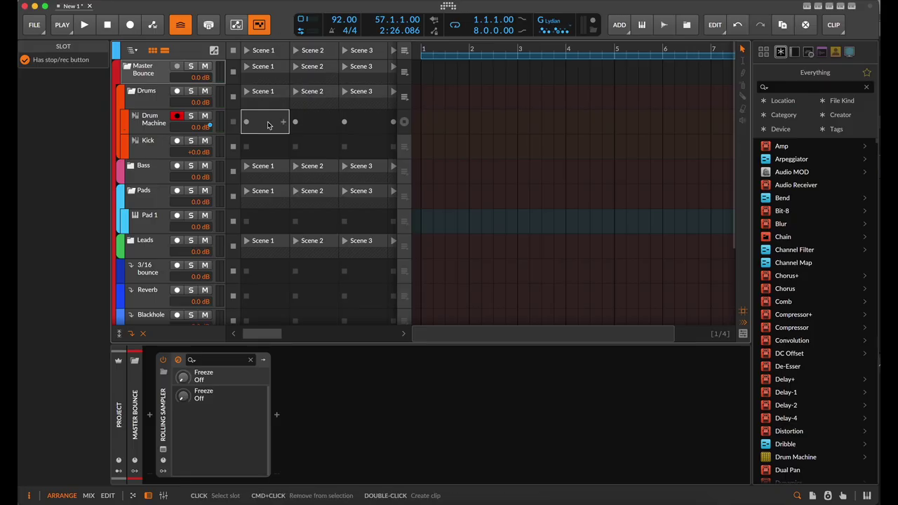
click(547, 23)
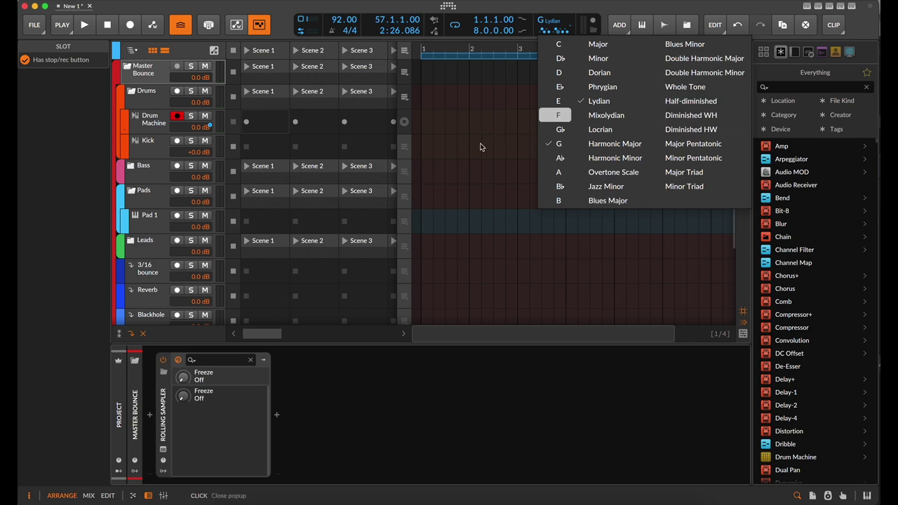
click(480, 147)
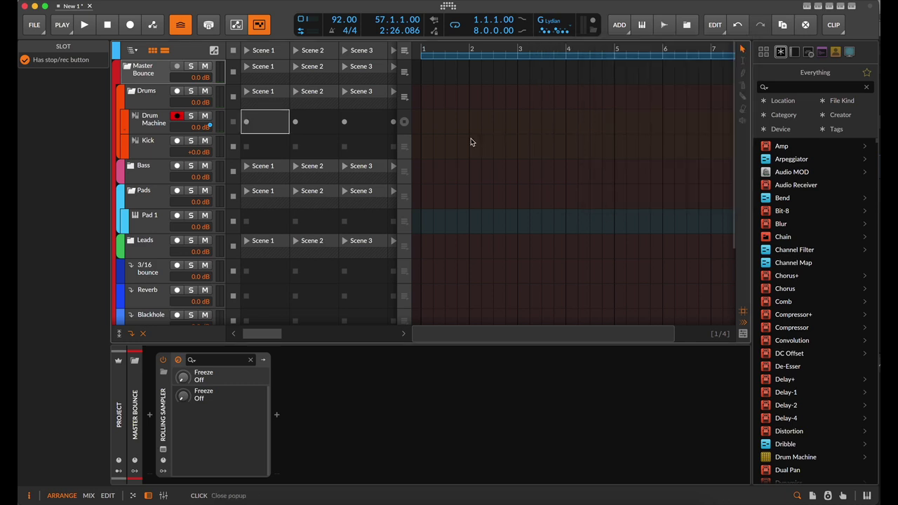
Create a launcher clip in the Drum Machine track's Scene 1 slot and enlarge its note editor
double_click(262, 122)
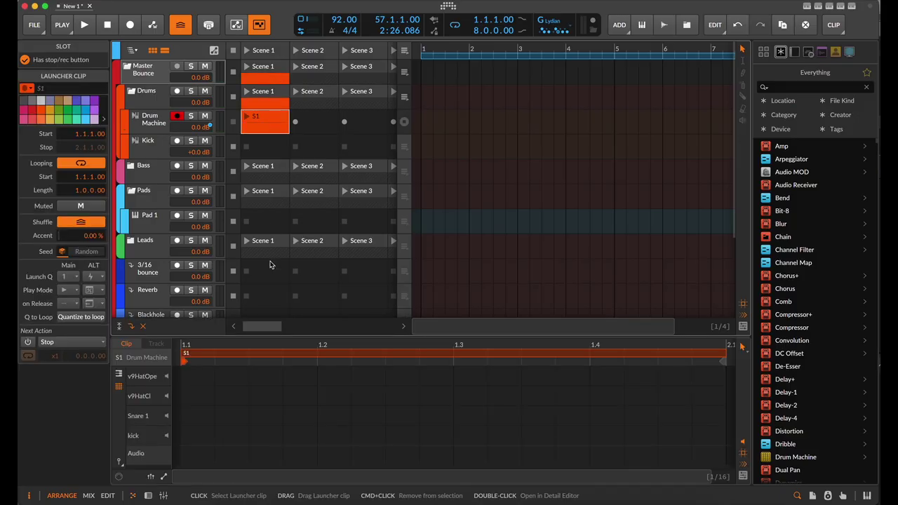
drag(344, 341, 344, 137)
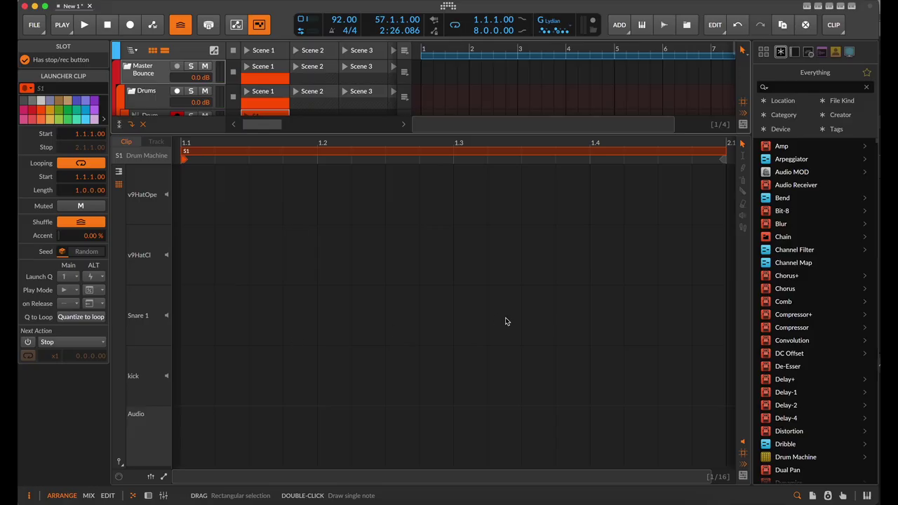
click(742, 184)
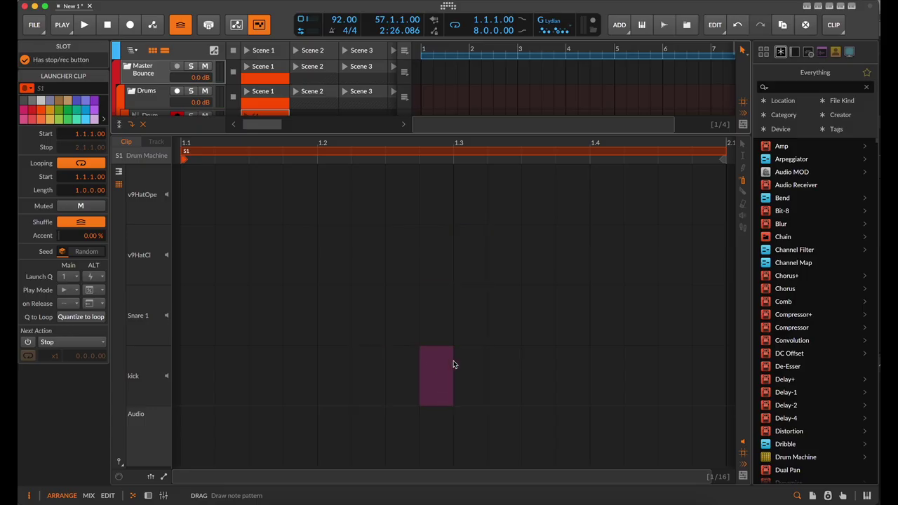
drag(236, 372, 486, 376)
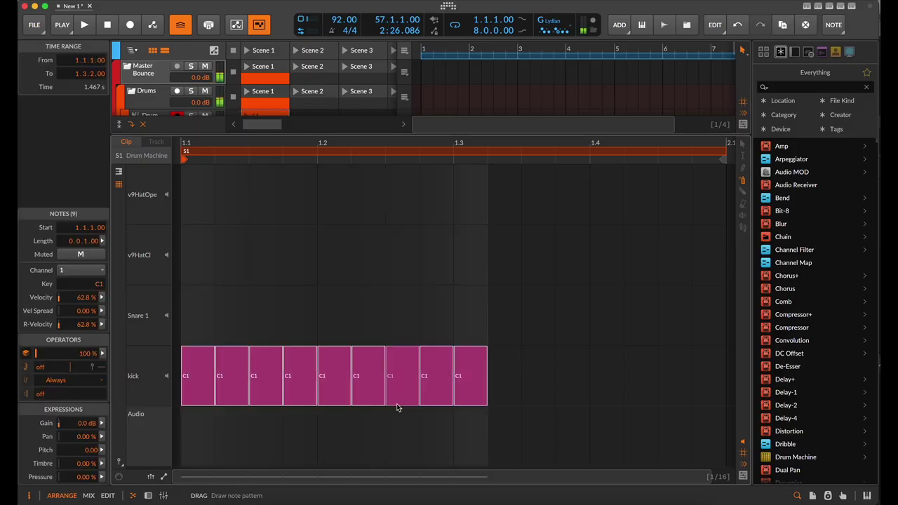
click(483, 376)
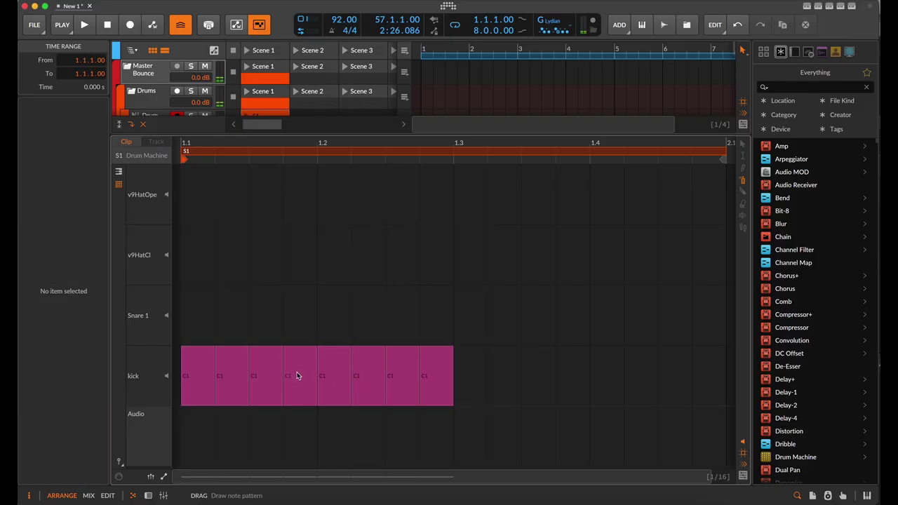
double_click(298, 329)
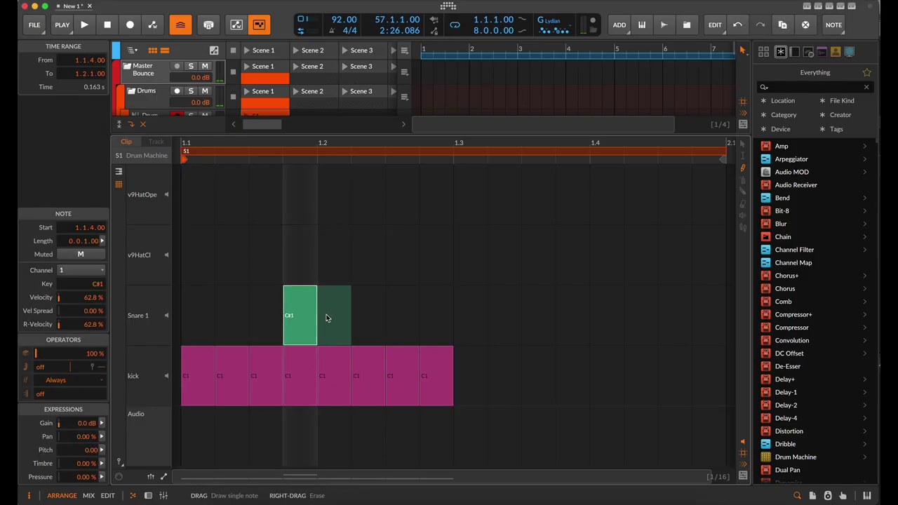
mouse_move(327, 318)
mouse_down()
mouse_move(561, 315)
mouse_move(294, 328)
mouse_move(500, 311)
mouse_move(491, 312)
mouse_up()
mouse_move(401, 255)
mouse_down()
mouse_move(571, 270)
mouse_move(362, 271)
mouse_move(477, 270)
mouse_up()
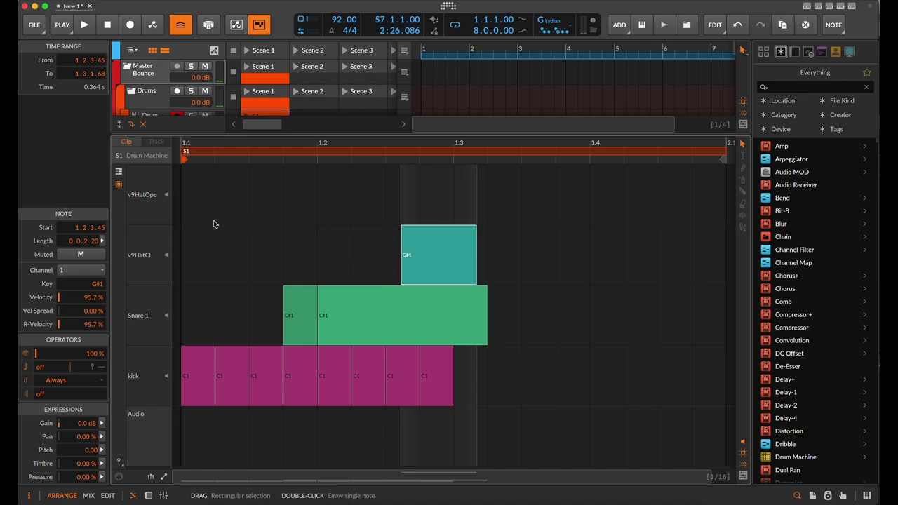
drag(209, 223, 469, 409)
key(Delete)
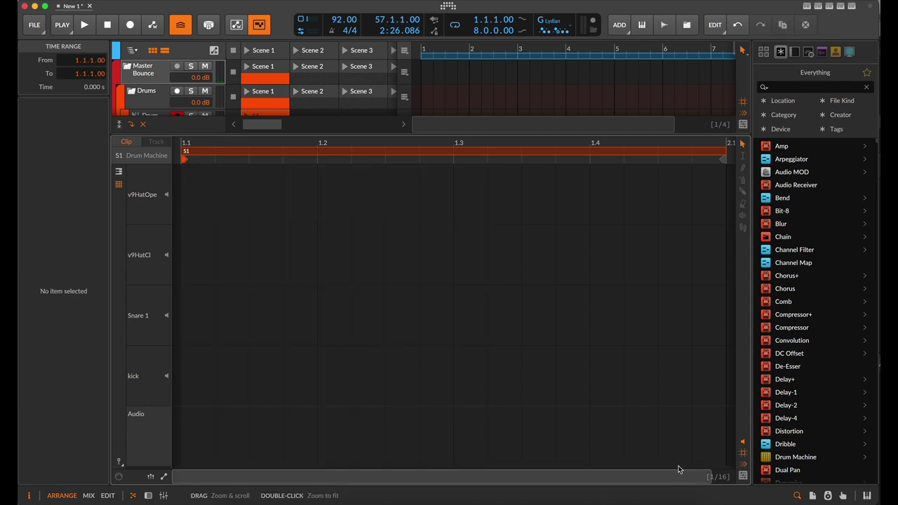
Set the beat grid to 1/4 and spray four quarter-note kicks across the first bar of the clip
scroll(594, 386, down, 5)
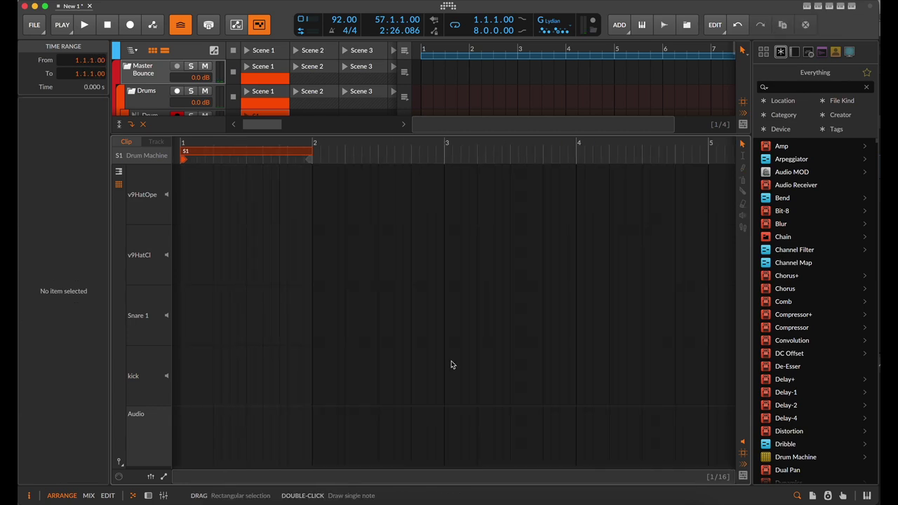
click(743, 479)
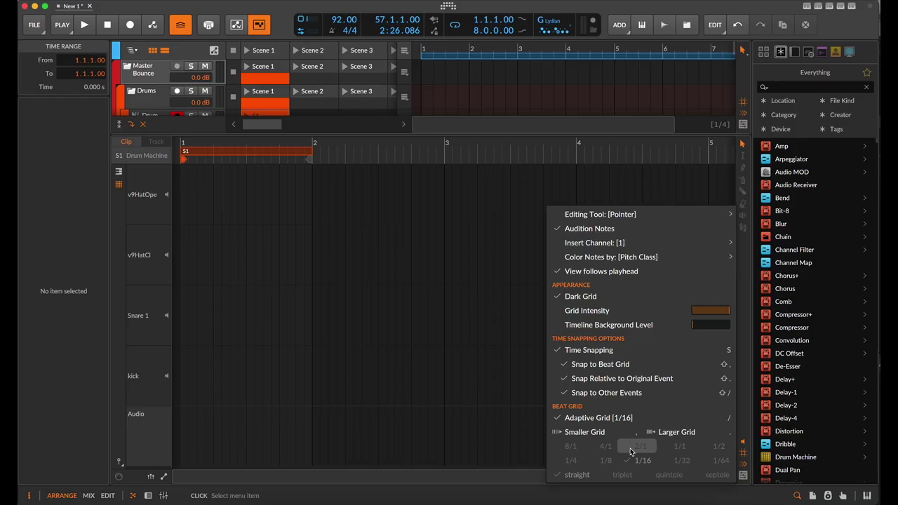
click(569, 460)
click(200, 433)
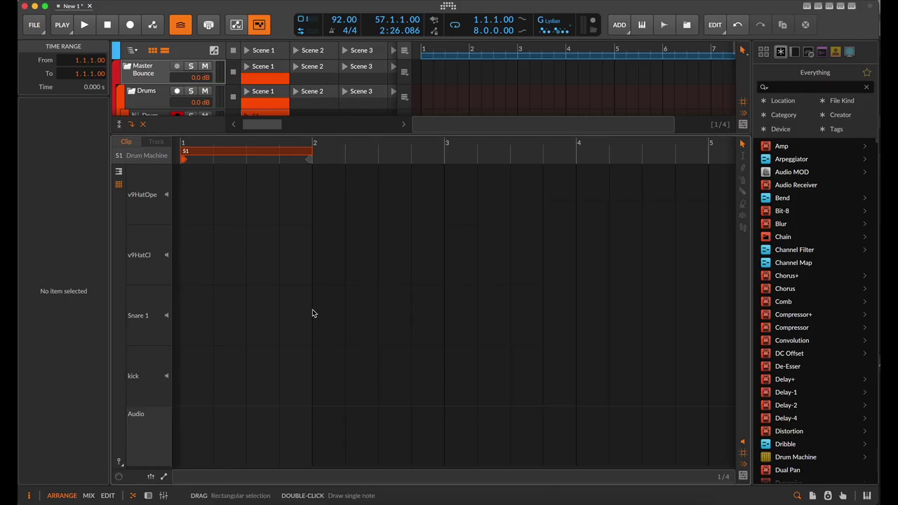
click(743, 182)
drag(196, 375, 303, 379)
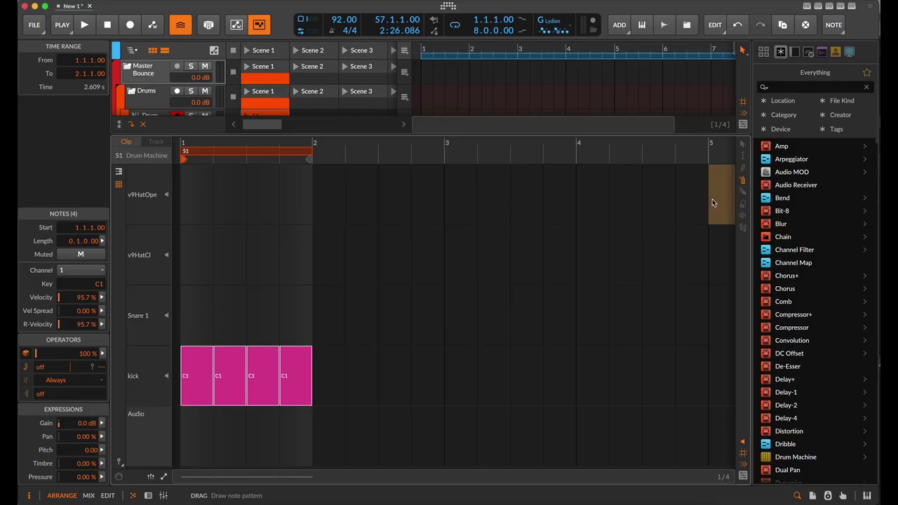
click(743, 181)
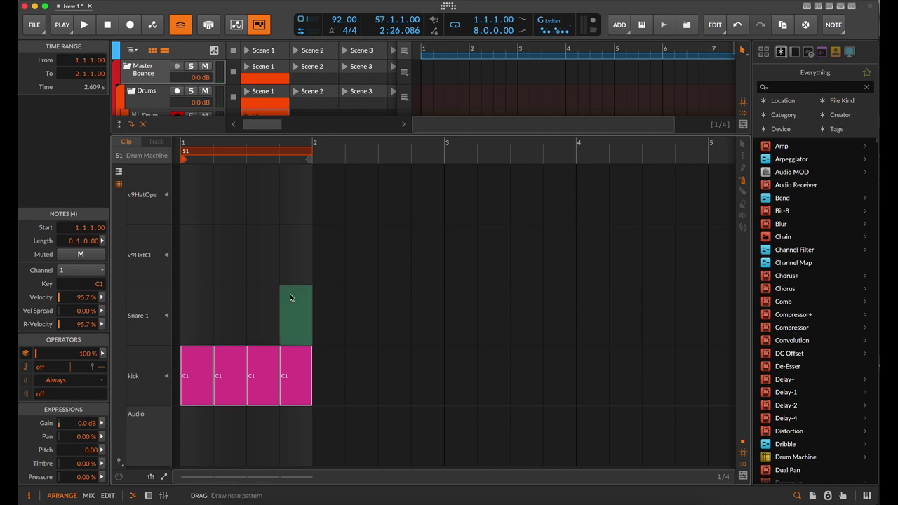
Add quarter-note Snare 1 hits on beats 2 and 4 of the bar
scroll(245, 281, up, 5)
scroll(245, 281, left, 3)
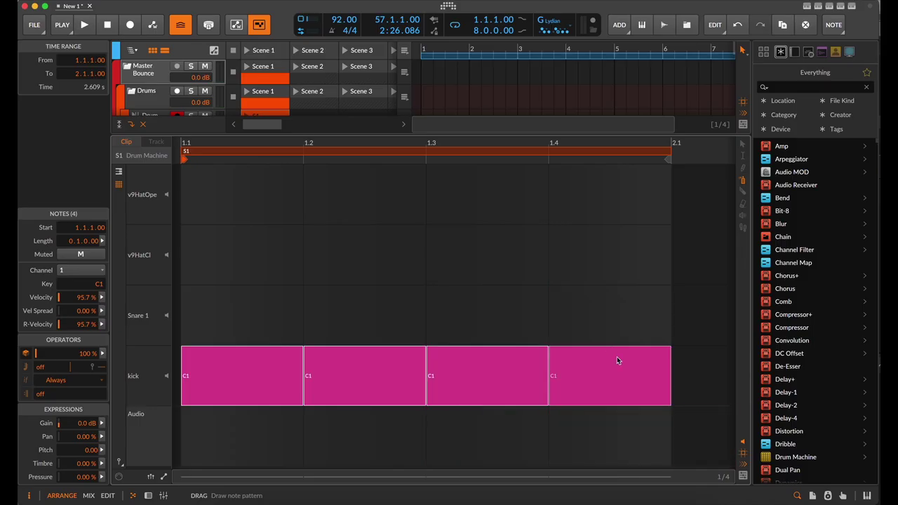
click(383, 307)
click(614, 315)
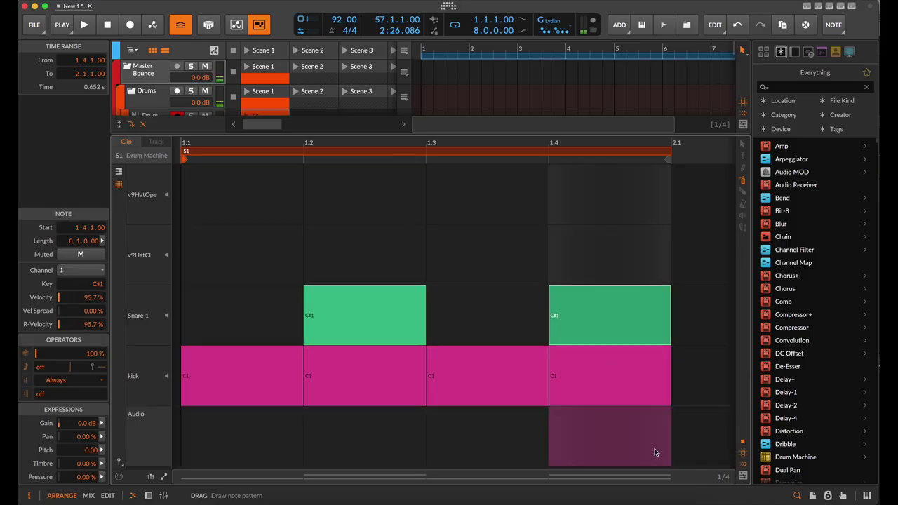
Switch to the adaptive 1/16 grid and spray sixteen closed hi-hat notes across the whole bar
mouse_move(727, 477)
mouse_down()
mouse_move(447, 361)
mouse_move(546, 374)
mouse_move(722, 478)
mouse_up()
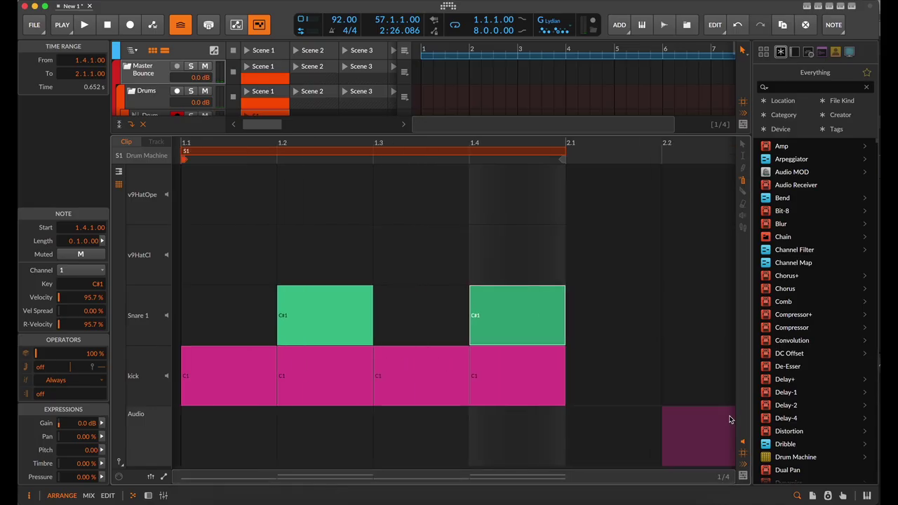
click(743, 477)
click(744, 476)
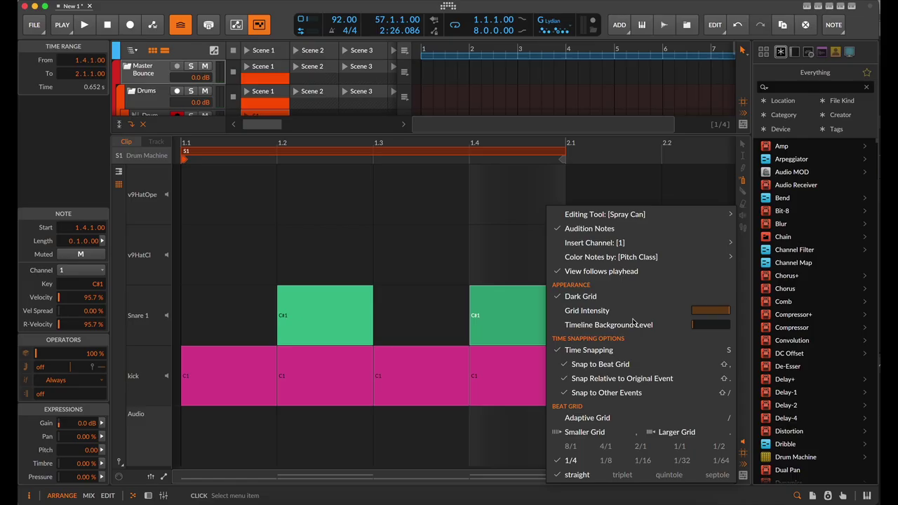
click(410, 245)
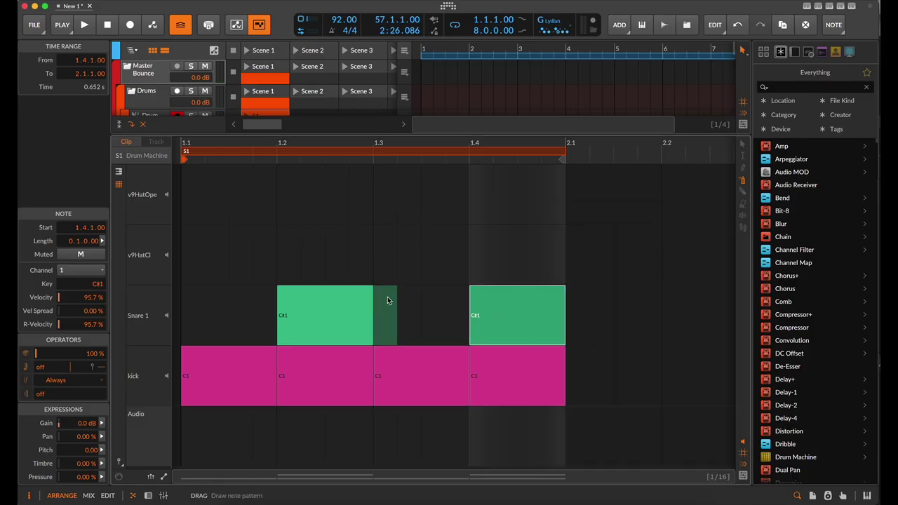
mouse_move(200, 247)
mouse_down()
mouse_move(191, 250)
mouse_move(555, 252)
mouse_up()
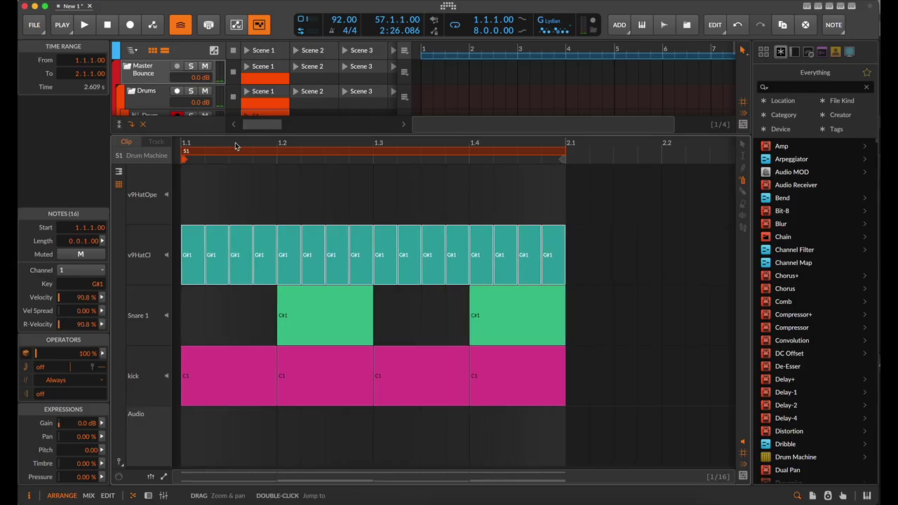
Start playback and randomize the closed hi-hat notes' chance around a mean of 78.4 % using the histogram's Chaos
key(space)
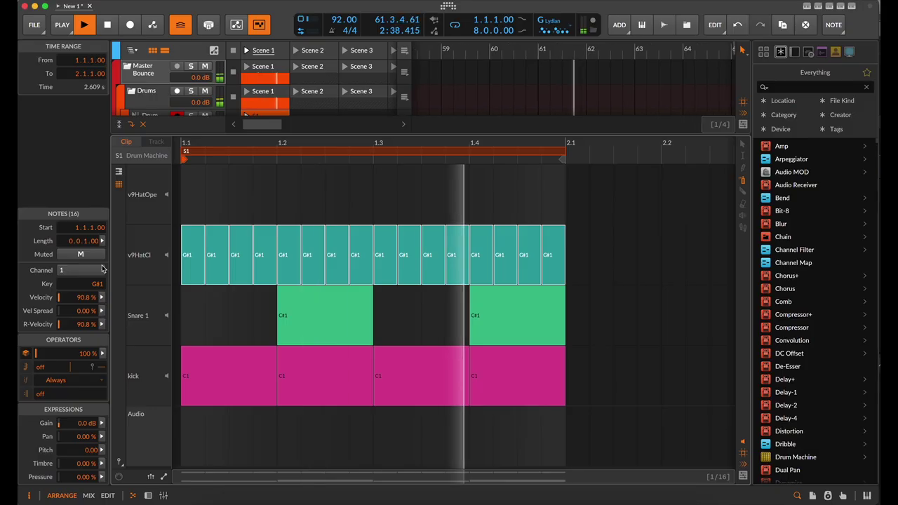
drag(84, 353, 84, 358)
drag(263, 417, 262, 371)
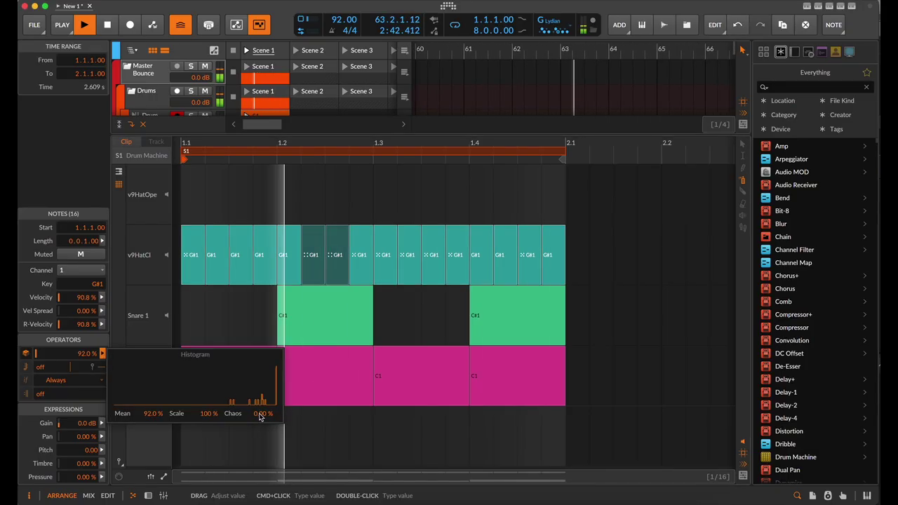
drag(261, 416, 258, 372)
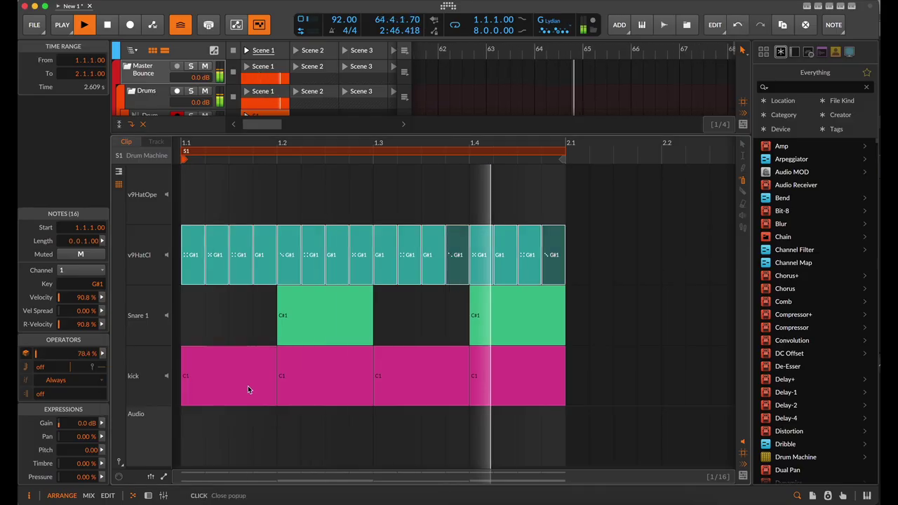
Show the velocity lane and set the closed hi-hats' velocity to 57.0 % with a velocity spread of 21.6 %
click(101, 311)
drag(244, 346, 244, 331)
click(151, 478)
click(151, 477)
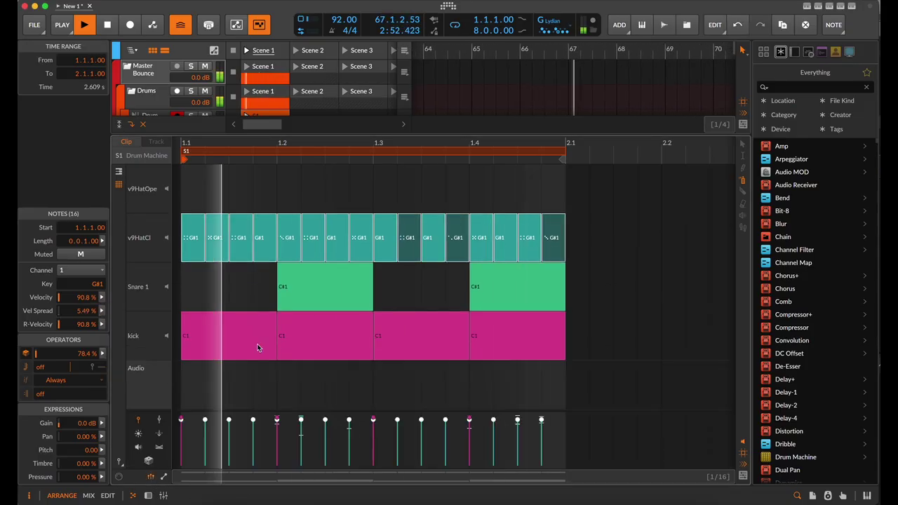
click(103, 310)
mouse_move(263, 370)
mouse_down()
mouse_move(262, 287)
mouse_move(267, 373)
mouse_up()
drag(150, 372, 150, 354)
drag(83, 295, 85, 329)
click(84, 299)
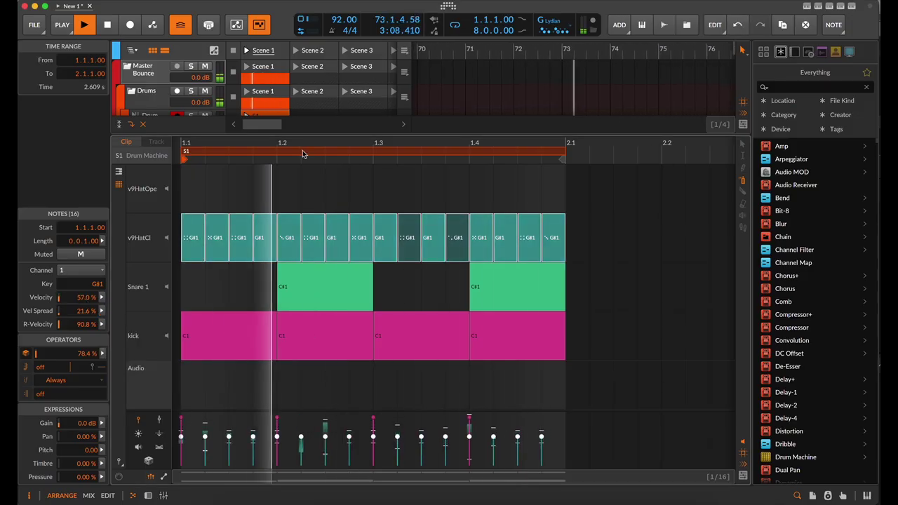
Shrink the clip editor and delete the Polymer synth from the Pad 1 track's device chain
scroll(309, 199, down, 3)
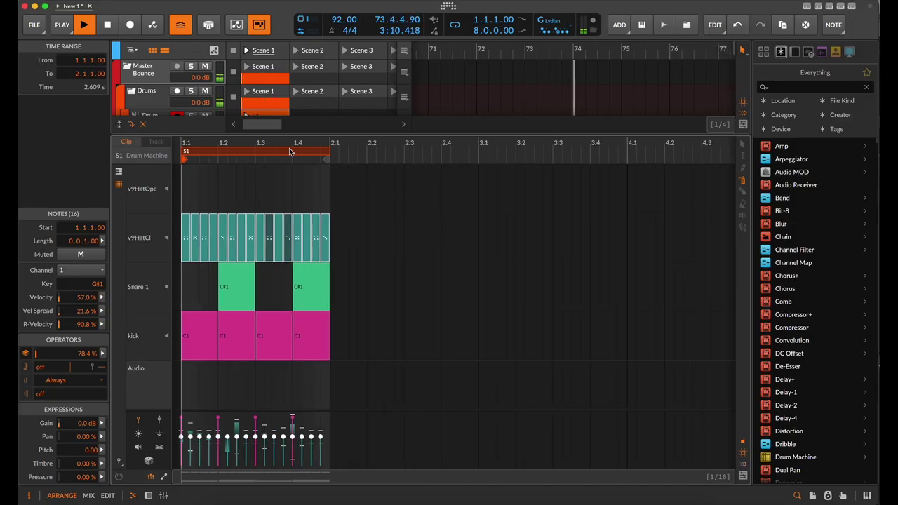
drag(302, 133, 302, 328)
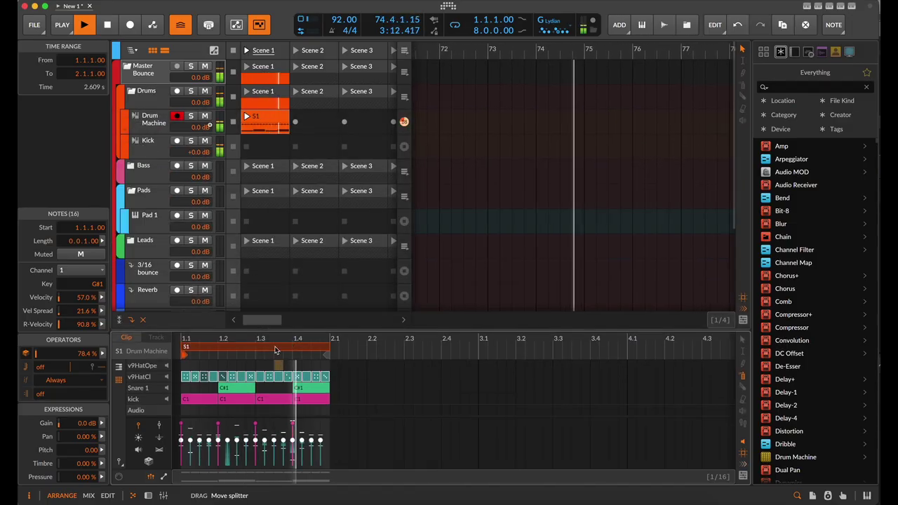
click(150, 216)
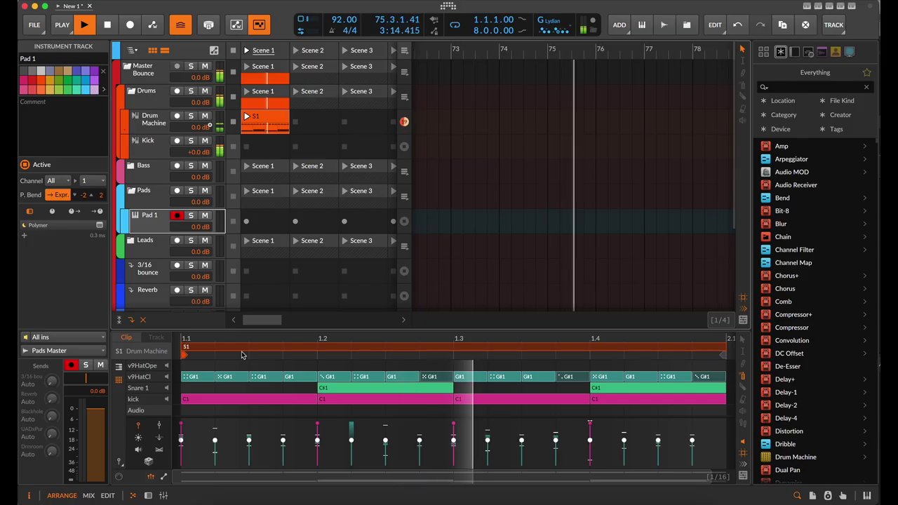
key(d)
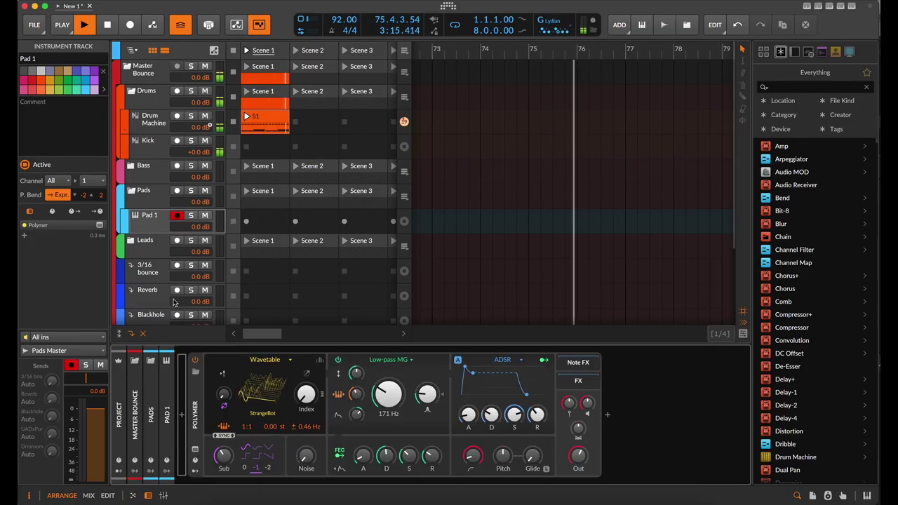
click(196, 413)
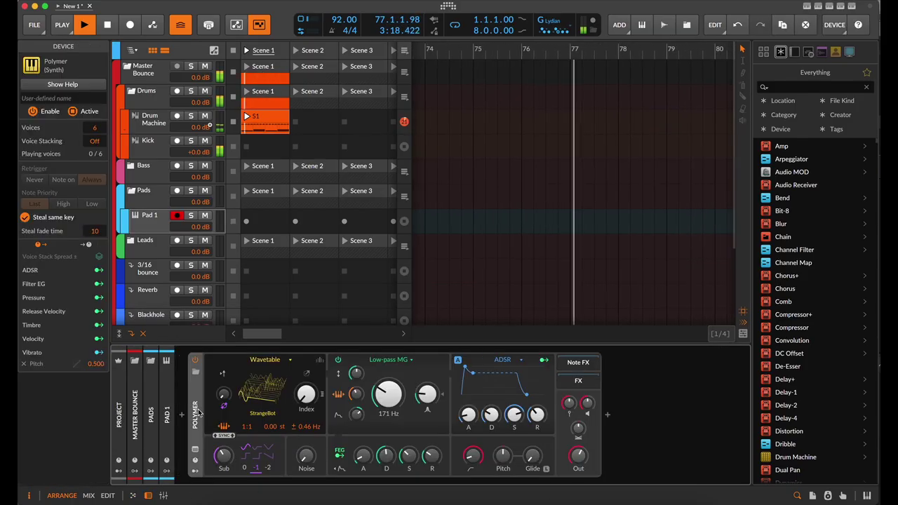
key(Delete)
Insert the Serum 2 synth into the empty device chain of the Pad 1 track
scroll(139, 243, down, 1)
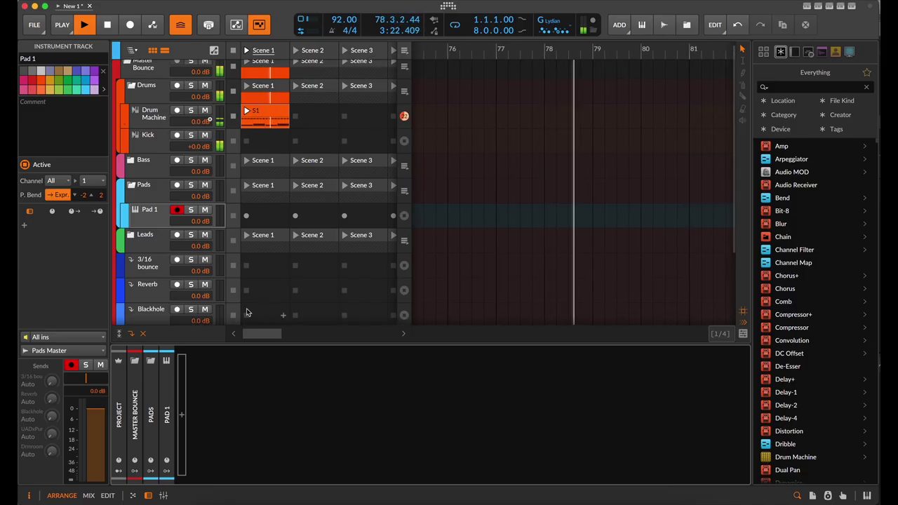
click(183, 421)
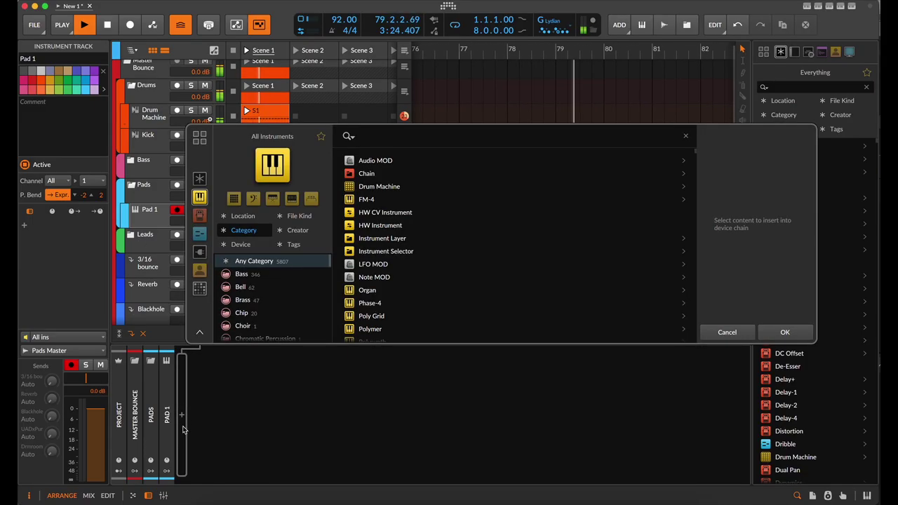
text(seru)
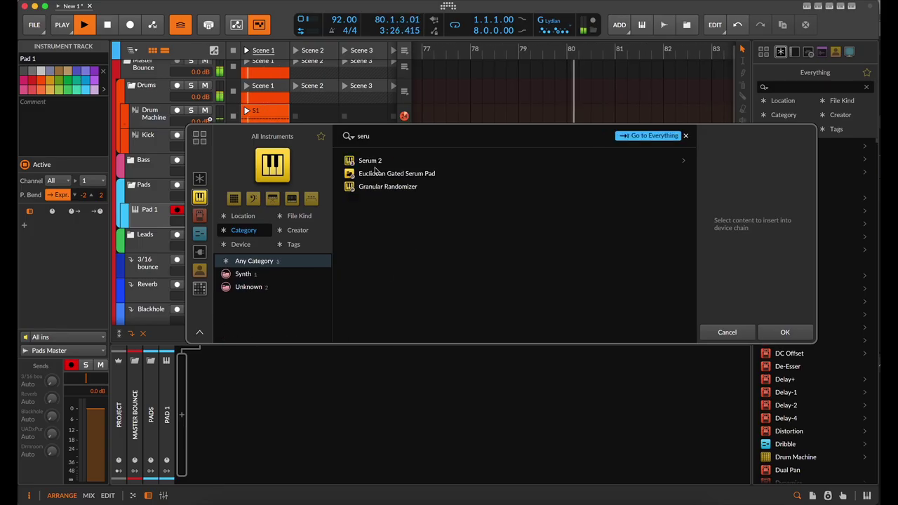
click(373, 162)
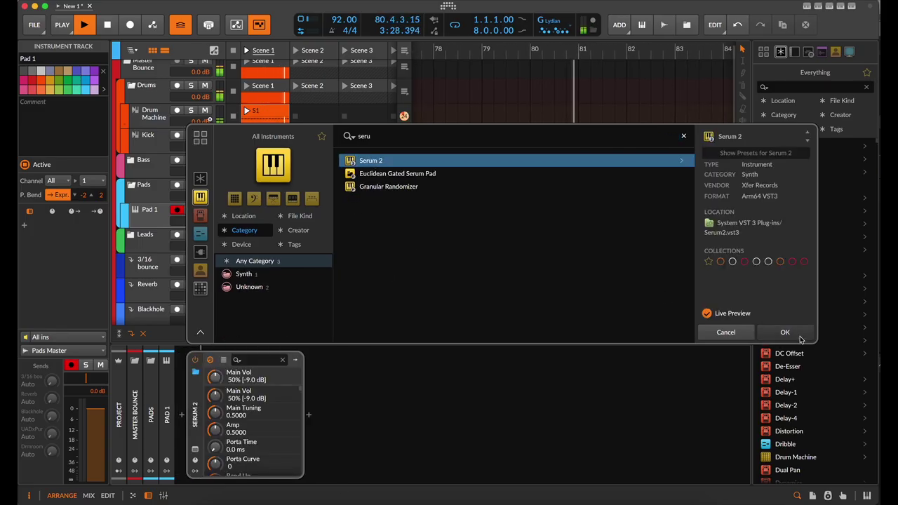
click(799, 335)
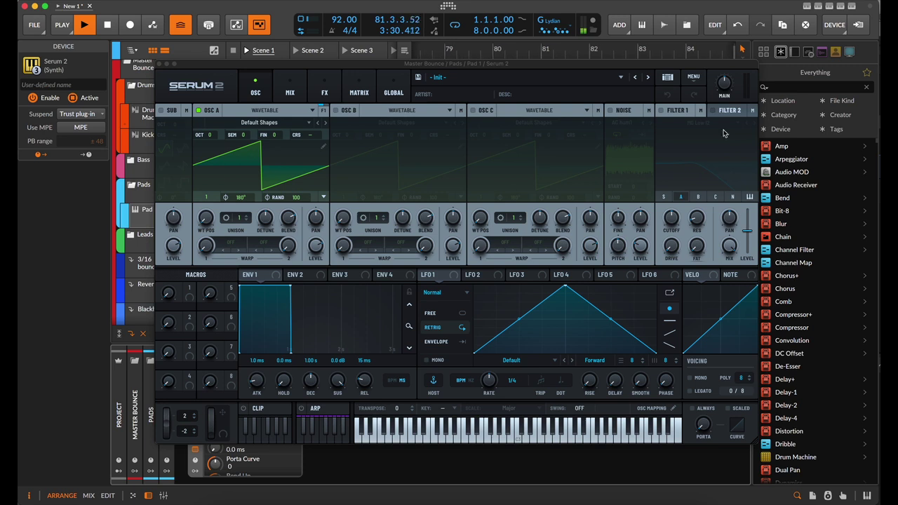
Enable Serum 2's Filter 1 with the MG Low 24 type, adjust its cutoff to 136, and close the plug-in window
click(677, 110)
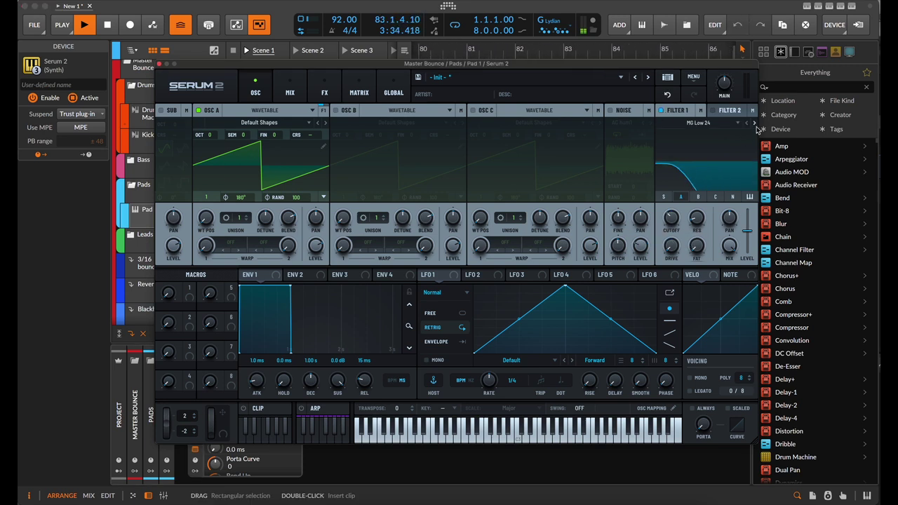
drag(671, 223, 667, 218)
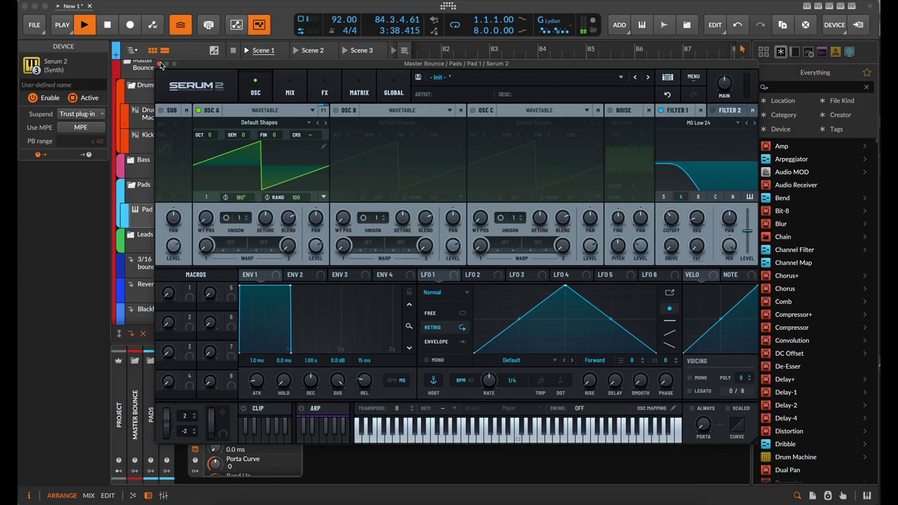
click(160, 63)
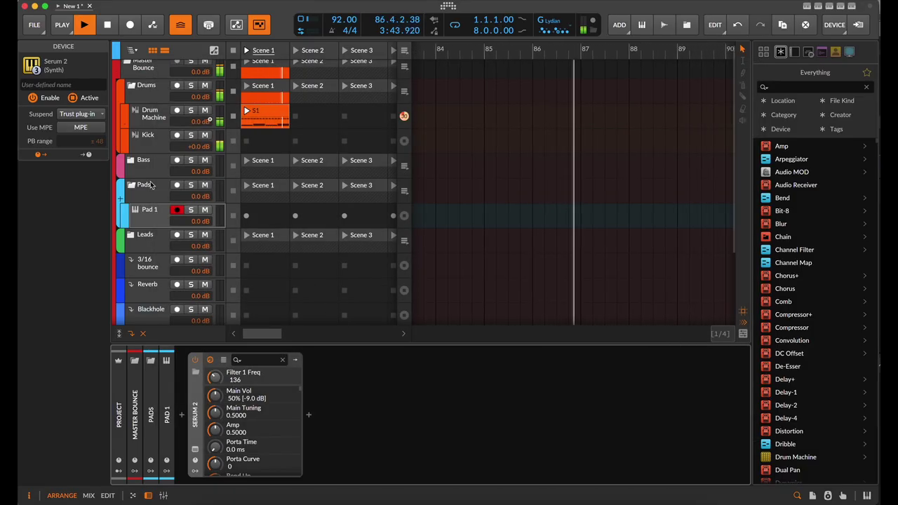
Create a Scene 1 launcher clip on Pad 1, extend it to two bars, and enlarge the clip editor
double_click(261, 213)
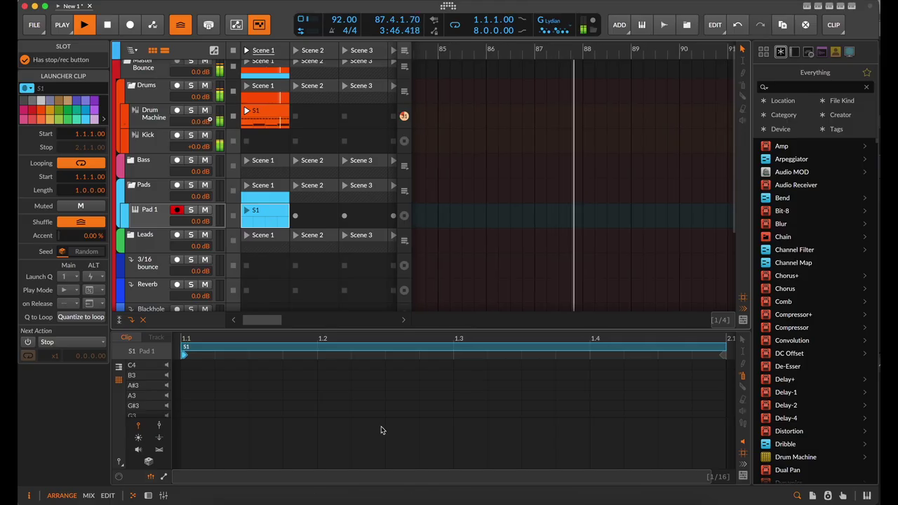
scroll(381, 426, down, 5)
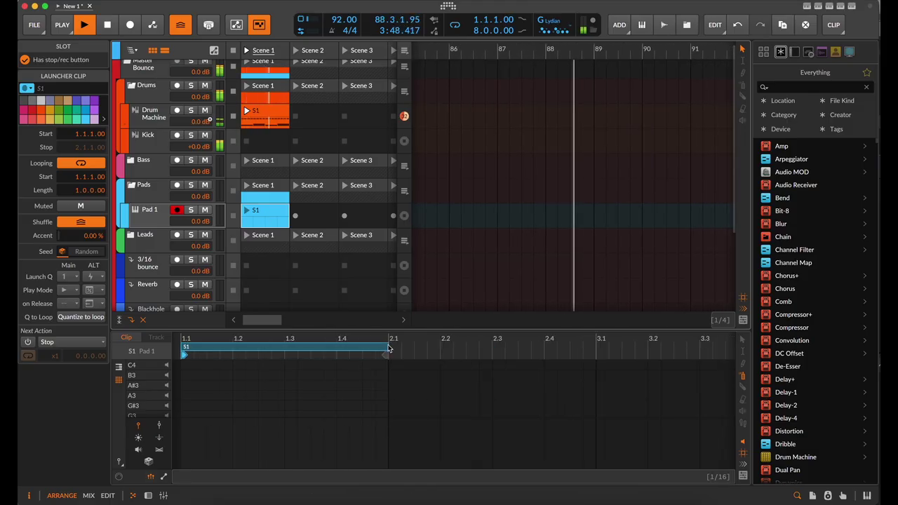
drag(387, 354, 595, 356)
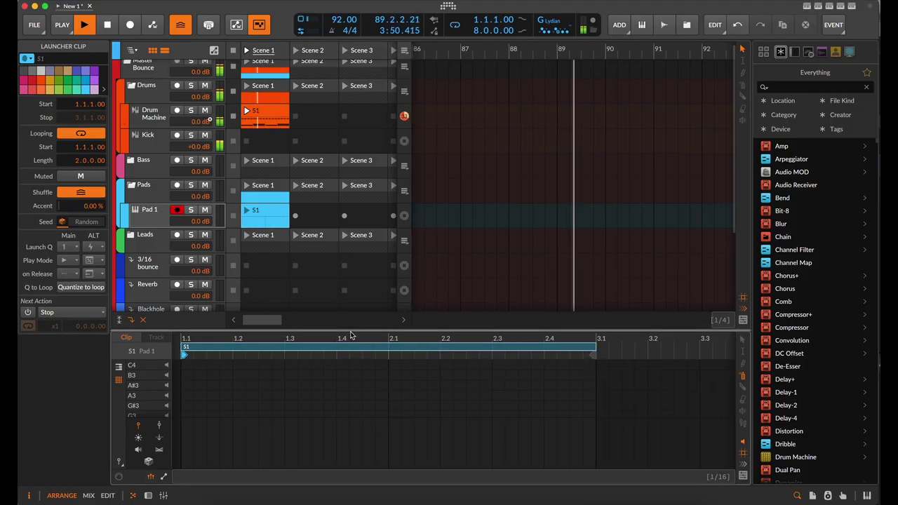
drag(448, 328, 490, 239)
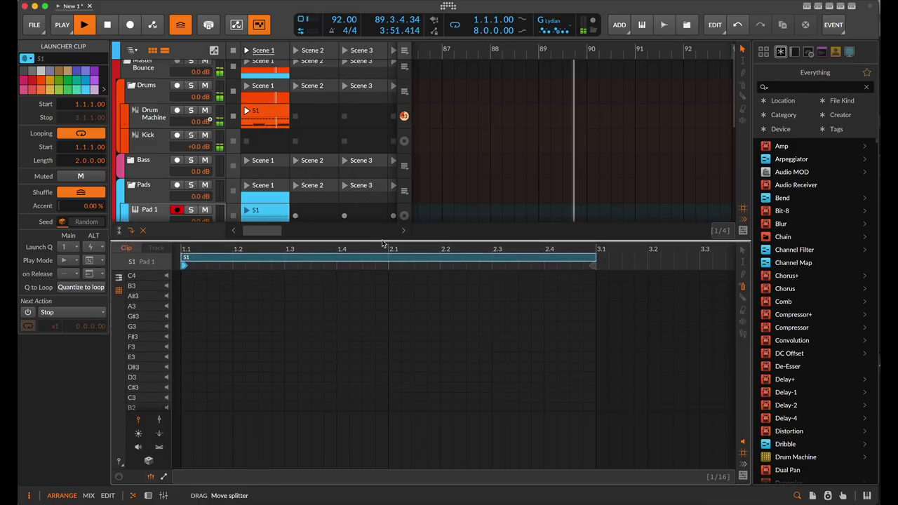
Set the Pad 1 clip's beat grid to a fixed 1/2 instead of the adaptive grid
click(744, 287)
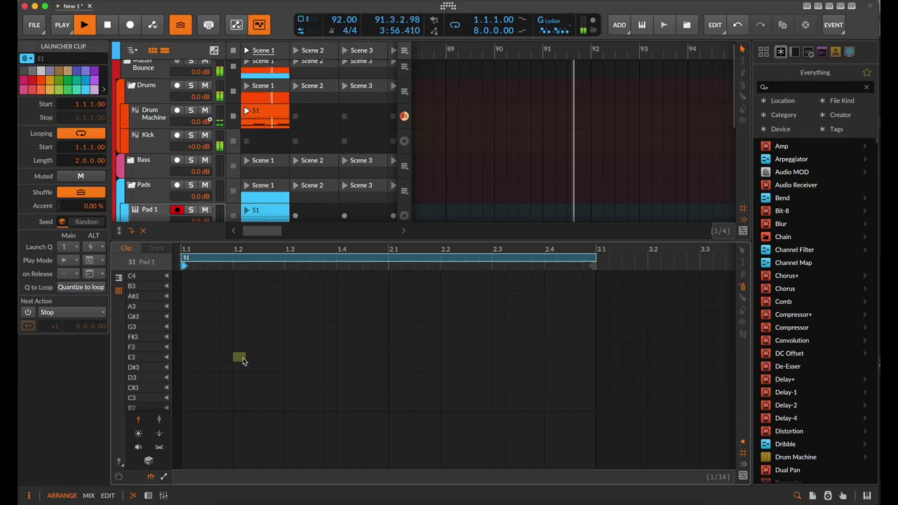
scroll(244, 361, down, 8)
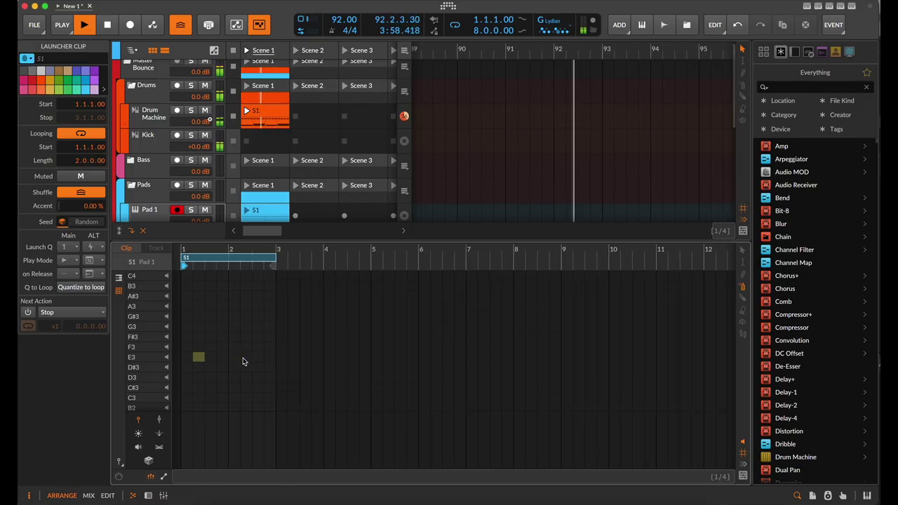
scroll(243, 362, down, 5)
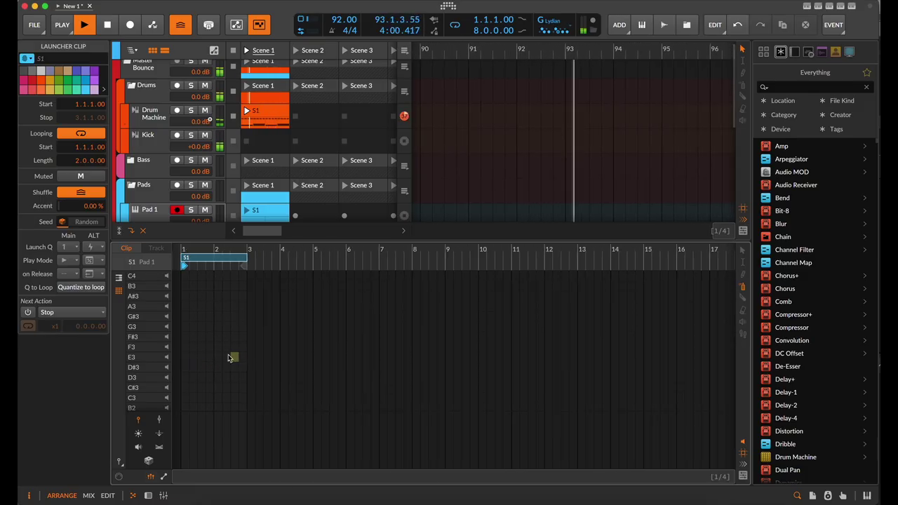
scroll(228, 354, up, 8)
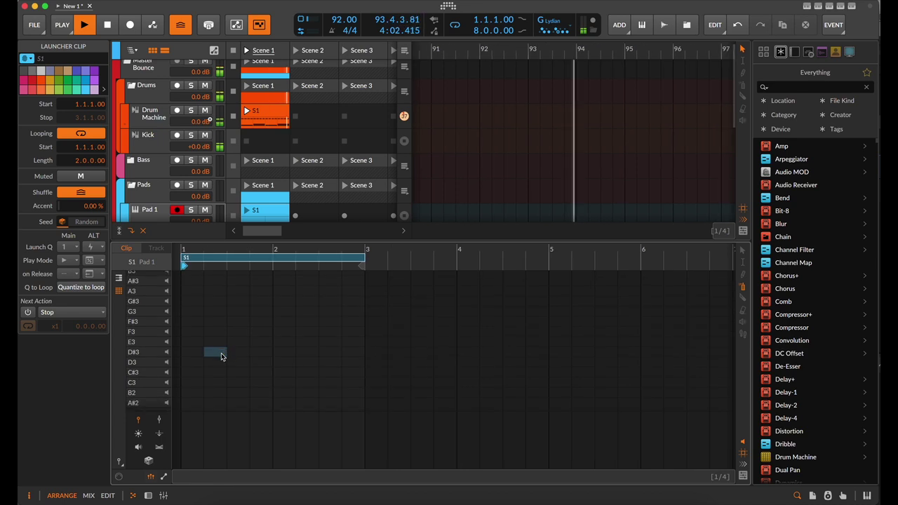
scroll(282, 401, up, 5)
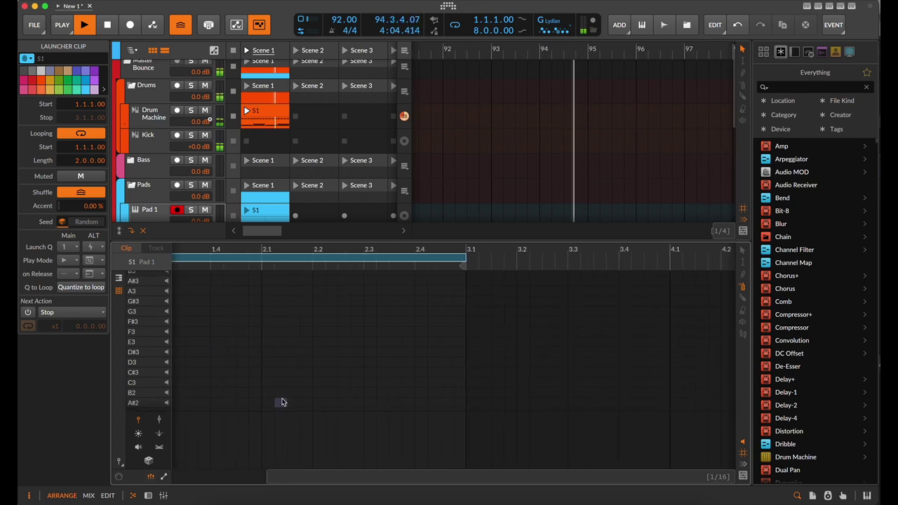
scroll(281, 401, down, 5)
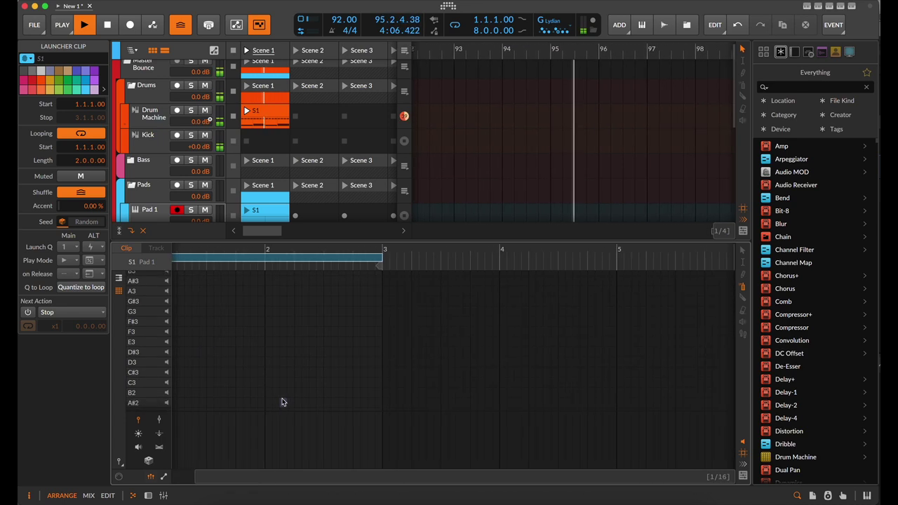
scroll(282, 401, down, 2)
scroll(282, 402, up, 3)
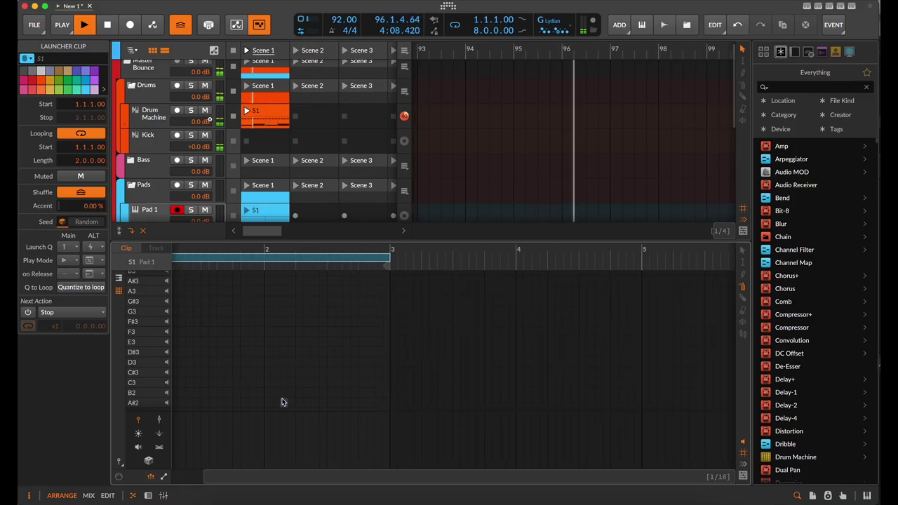
click(743, 477)
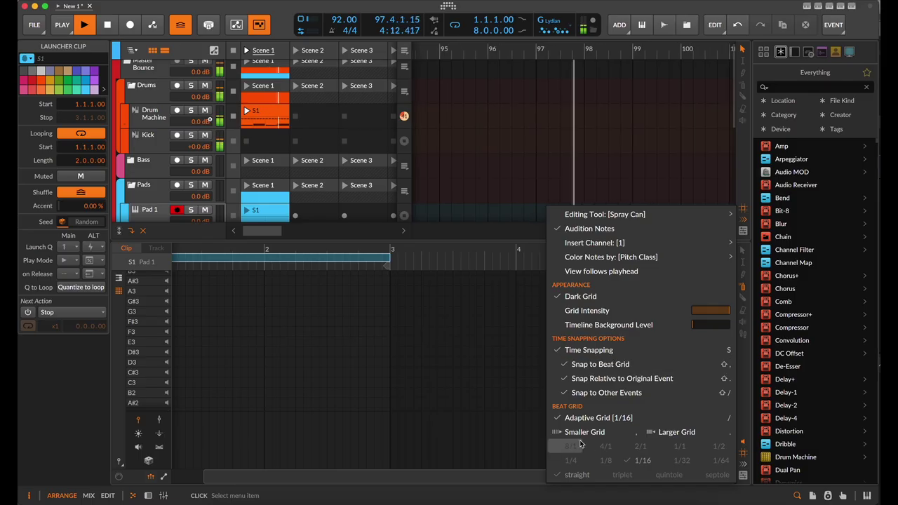
click(726, 447)
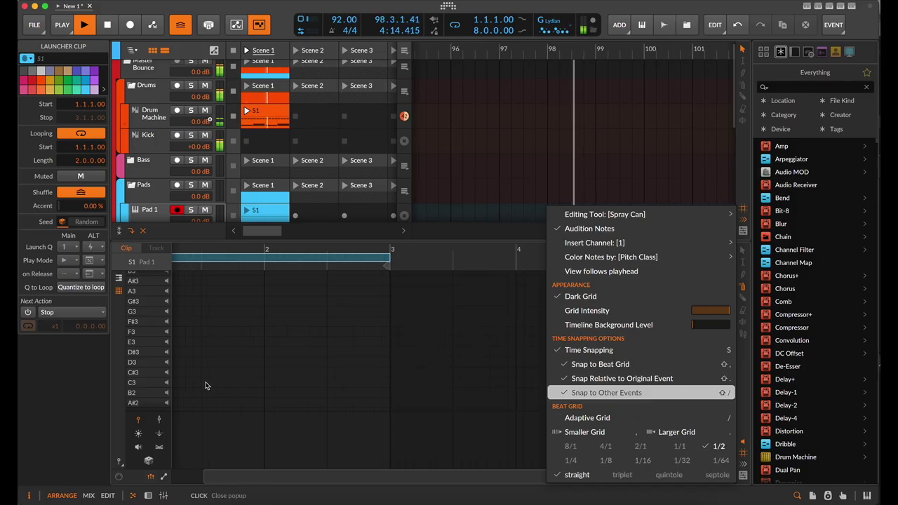
click(348, 361)
Draw a half-bar G3 note at the start of the Pad 1 clip
scroll(294, 361, left, 2)
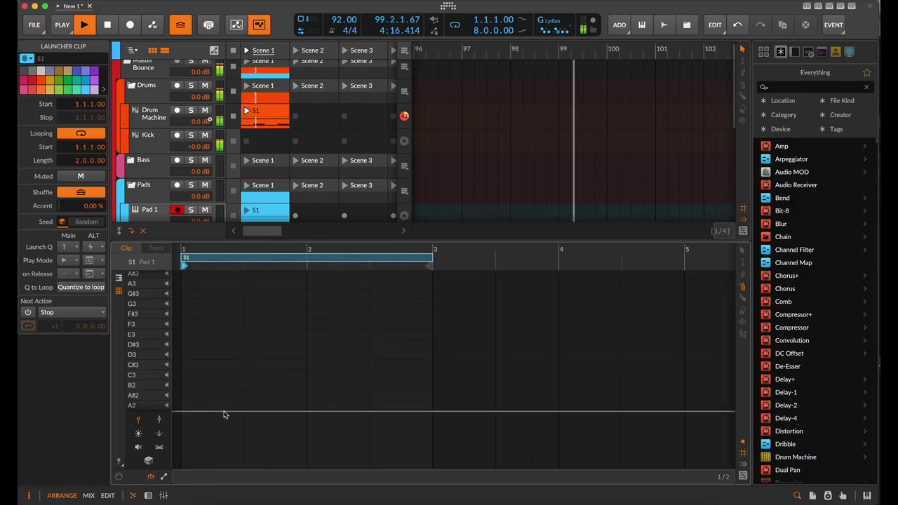
scroll(202, 378, up, 1)
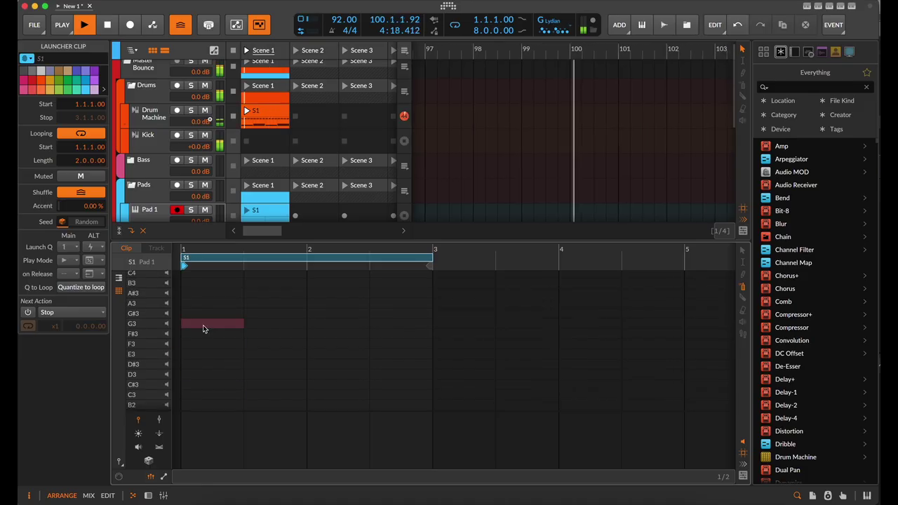
double_click(203, 324)
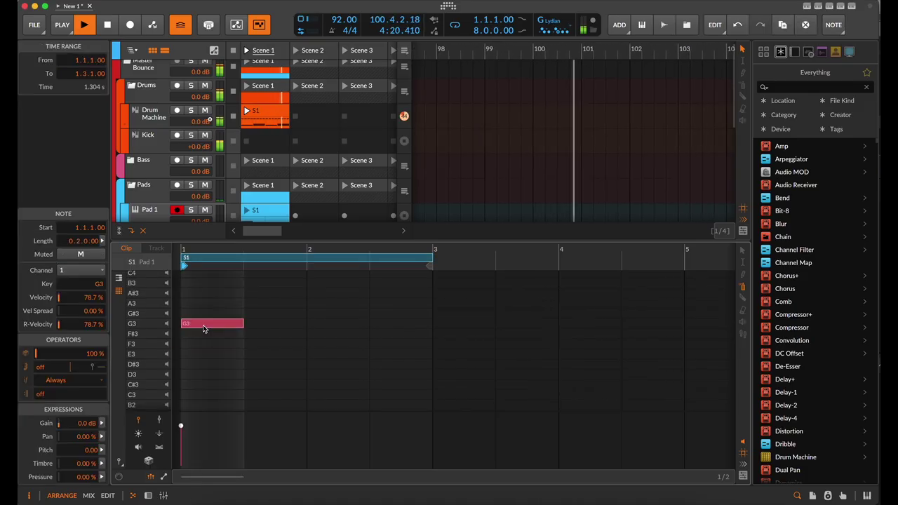
Stop playback and erase the G3 note from the Pad 1 clip
drag(258, 240, 258, 275)
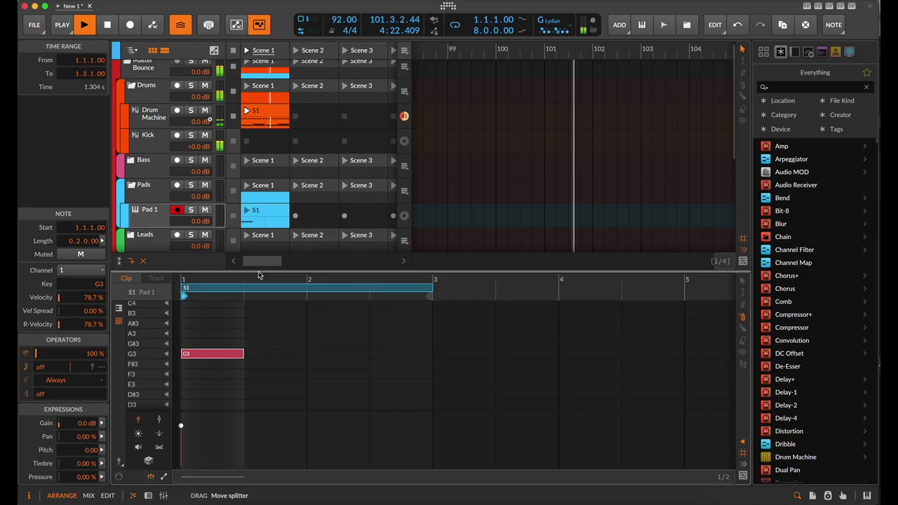
key(space)
scroll(210, 350, up, 1)
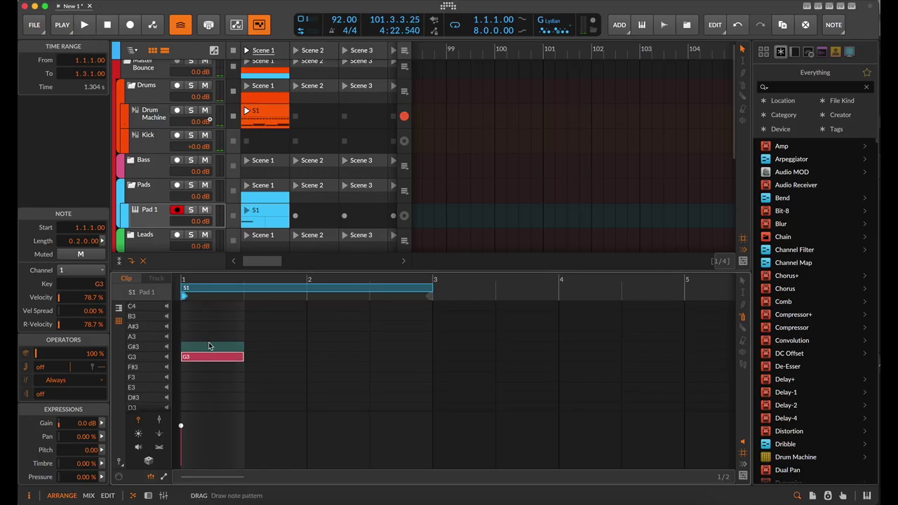
click(218, 361)
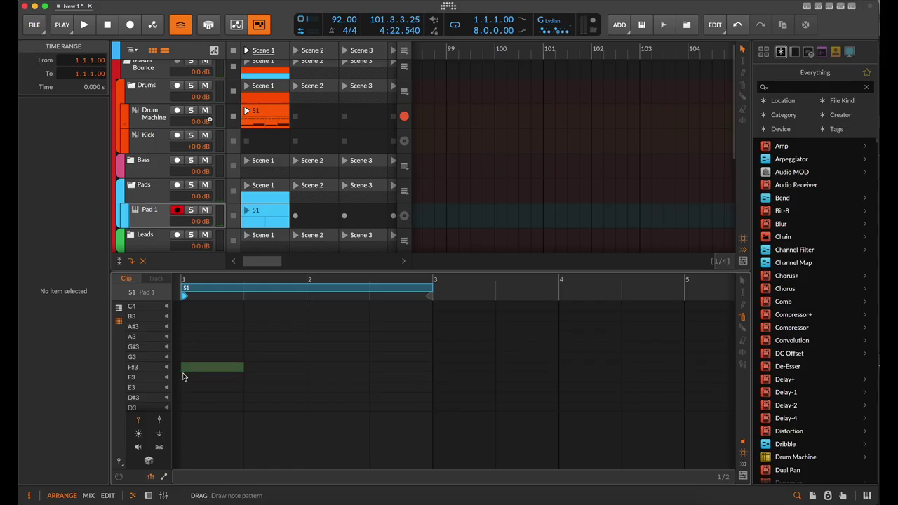
Switch the note editor to the piano keyboard layout and turn on highlighting of the project's key signature
click(118, 307)
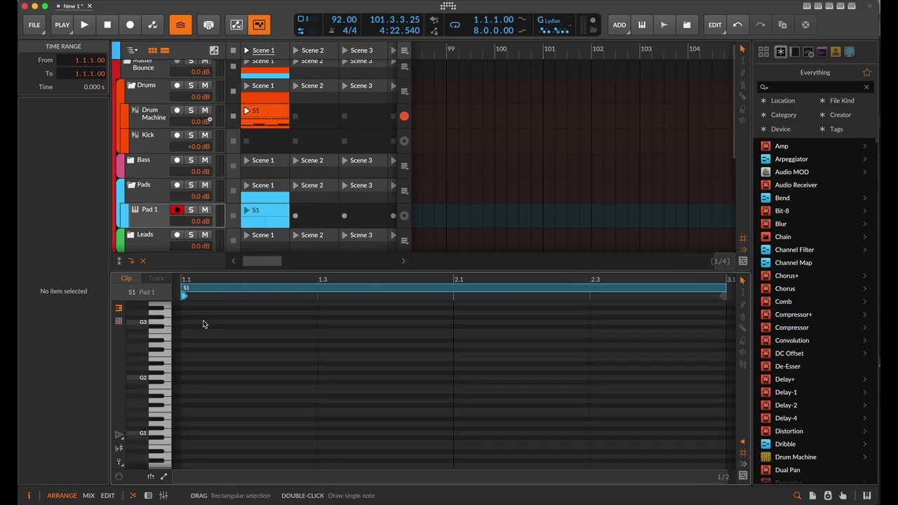
click(119, 449)
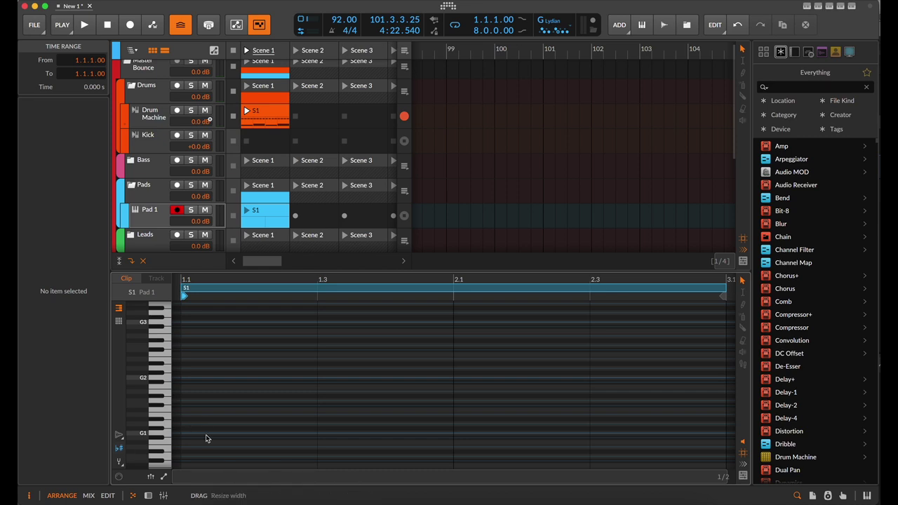
scroll(165, 423, up, 4)
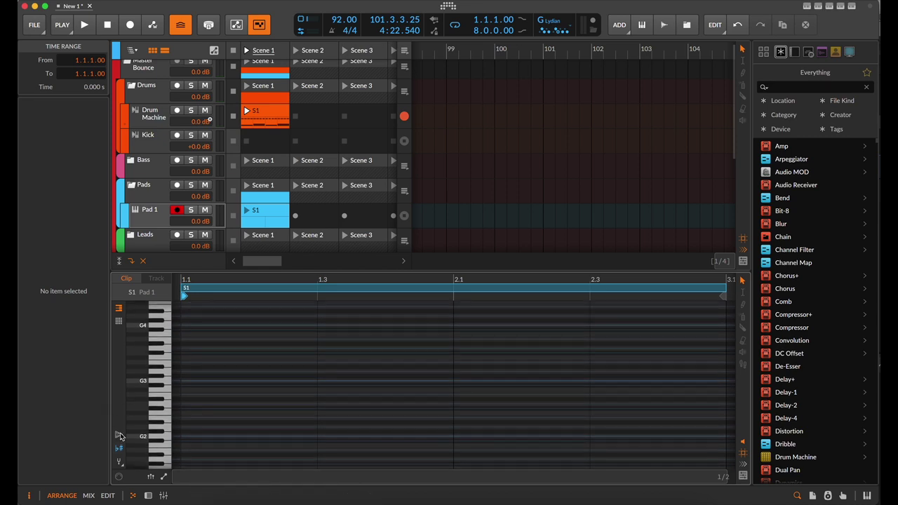
Draw half-bar G3 and B3 notes at the start of the Pad 1 clip
click(195, 384)
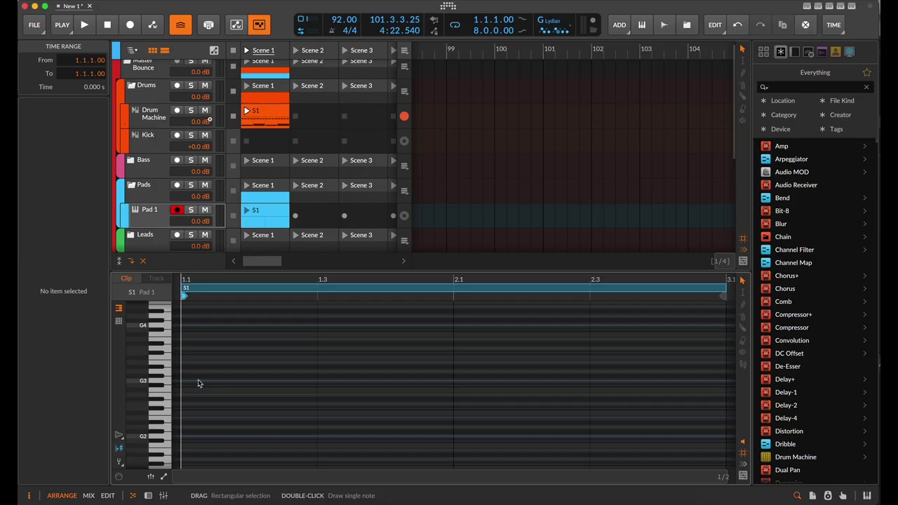
mouse_move(281, 413)
mouse_down()
mouse_move(216, 389)
mouse_move(217, 381)
mouse_up()
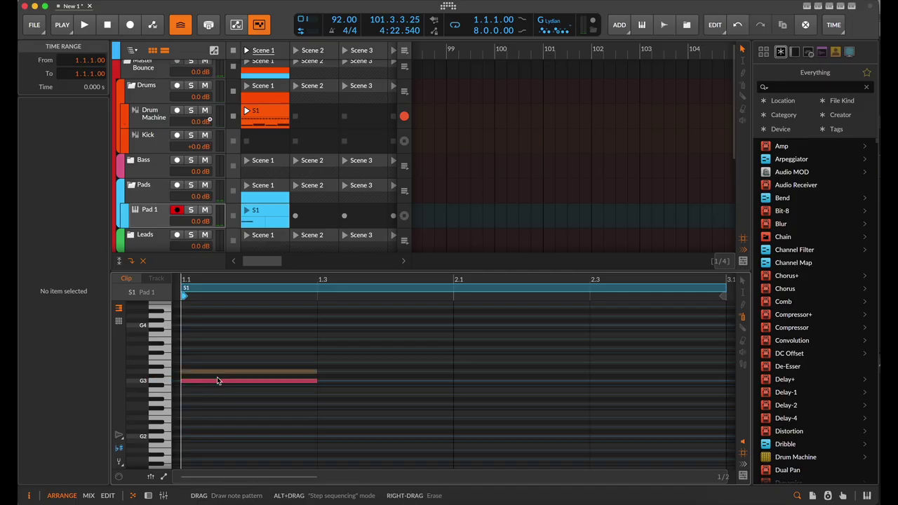
click(216, 365)
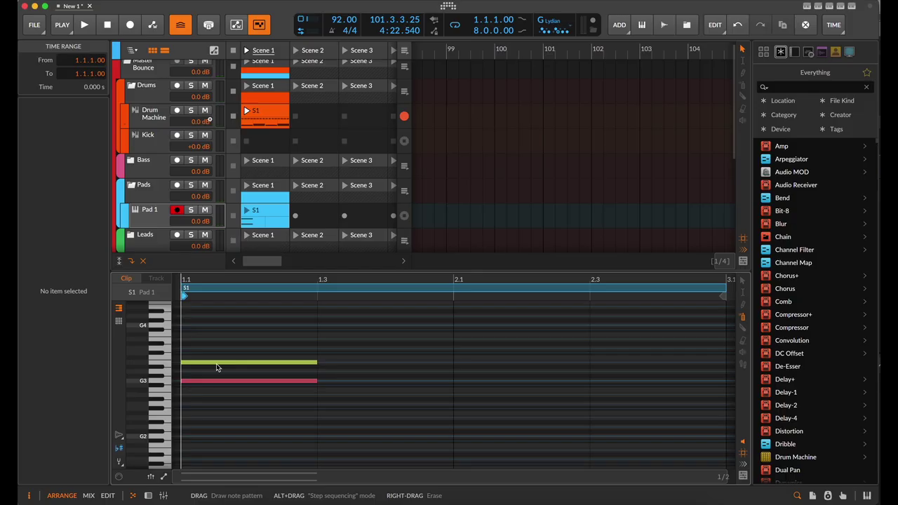
click(217, 354)
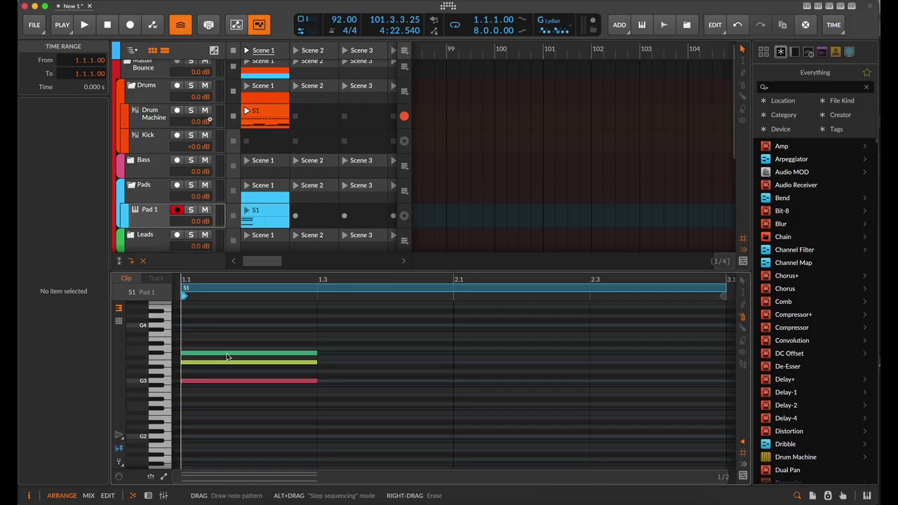
click(227, 357)
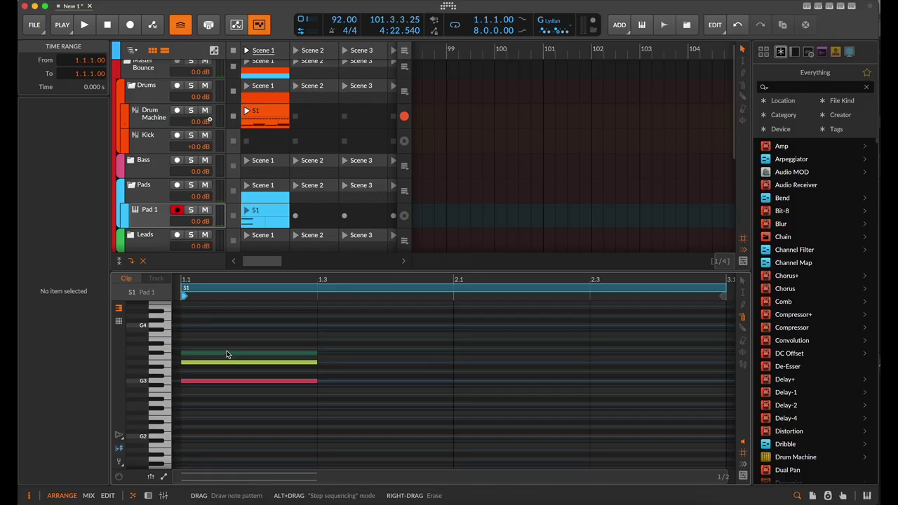
click(225, 352)
click(224, 353)
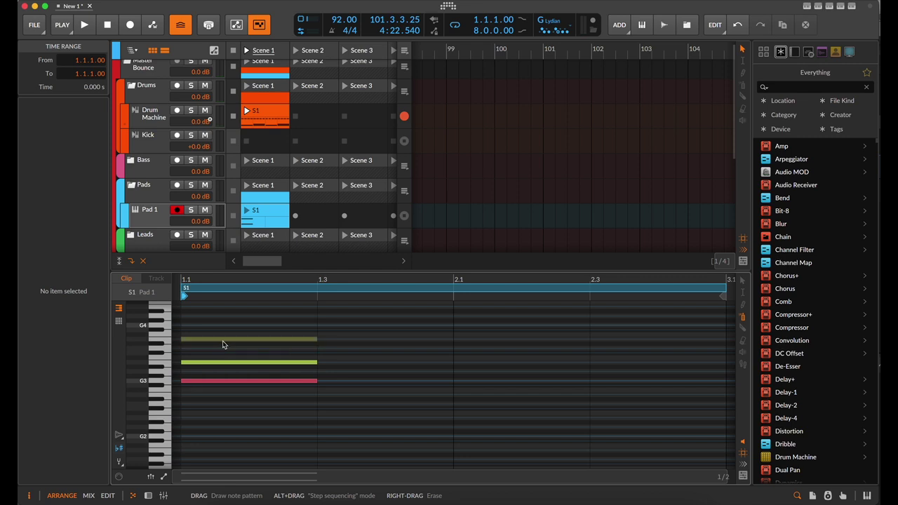
Complete the opening chord of the Pad 1 clip with half-bar D4 and C#4 notes
click(223, 348)
scroll(223, 351, down, 1)
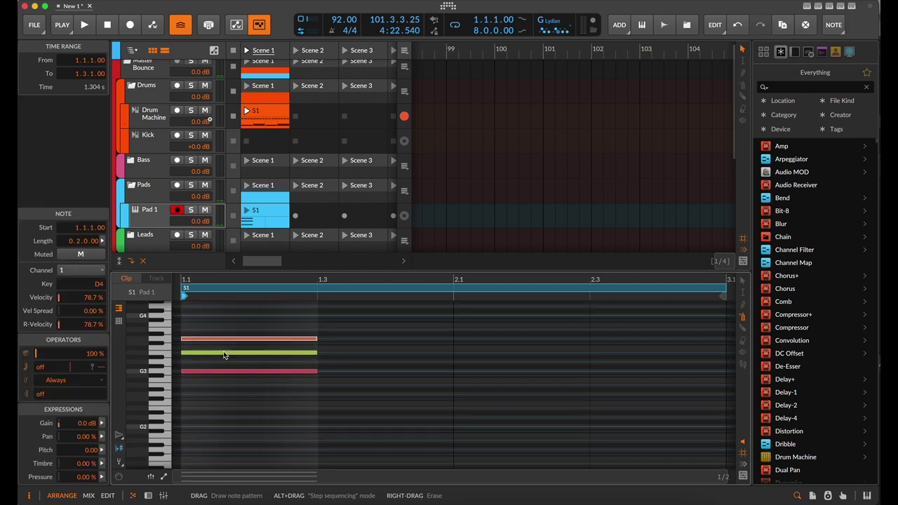
scroll(224, 352, up, 3)
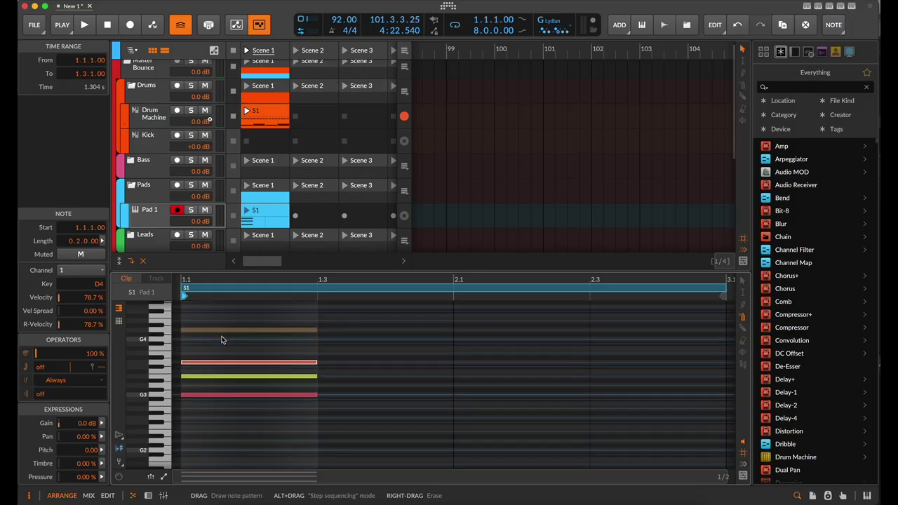
scroll(222, 340, down, 1)
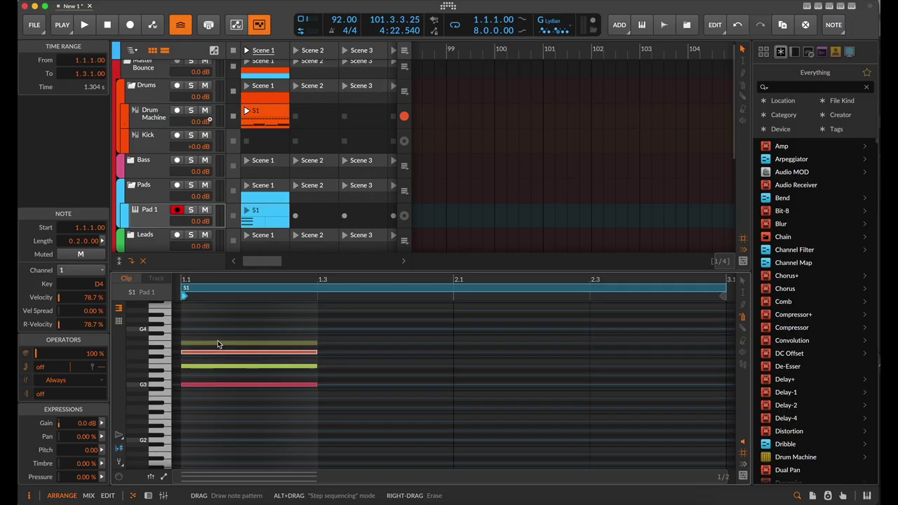
scroll(218, 343, down, 1)
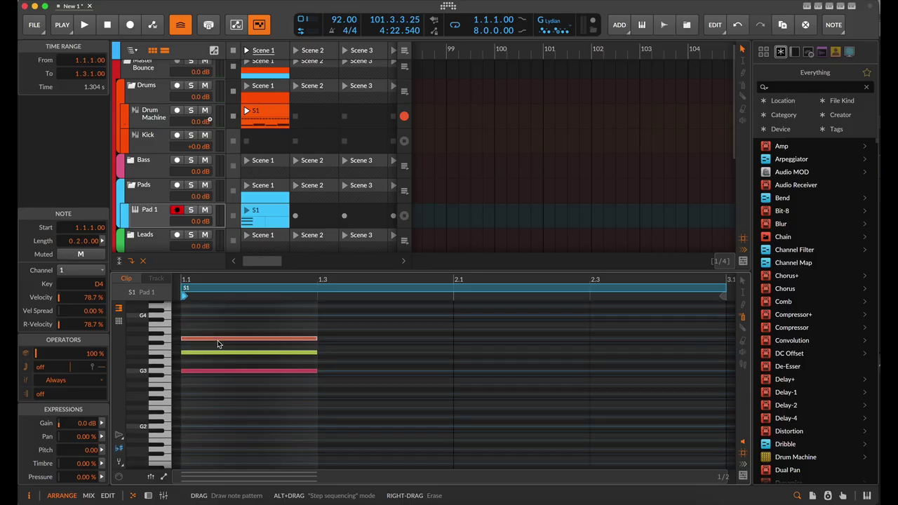
click(217, 341)
click(218, 344)
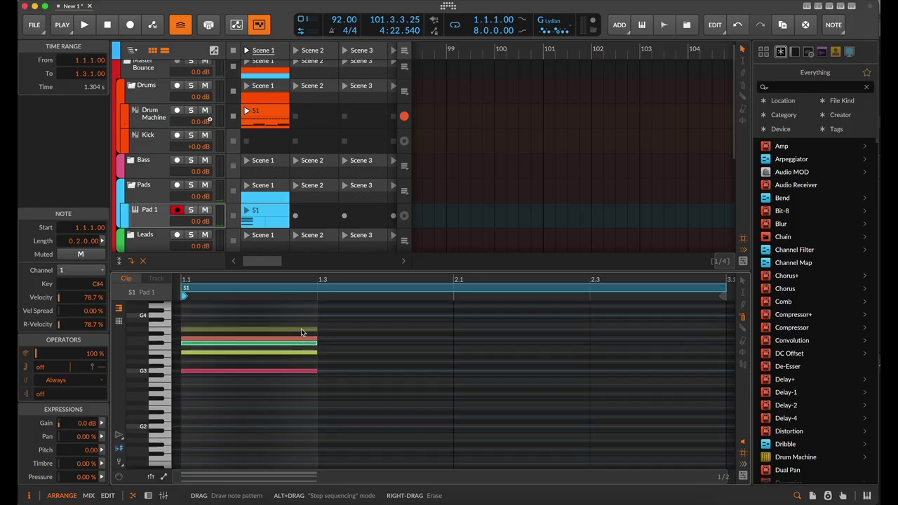
Duplicate the four-note chord to 1.3 and shorten the Pad 1 clip's loop to one bar
scroll(301, 328, down, 1)
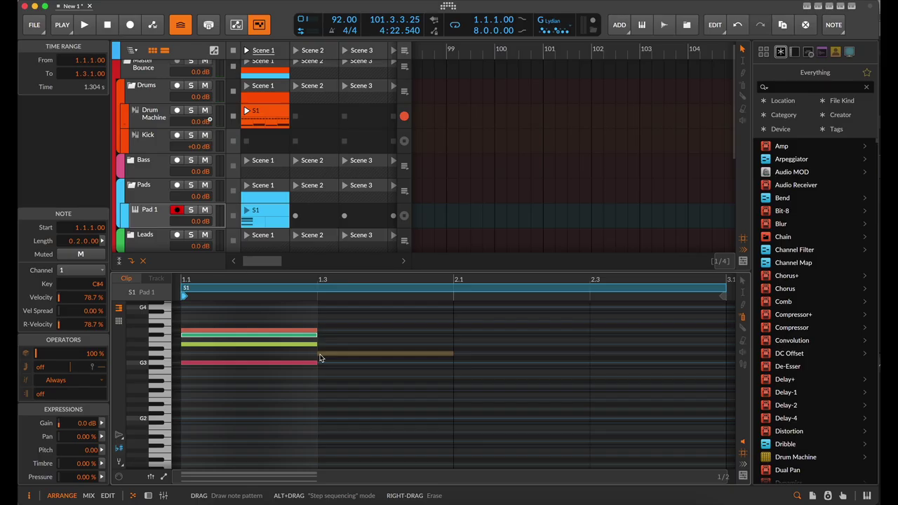
drag(325, 366, 255, 317)
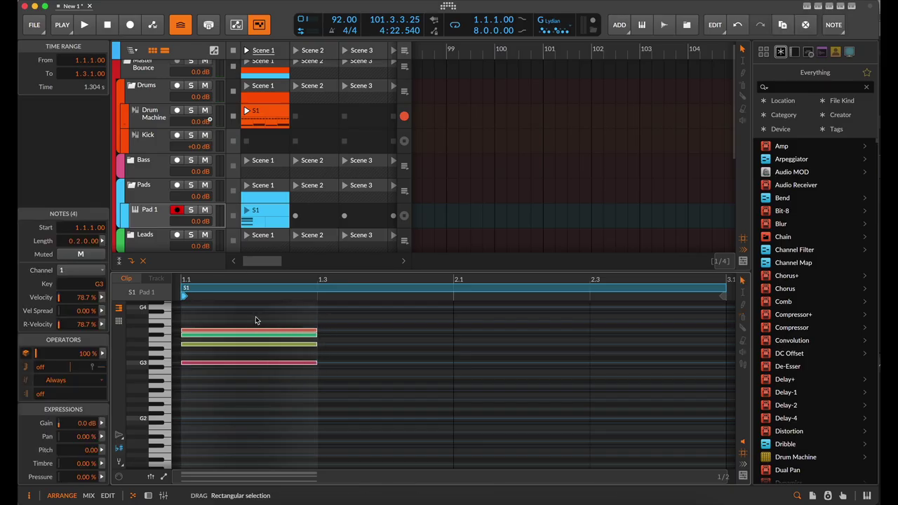
key(super+d)
scroll(361, 361, up, 1)
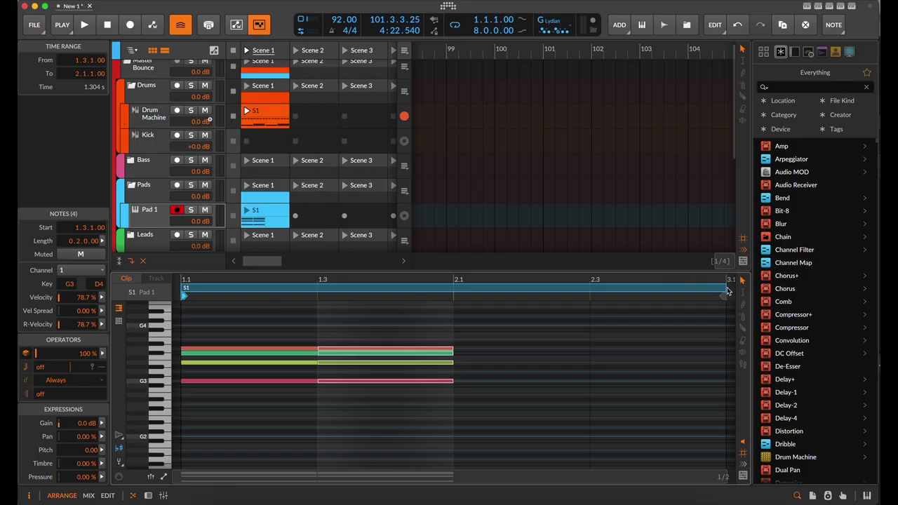
drag(723, 292, 473, 295)
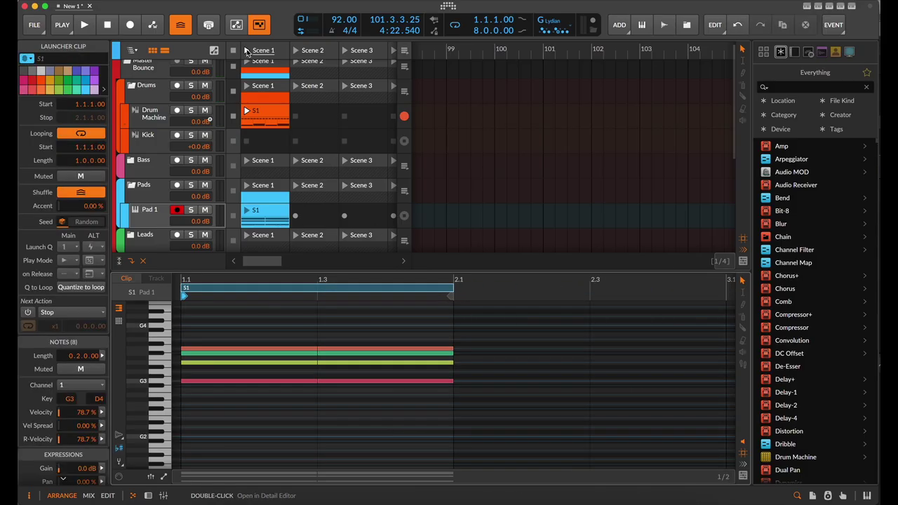
Launch Scene 1 and raise the Filter 1 cutoff of the Pad 1 track's Serum 2 to about 738, closing the plug-in window when done
click(246, 51)
click(155, 215)
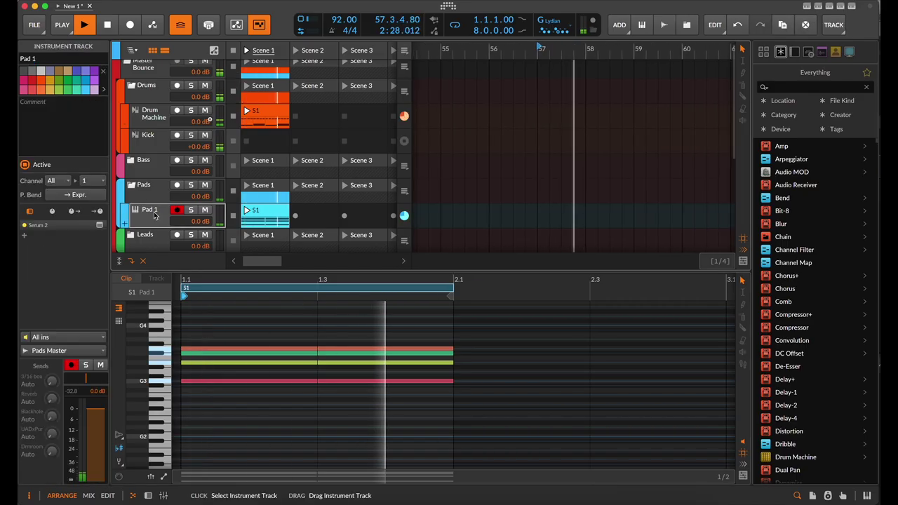
key(d)
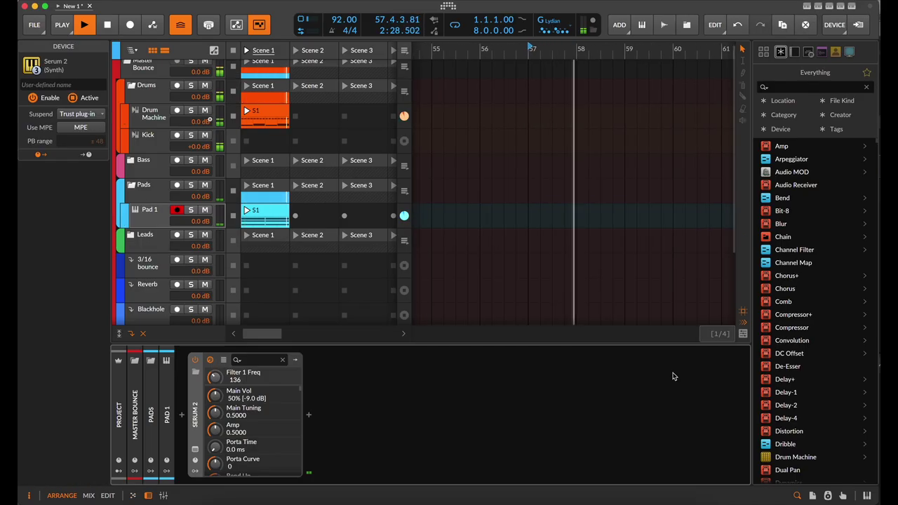
click(196, 449)
drag(673, 220, 677, 201)
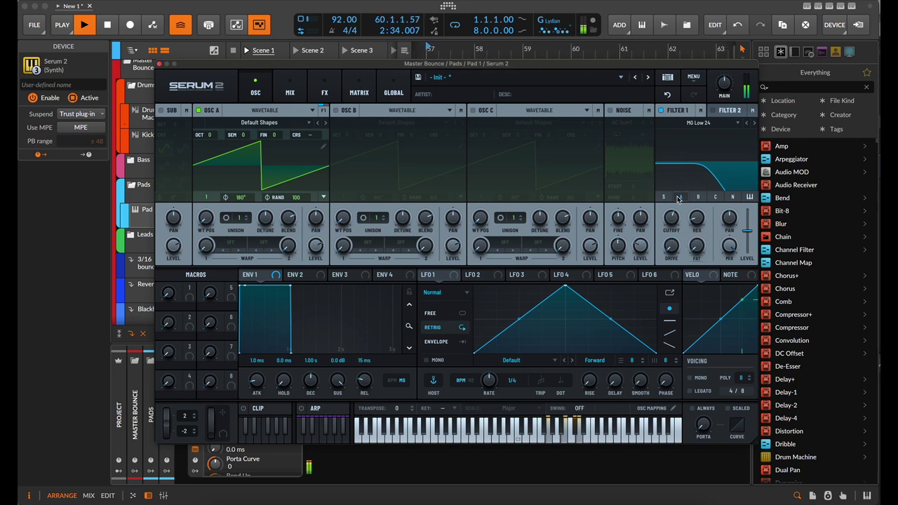
click(160, 64)
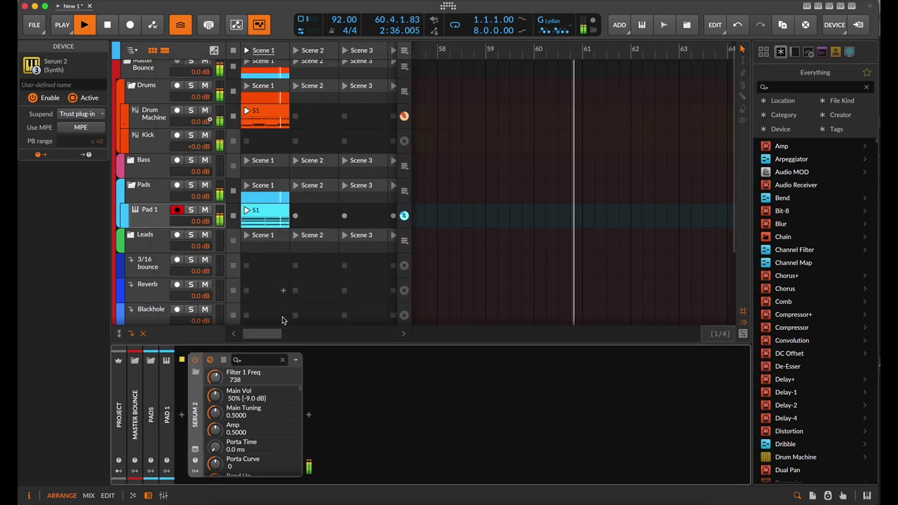
Reopen the Pad 1 clip in the note editor and select the four notes of the first chord
double_click(270, 213)
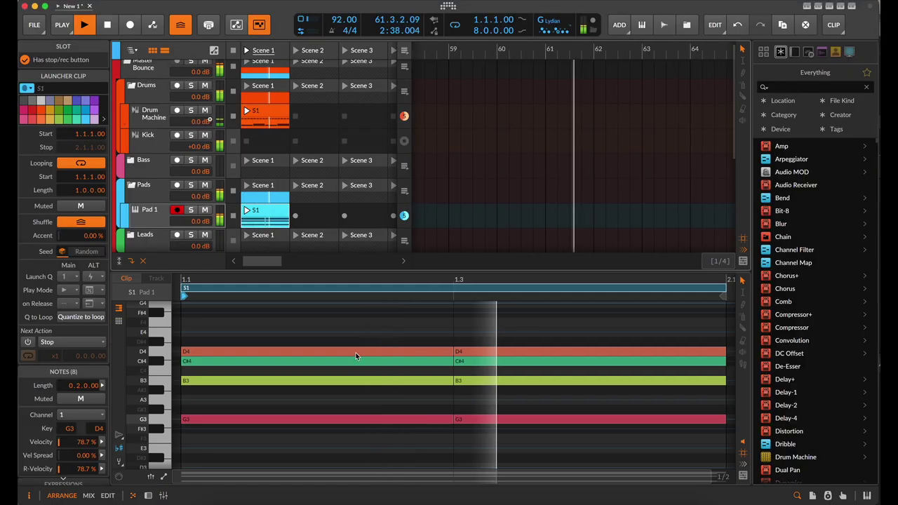
drag(300, 433, 281, 344)
scroll(288, 399, up, 1)
scroll(271, 417, up, 3)
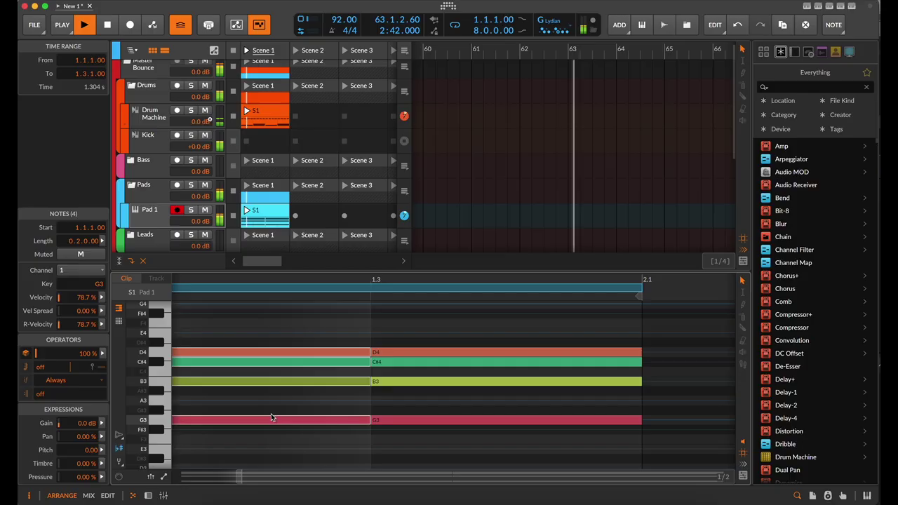
scroll(304, 407, down, 2)
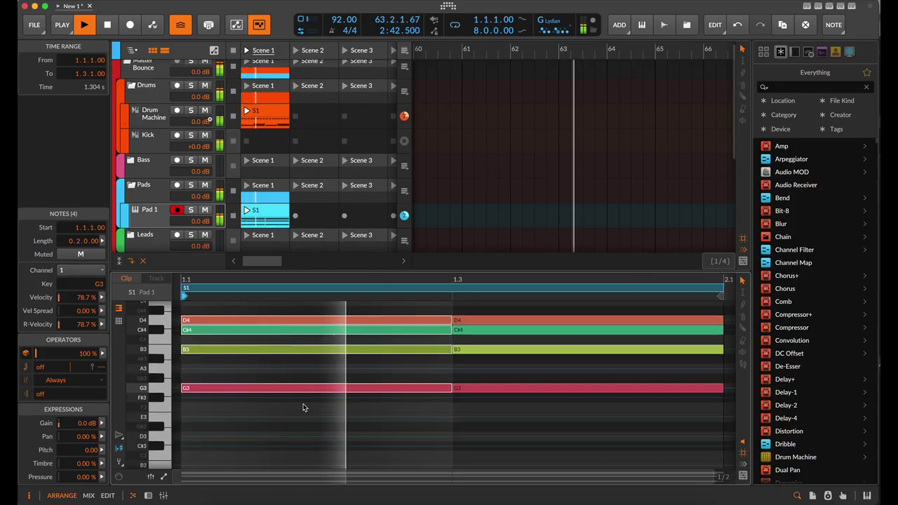
Stop playback and switch the Pad 1 clip's beat grid back to adaptive
click(743, 476)
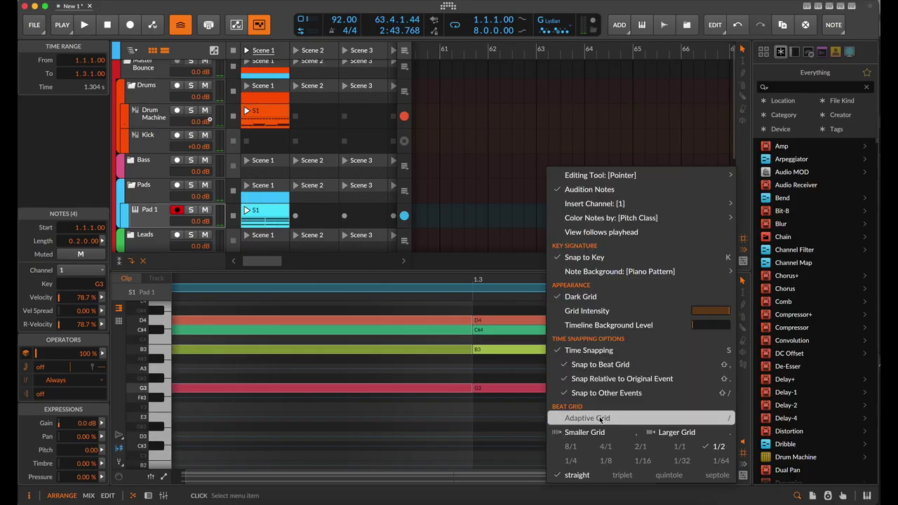
click(435, 417)
key(z)
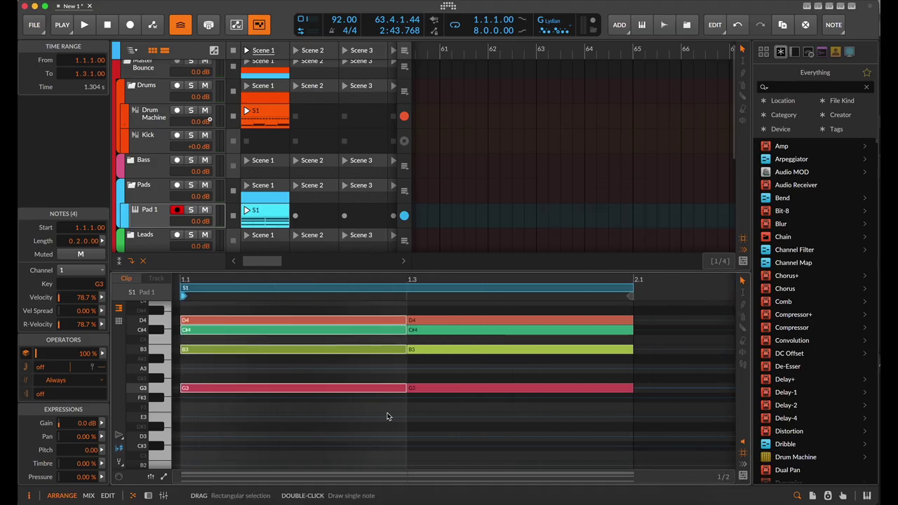
scroll(387, 415, up, 5)
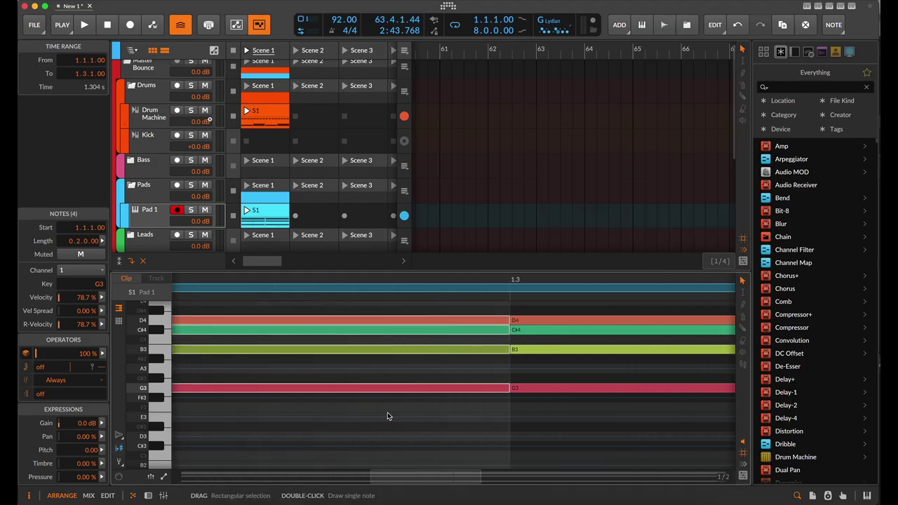
click(743, 476)
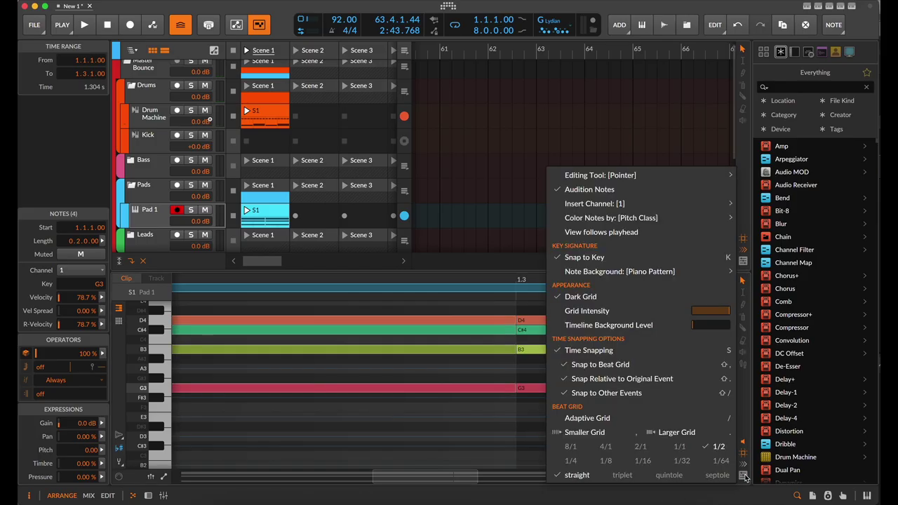
click(448, 403)
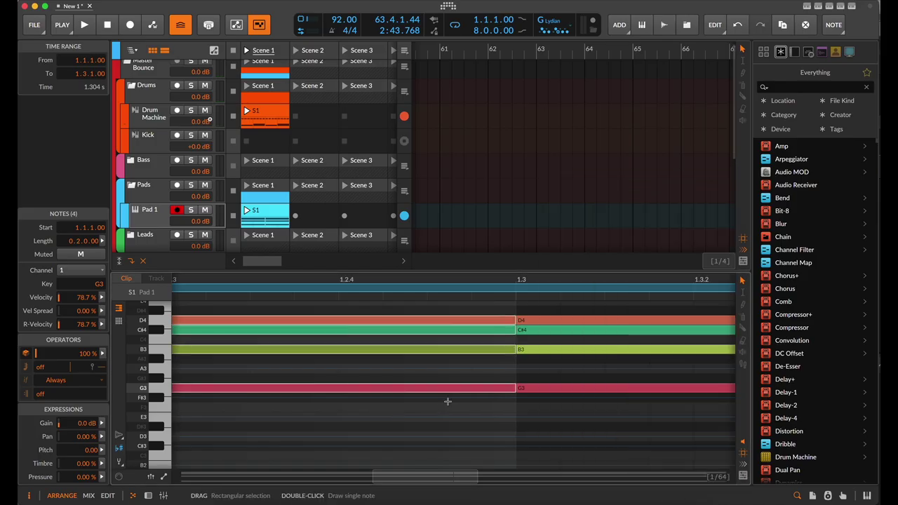
drag(498, 408, 503, 316)
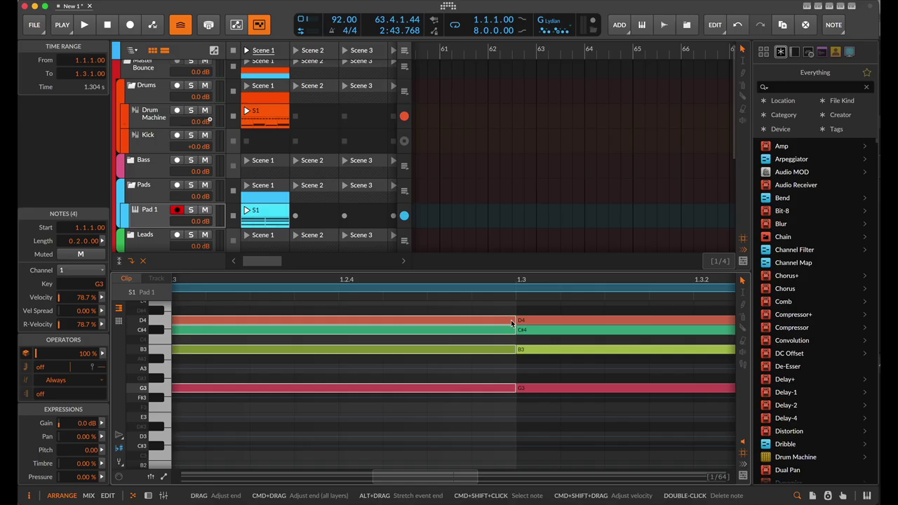
scroll(510, 328, down, 3)
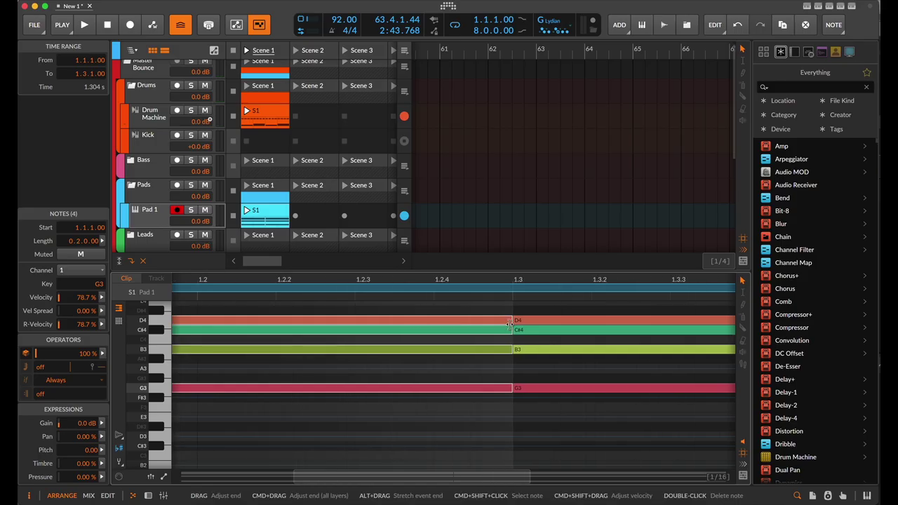
drag(510, 323, 386, 332)
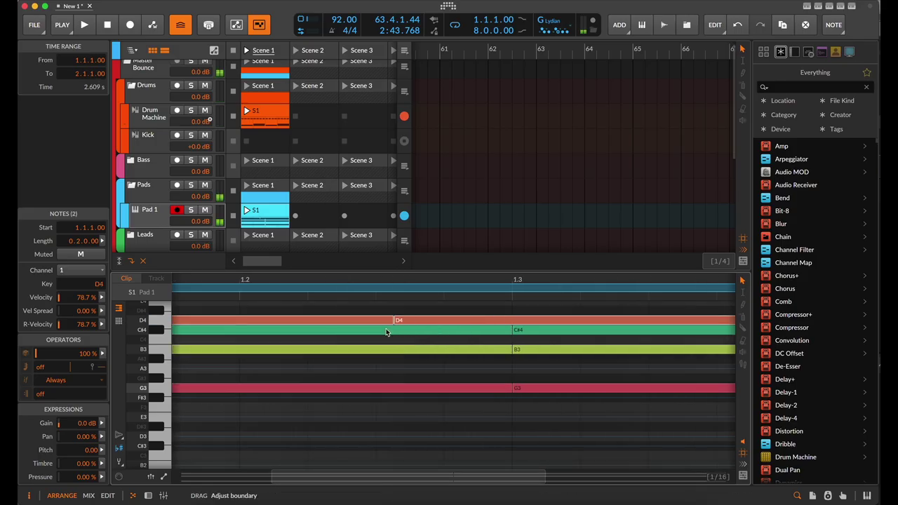
click(472, 425)
Shorten the first chord to end at 1.2.3 and extend the second chord's start back to the same point
drag(475, 413, 376, 324)
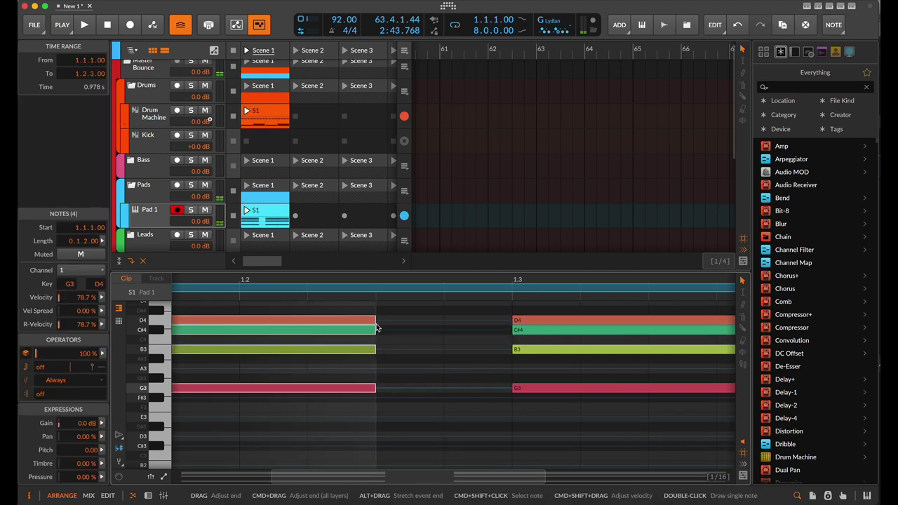
key(z)
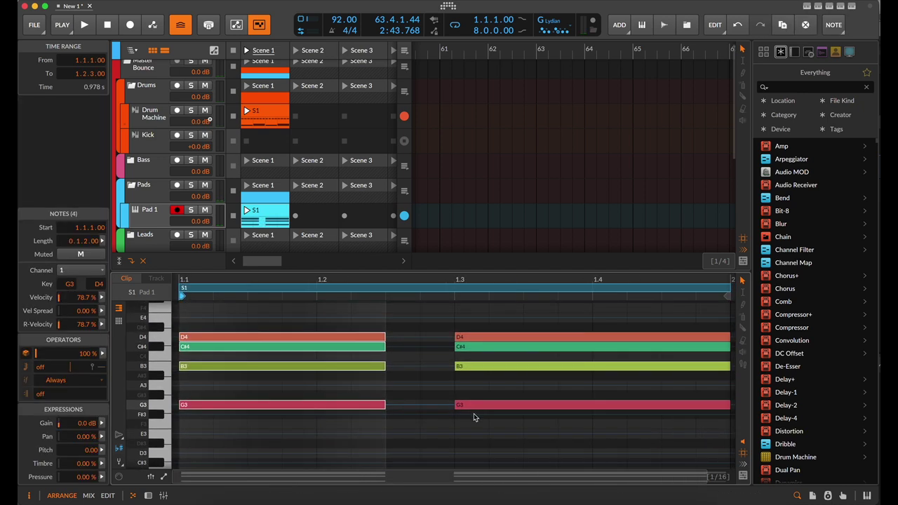
drag(473, 413, 392, 338)
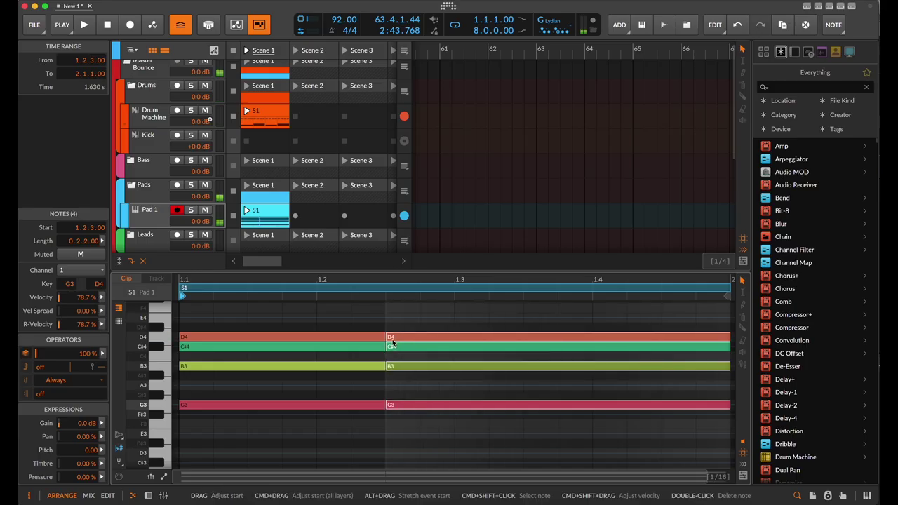
Raise the second chord's D4 note to E4 and play the scene to hear the change
key(z)
drag(357, 369, 368, 353)
click(357, 353)
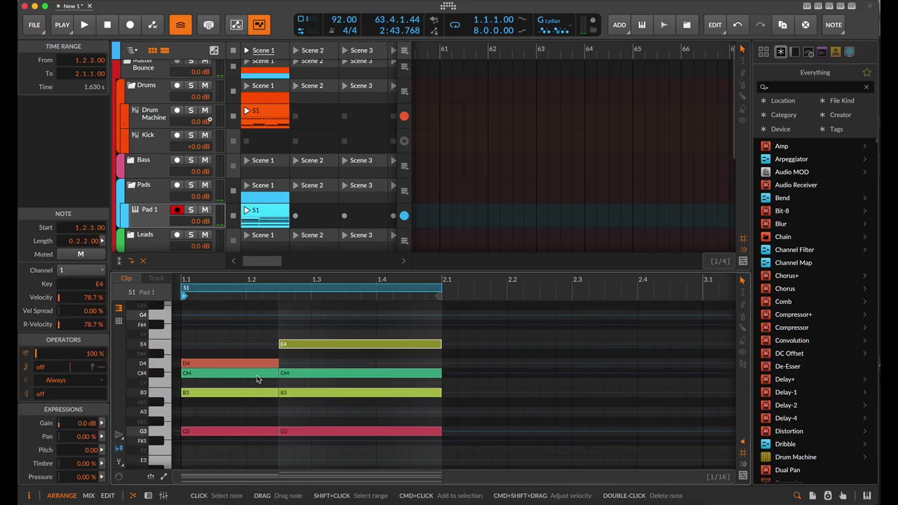
key(space)
scroll(257, 388, down, 3)
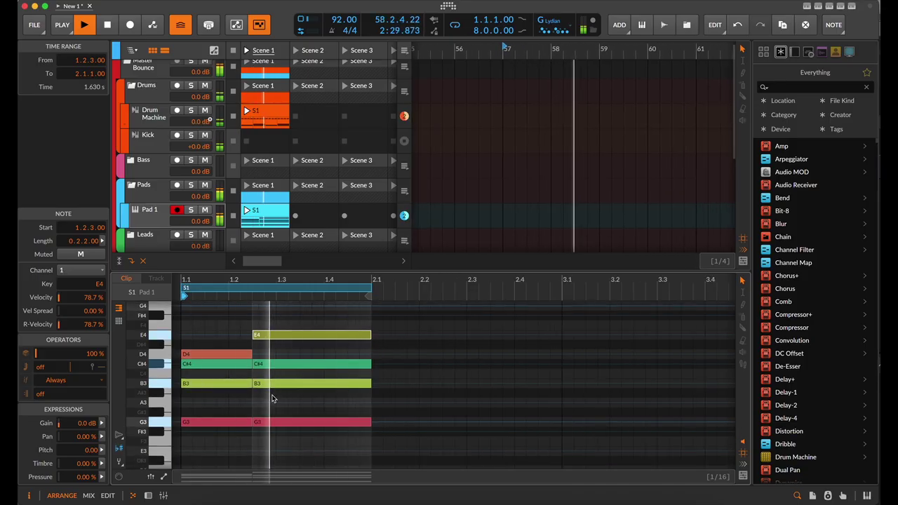
Lower the second chord's B3 to A3, C#4 to B3 and G3 to F#3, then restart playback to hear it
drag(269, 384, 279, 407)
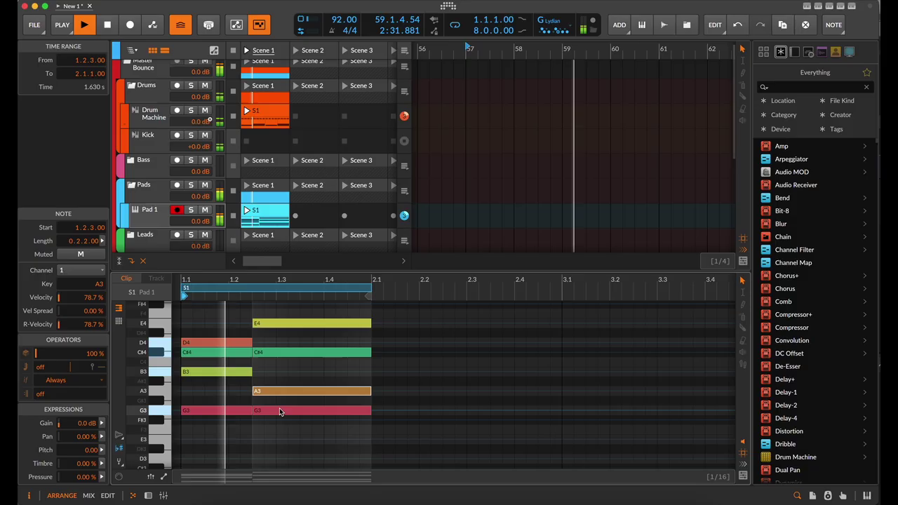
drag(277, 354, 274, 373)
drag(279, 408, 279, 419)
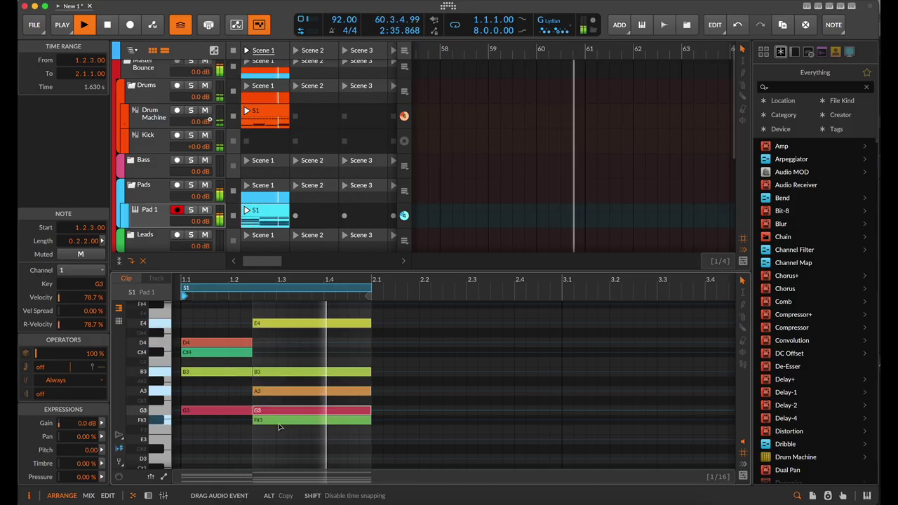
scroll(241, 409, down, 1)
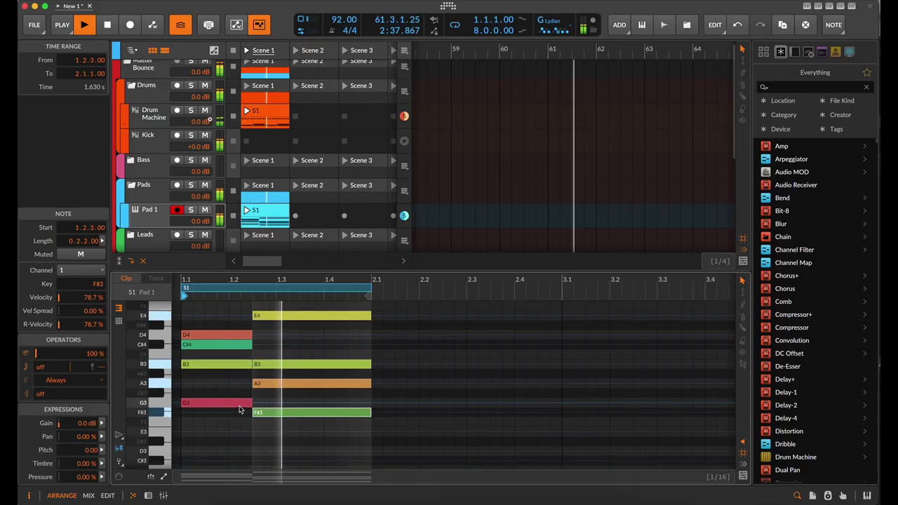
key(space)
scroll(266, 323, down, 1)
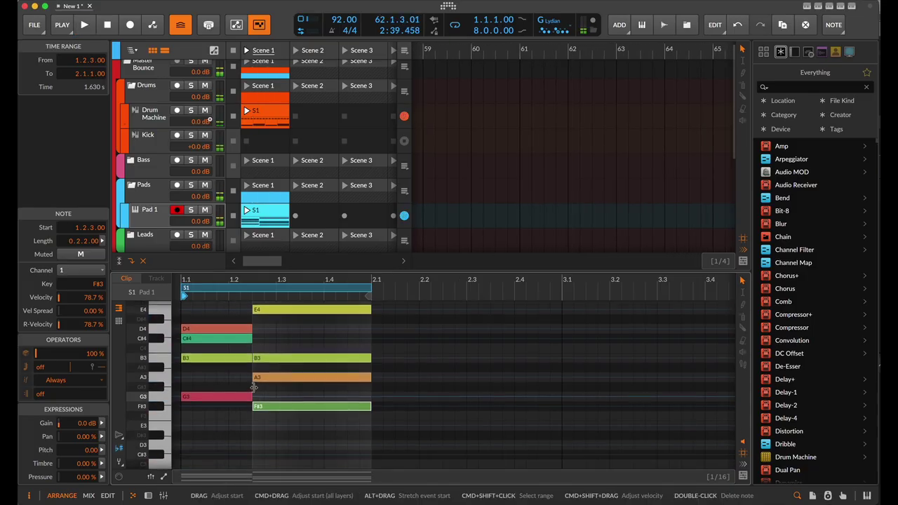
scroll(267, 323, down, 2)
scroll(266, 323, up, 1)
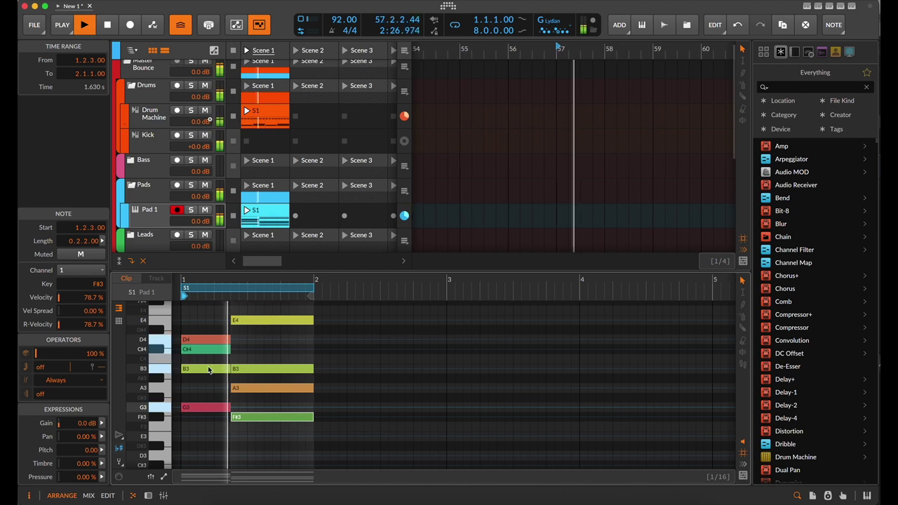
Raise the second chord's A3 to C#4 and its F#3 to A3, checking the change in playback
drag(248, 391, 249, 351)
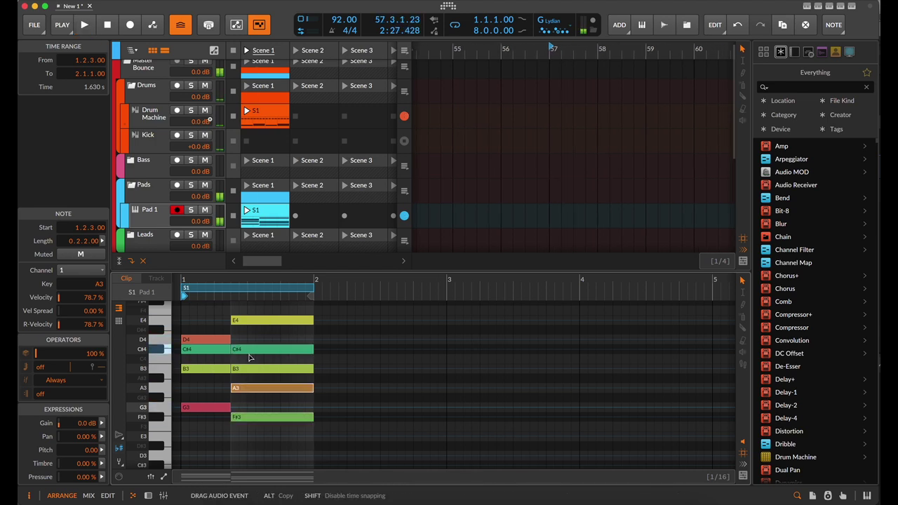
key(space)
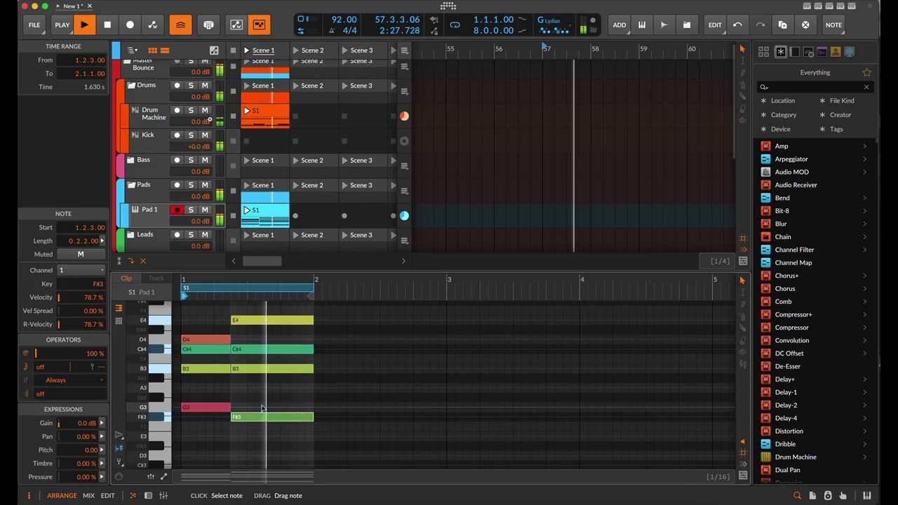
drag(263, 412, 261, 388)
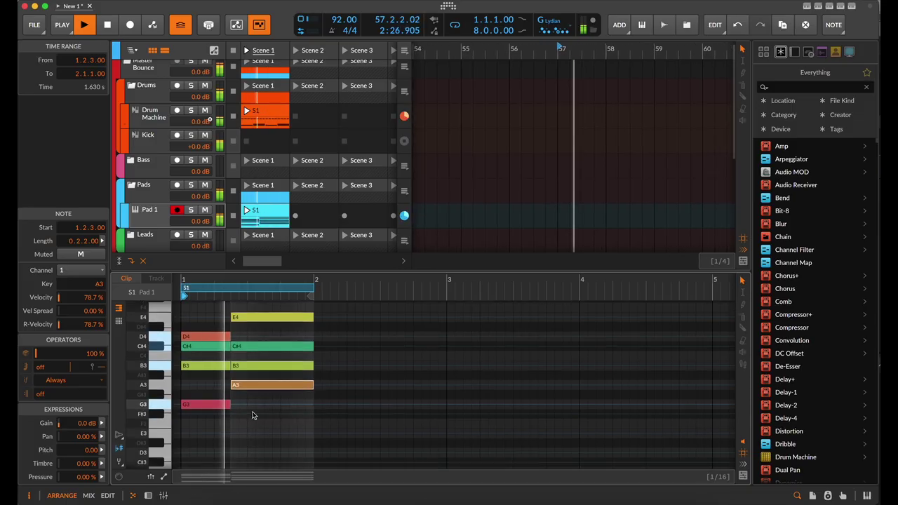
scroll(215, 396, up, 3)
key(space)
scroll(291, 362, down, 2)
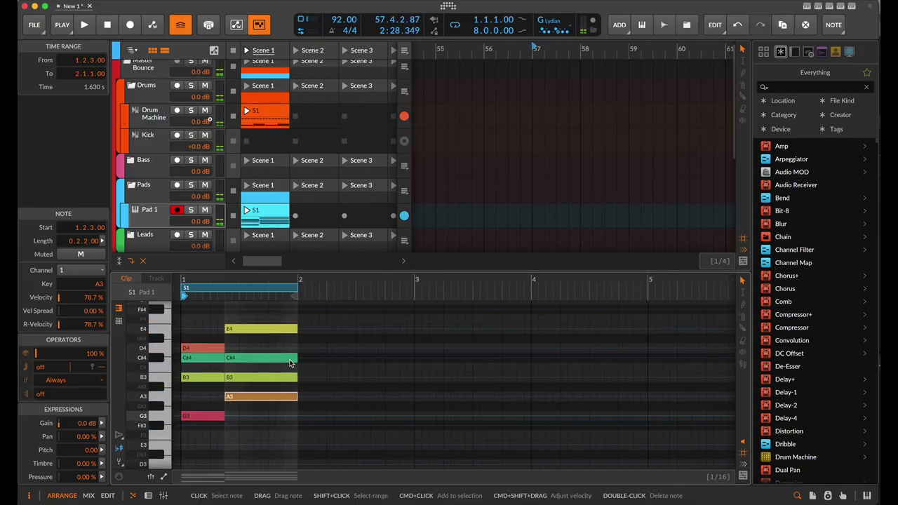
Duplicate both chords into bar 2 and extend the clip's loop to two bars
drag(266, 434, 181, 312)
key(super+d)
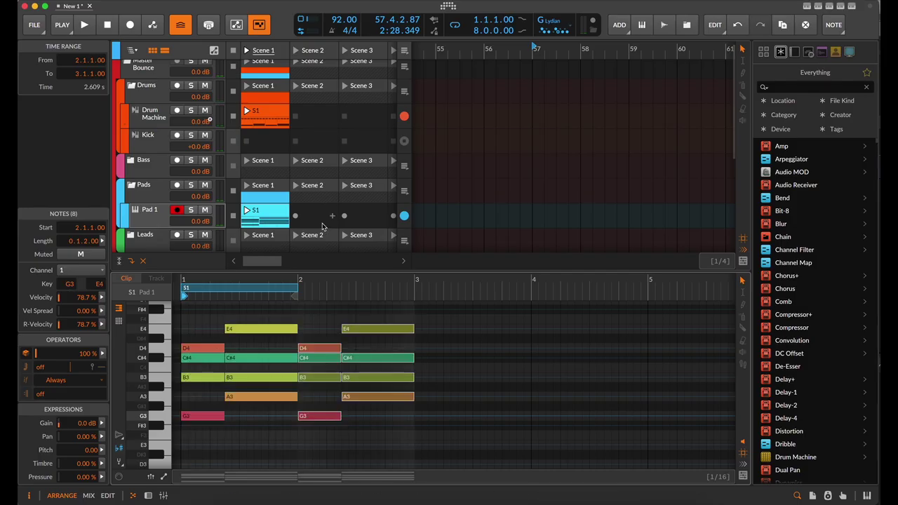
drag(297, 291, 412, 295)
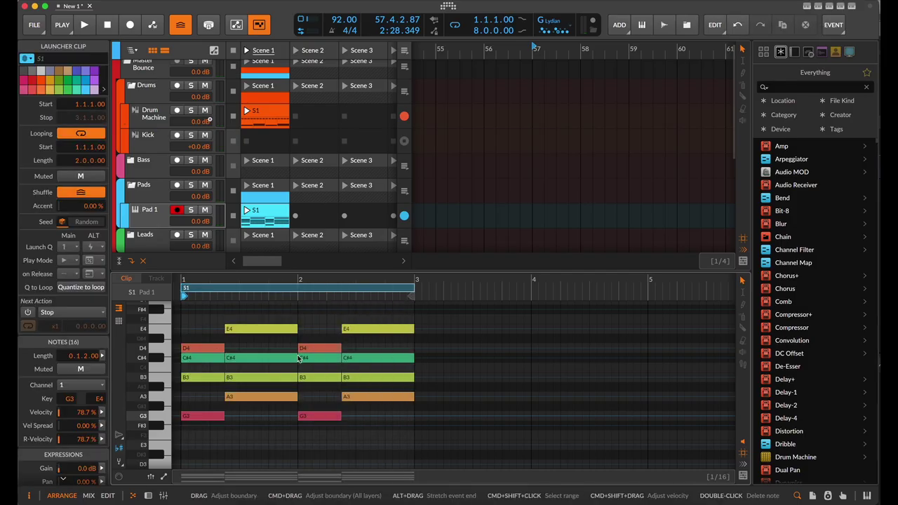
scroll(295, 355, down, 1)
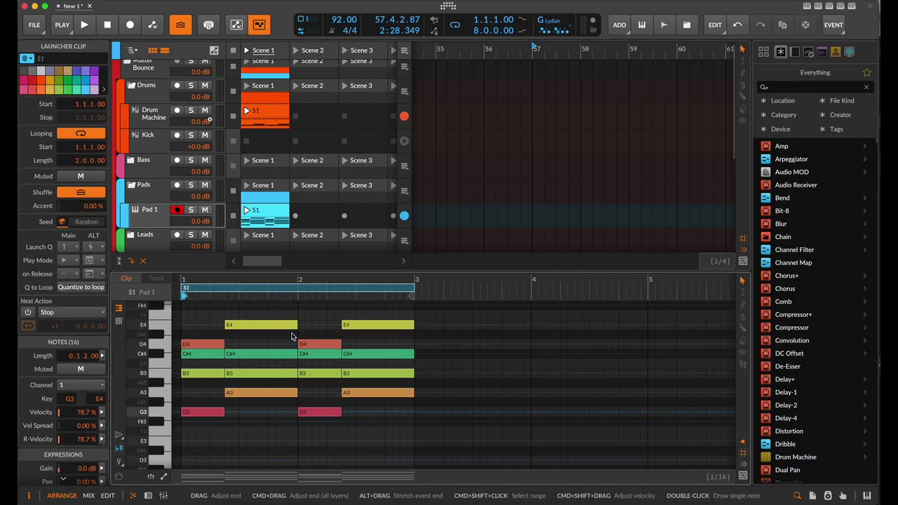
Clear the note selection and play back the extended two-bar clip
click(183, 313)
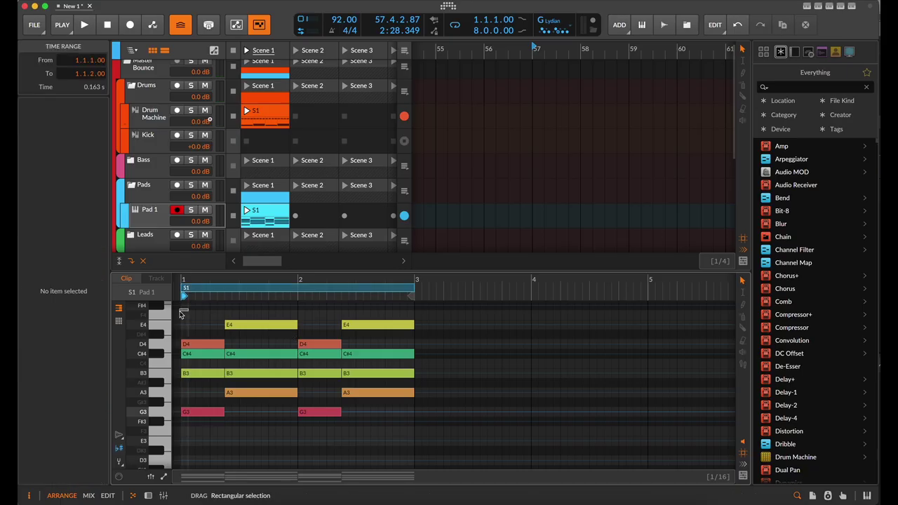
key(space)
scroll(236, 367, up, 2)
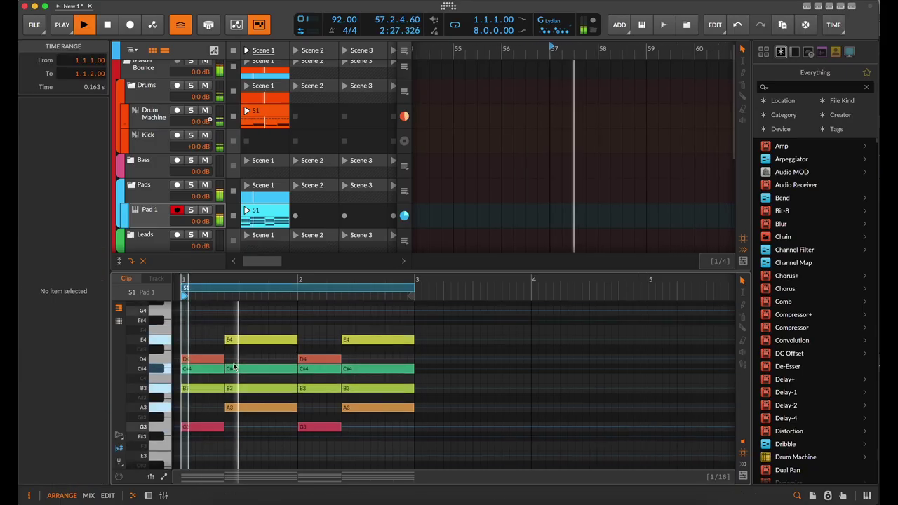
scroll(281, 373, up, 1)
scroll(283, 371, left, 1)
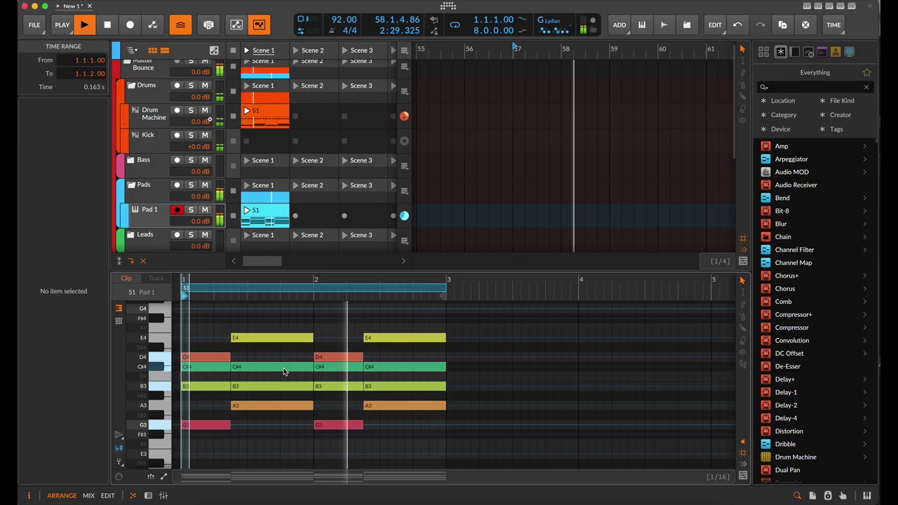
Remove the E4 and C#4 from the last chord and give it an F#3 lasting the chord's full length
double_click(389, 337)
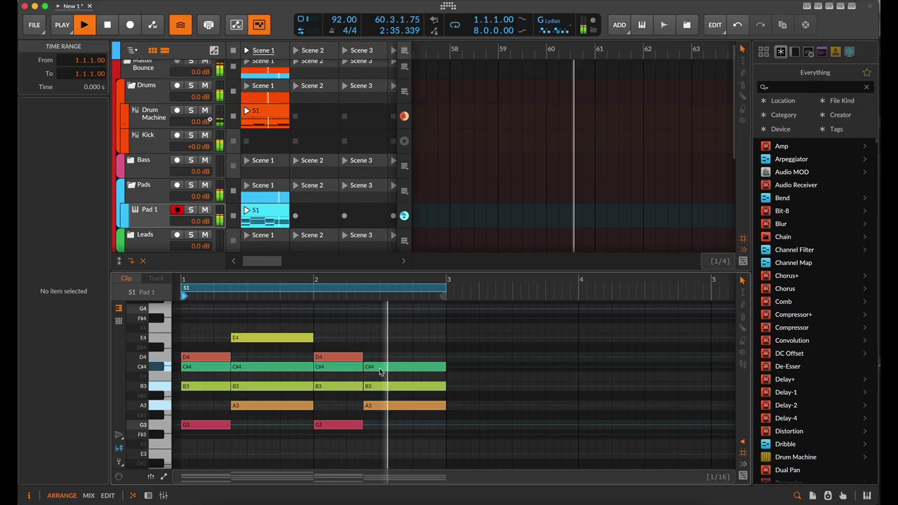
double_click(380, 367)
click(387, 406)
drag(387, 406, 389, 443)
scroll(382, 455, up, 1)
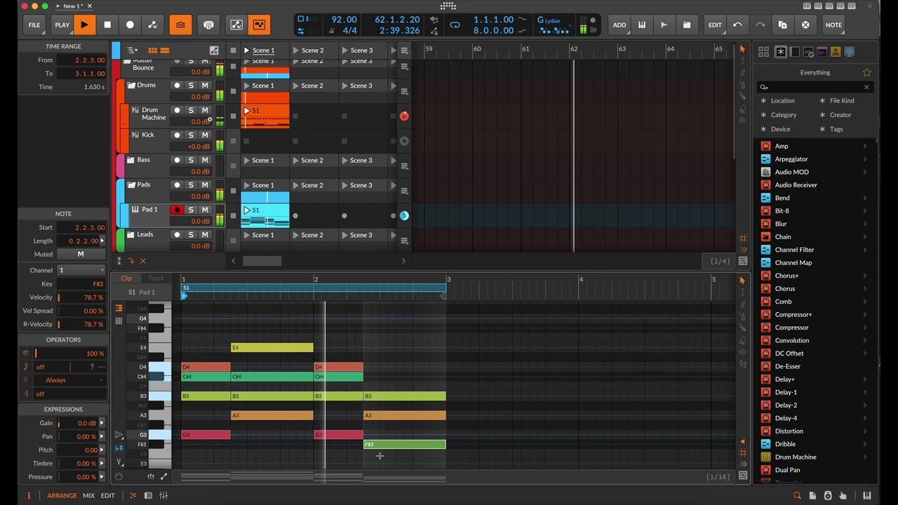
scroll(371, 452, down, 4)
scroll(307, 417, up, 3)
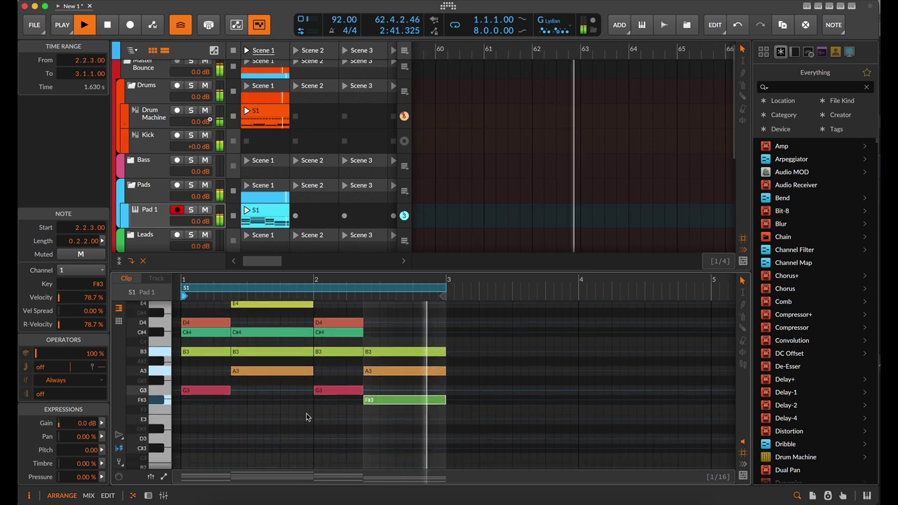
scroll(272, 410, down, 1)
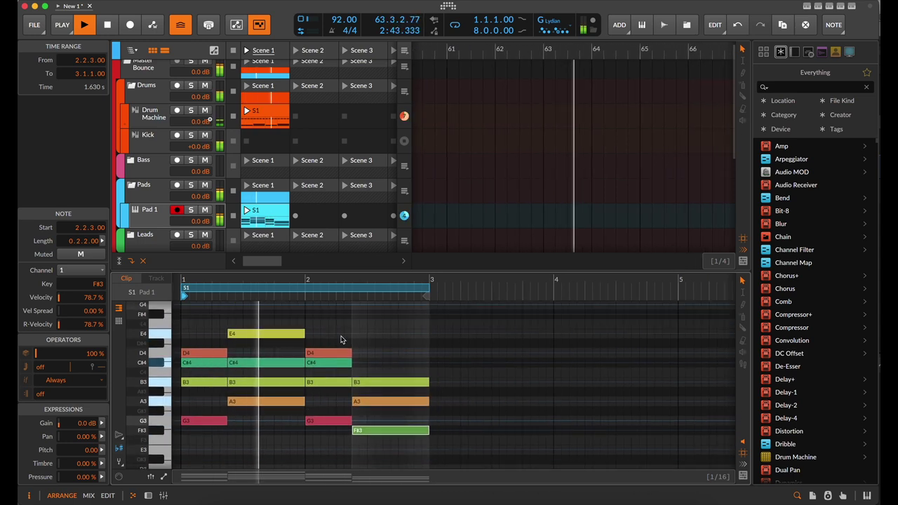
Lower the two D4 notes an octave to D3 and copy them to the second and fourth chords as E3
drag(359, 349, 192, 351)
key(shift+Down)
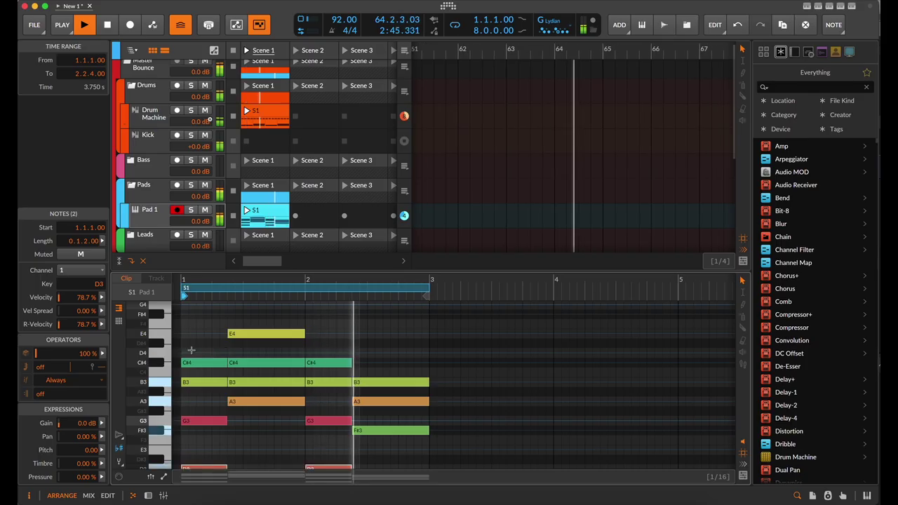
scroll(235, 378, down, 2)
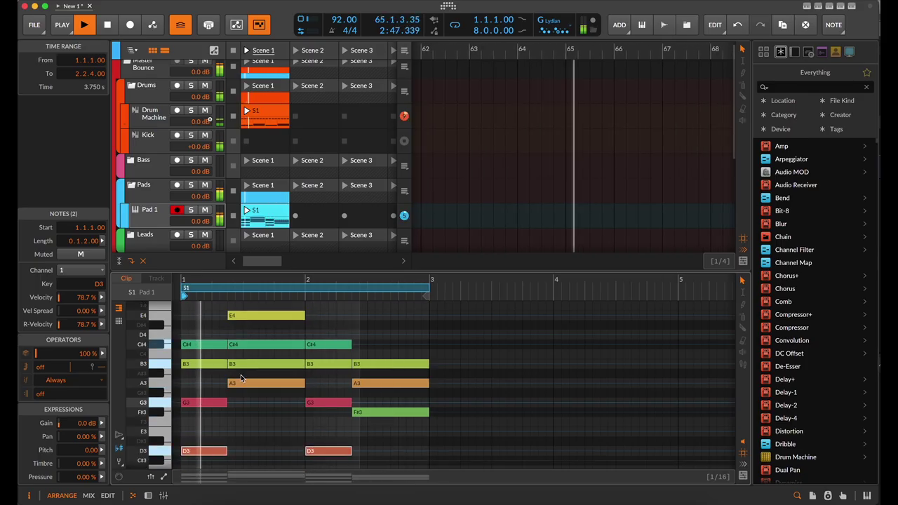
drag(217, 452, 266, 412)
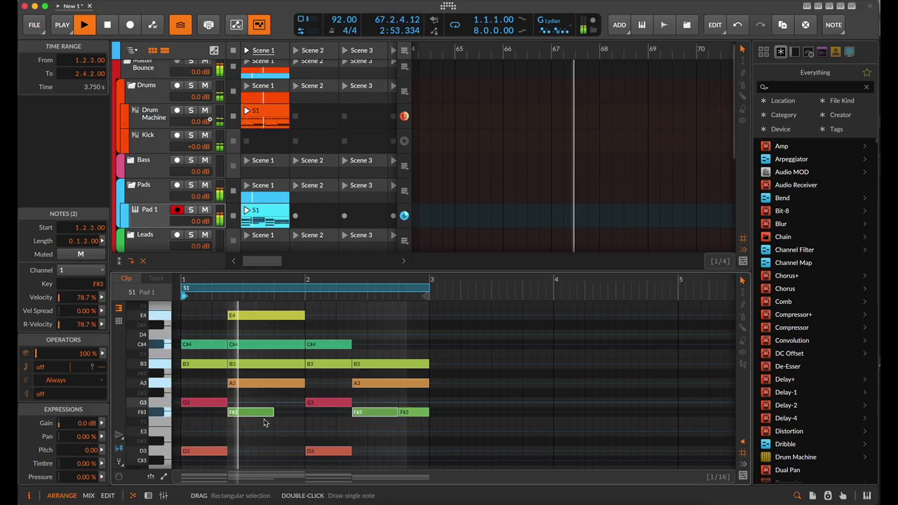
drag(255, 414, 255, 433)
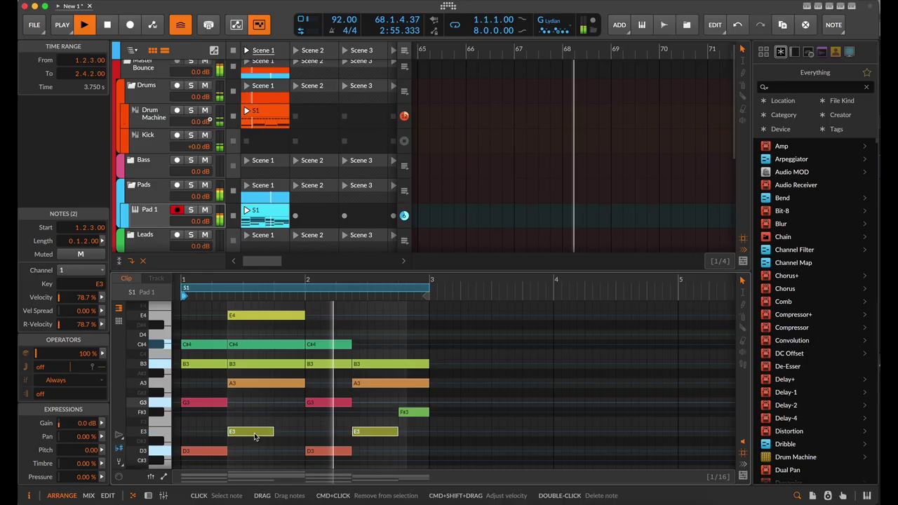
Add an F#3 to the second chord and stretch its F#3 and E3 across the chord's full length
double_click(256, 412)
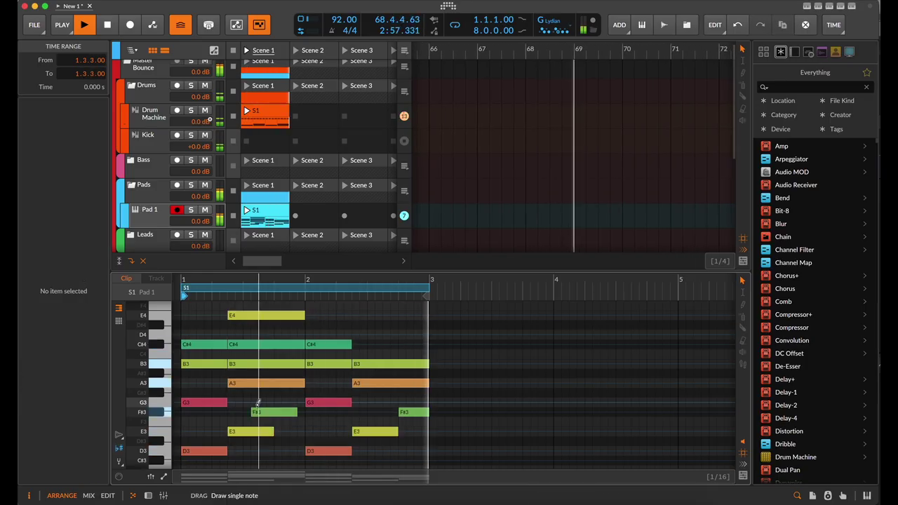
mouse_move(263, 412)
mouse_down()
mouse_move(243, 408)
mouse_move(304, 413)
mouse_move(306, 433)
mouse_up()
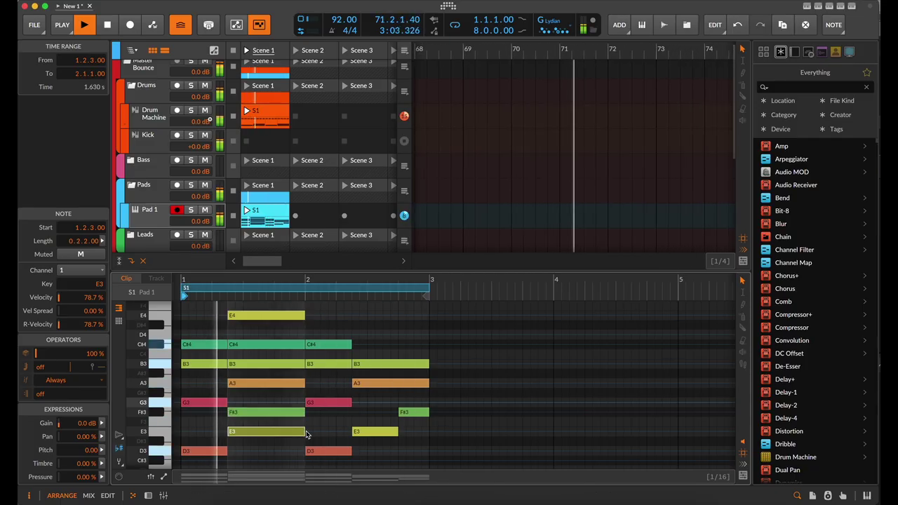
scroll(383, 420, down, 1)
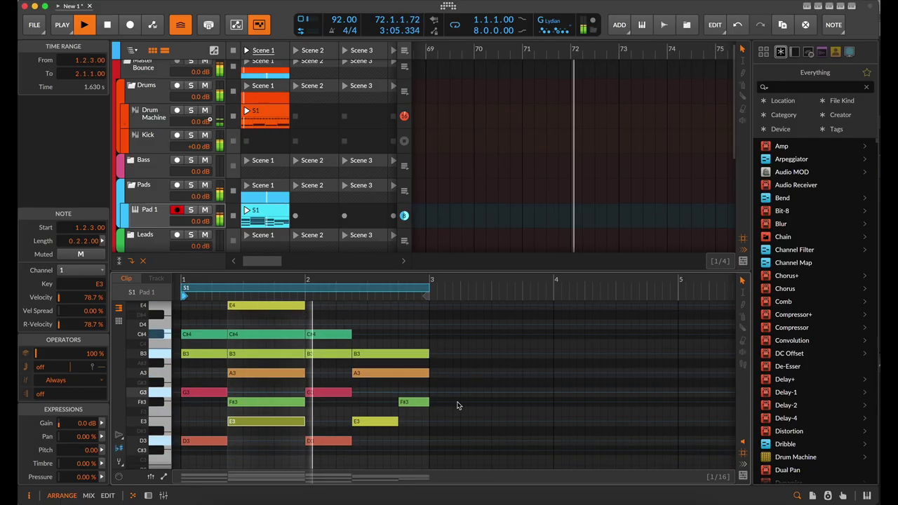
scroll(407, 398, up, 1)
scroll(408, 396, up, 1)
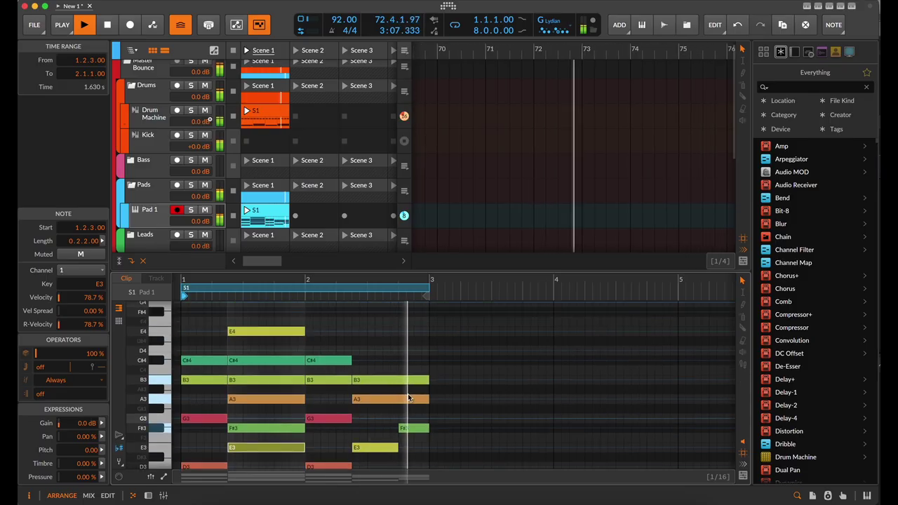
Copy the last chord's B3 up to D4, keeping the original note
click(392, 378)
drag(392, 378, 392, 354)
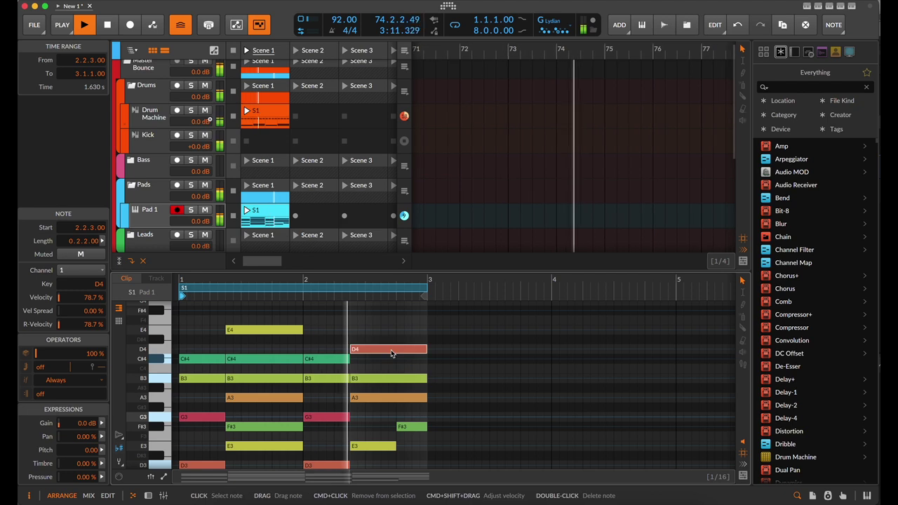
scroll(392, 355, down, 1)
scroll(354, 357, down, 1)
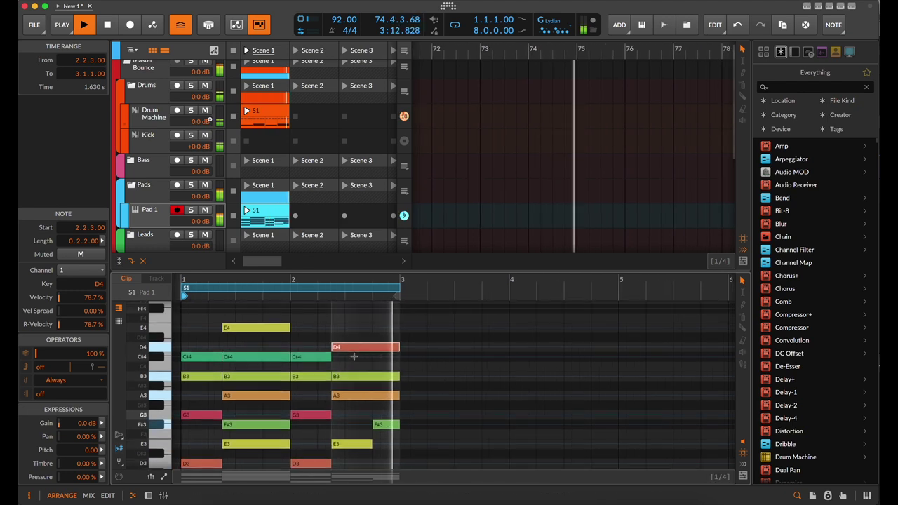
Delete the C#4 notes from the second and third chords and restore the third chord's C#4 from 2.1.1 to 2.2.3
double_click(302, 357)
scroll(302, 356, down, 1)
click(269, 350)
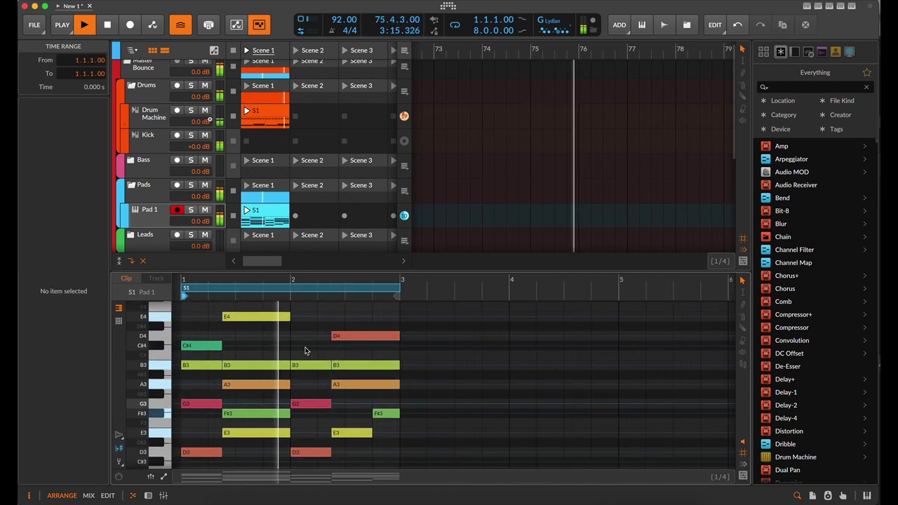
drag(268, 348, 330, 346)
scroll(319, 349, down, 1)
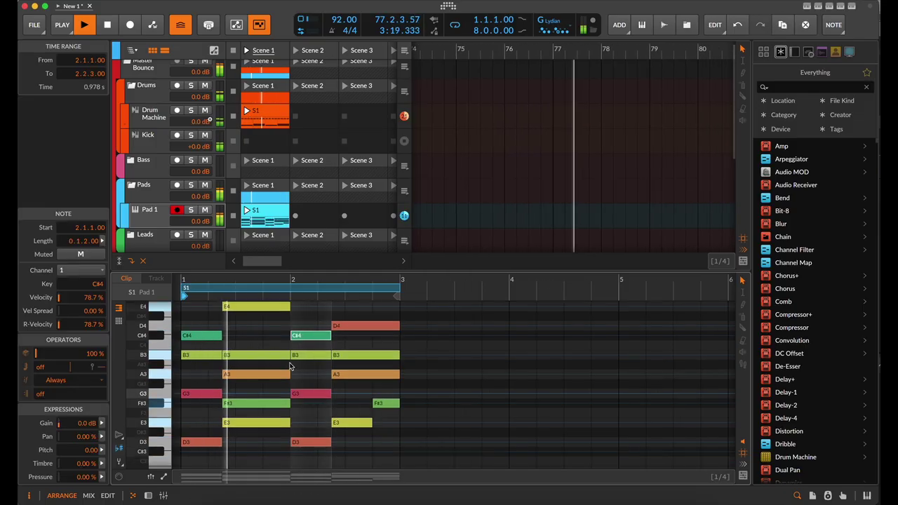
scroll(291, 361, up, 5)
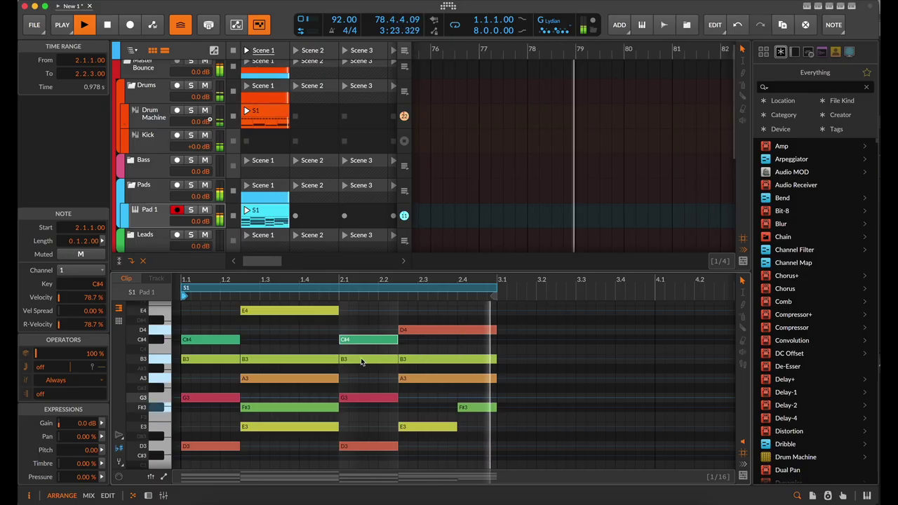
Lower the third chord's B3 to A3 and its G3 to F#3
click(360, 380)
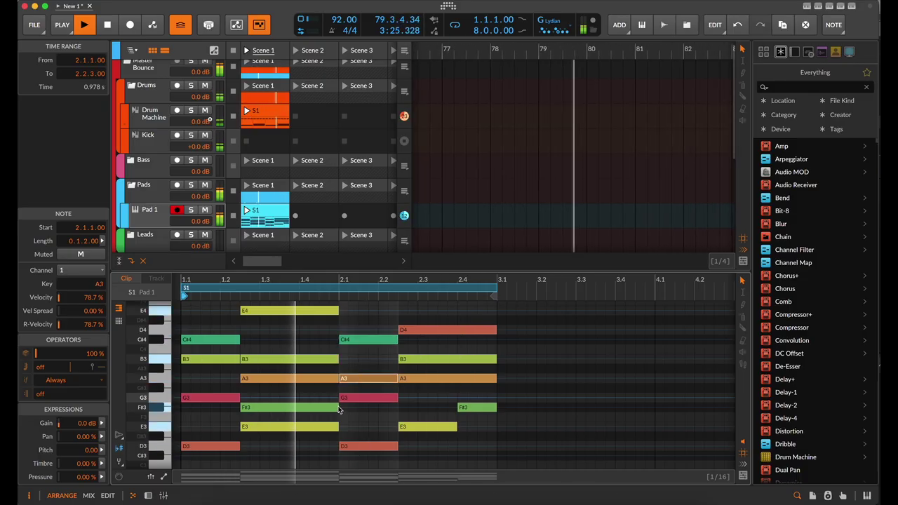
drag(372, 393, 370, 404)
scroll(369, 421, down, 1)
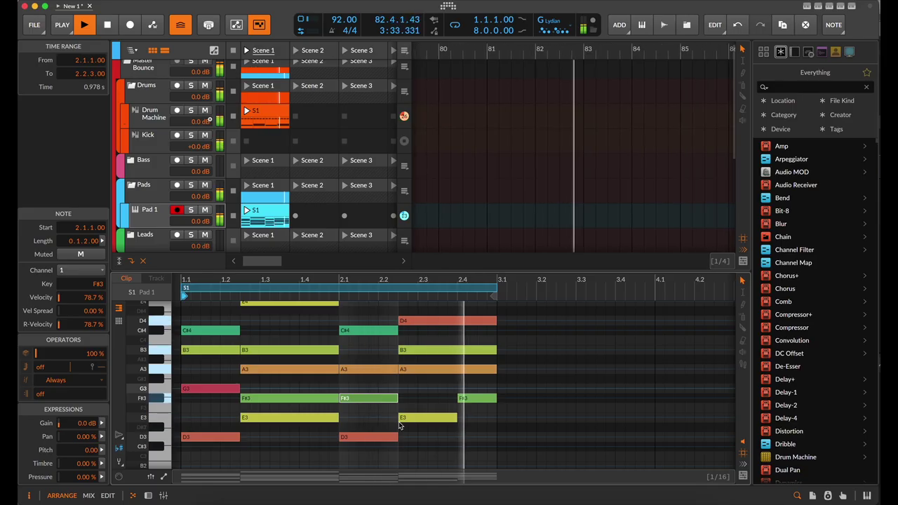
Lower the last chord's E3 note at 2.2.3 to D3 and play back the progression
scroll(399, 406, up, 1)
key(space)
click(421, 382)
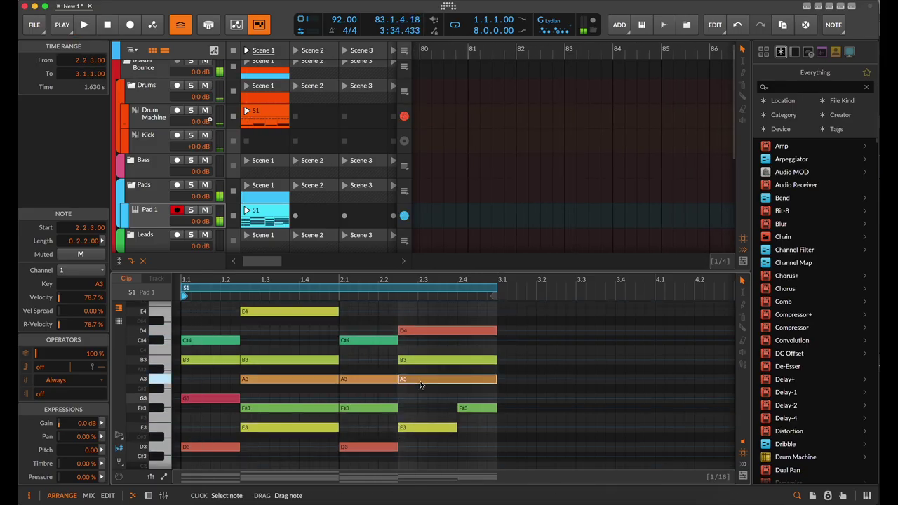
click(423, 428)
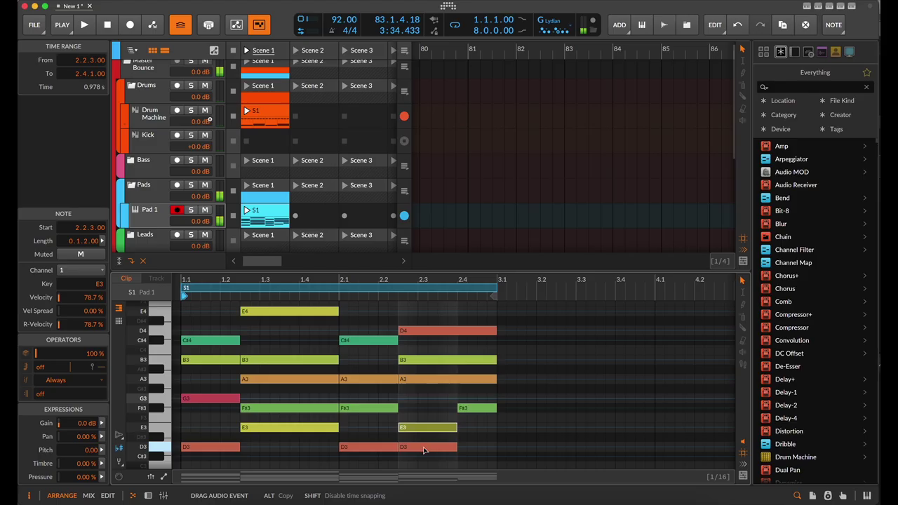
drag(423, 451, 423, 446)
scroll(423, 446, down, 2)
key(space)
scroll(423, 446, down, 2)
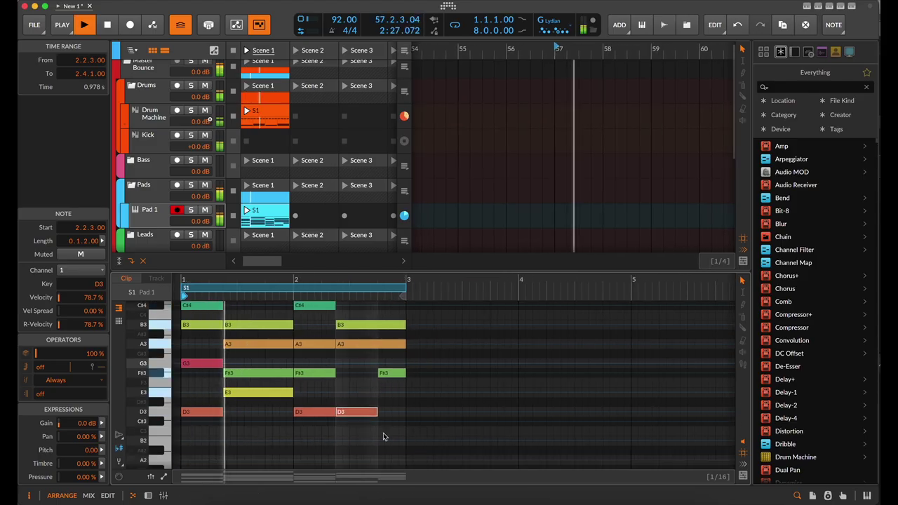
scroll(295, 413, up, 2)
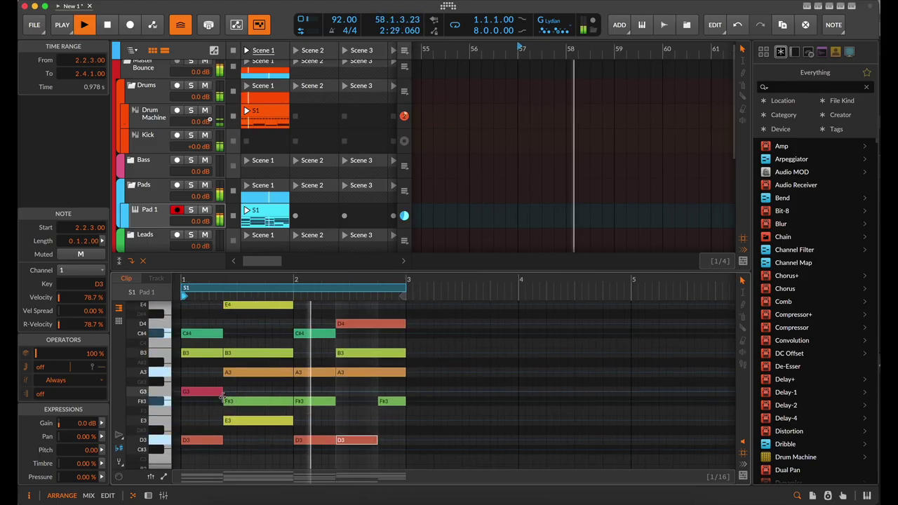
Move the last chord's lowest note to C#3 and its F#3 at 2.4.1 down to D3, and listen to the result
scroll(298, 405, down, 4)
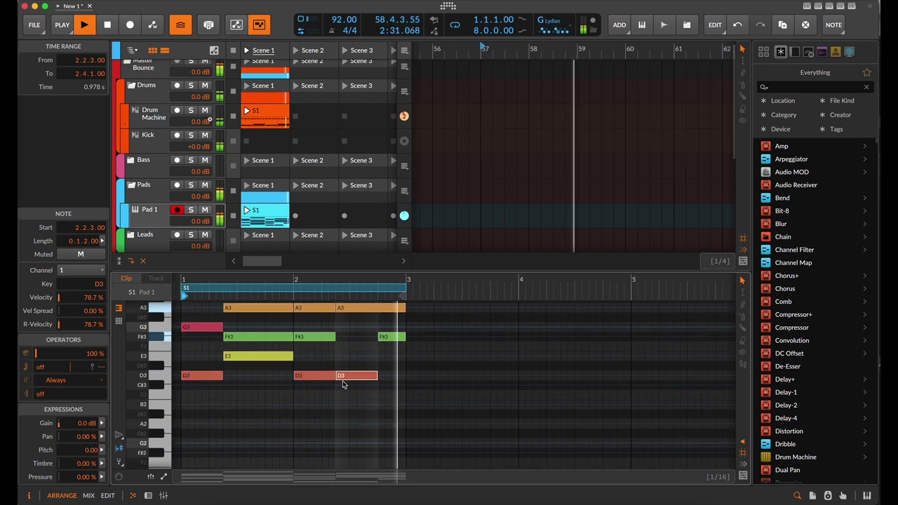
drag(352, 376, 357, 385)
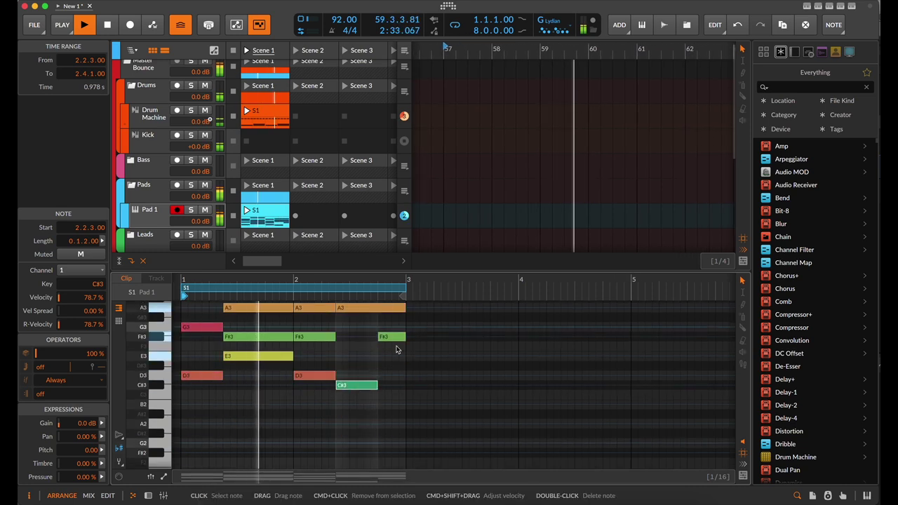
drag(392, 339, 392, 376)
scroll(309, 364, up, 3)
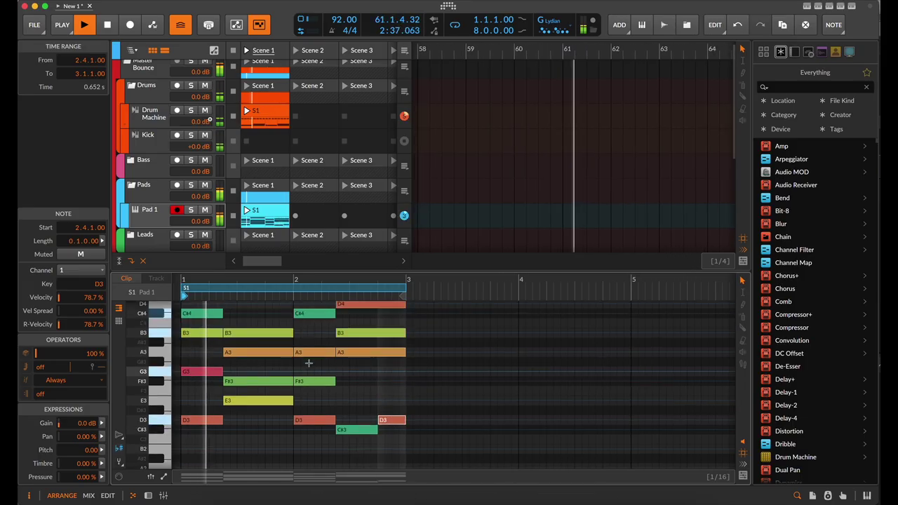
scroll(308, 363, down, 2)
scroll(308, 363, up, 1)
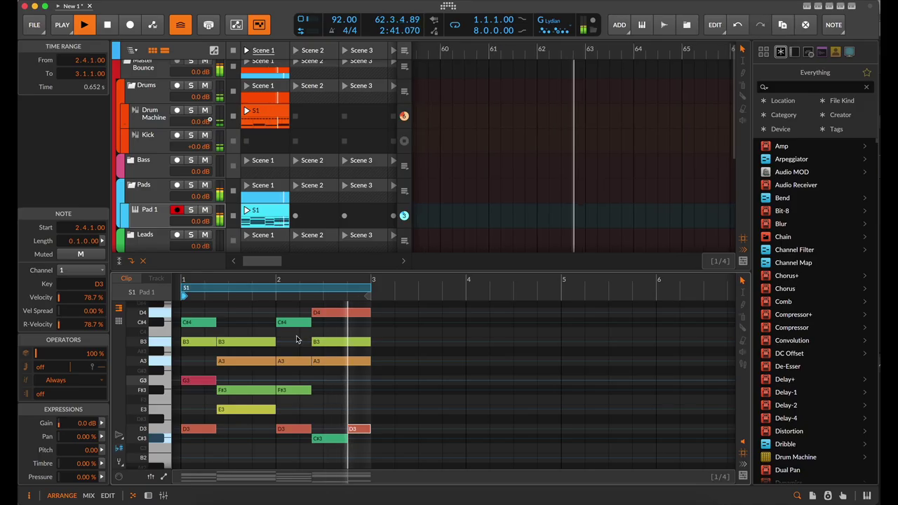
key(space)
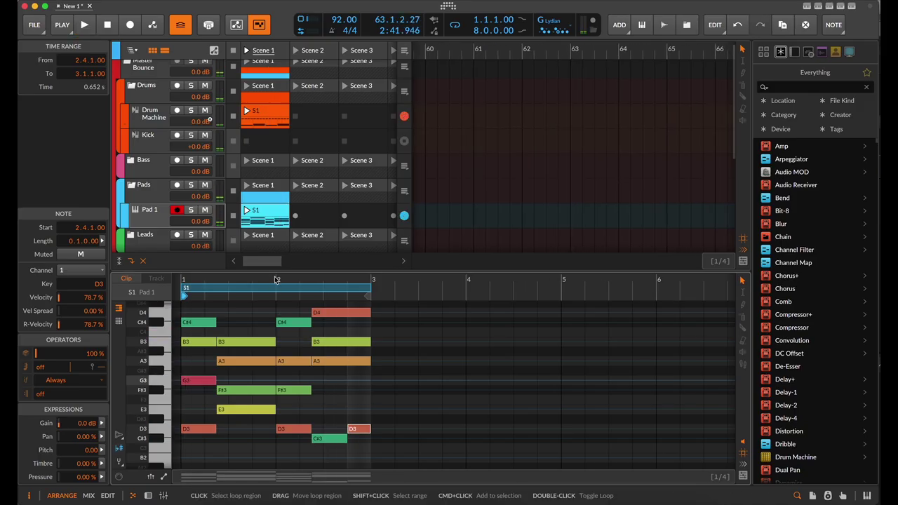
Open Serum 2 on the Pad 1 track, set its Filter 1 cutoff to 557 and close the plug-in window
drag(277, 276, 277, 352)
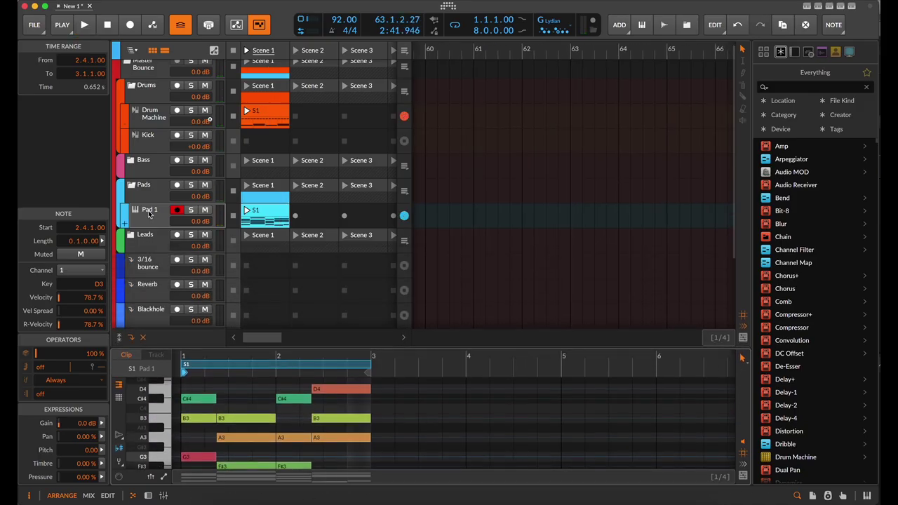
click(148, 214)
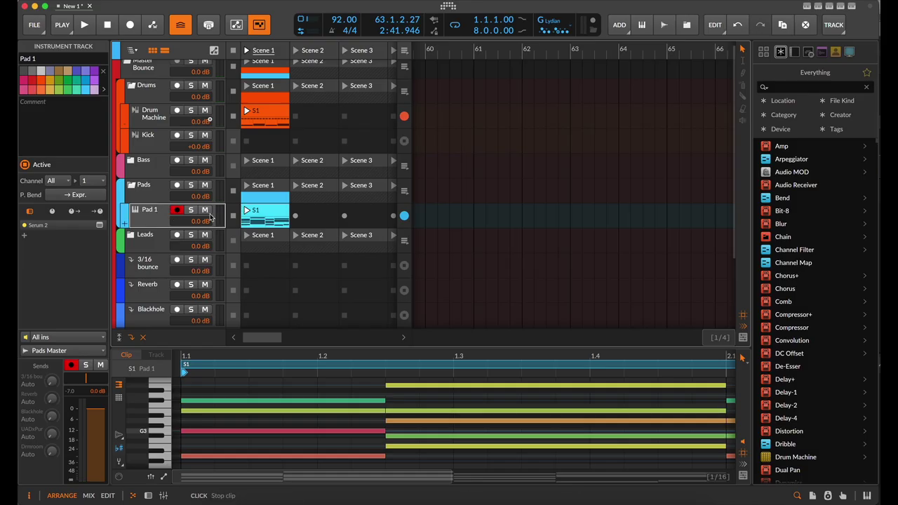
key(d)
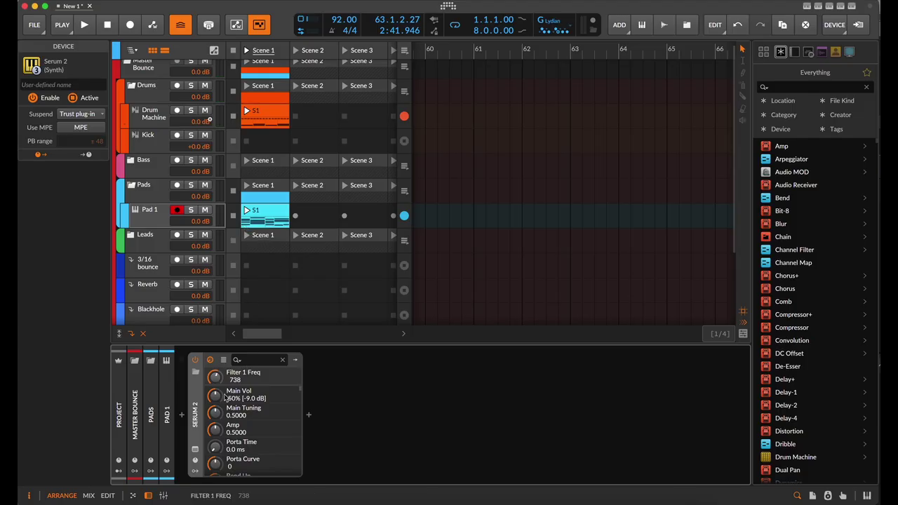
click(195, 450)
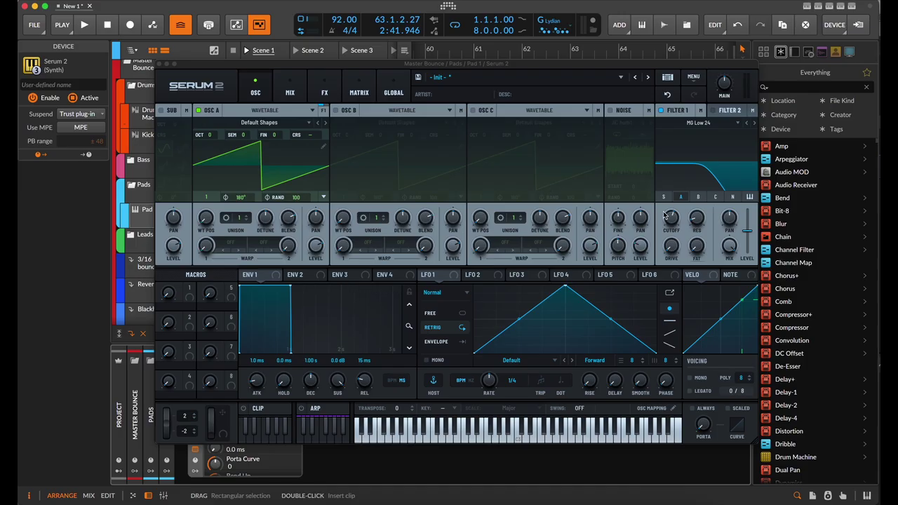
mouse_move(669, 227)
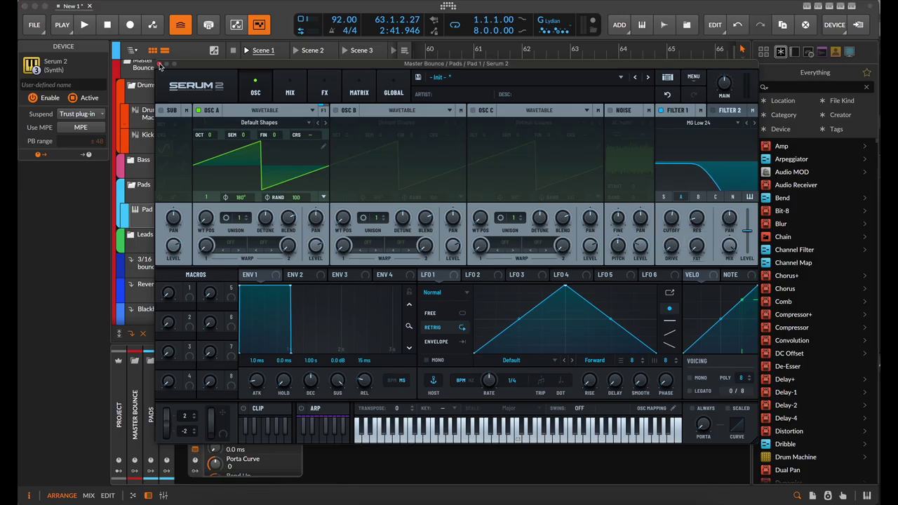
click(161, 64)
Add a Serum 2 Filter 1 Freq automation lane to Pad 1 and create an automation clip for it in Scene 1
click(126, 225)
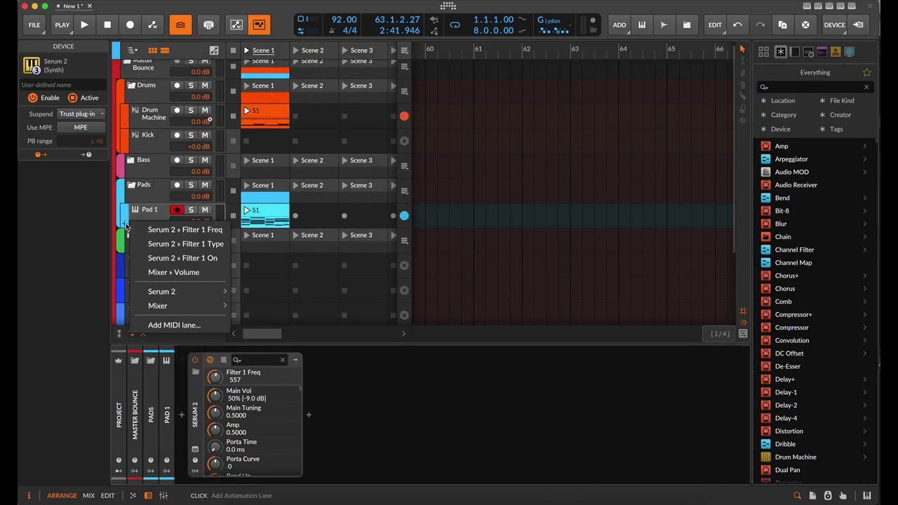
click(142, 212)
click(125, 223)
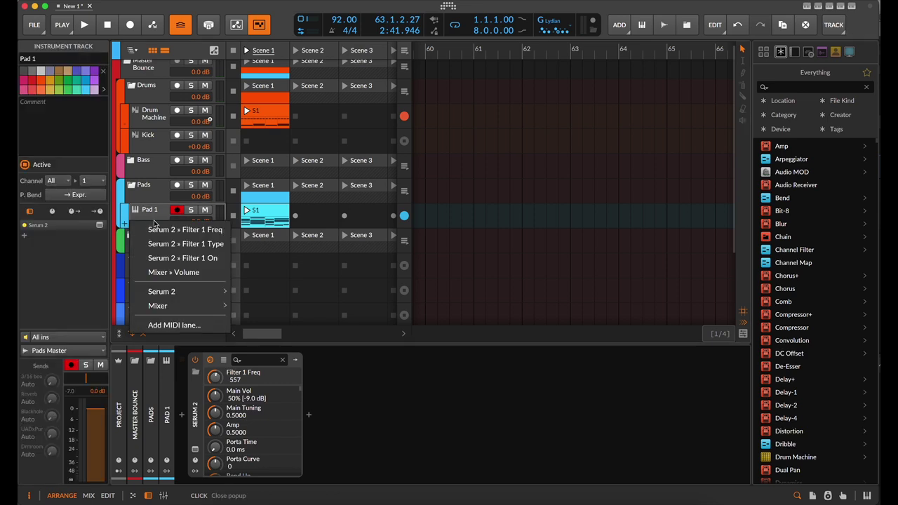
click(163, 230)
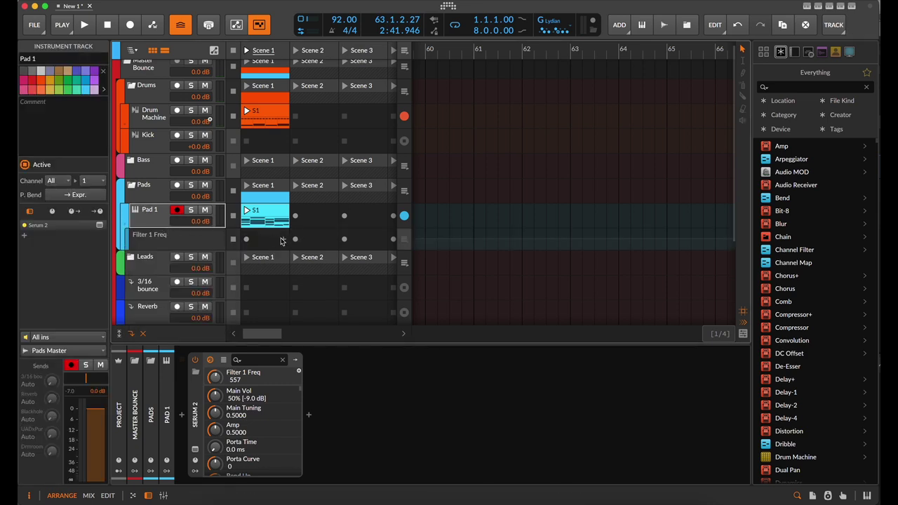
double_click(268, 242)
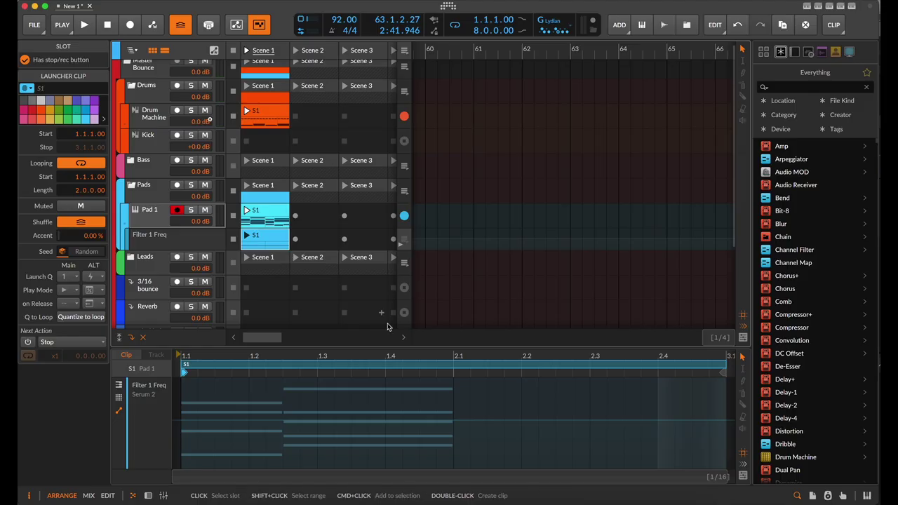
Enlarge the clip editor and set the Filter 1 Freq automation clip's loop length to three bars (3.0.0.0)
scroll(425, 410, down, 2)
drag(443, 348, 410, 212)
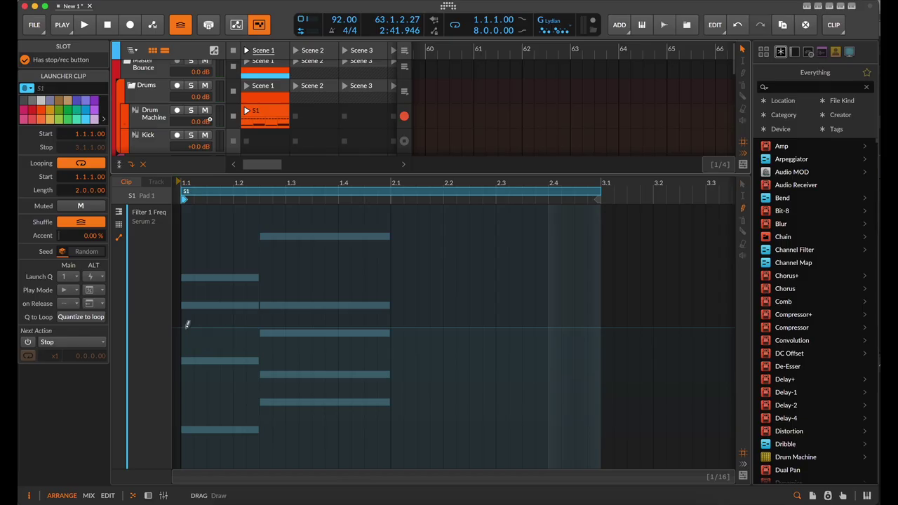
scroll(393, 309, down, 3)
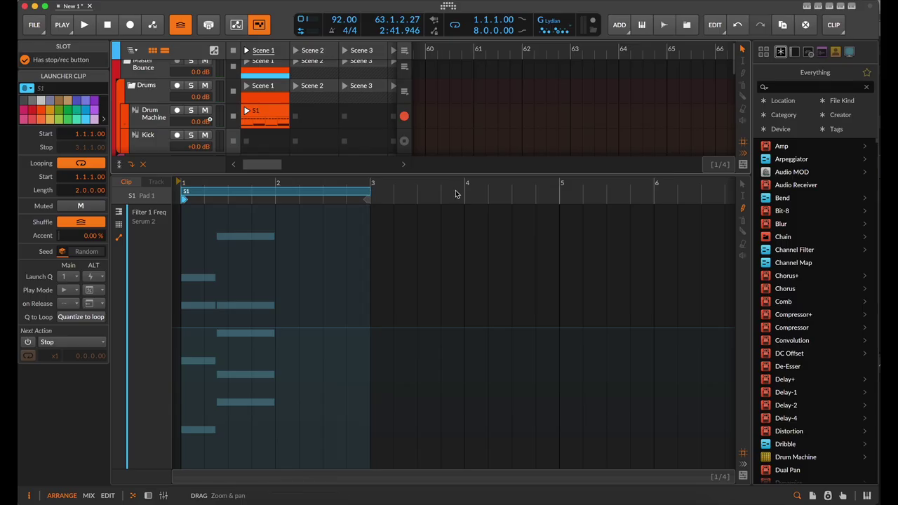
drag(371, 191, 512, 200)
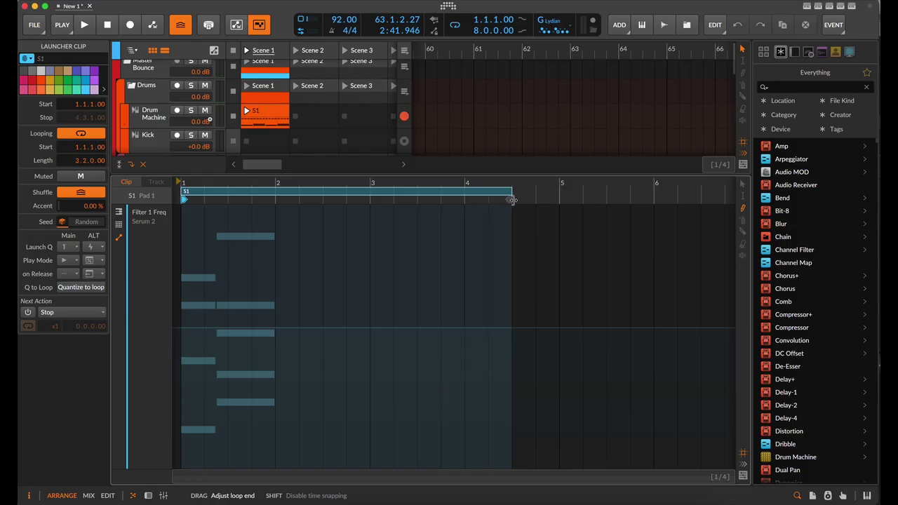
drag(512, 200, 466, 204)
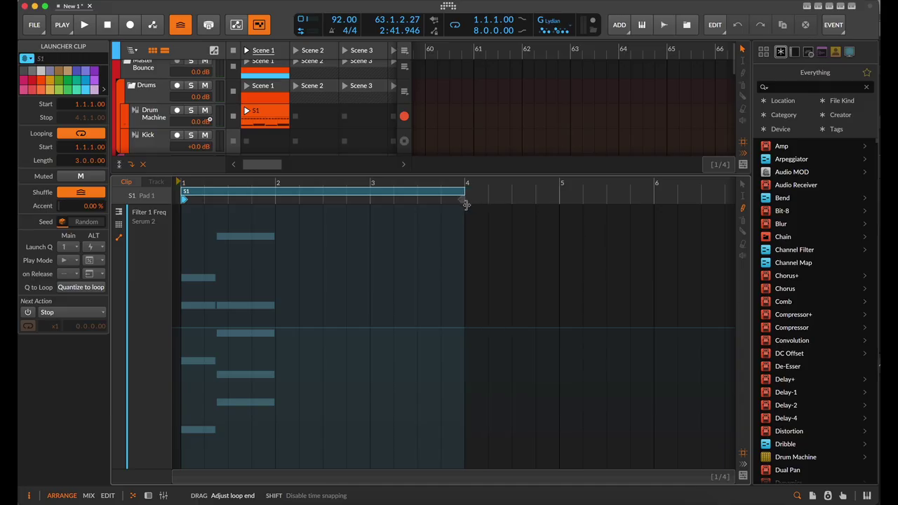
Draw a freehand wavy Filter 1 Freq automation curve across all three bars and play it back
click(199, 329)
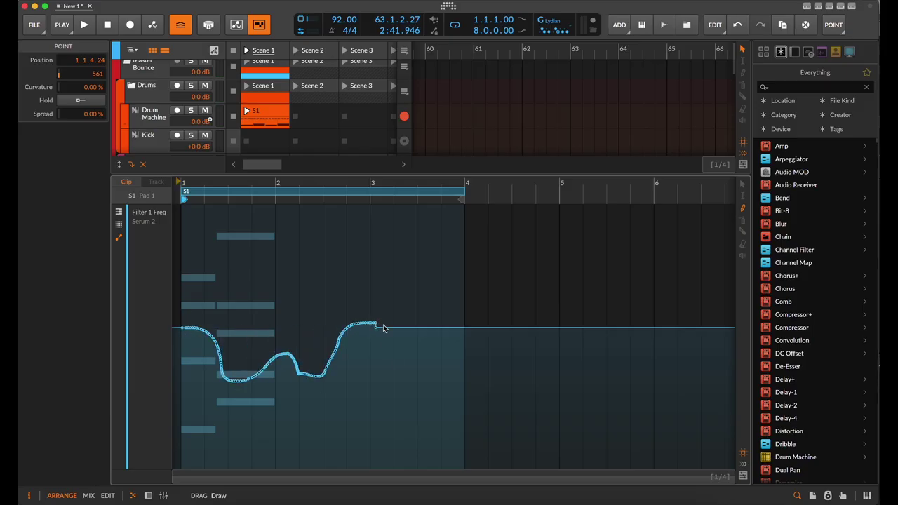
key(space)
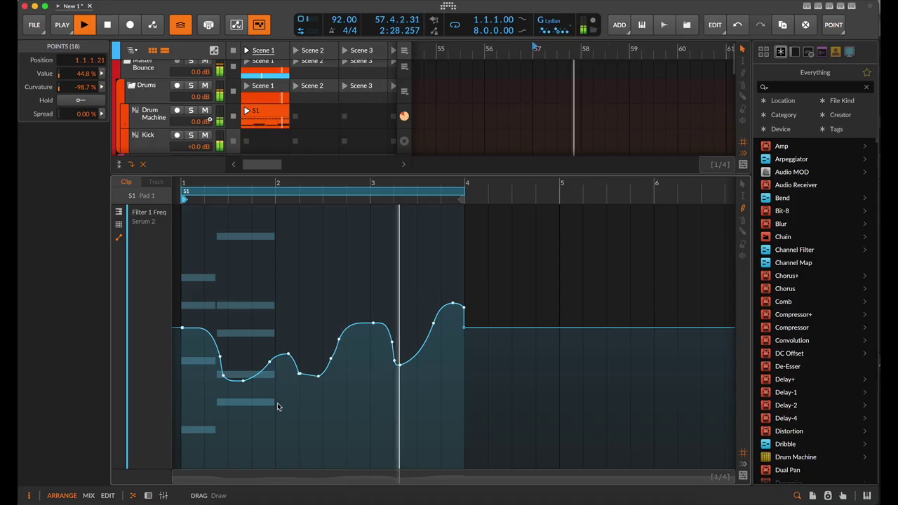
key(space)
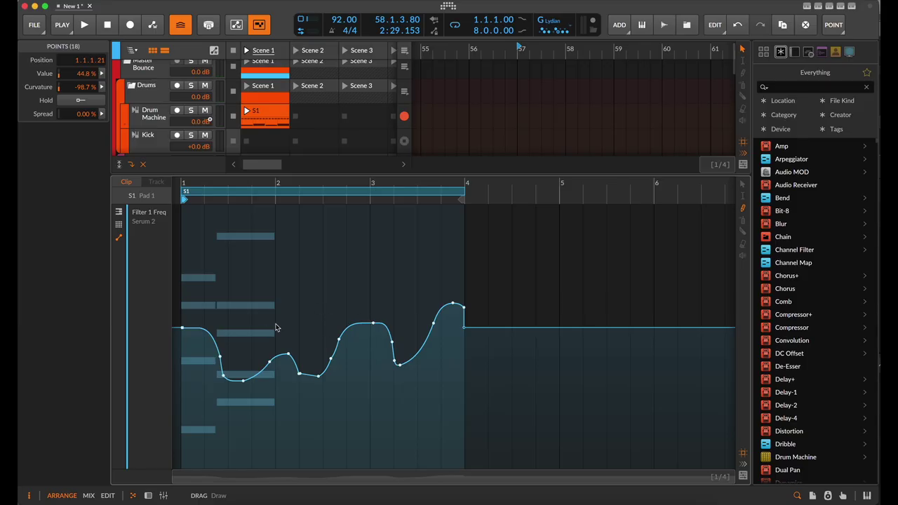
Try to redraw the Filter 1 Freq curve as a gentle descent across bar 2, and undo it
drag(276, 327, 326, 344)
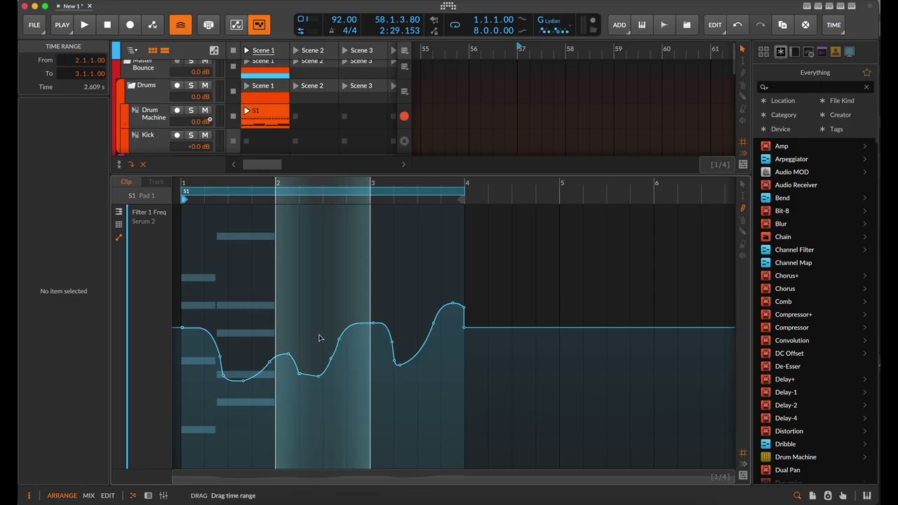
click(298, 328)
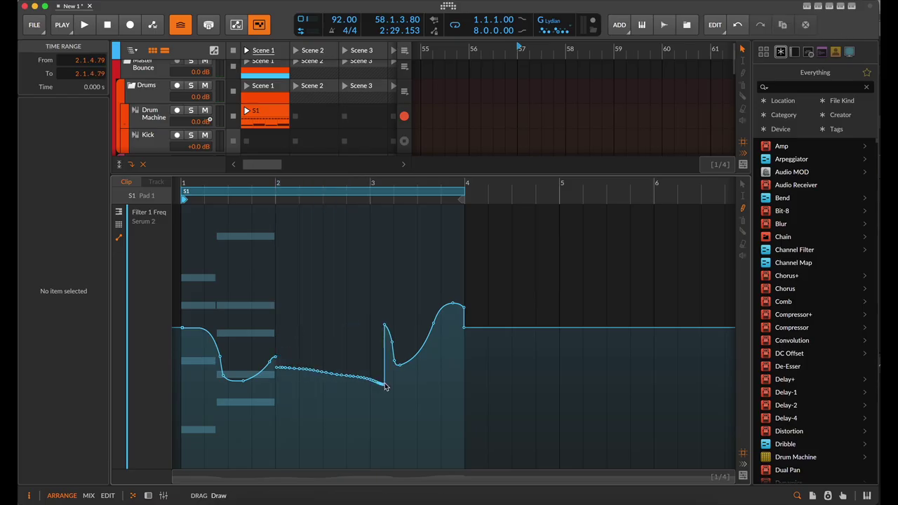
drag(384, 385, 385, 384)
key(super+z)
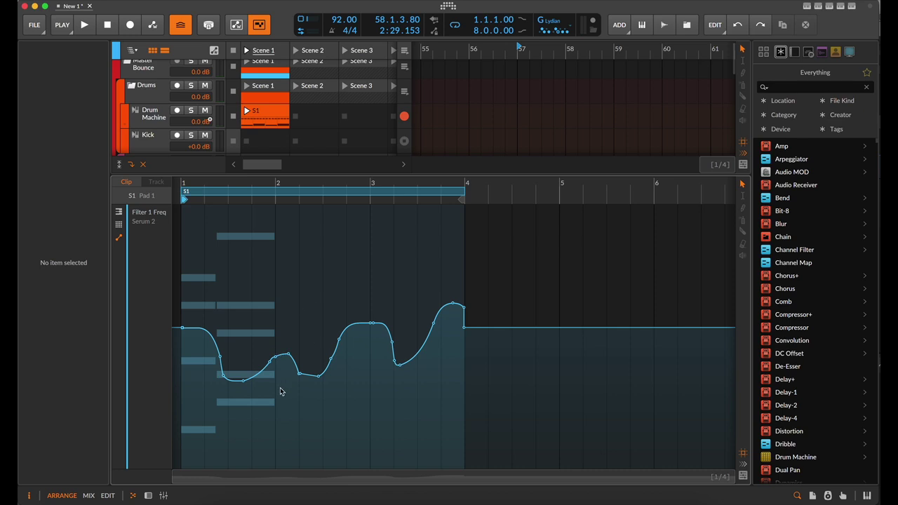
Raise and shift bar 2's group of automation points earlier, and pull the curve down to 72 near 2.4.2
drag(273, 330, 380, 413)
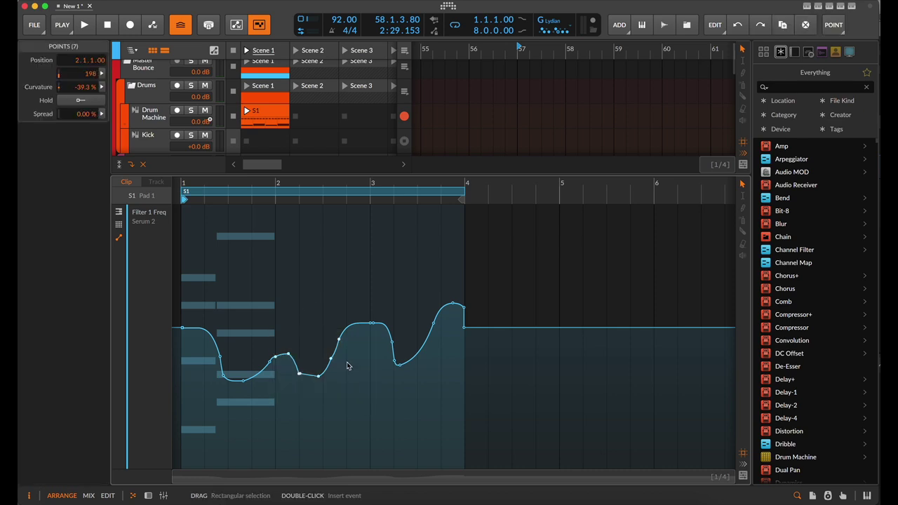
drag(279, 302, 373, 408)
drag(371, 328, 359, 439)
drag(362, 382, 357, 263)
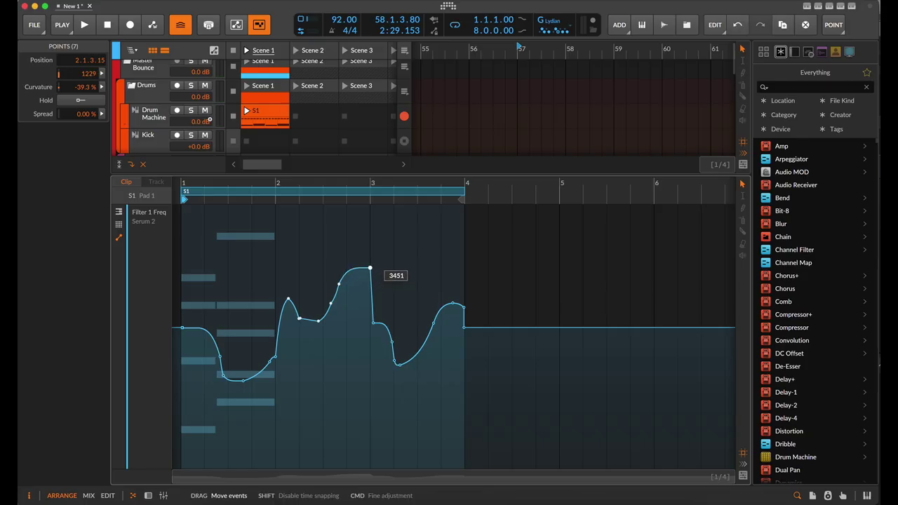
drag(370, 268, 357, 373)
click(354, 311)
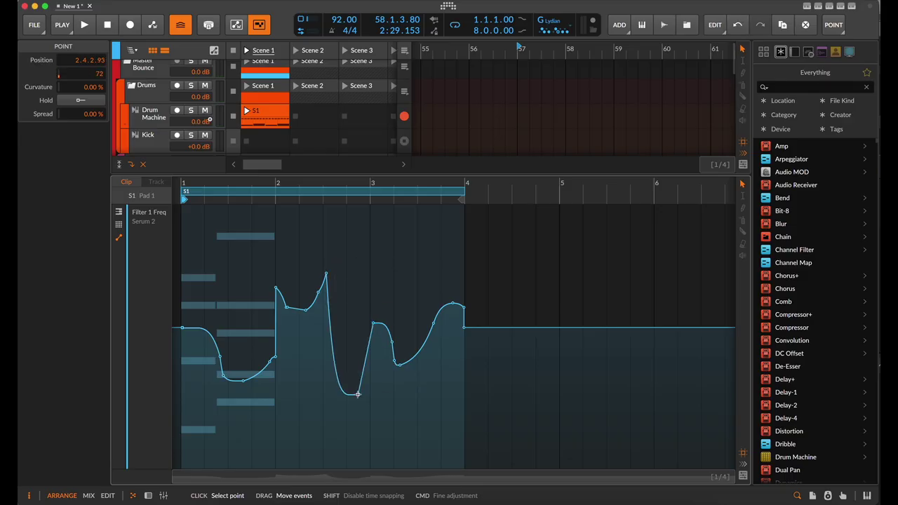
During playback, lower the automation point at the start of bar 2 and raise the dip near 2.4.3 to 376
key(space)
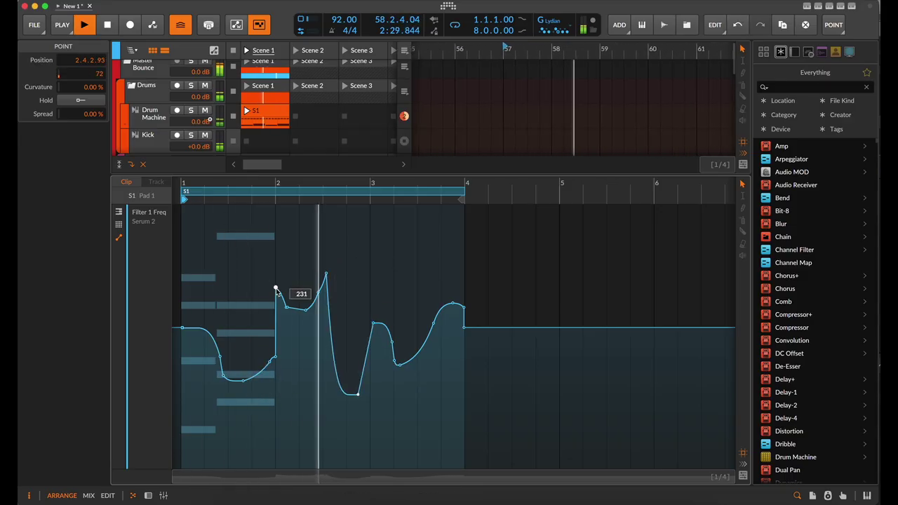
drag(277, 290, 276, 330)
click(362, 401)
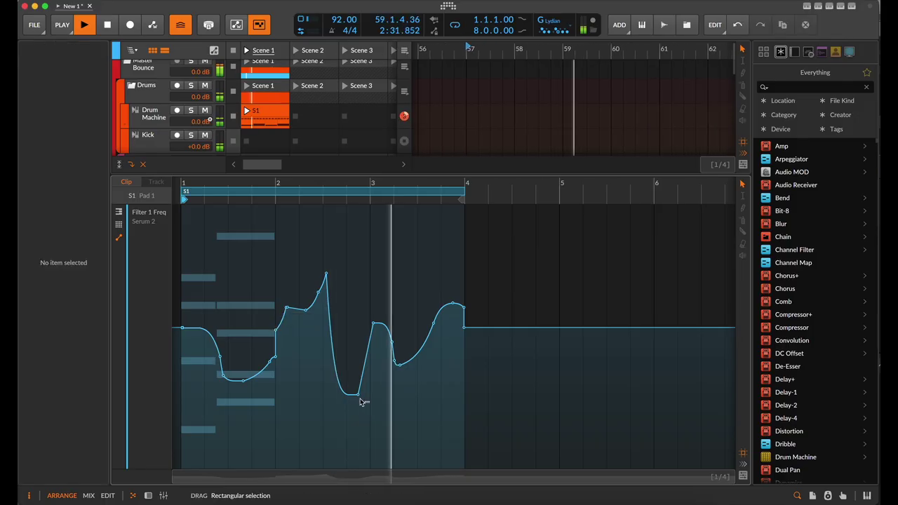
drag(362, 401, 358, 341)
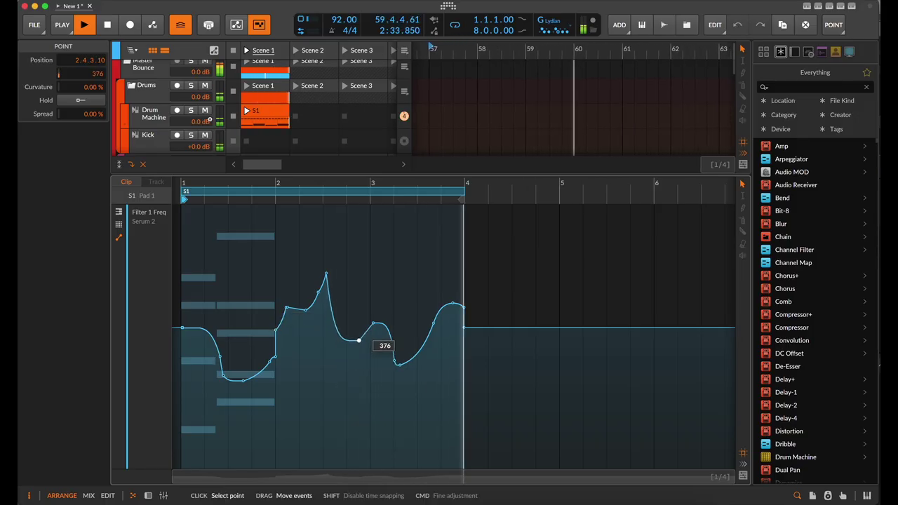
Raise the Filter 1 Freq automation point near 1.3.3 in bar 1 to 411
drag(216, 374, 244, 340)
click(246, 395)
click(243, 381)
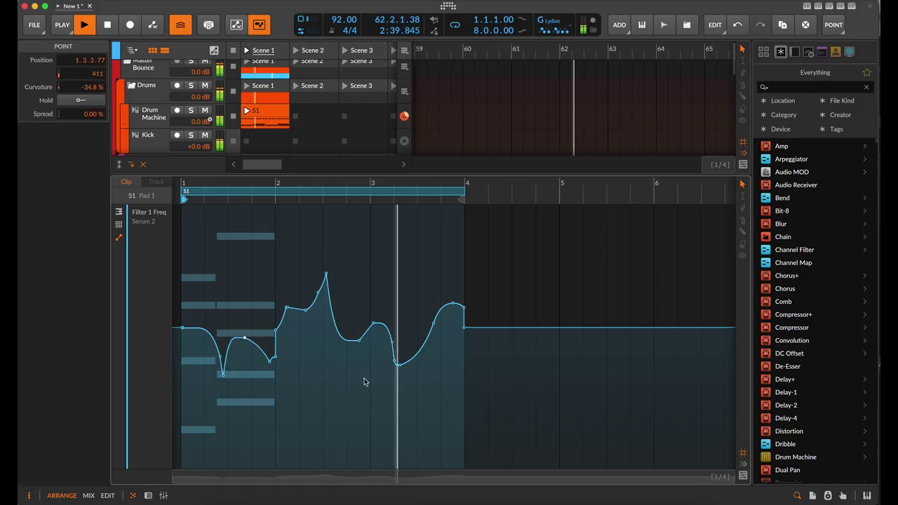
Add automation points around bar 3's third beat, forming a peak of 779 at 3.3.1, and lower the point at 3.3.4 to 212
double_click(417, 353)
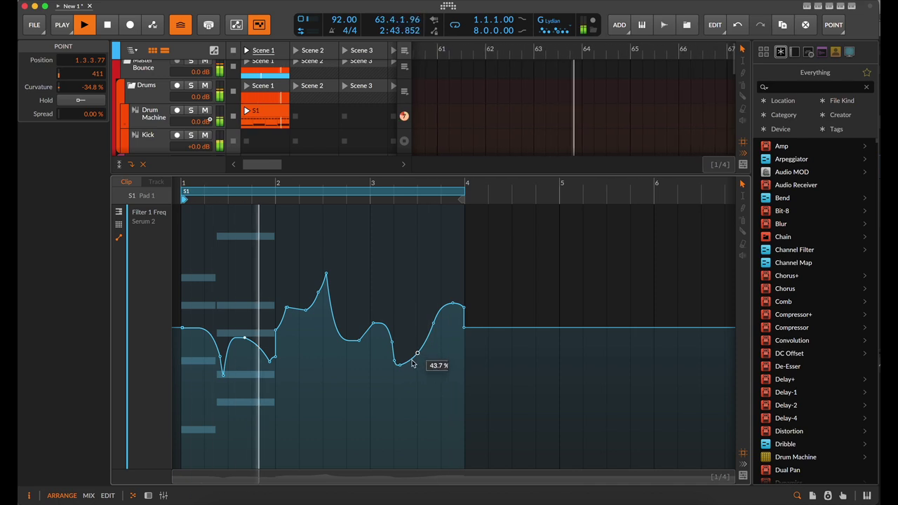
scroll(412, 360, up, 3)
drag(412, 362, 428, 430)
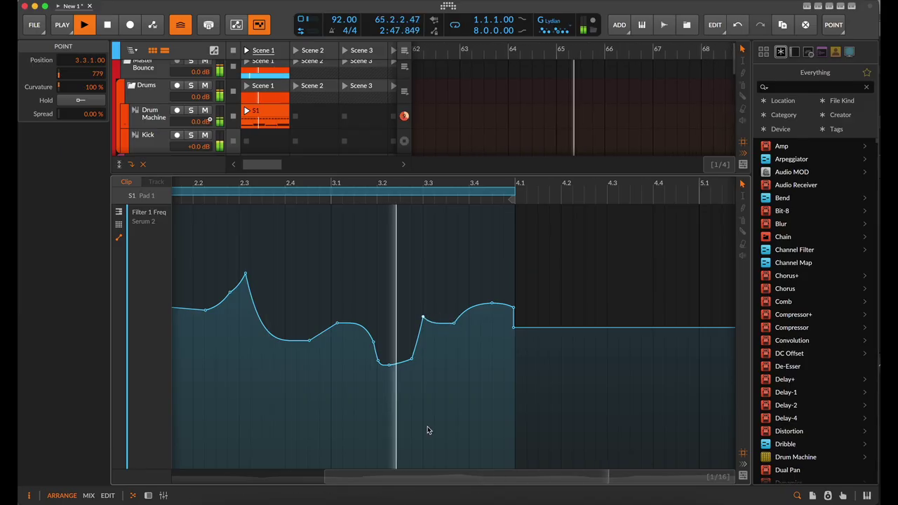
scroll(427, 428, up, 2)
mouse_move(463, 327)
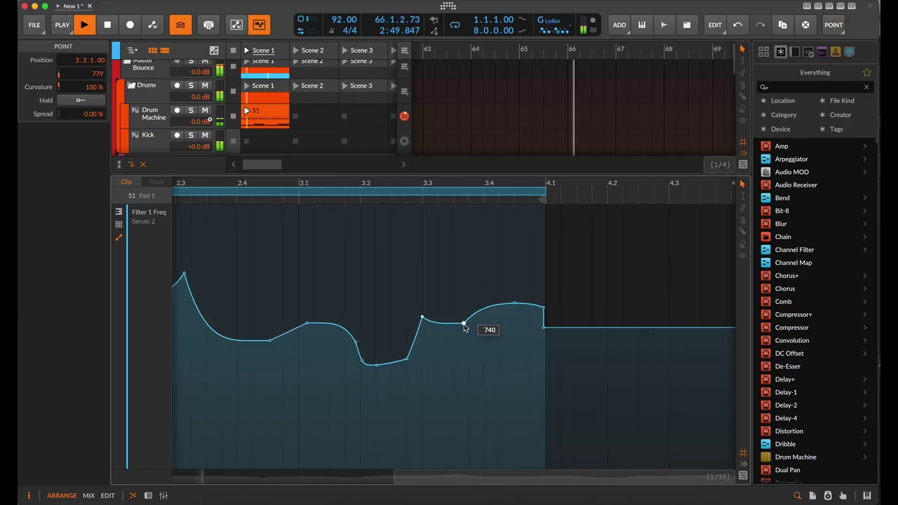
scroll(436, 364, down, 3)
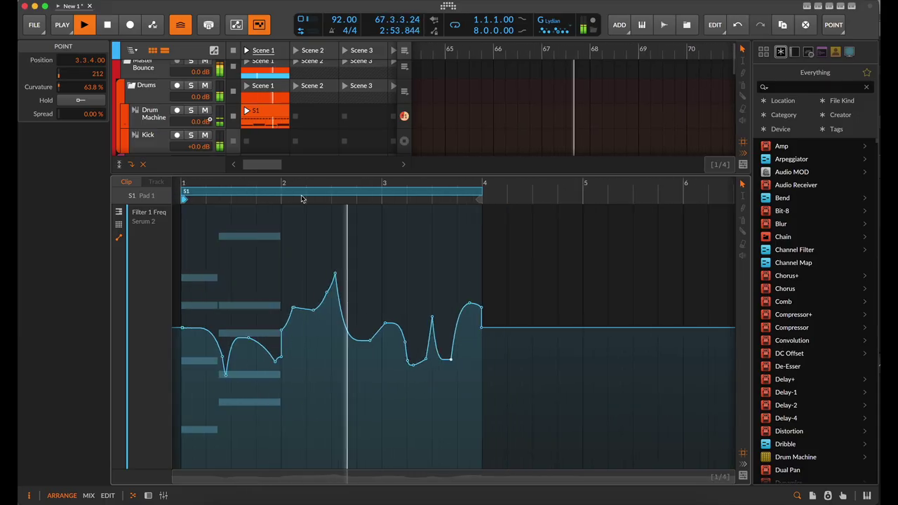
Bend the Filter 1 Freq curve after bar 2's peak outward into a rounded descent, and stop playback
scroll(301, 199, right, 1)
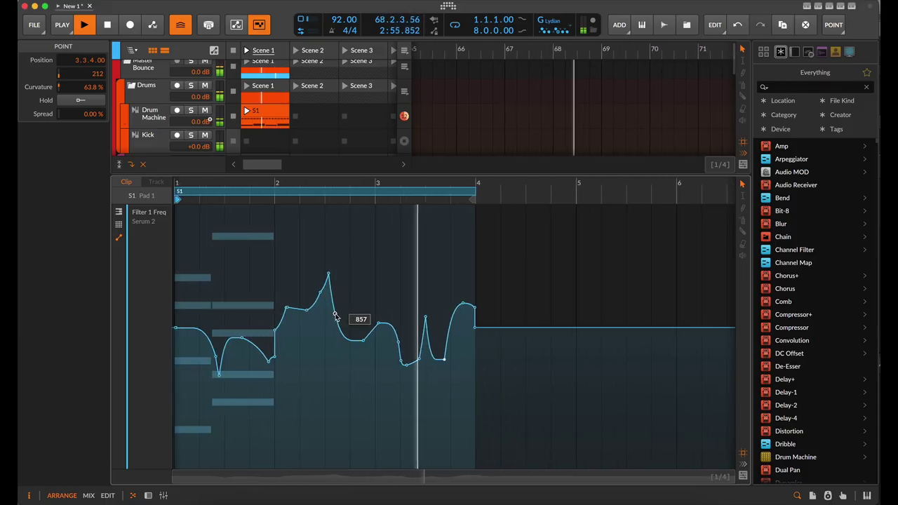
alt+drag(335, 315, 338, 275)
scroll(338, 274, left, 1)
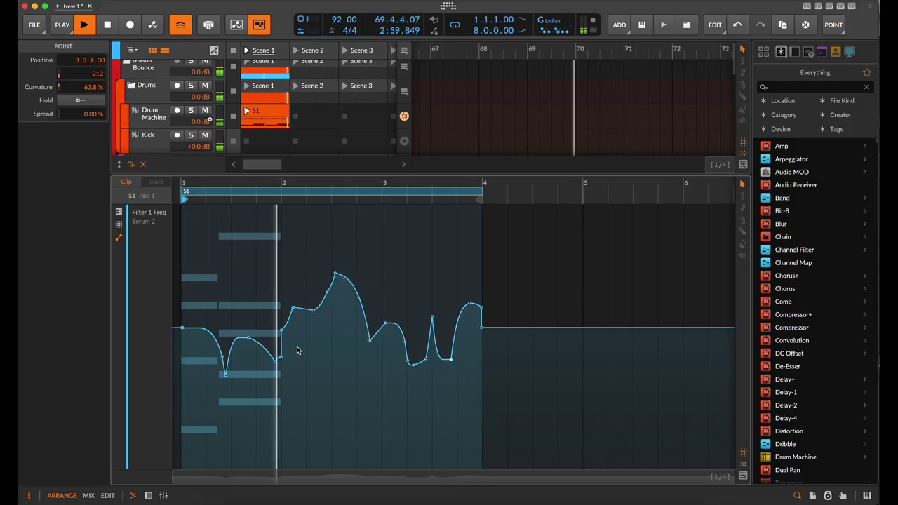
key(space)
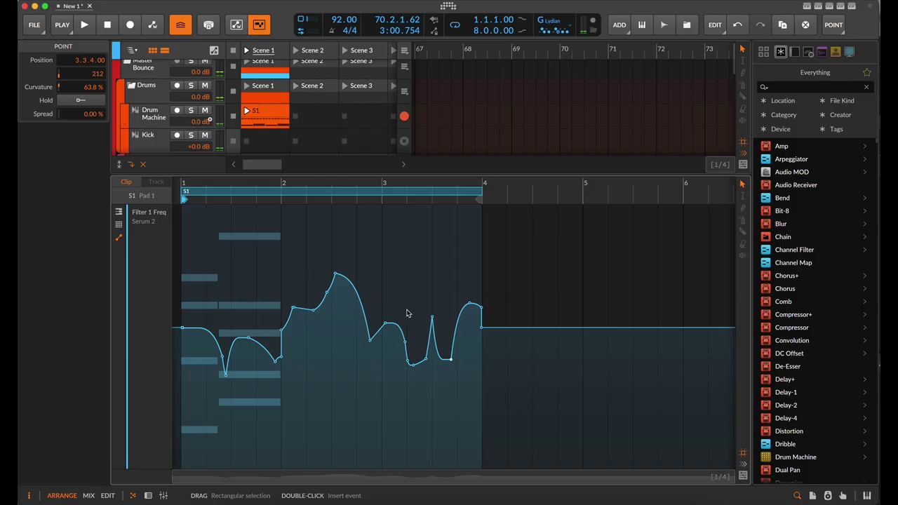
Copy the Filter 1 Freq automation from 3.2.1–3.3.1 to the start of bar 1, covering 1.1.1–1.2.1
drag(408, 313, 426, 324)
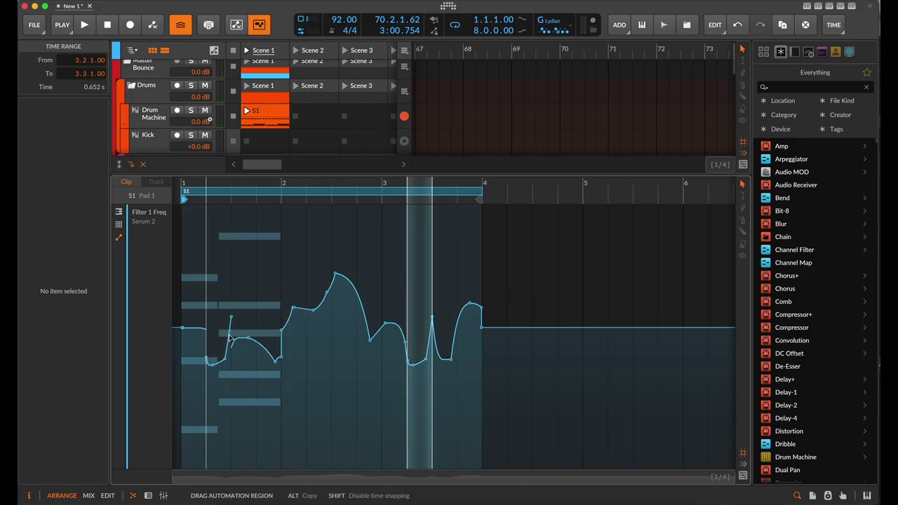
click(197, 341)
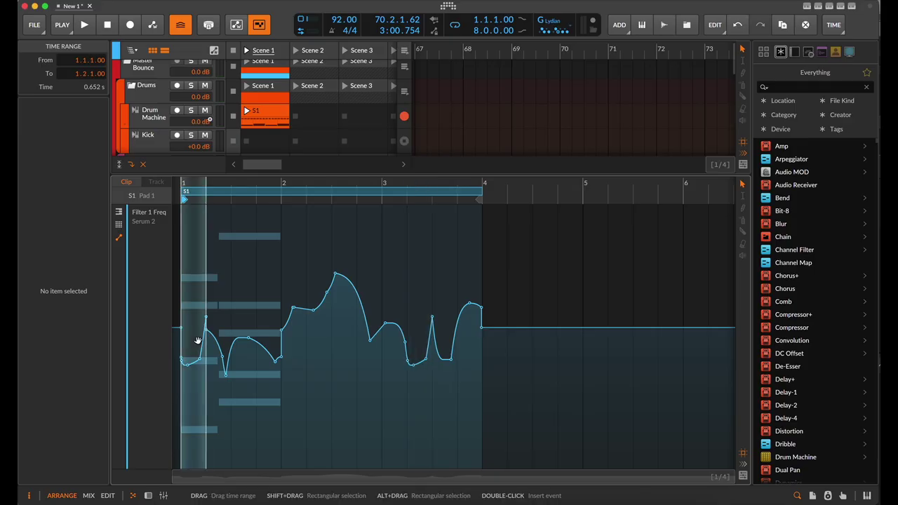
click(217, 377)
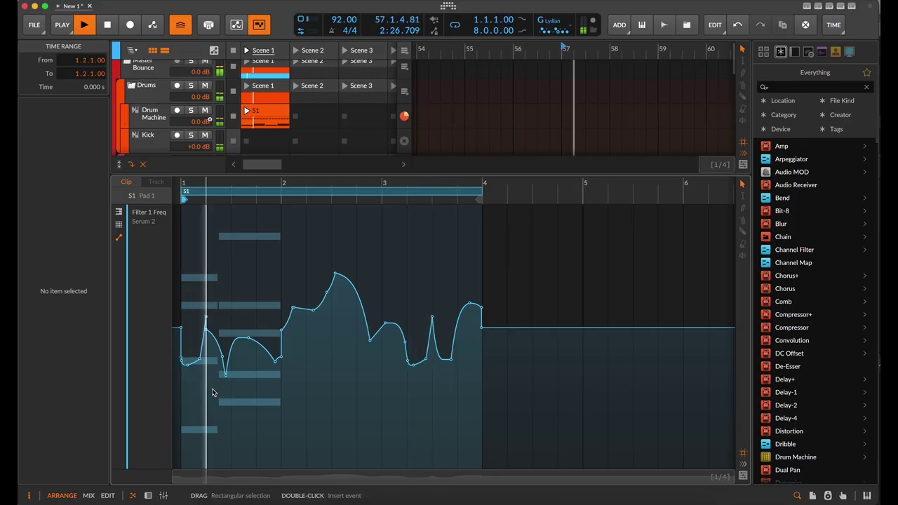
Bend the descent after bar 1's peak at 1.2.1 inward, move the 411 point to 1.3.1, and stop playback
click(205, 317)
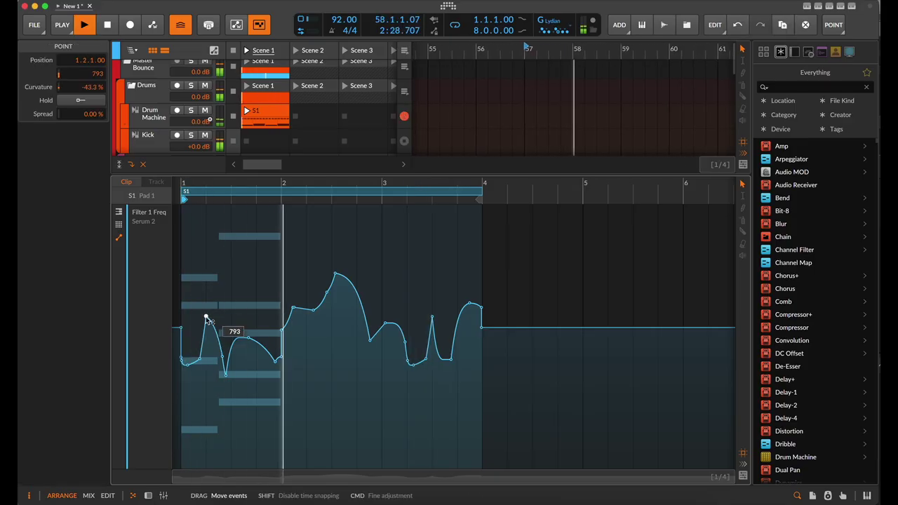
drag(222, 356, 216, 374)
key(super+z)
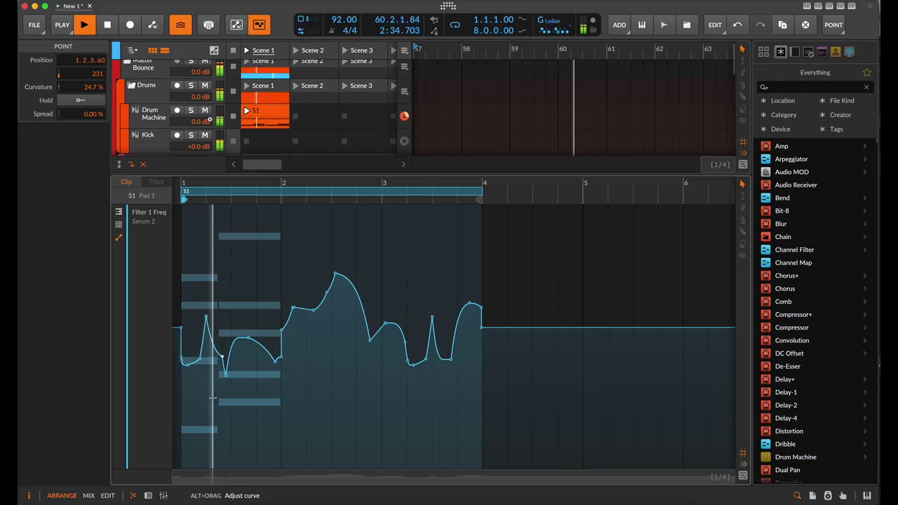
click(248, 339)
drag(248, 339, 240, 458)
drag(238, 338, 260, 354)
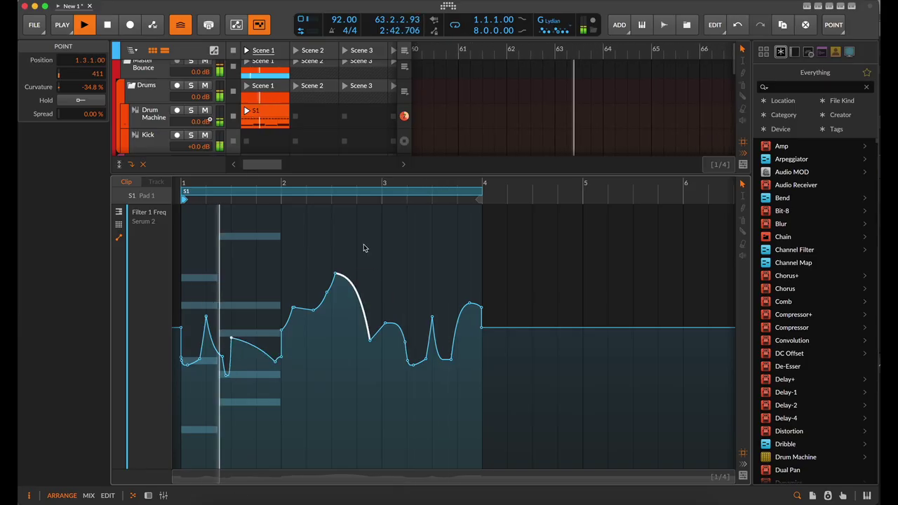
key(space)
Enlarge the clip launcher area above the automation editor to show the Pad 1 track and its Filter 1 Freq lane
drag(376, 174, 377, 216)
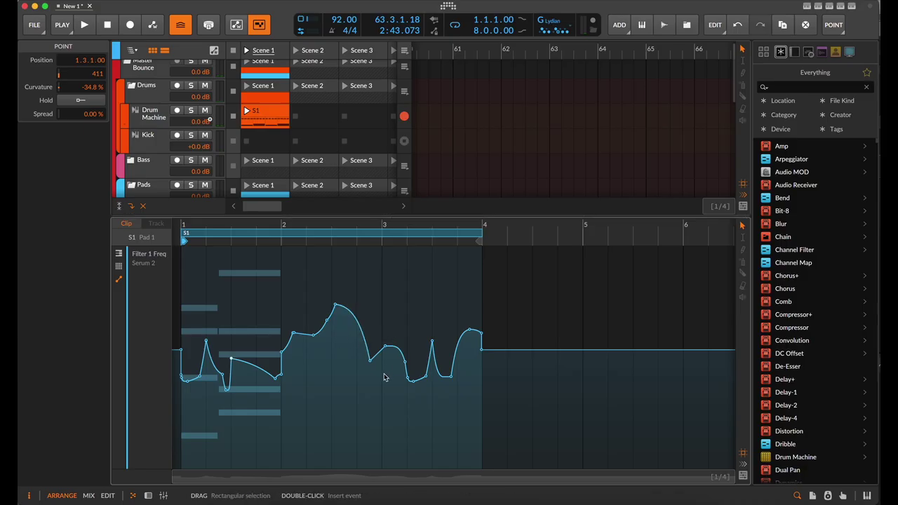
drag(334, 394, 408, 392)
drag(344, 357, 441, 363)
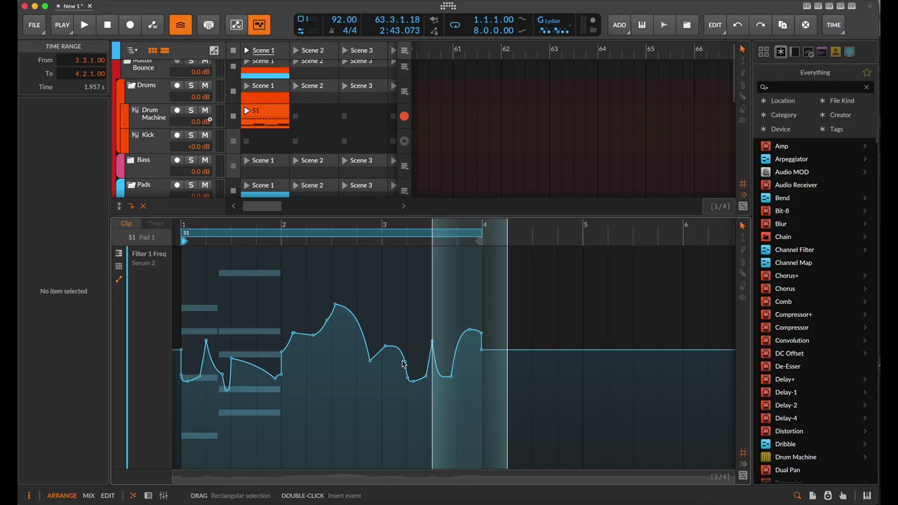
click(481, 258)
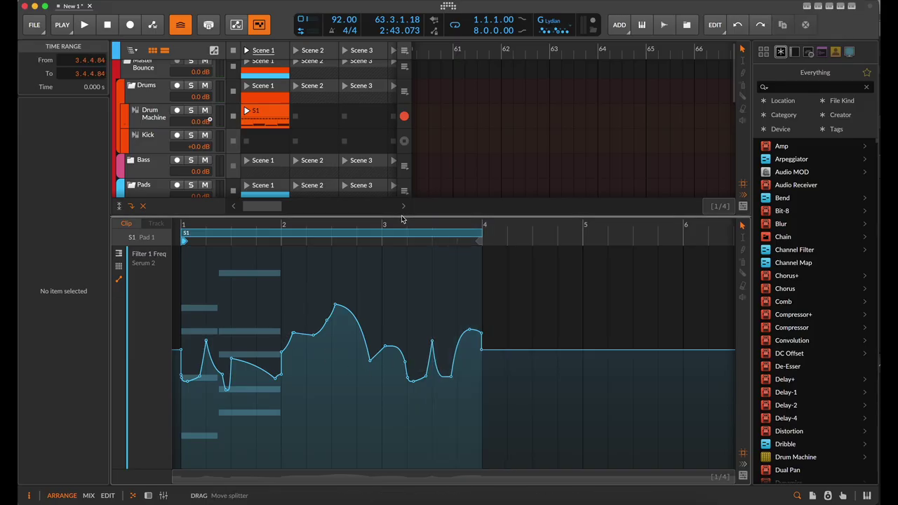
drag(402, 220, 392, 263)
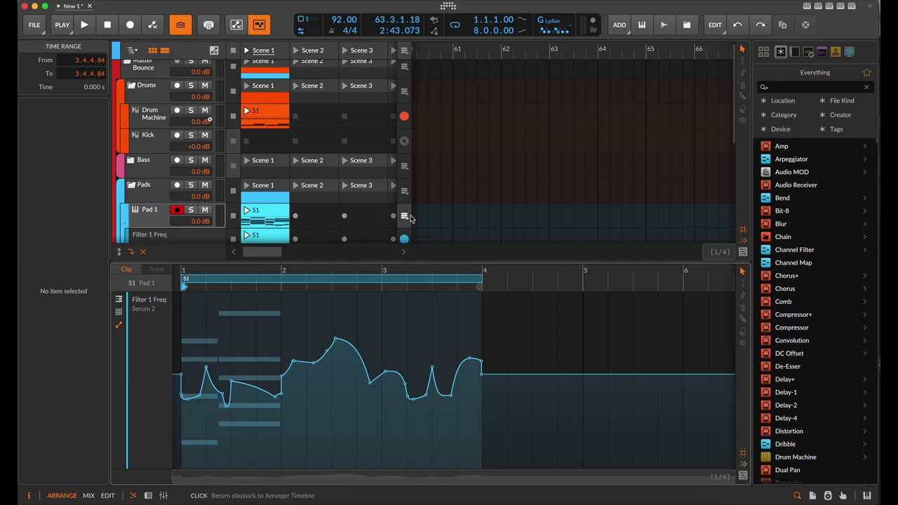
scroll(411, 219, down, 3)
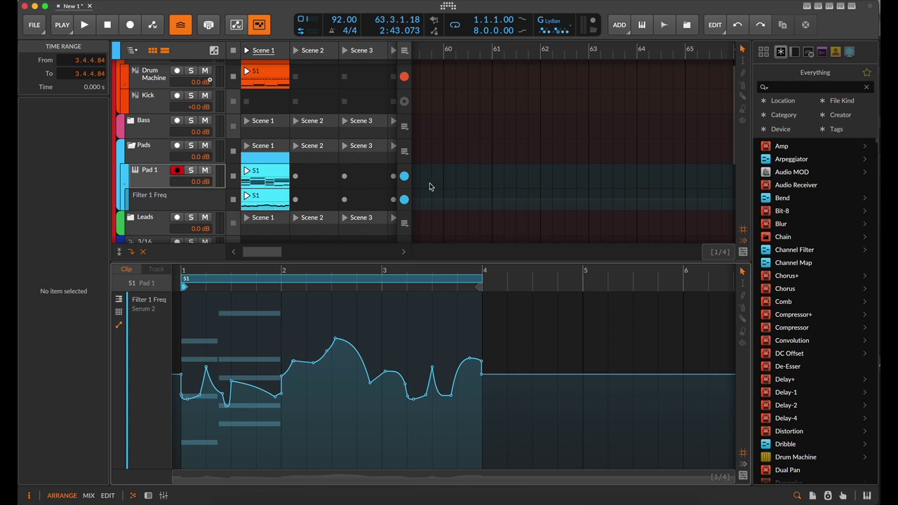
scroll(434, 189, down, 3)
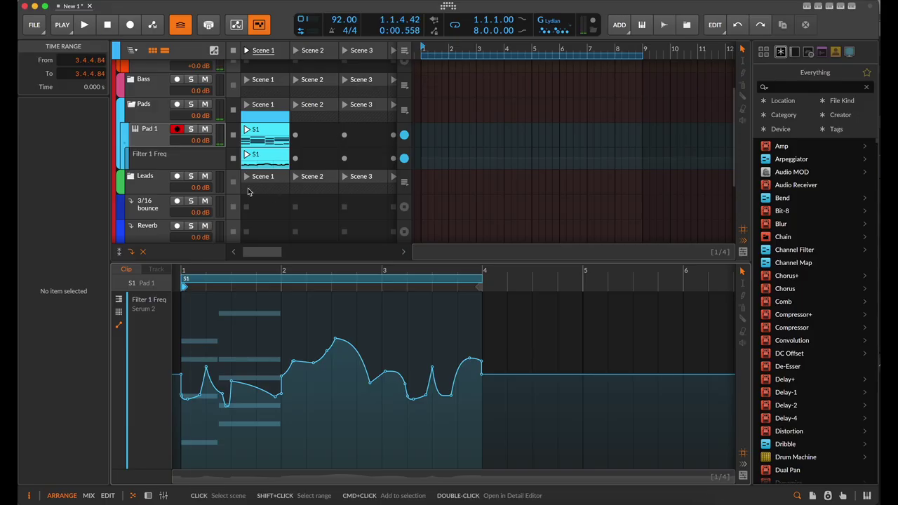
Open Serum 2 on Pad 1 and set oscillator A to 4 unison voices with a detune of 0.11
click(155, 136)
double_click(155, 136)
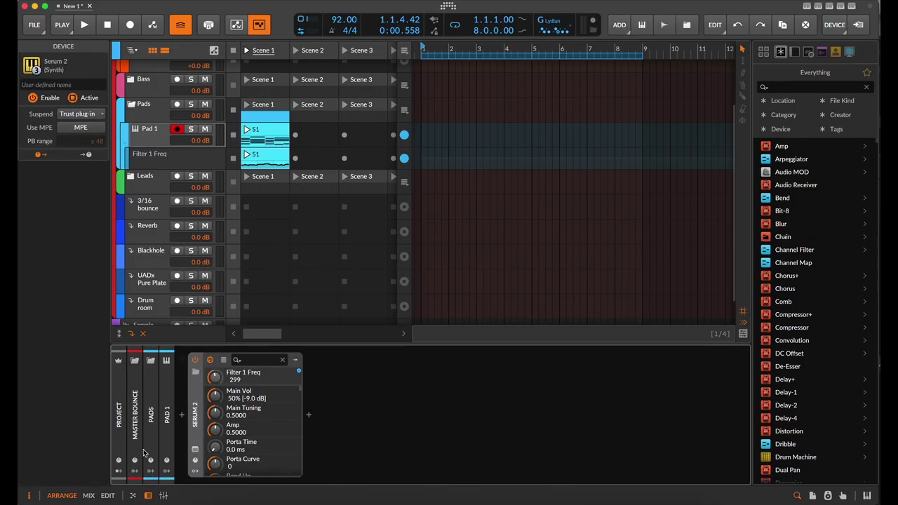
click(196, 449)
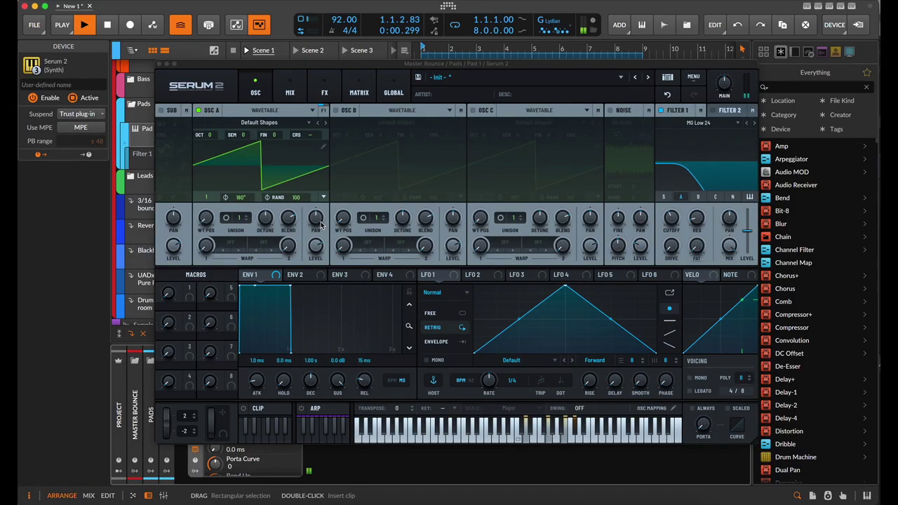
click(244, 220)
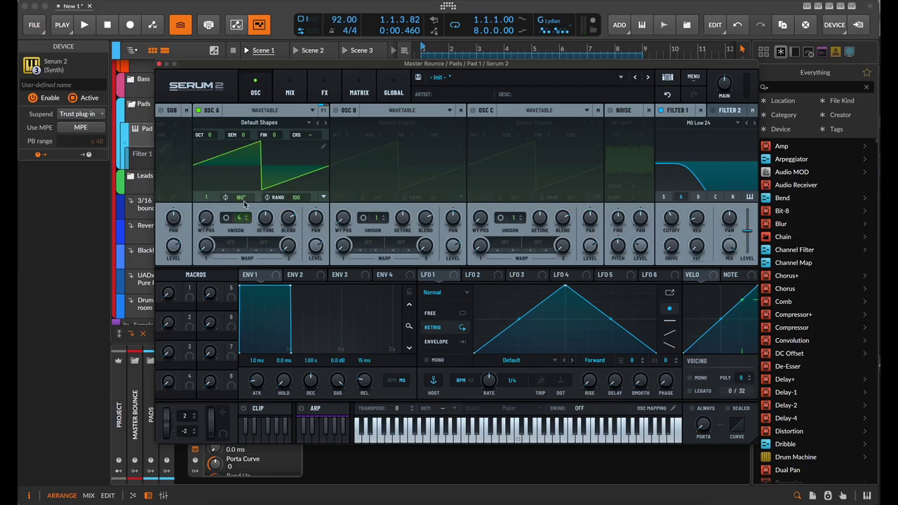
drag(269, 219, 269, 234)
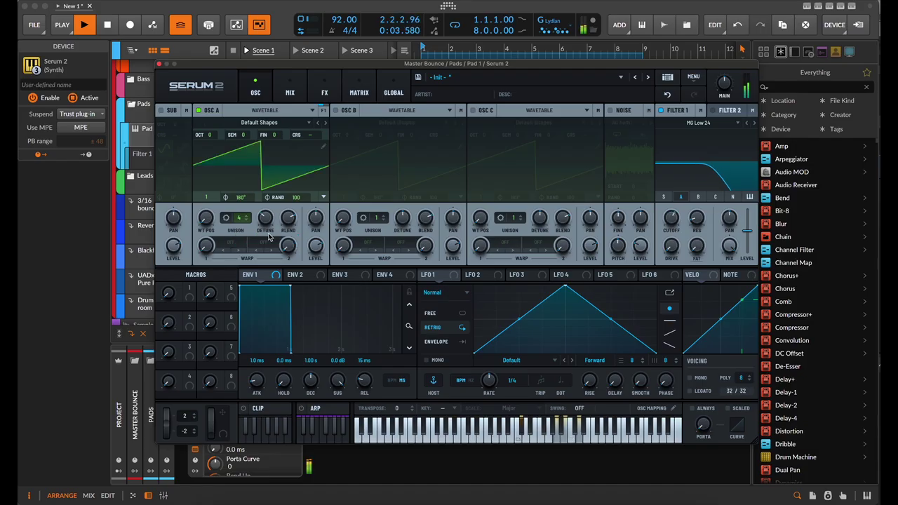
Add a Compressor to Serum 2's main effects chain with its threshold at -33.9 dB
click(324, 92)
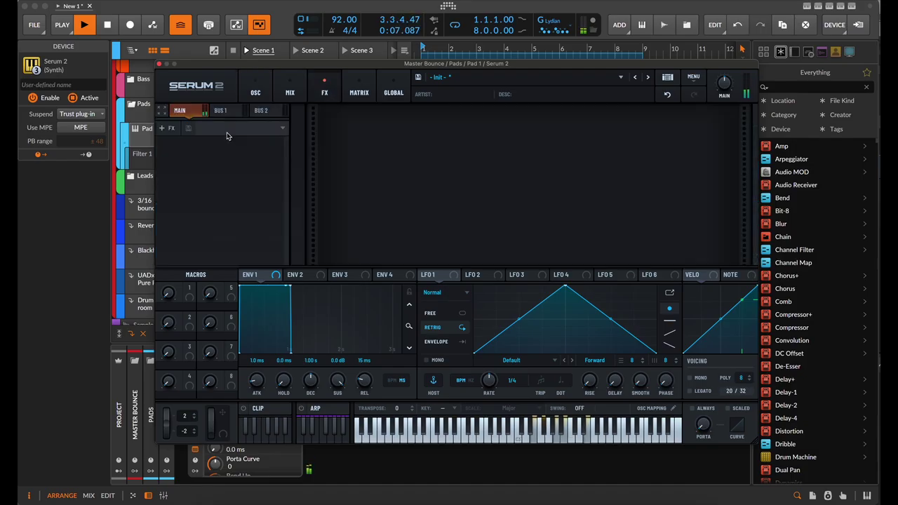
click(178, 130)
click(197, 164)
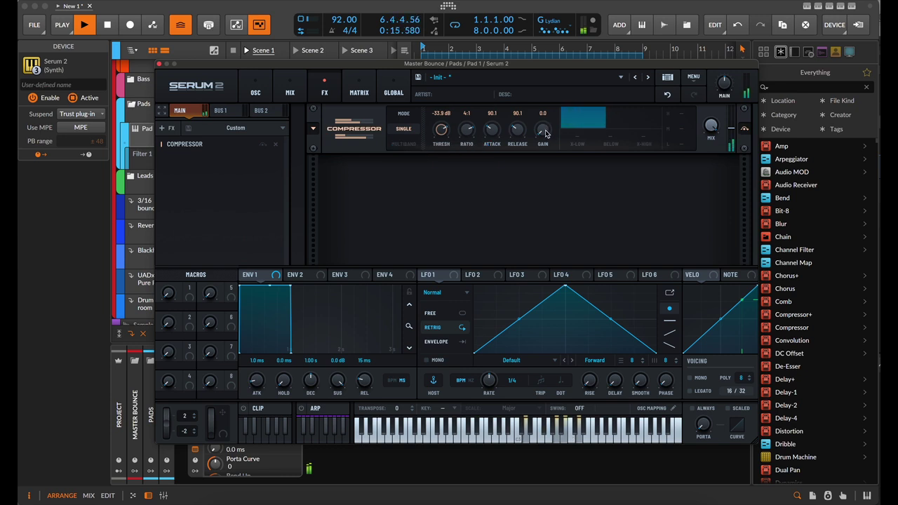
Add a Convolve effect after the Compressor, load the Massive impulse response Sea of Tranquility, and close Serum 2
click(168, 129)
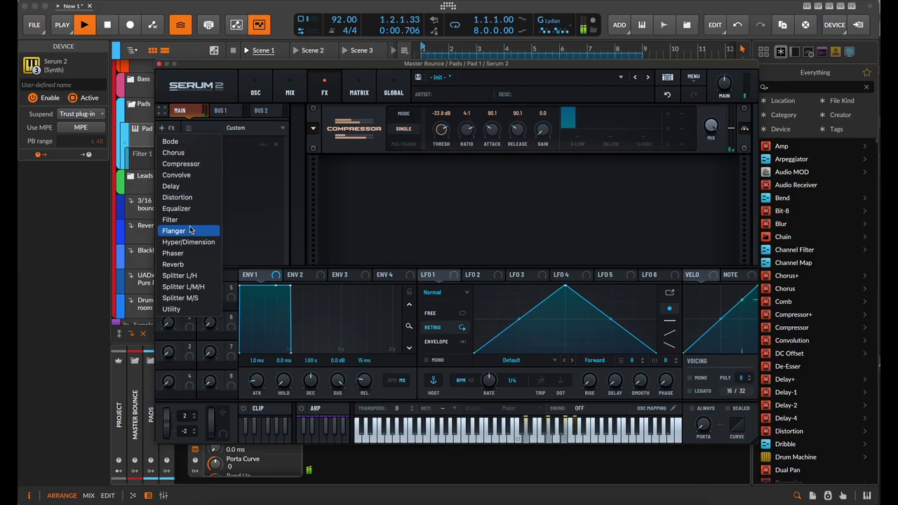
click(176, 175)
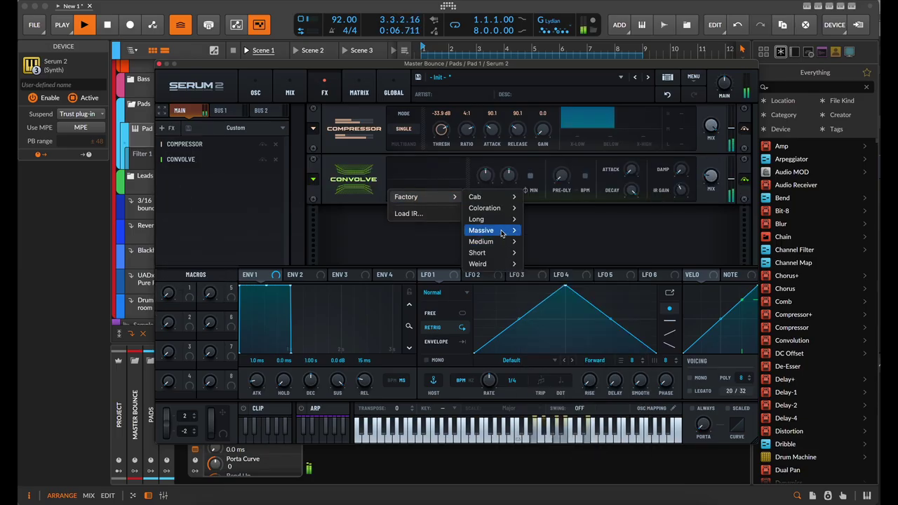
mouse_move(514, 231)
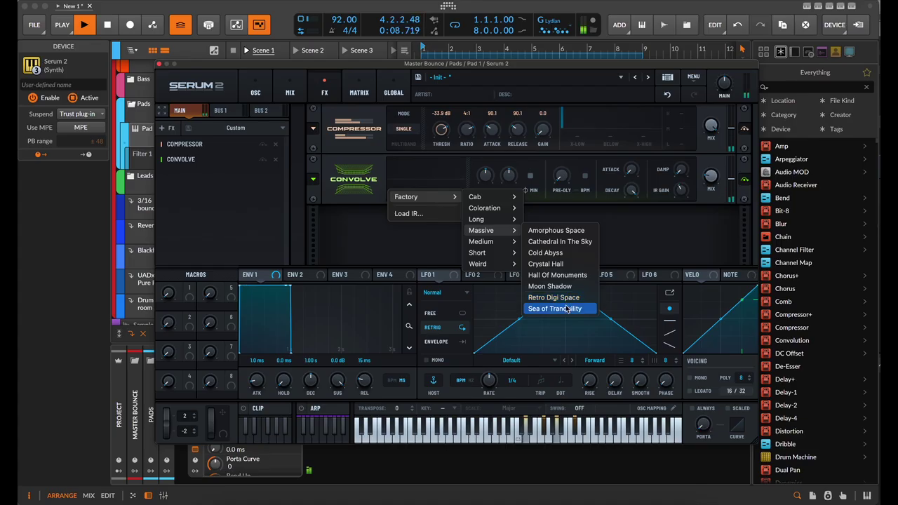
click(567, 308)
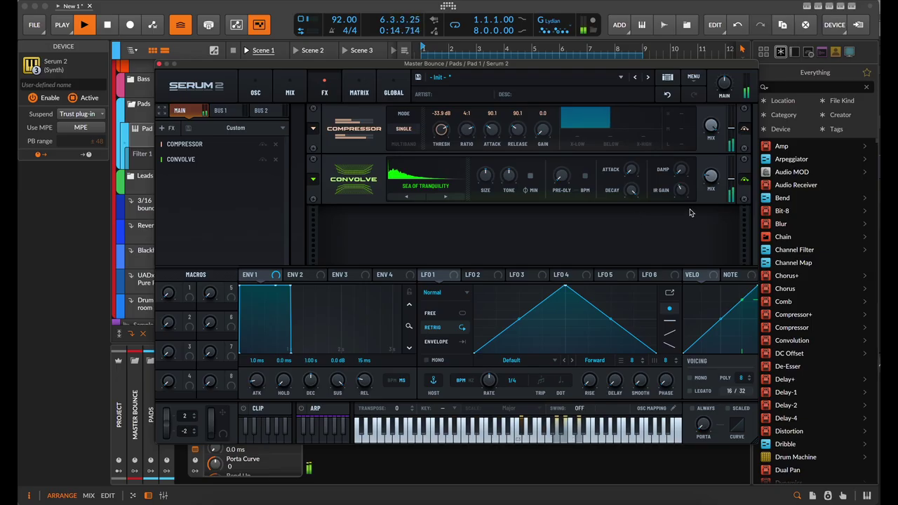
click(159, 65)
In the Drum Machine's S1 clip, set the first closed hi-hat note to 3 repeats and delete the hi-hat at 1.1.3
scroll(263, 175, up, 3)
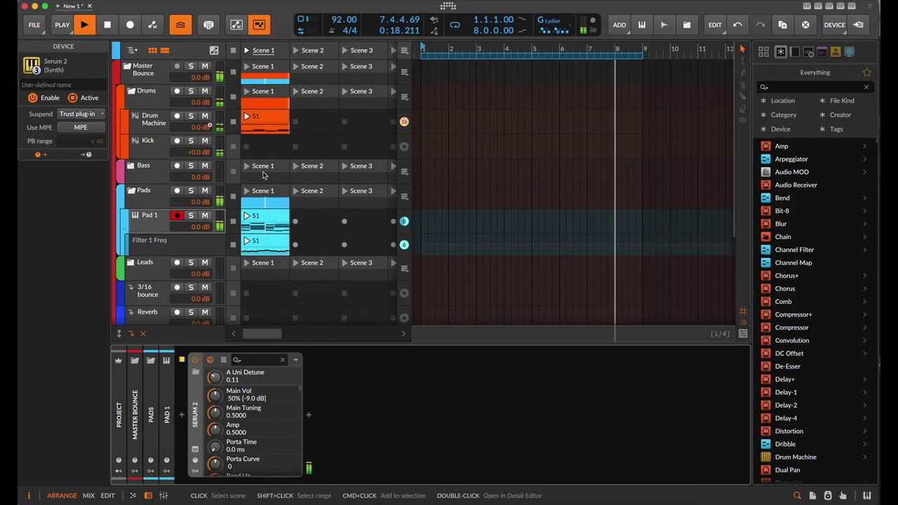
double_click(250, 124)
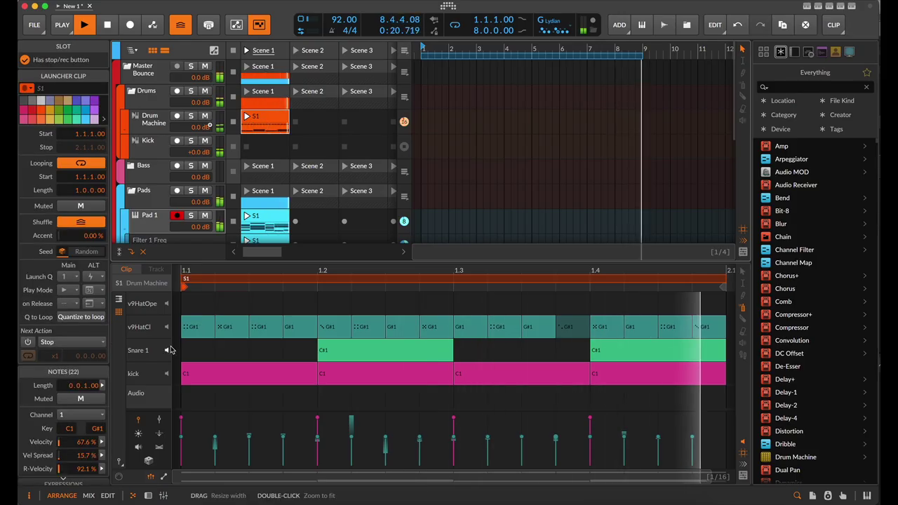
click(193, 328)
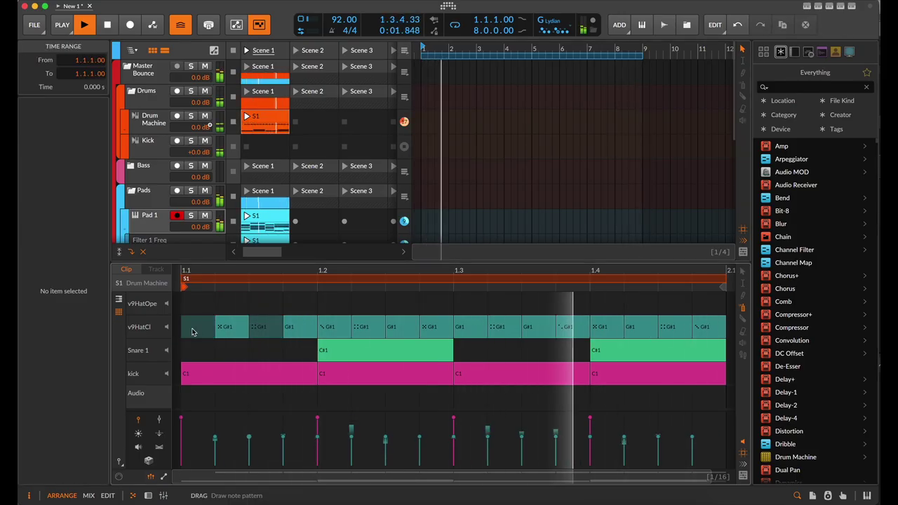
double_click(192, 328)
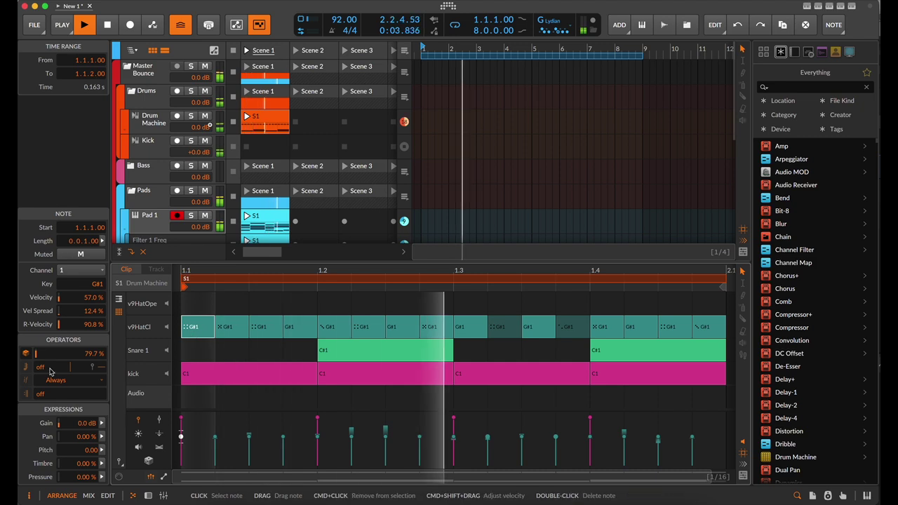
drag(50, 371, 50, 362)
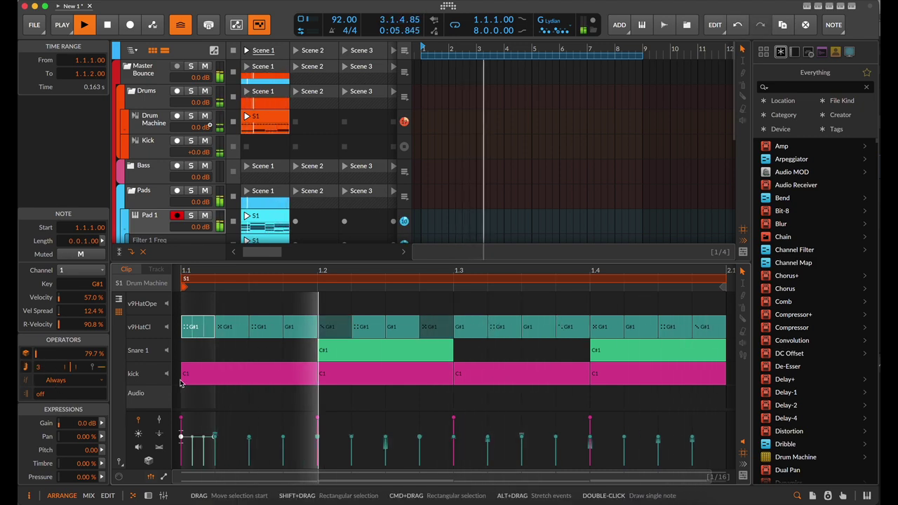
double_click(260, 327)
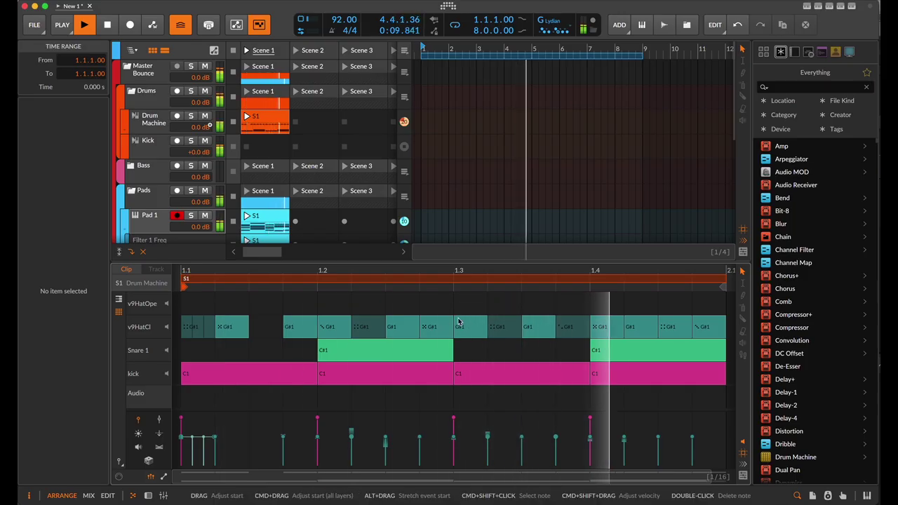
Delete the closed hi-hat at 1.2.2 and move the second kick to 1.1.4
double_click(367, 327)
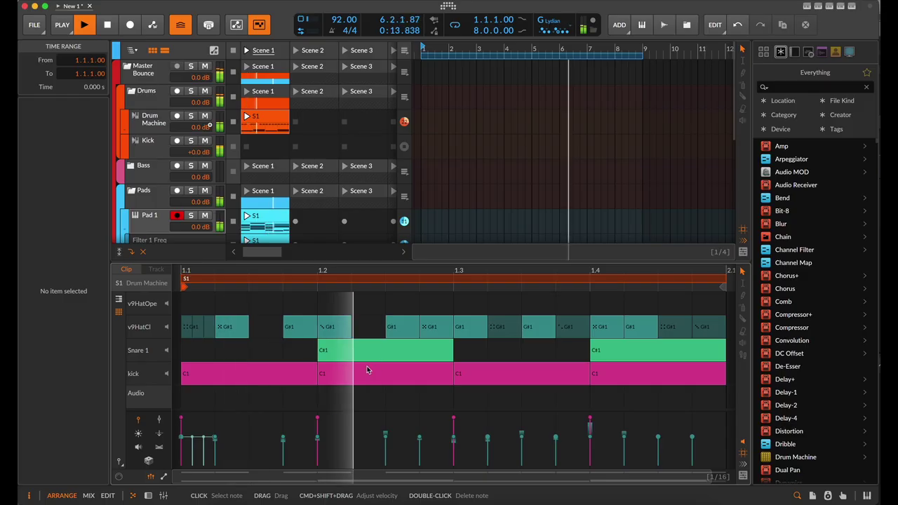
drag(317, 373, 257, 377)
click(302, 394)
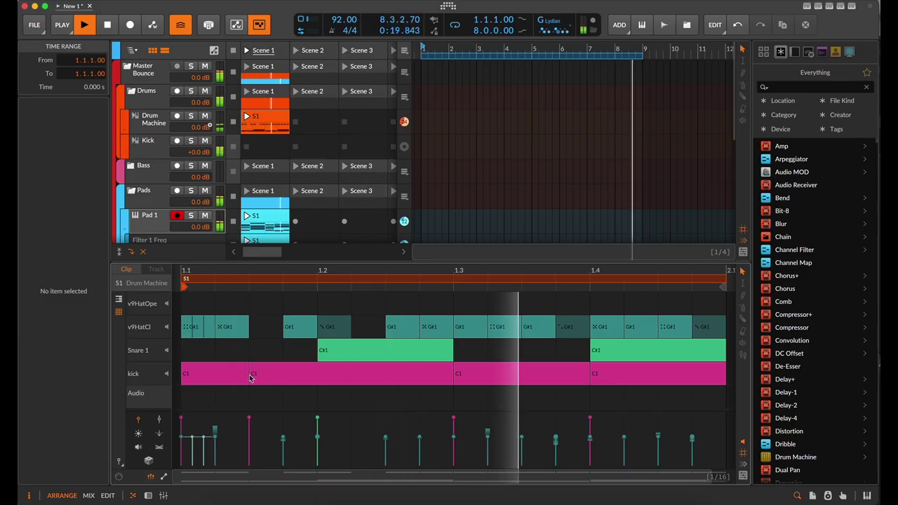
drag(250, 377, 280, 373)
click(287, 394)
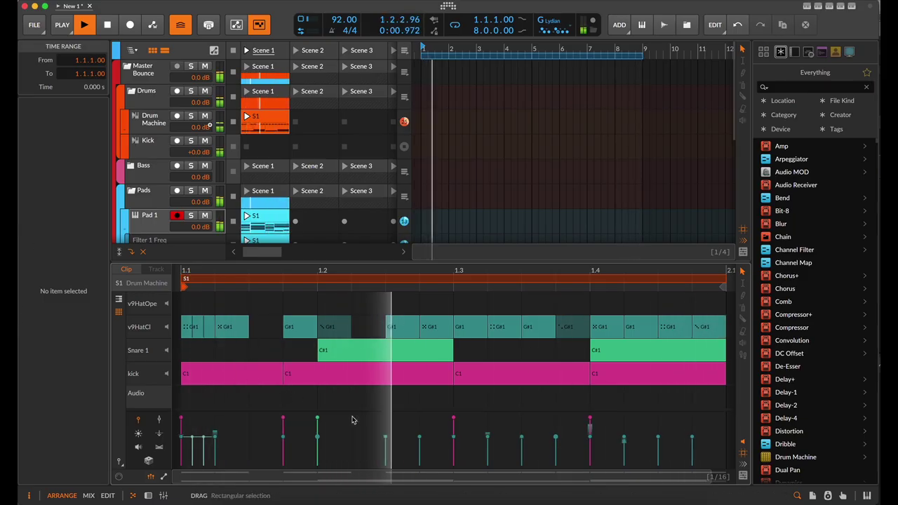
Rearrange the remaining kicks so that hits start at 1.2.3, 1.3.3 and 1.4.3
drag(455, 375, 386, 375)
click(411, 402)
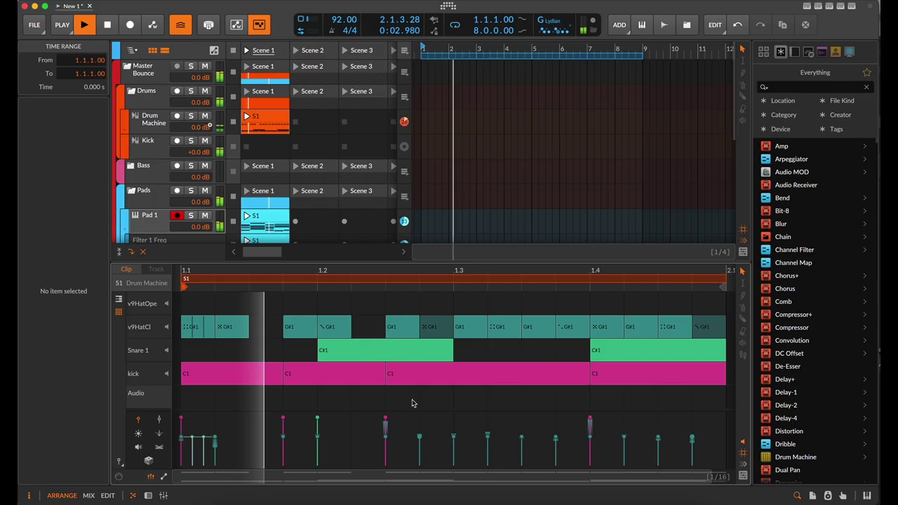
alt+click(521, 383)
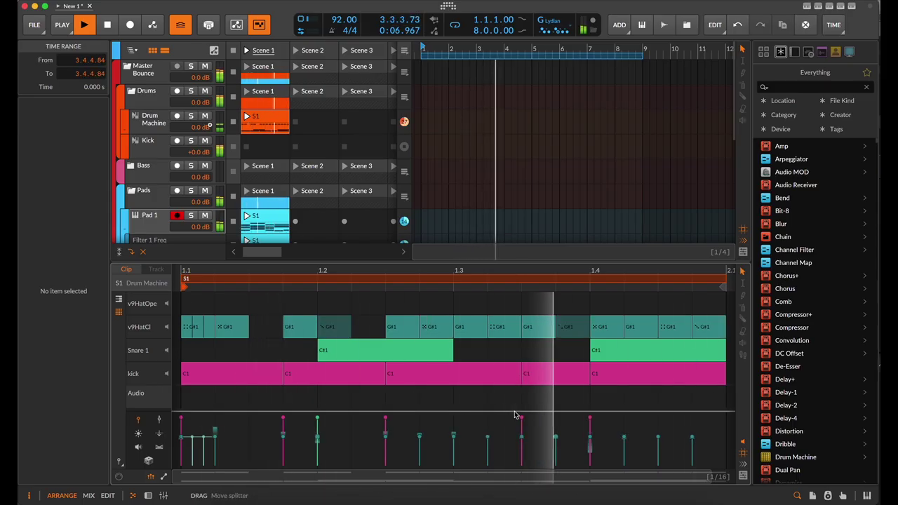
drag(601, 372, 650, 376)
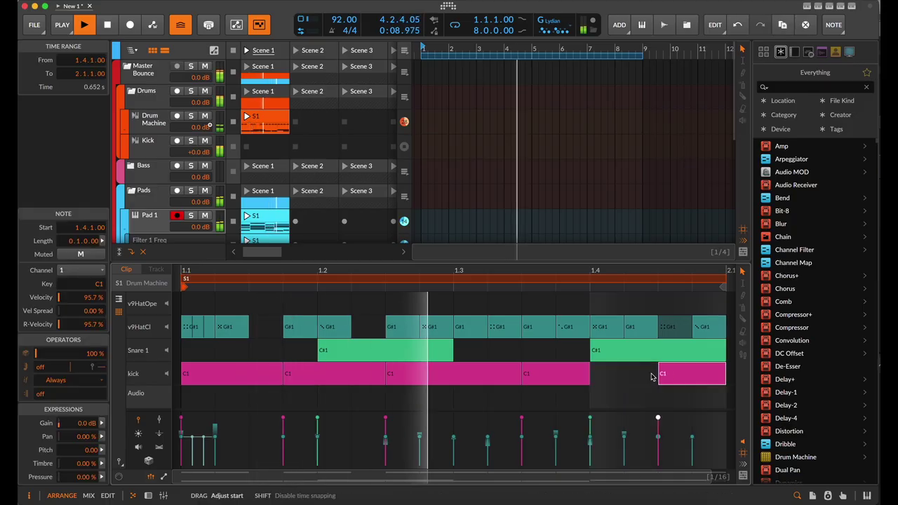
Set the kick at 1.3.3 to 2 repeats and slice it in place into separate notes
click(561, 375)
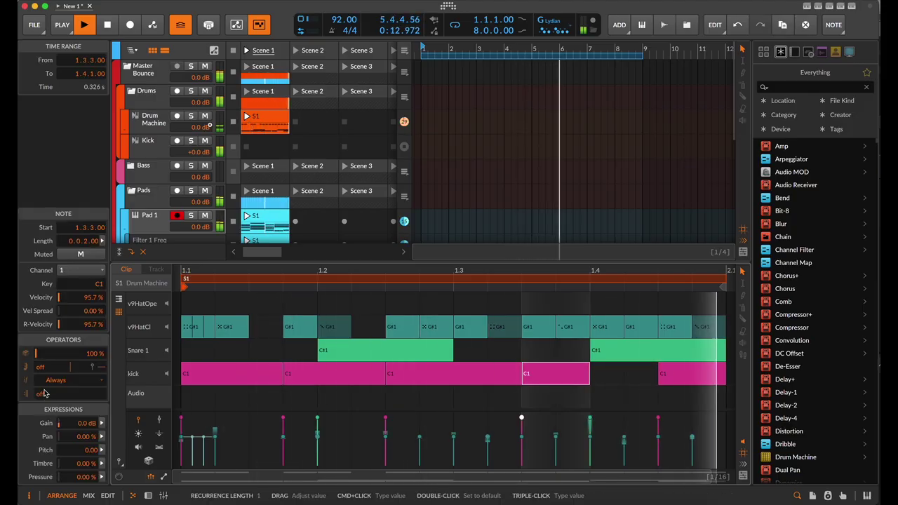
drag(44, 368, 44, 357)
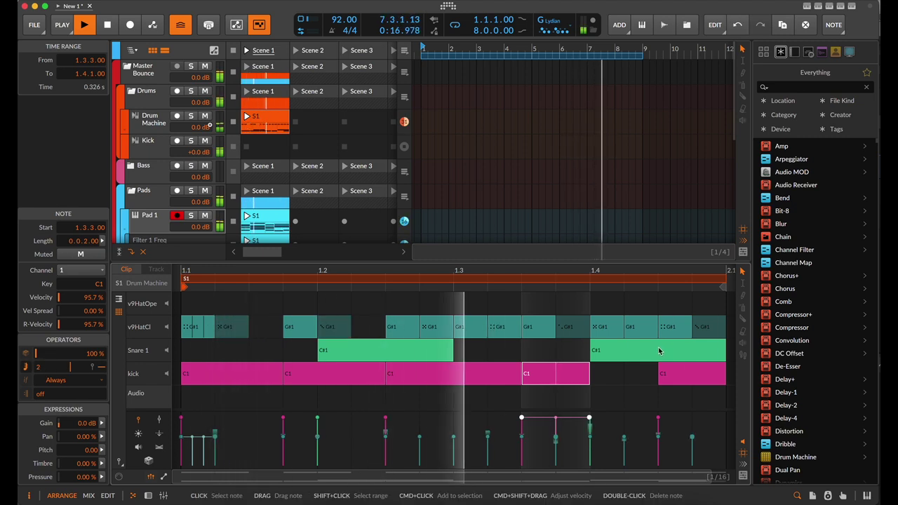
right_click(559, 381)
mouse_move(665, 497)
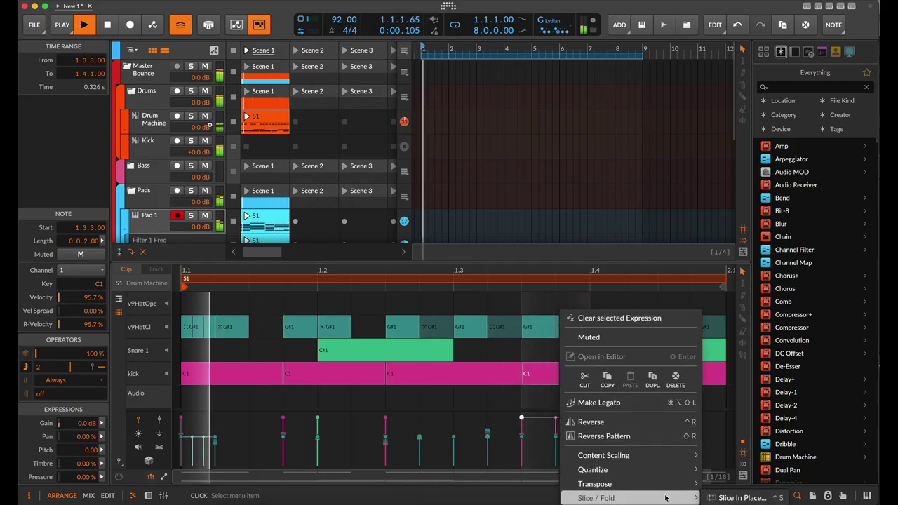
click(733, 498)
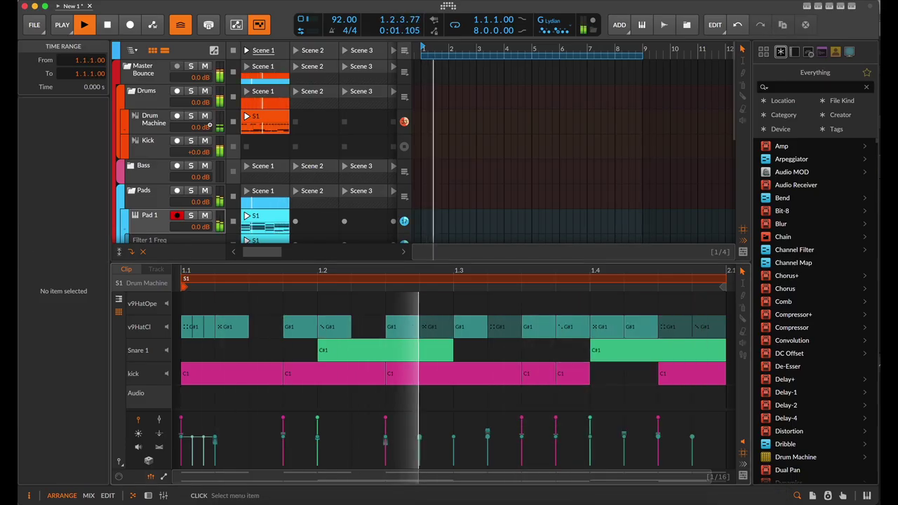
Give the kick at 1.3.4 a recurrence length of 2 and let it play only on the second cycle
click(573, 381)
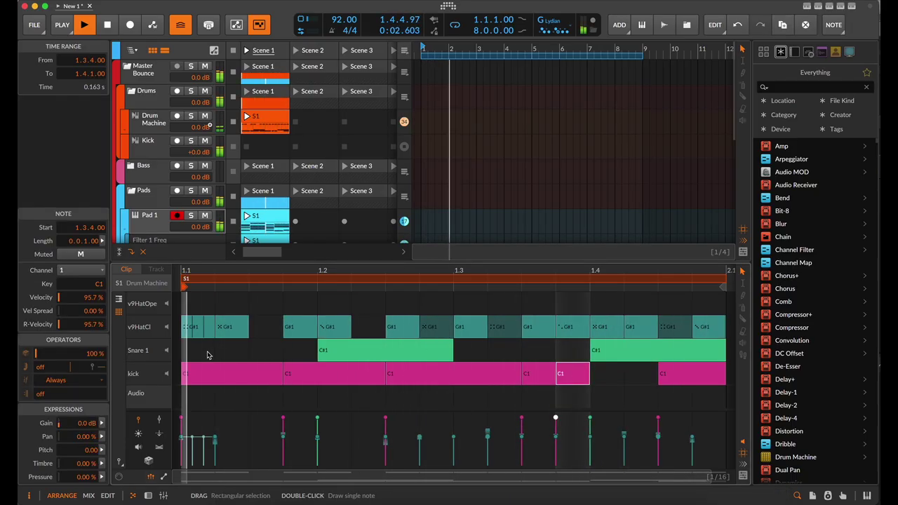
click(60, 396)
click(89, 396)
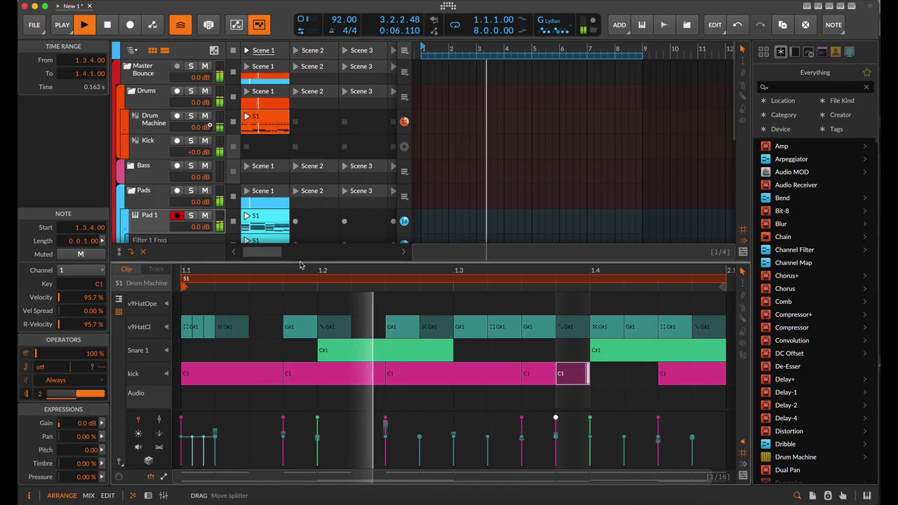
Open Serum 2 on Pad 1 and load the S2 Tables Digital wavetable Belladonna into oscillator A
drag(300, 265, 281, 331)
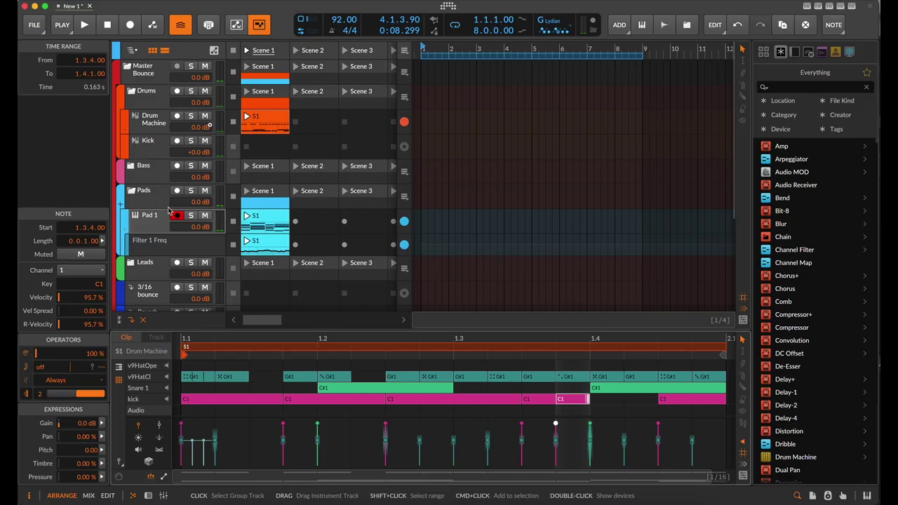
click(149, 220)
key(d)
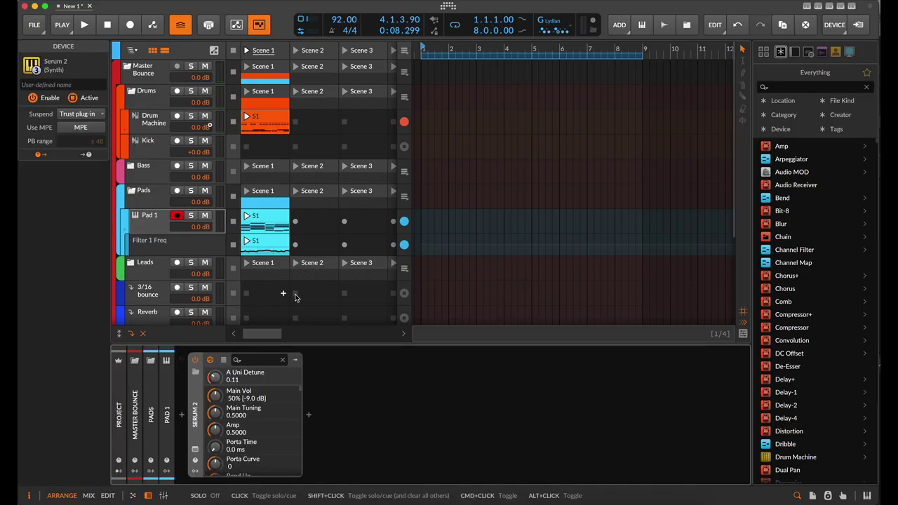
click(195, 450)
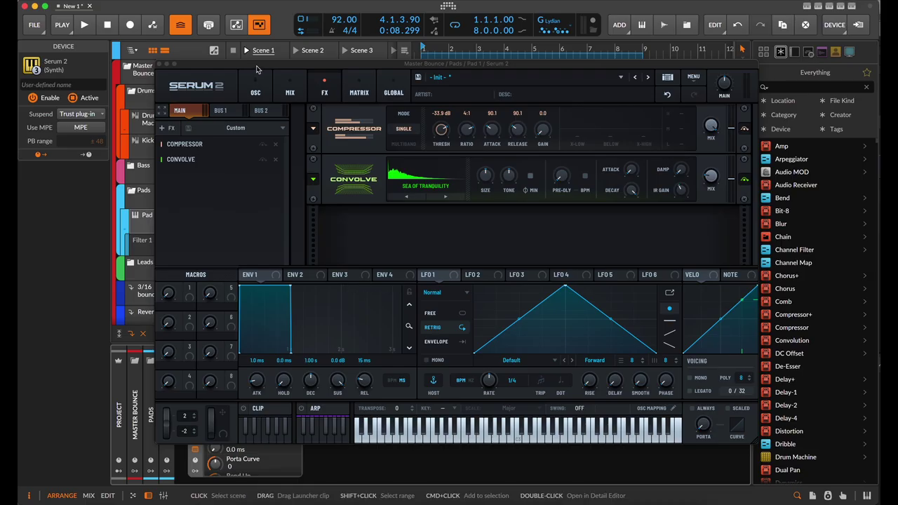
click(256, 88)
click(307, 125)
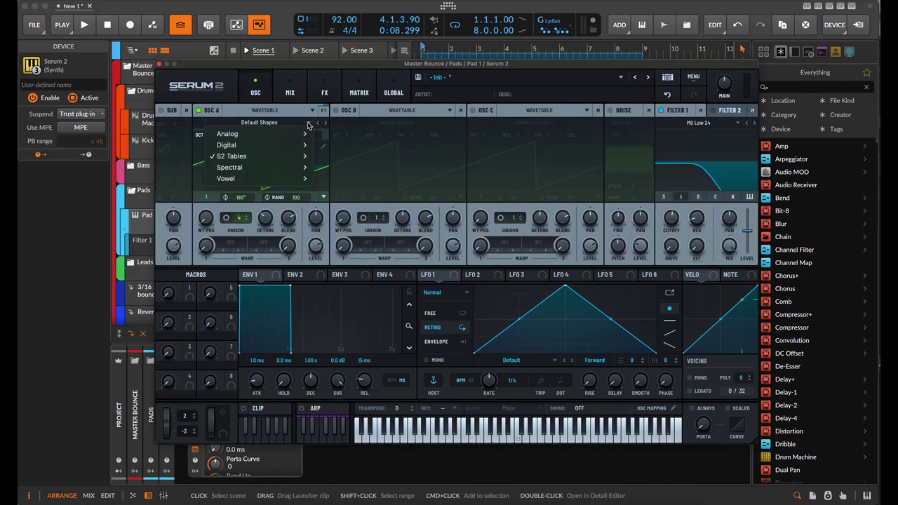
mouse_move(301, 156)
mouse_move(343, 169)
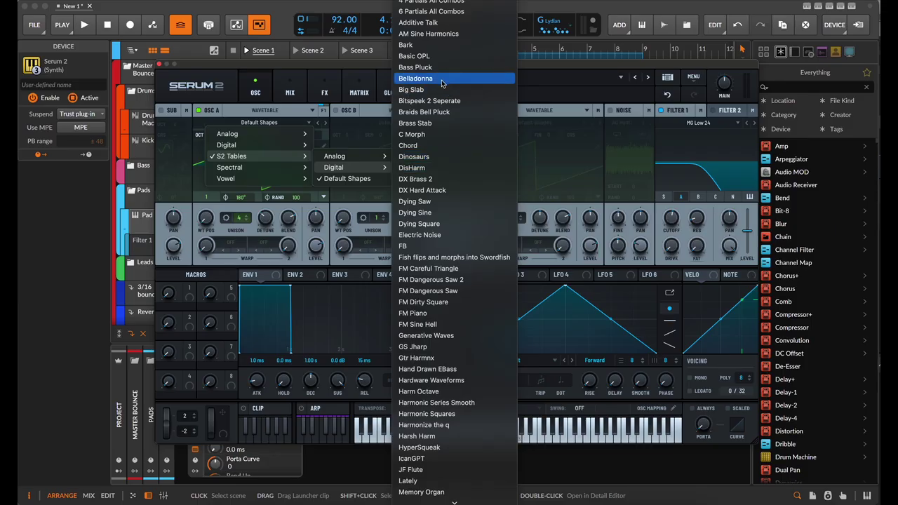
click(403, 96)
Add an automation lane for oscillator A's wavetable position to Pad 1 and create a clip in its Scene 1 slot
key(space)
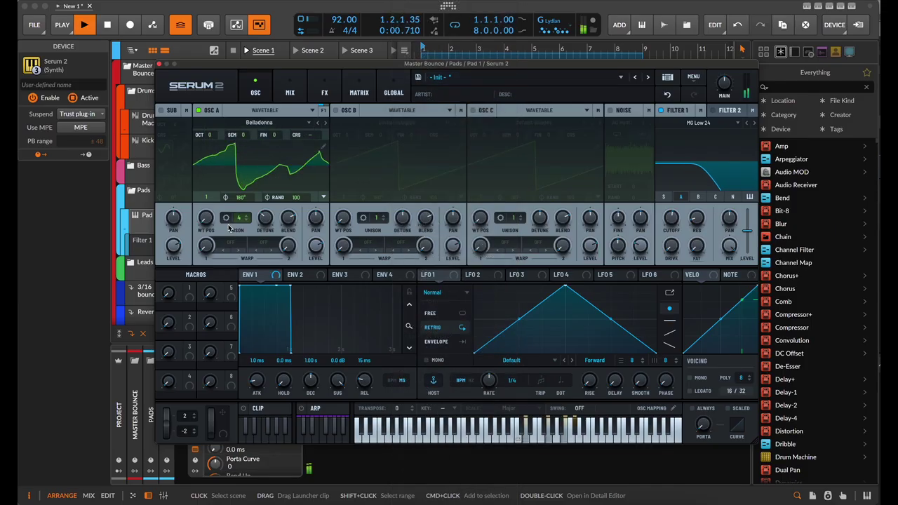
mouse_move(229, 228)
mouse_down()
mouse_move(231, 200)
mouse_move(254, 163)
mouse_move(218, 240)
mouse_up()
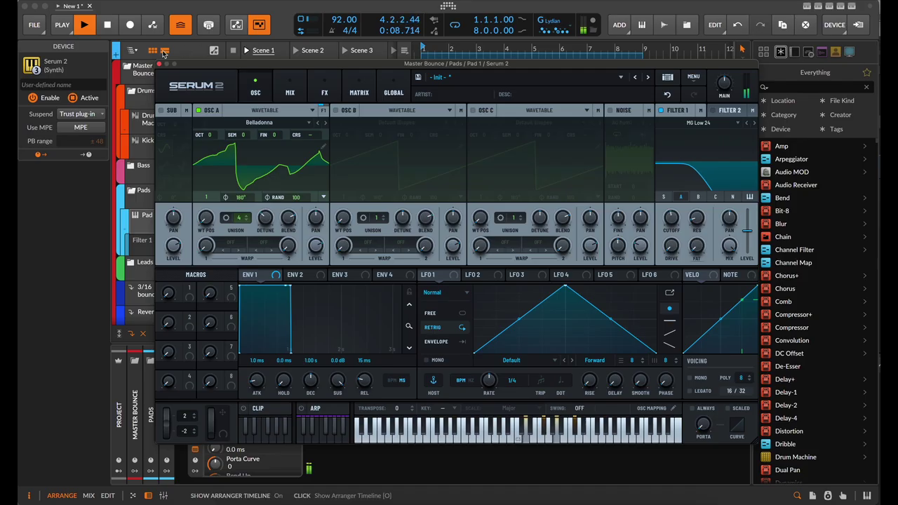
click(161, 65)
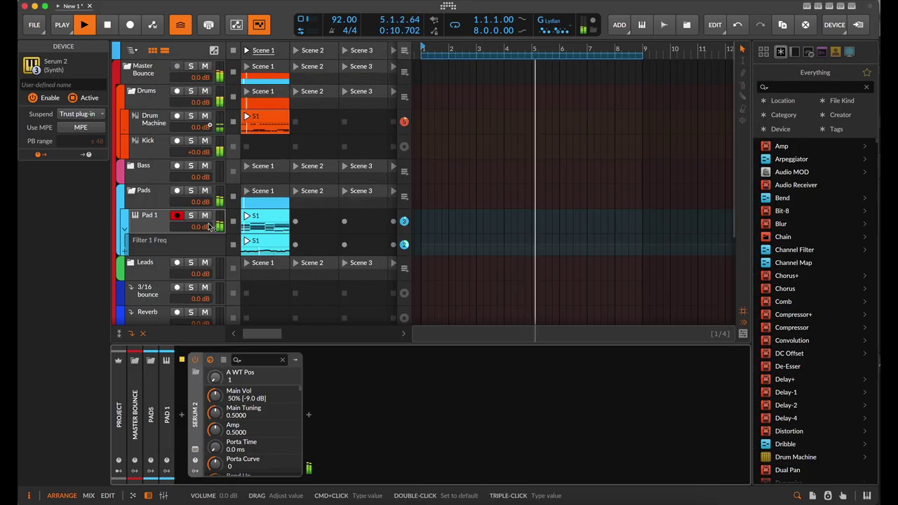
key(space)
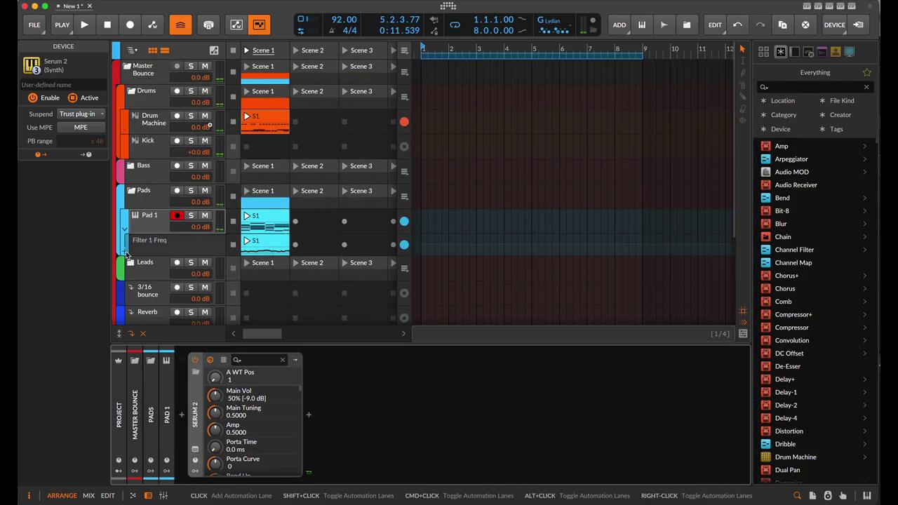
click(125, 252)
click(176, 257)
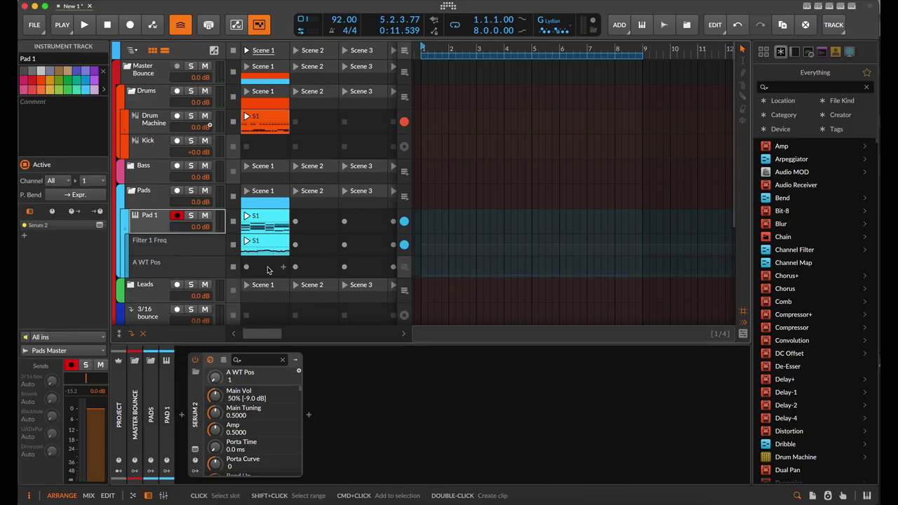
double_click(267, 270)
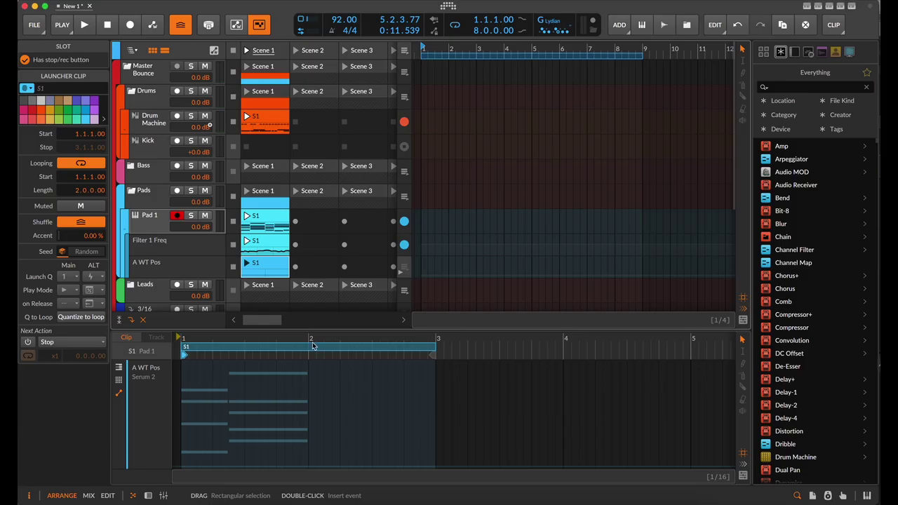
Extend the loop of the A WT Pos clip to 4 bars
click(265, 243)
drag(490, 343, 502, 354)
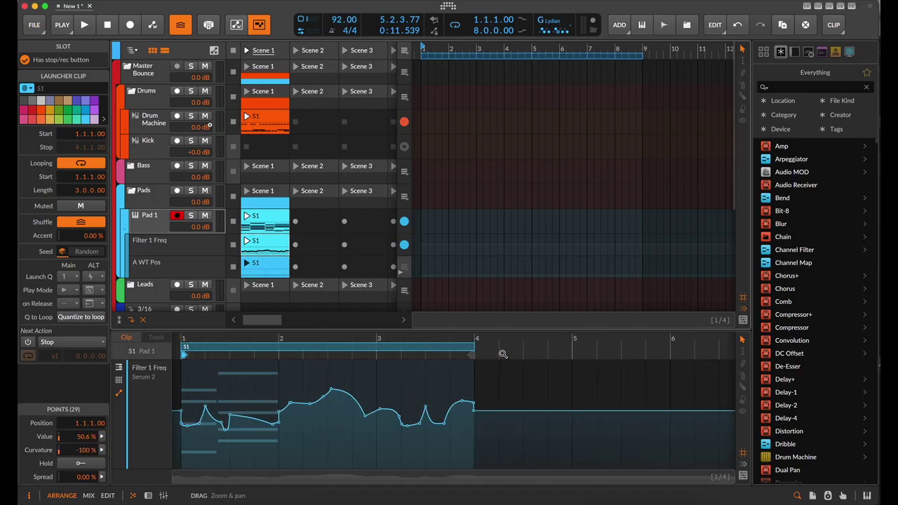
click(260, 270)
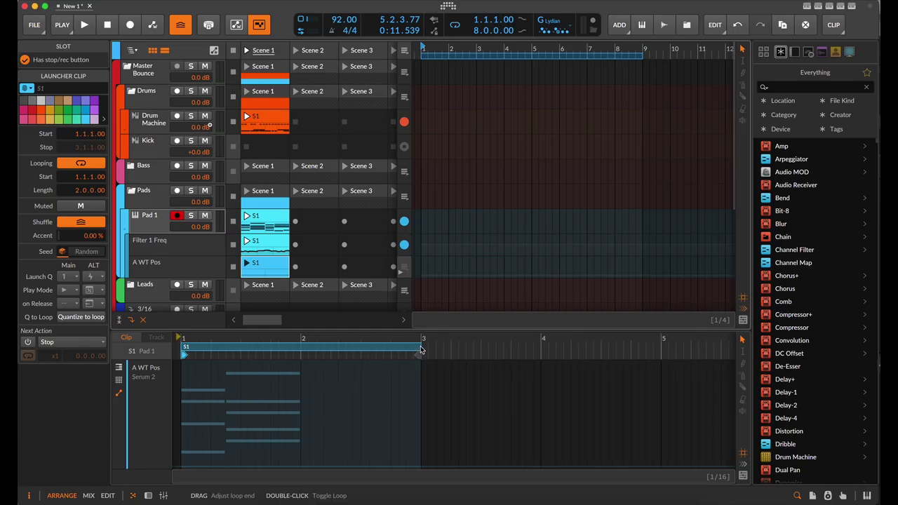
drag(421, 349, 667, 363)
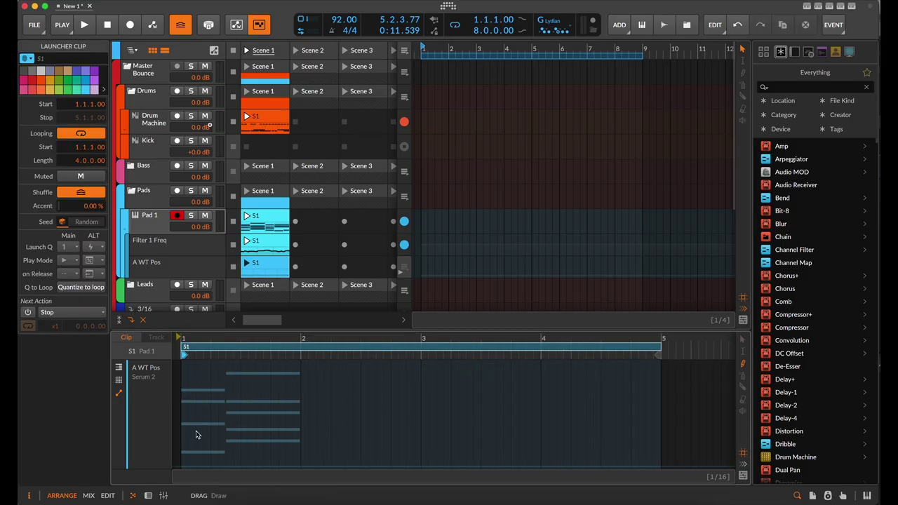
Draw a wavy A WT Pos curve across the four bars, peaking in bar 3 and dropping to the minimum at bar 5, and play it
key(alt)
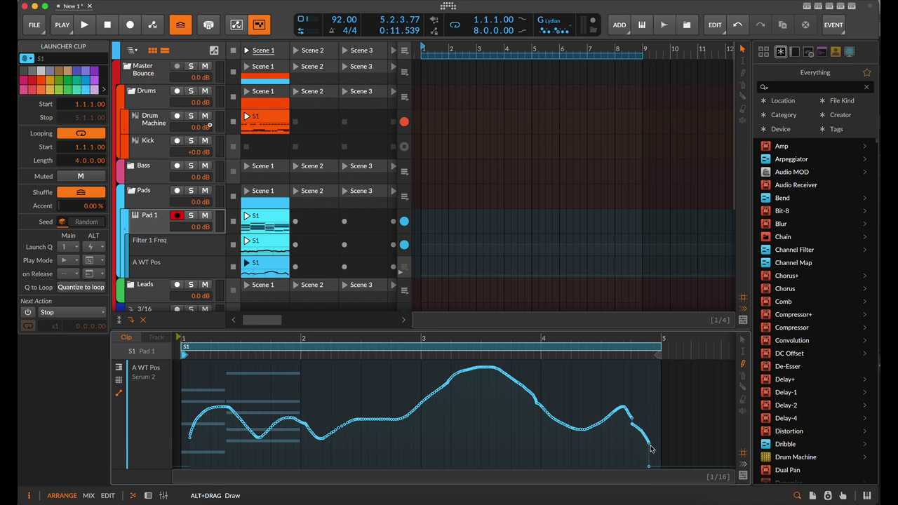
drag(661, 467, 660, 466)
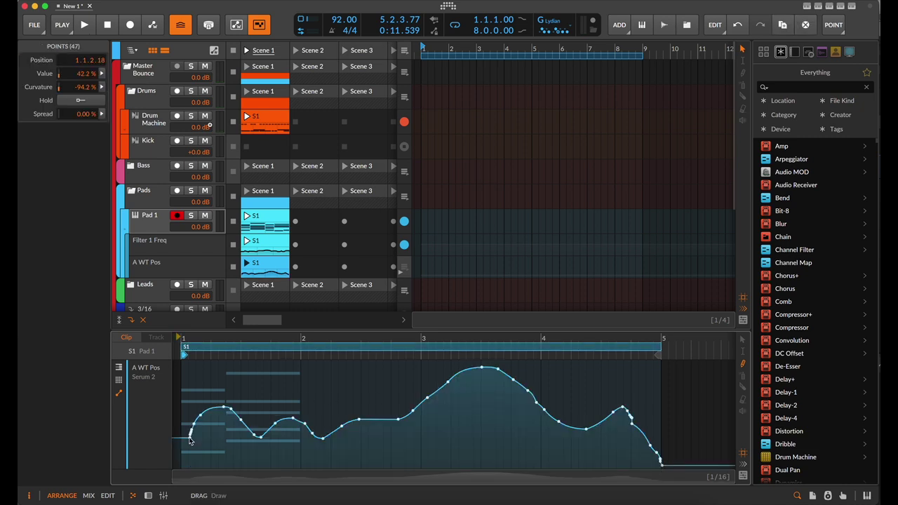
key(space)
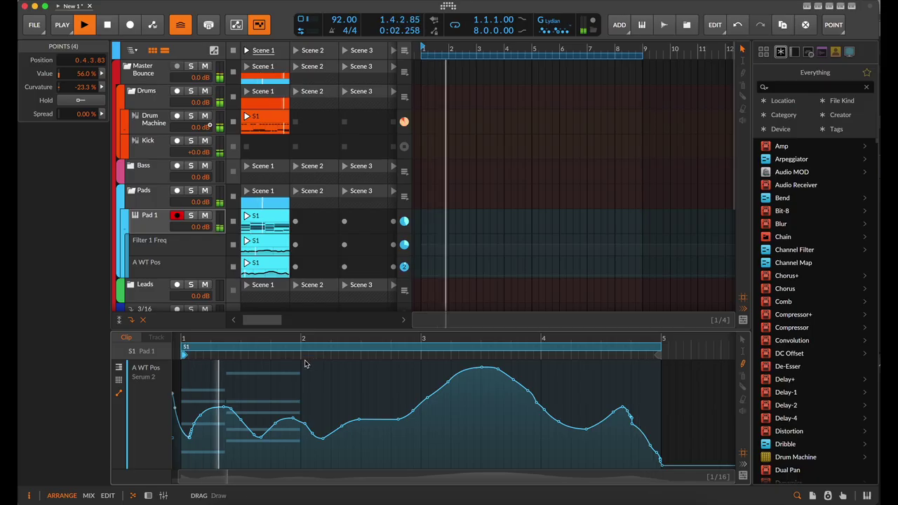
Stop playback, reopen Serum 2 on Pad 1 and add a Utility effect after Convolve in the main effects chain
click(151, 224)
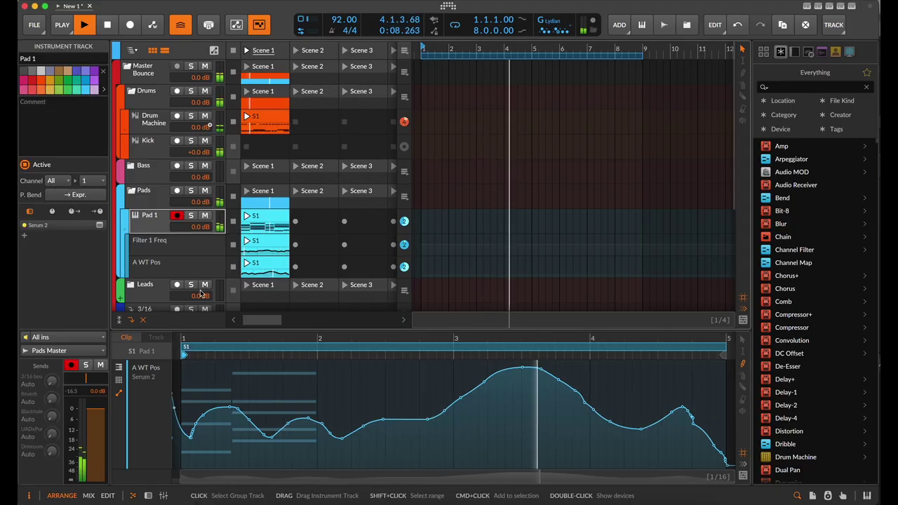
key(d)
key(space)
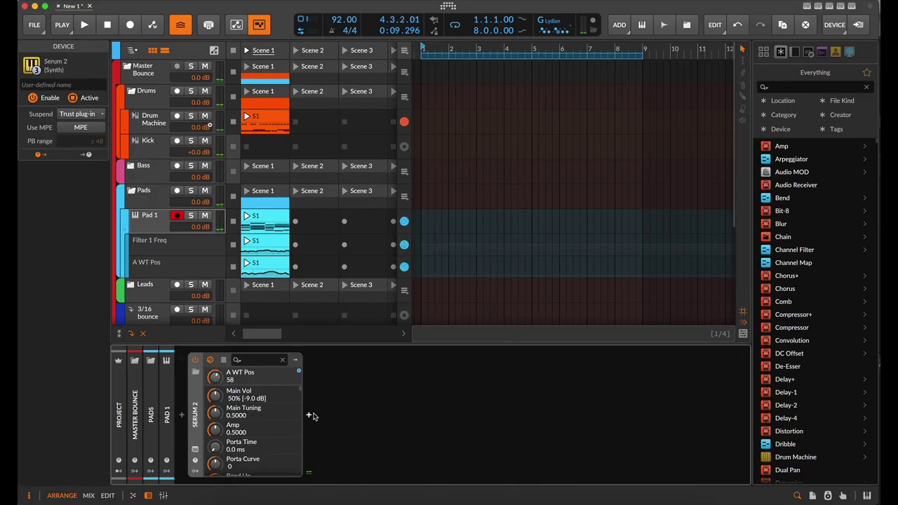
click(309, 415)
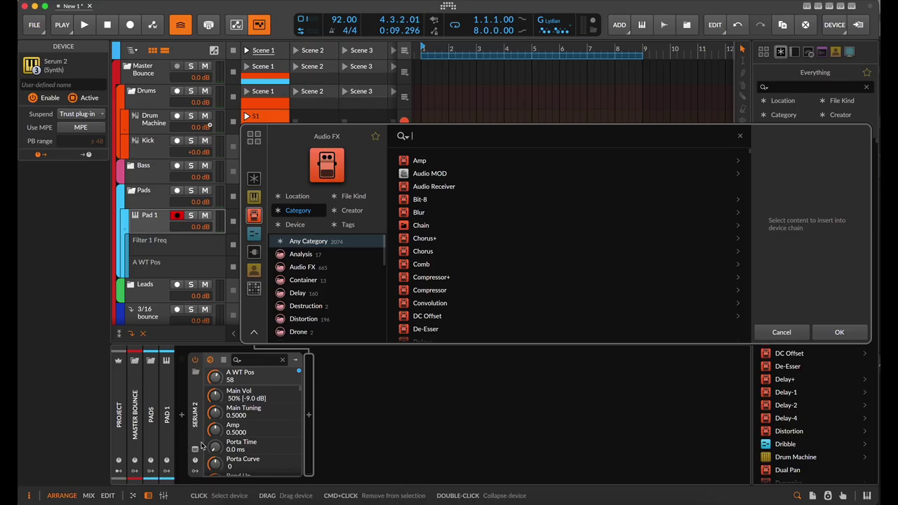
click(195, 450)
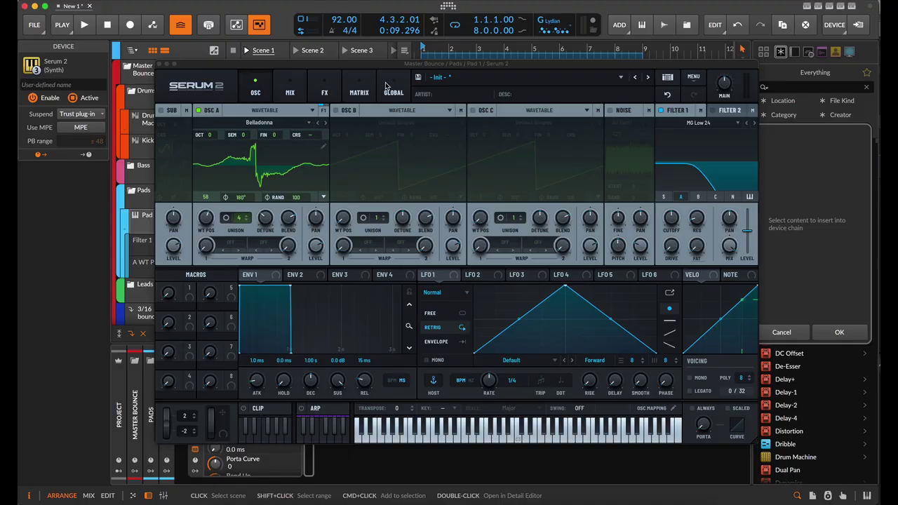
click(314, 86)
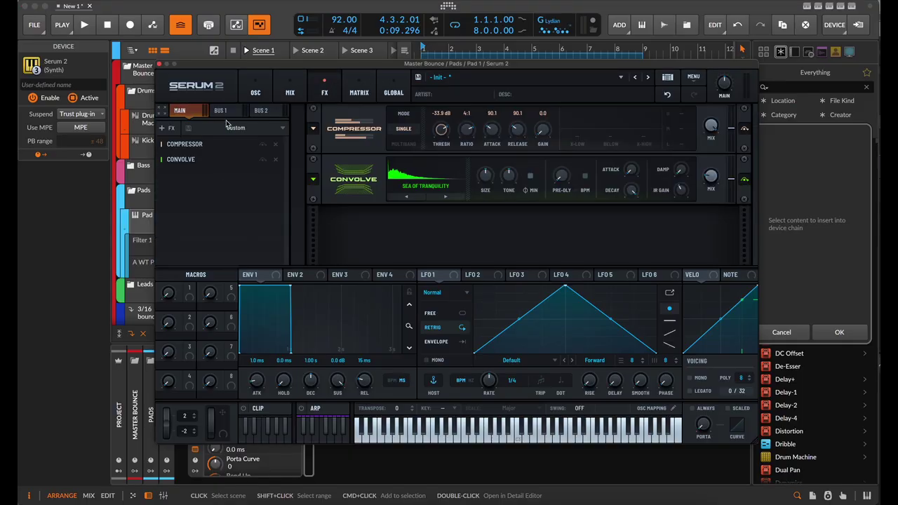
click(168, 128)
click(177, 307)
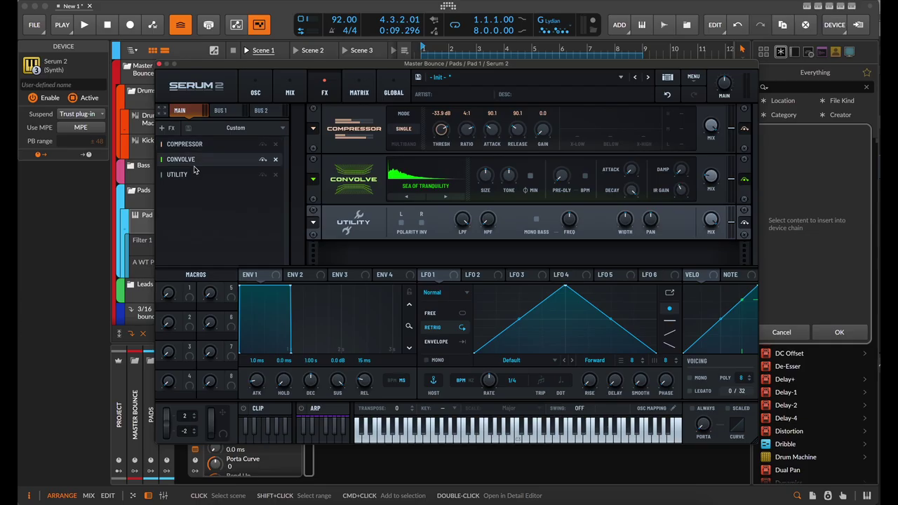
Move Utility to the start of the main effects chain and set LFO 1 to S&H mode at a 1/16 rate
drag(195, 170, 184, 145)
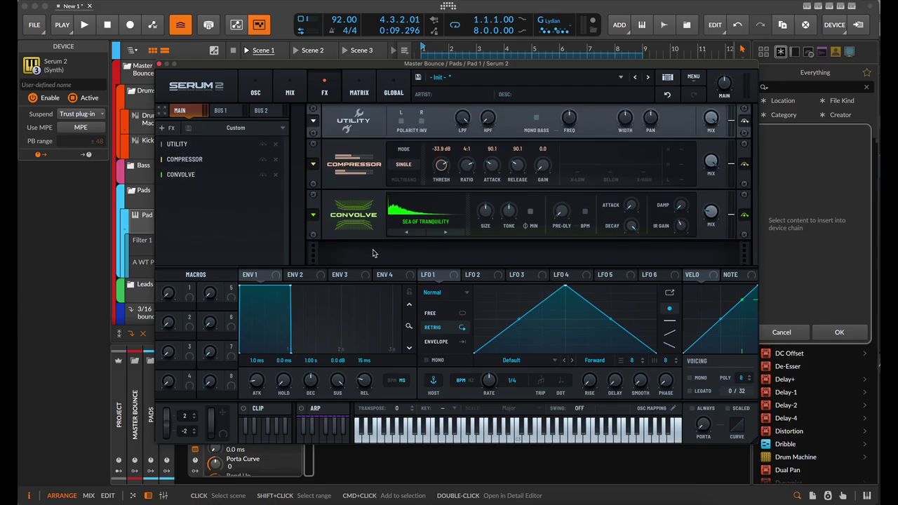
click(463, 291)
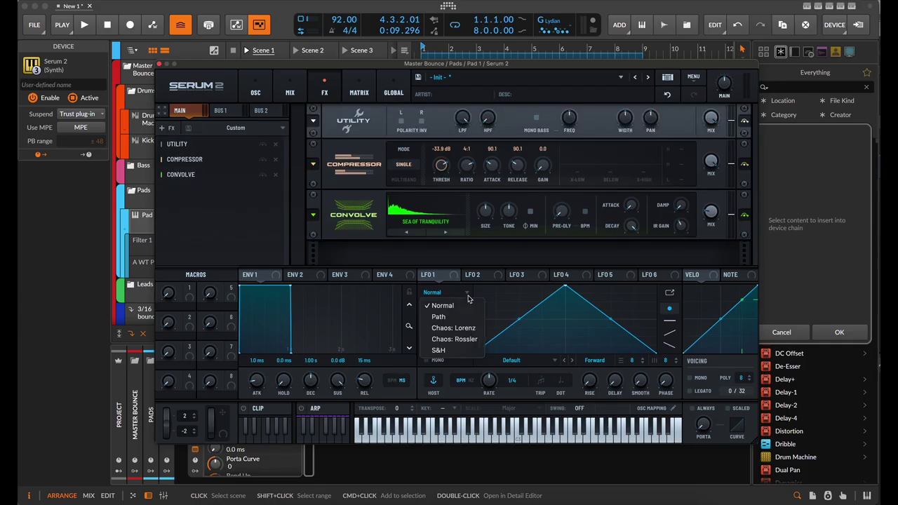
click(470, 351)
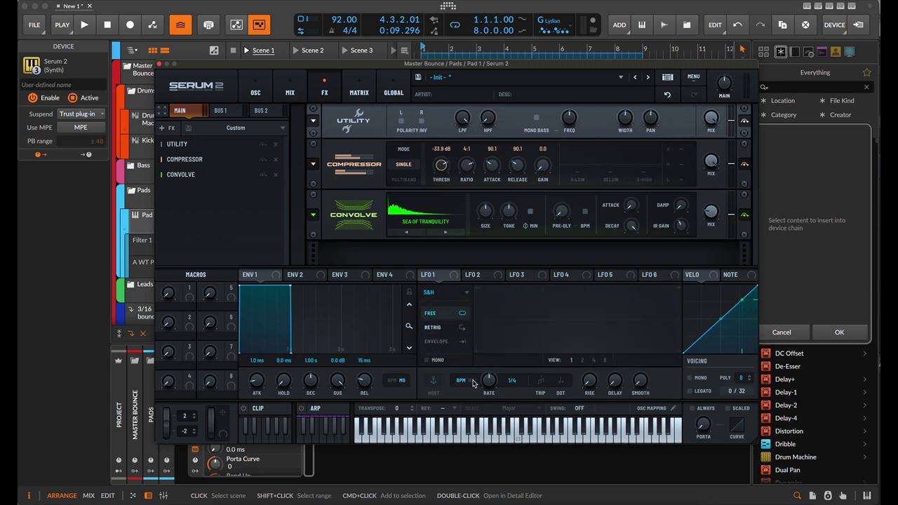
drag(488, 383, 486, 390)
Assign LFO 1 to the Utility's Pan, start playback and adjust the modulation amount
drag(453, 277, 644, 116)
key(space)
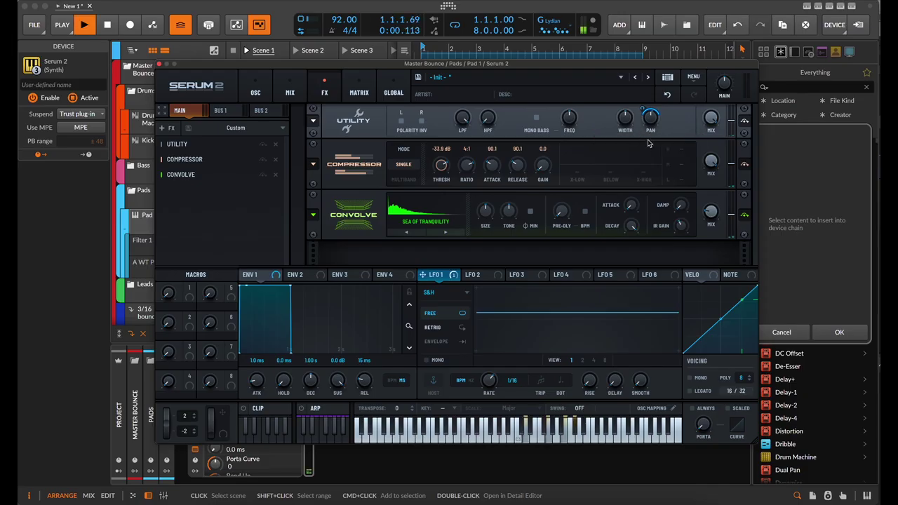
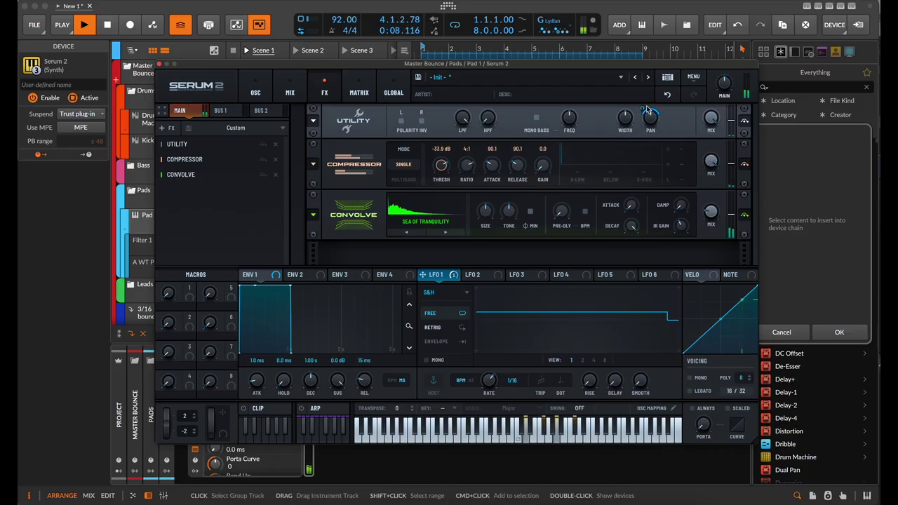
drag(647, 111, 648, 113)
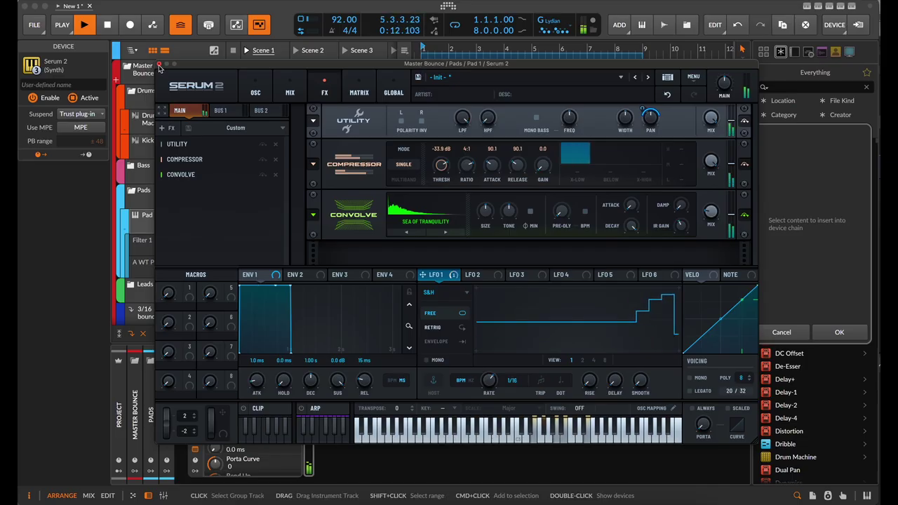
Close Serum 2, cancel the open device browser, stop playback and reopen Serum 2 on Pad 1
click(159, 64)
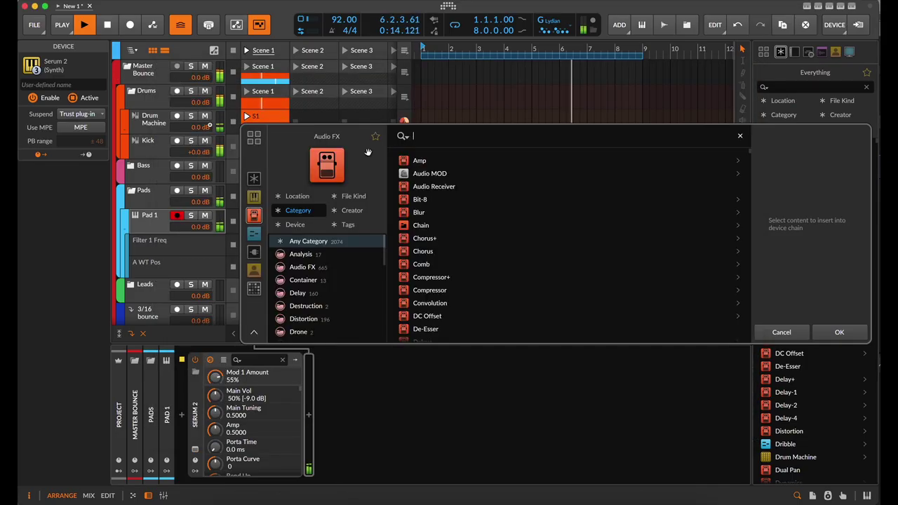
click(781, 332)
key(space)
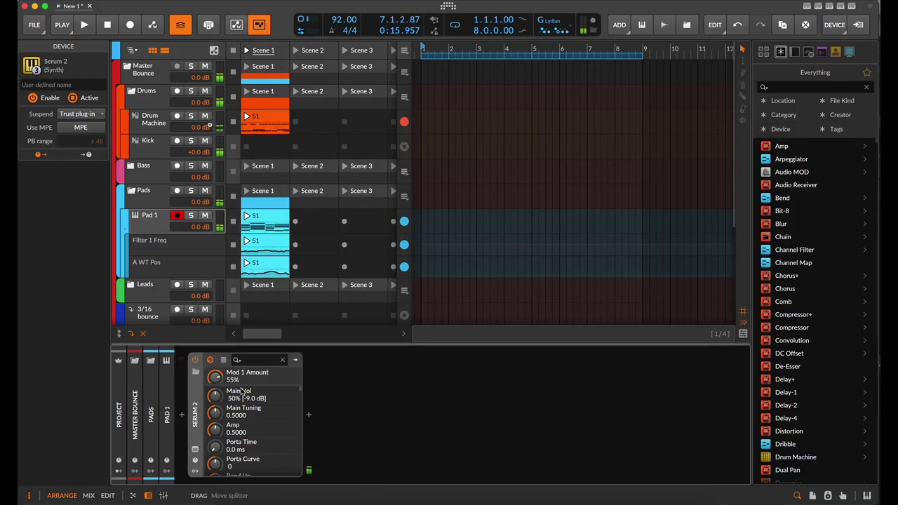
click(195, 449)
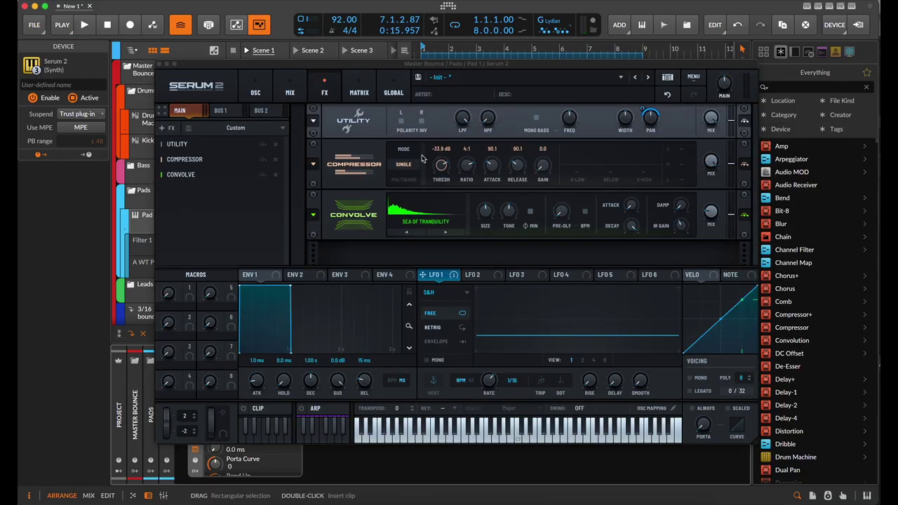
Lower the Utility's output level to the minimum and assign Macro 1 to modulate that level
drag(731, 123, 732, 134)
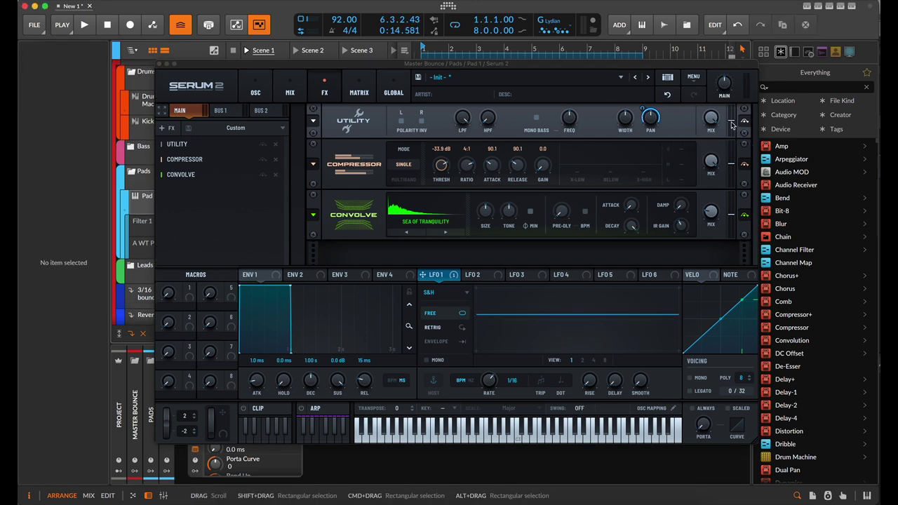
click(731, 125)
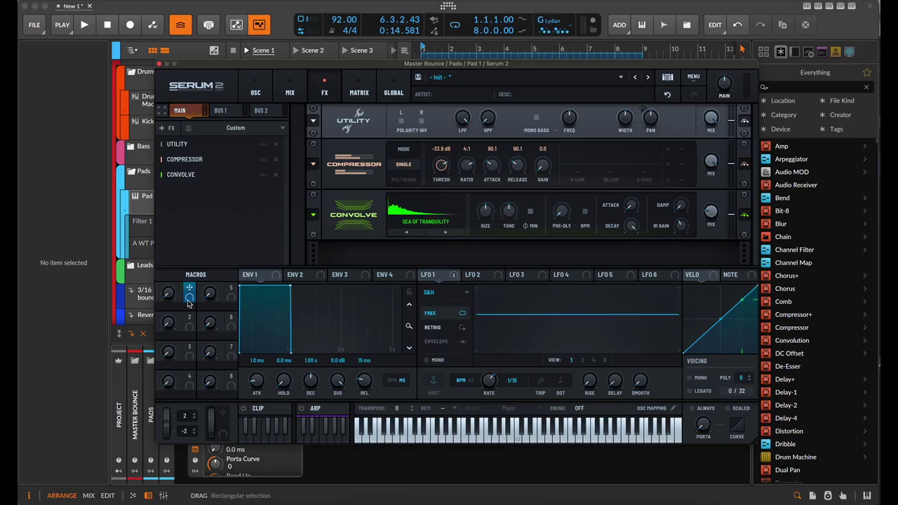
drag(188, 303, 729, 128)
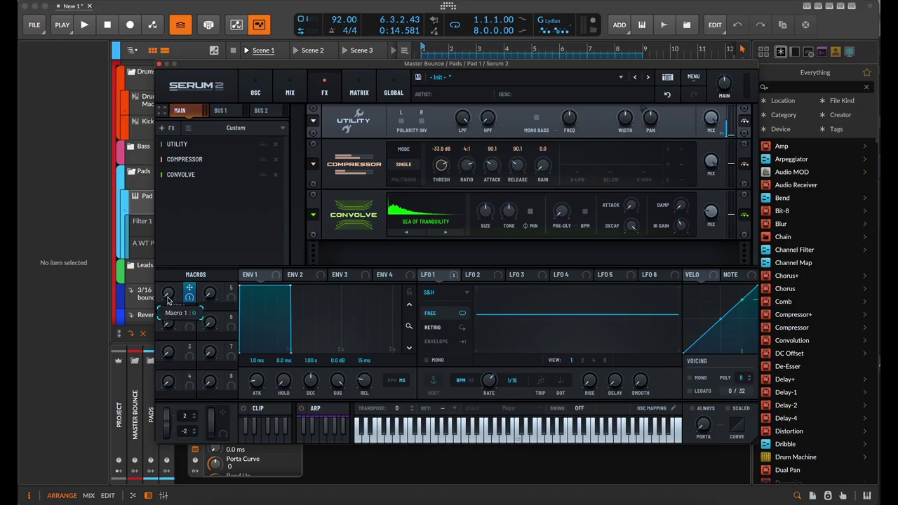
Play the pad, show the modulation matrix, set Macro 1 to 100 and close Serum 2
key(space)
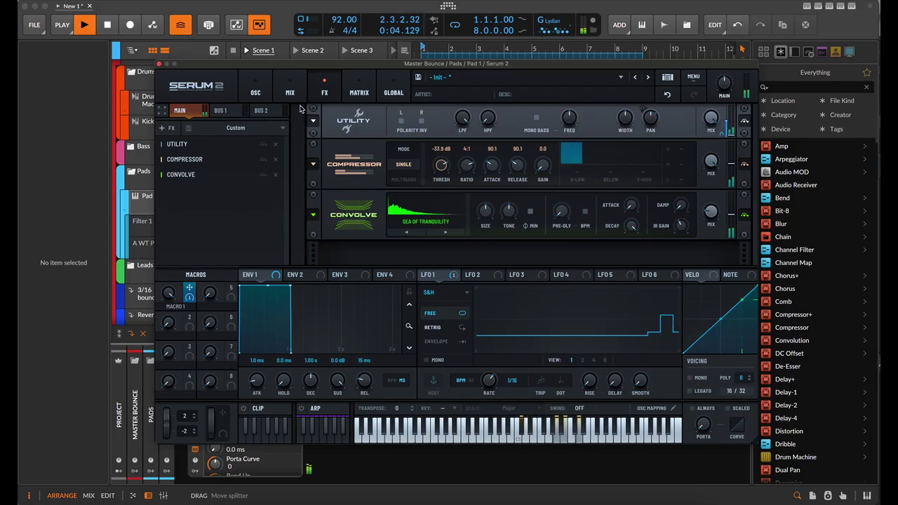
click(359, 89)
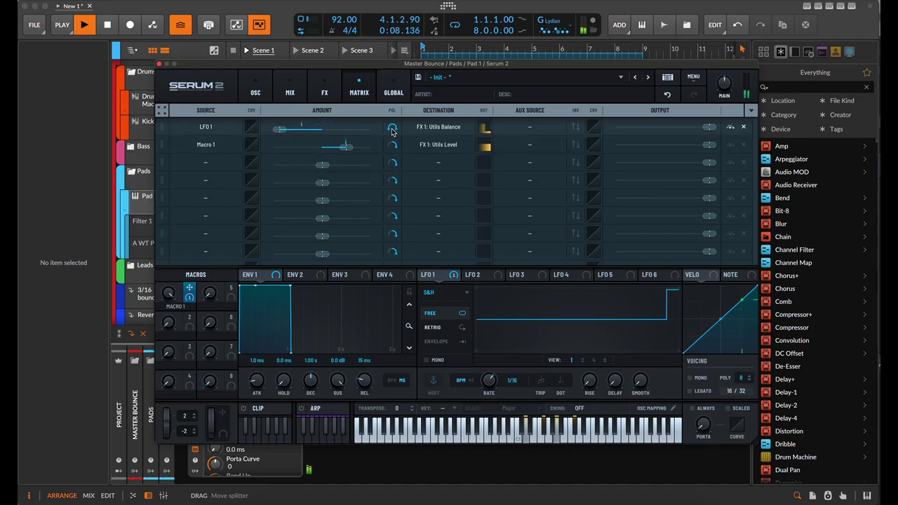
drag(169, 296, 111, 475)
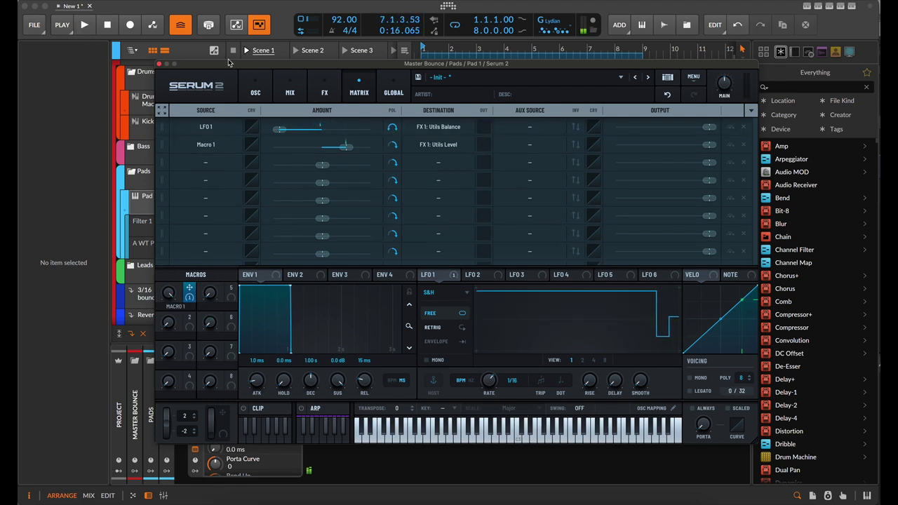
click(158, 65)
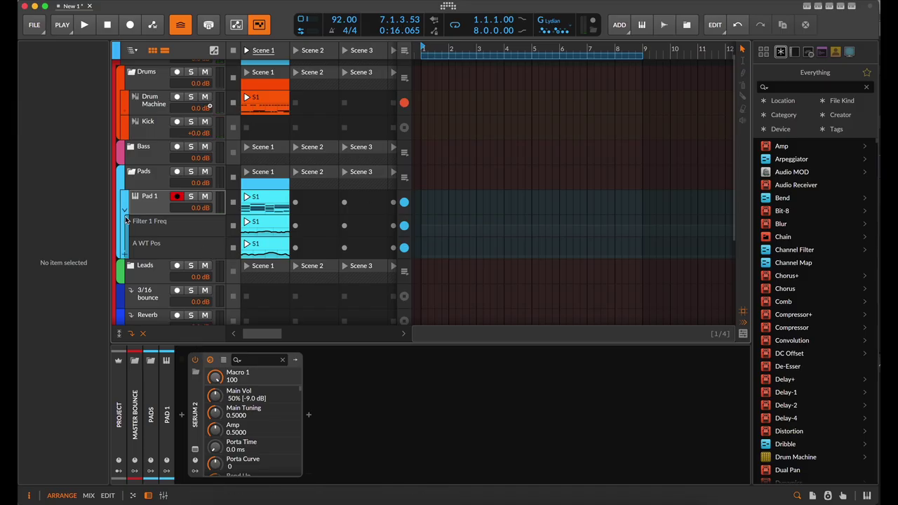
Add a Macro 1 automation lane to Pad 1, create a clip in its Scene 1 slot and start playback
click(127, 258)
click(196, 301)
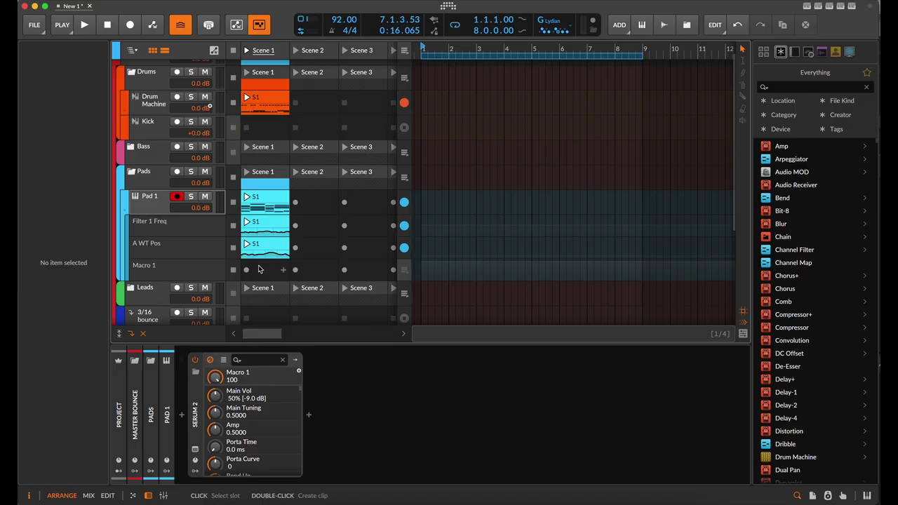
double_click(268, 273)
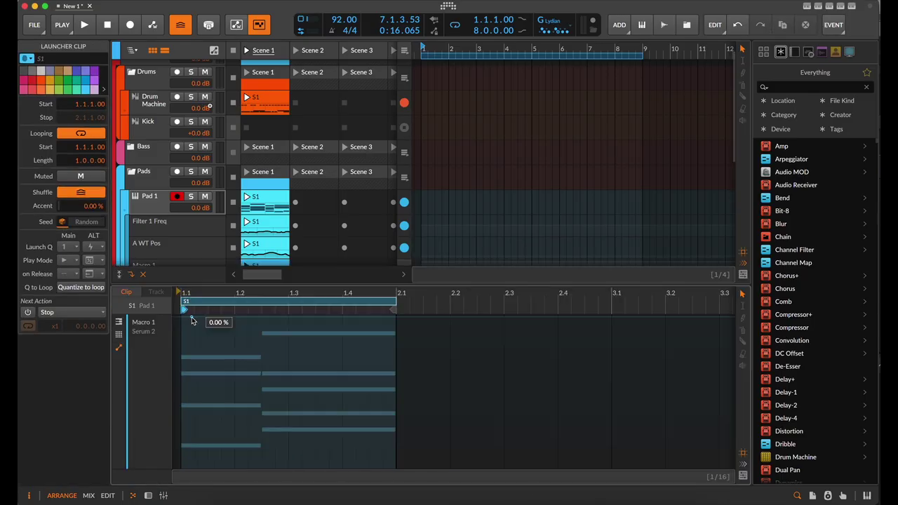
key(space)
Draw a Macro 1 curve from 1.1.1 to 1.2.3 with two peaks at 100, lows near 30 and a curved rise to 88
click(203, 319)
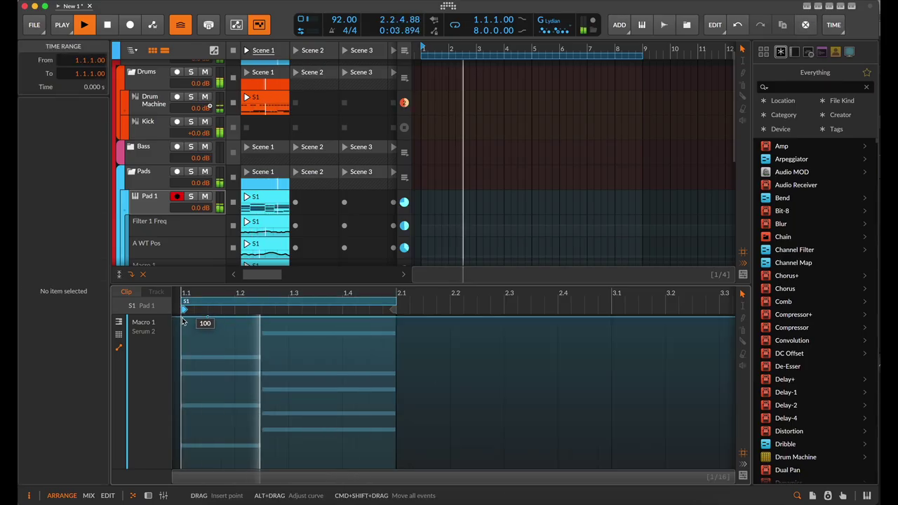
drag(182, 319, 181, 417)
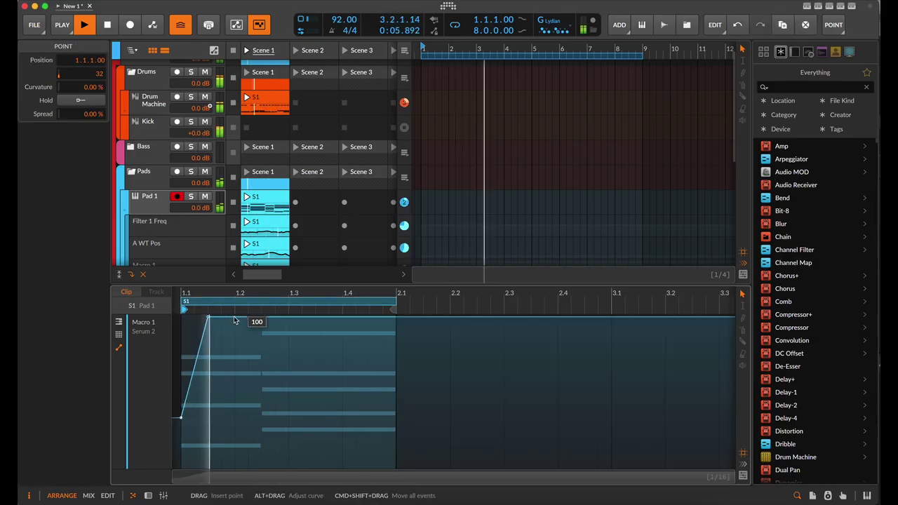
drag(221, 319, 220, 421)
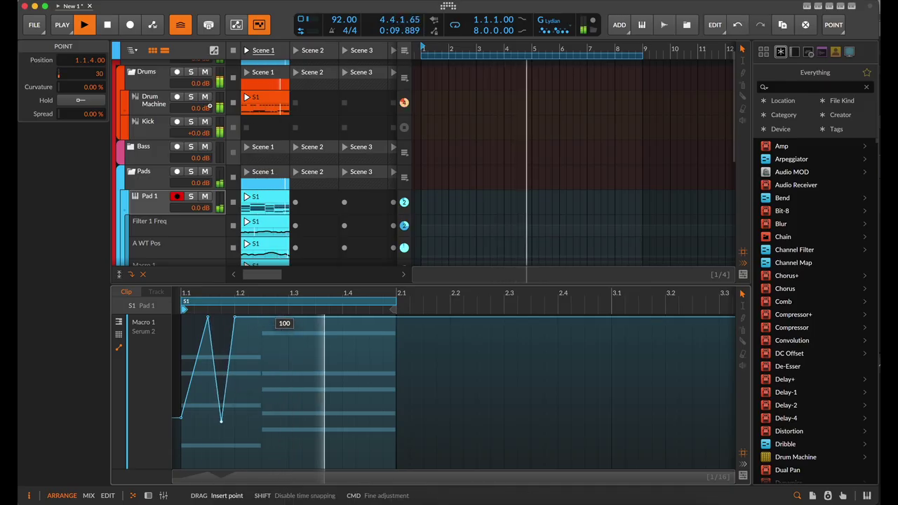
drag(247, 318, 262, 337)
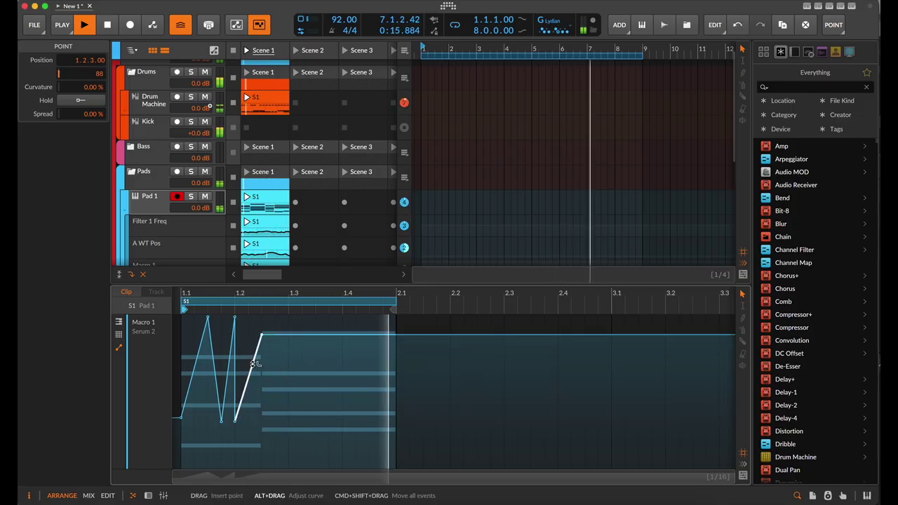
drag(248, 378, 257, 397)
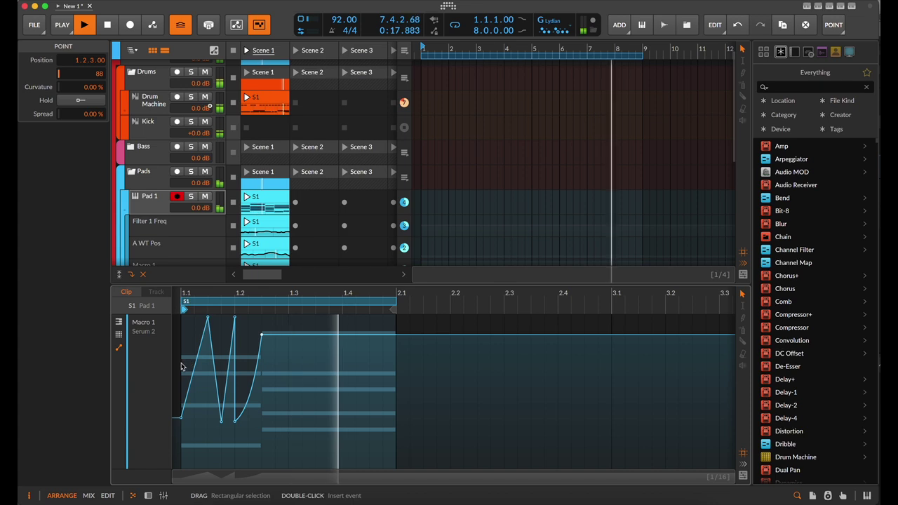
Duplicate the Macro 1 automation between 1.1.1 and 1.2.3 twice to fill the one-bar clip
drag(181, 366, 262, 381)
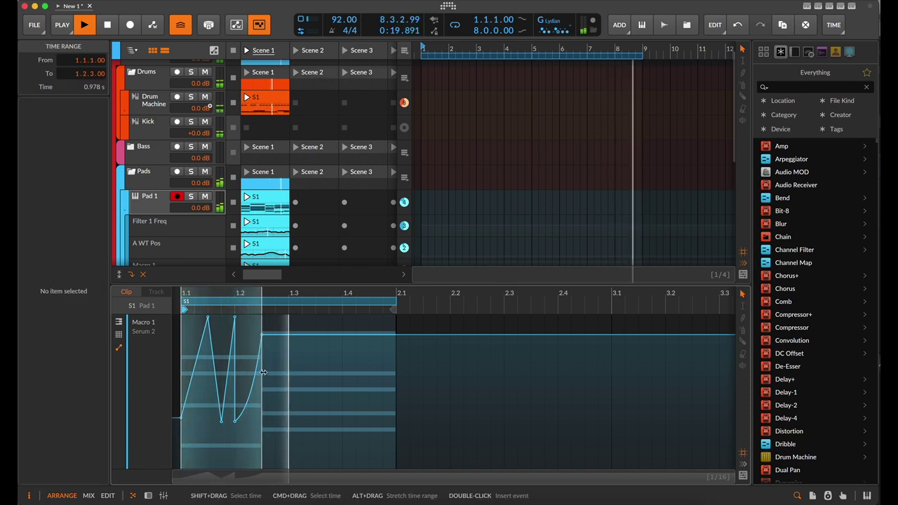
key(super+d)
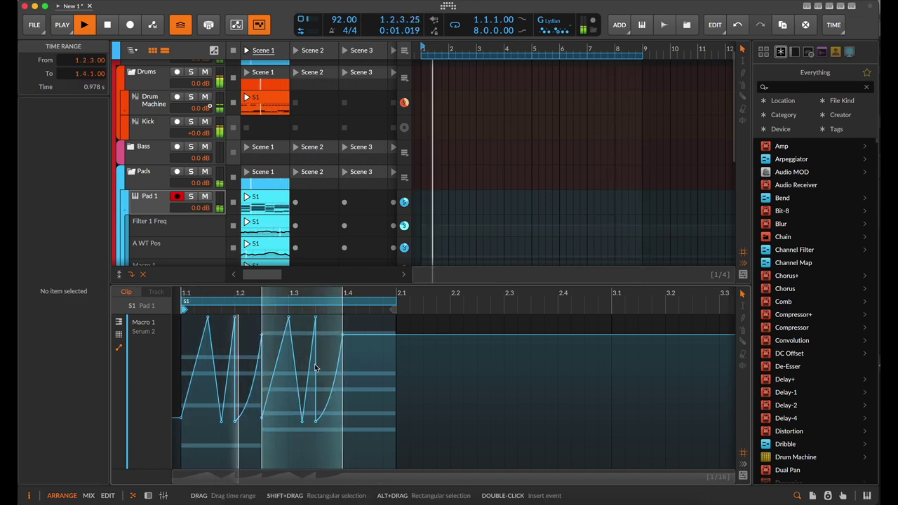
key(super+d)
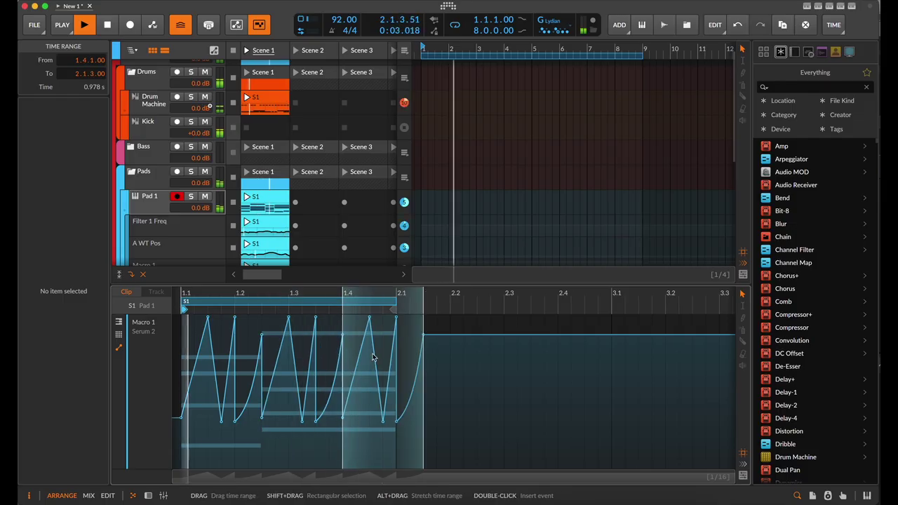
Lower all the bottom points of the Macro 1 curve together, bringing the first one to 9
click(465, 360)
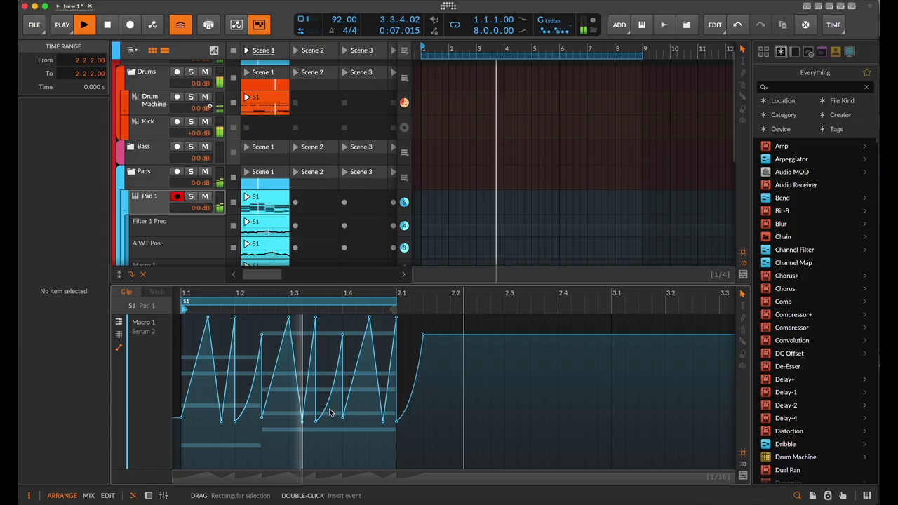
drag(412, 430, 181, 454)
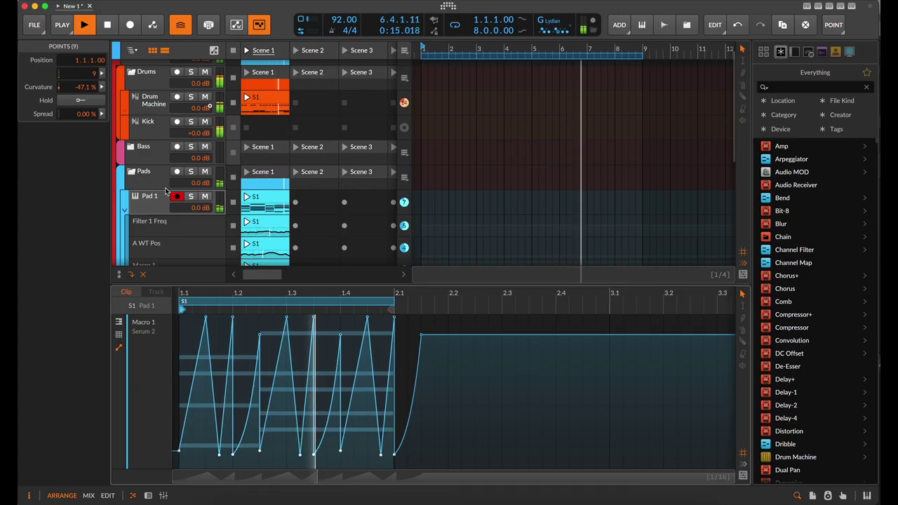
Reopen Serum 2 on Pad 1, shorten the Convolve effect's decay in the main effects chain and close the plug-in
double_click(149, 209)
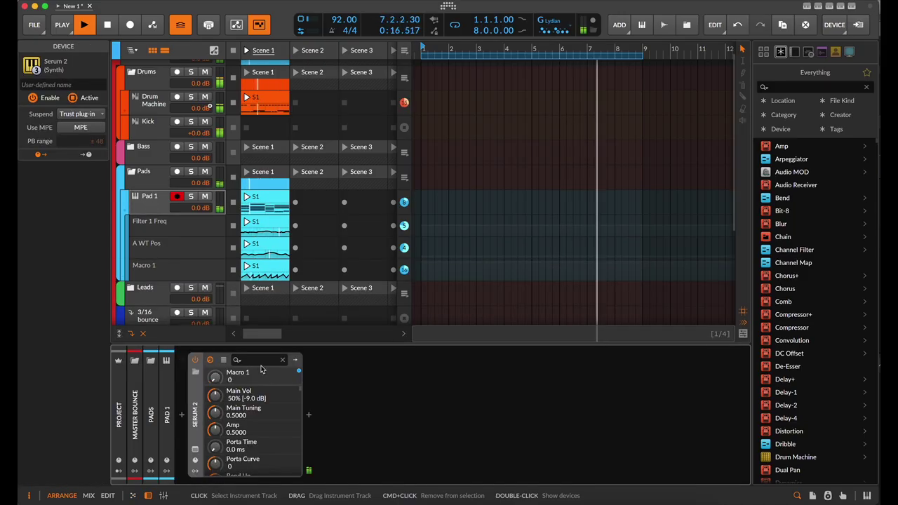
click(196, 449)
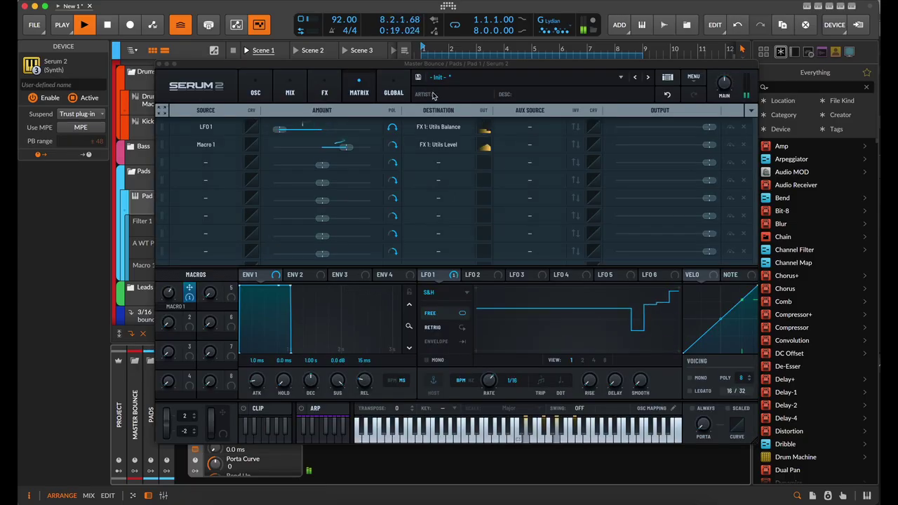
click(325, 90)
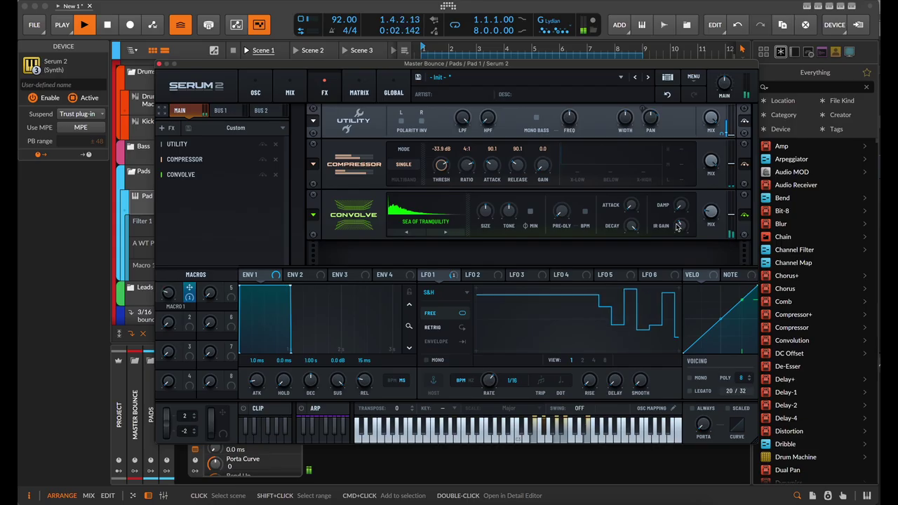
mouse_move(630, 226)
drag(609, 257, 610, 253)
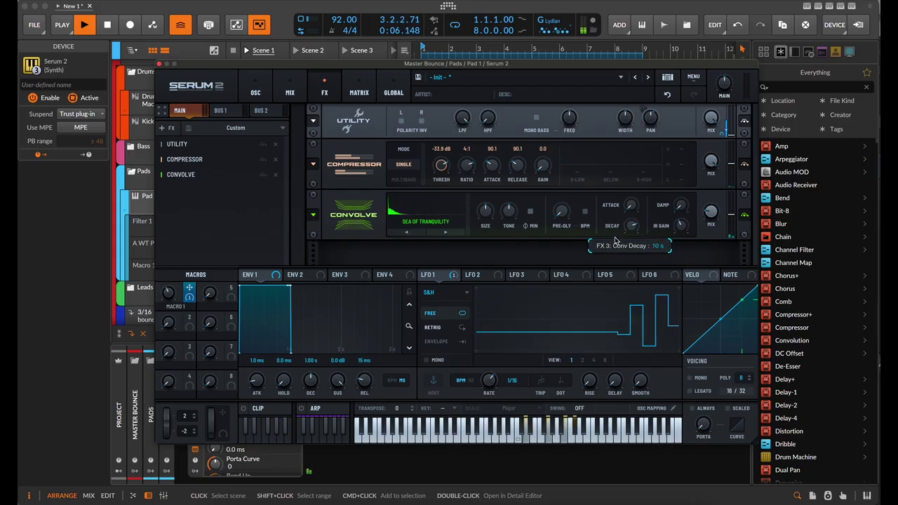
drag(614, 241, 617, 231)
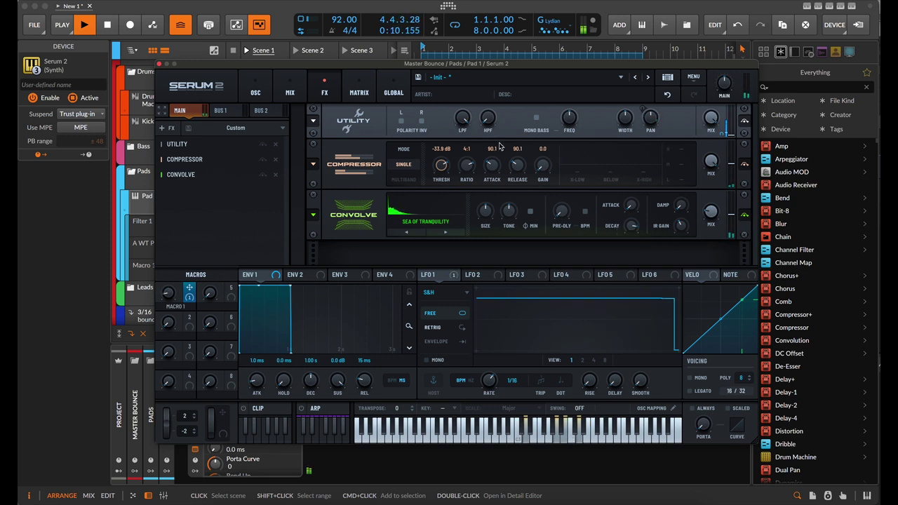
click(160, 63)
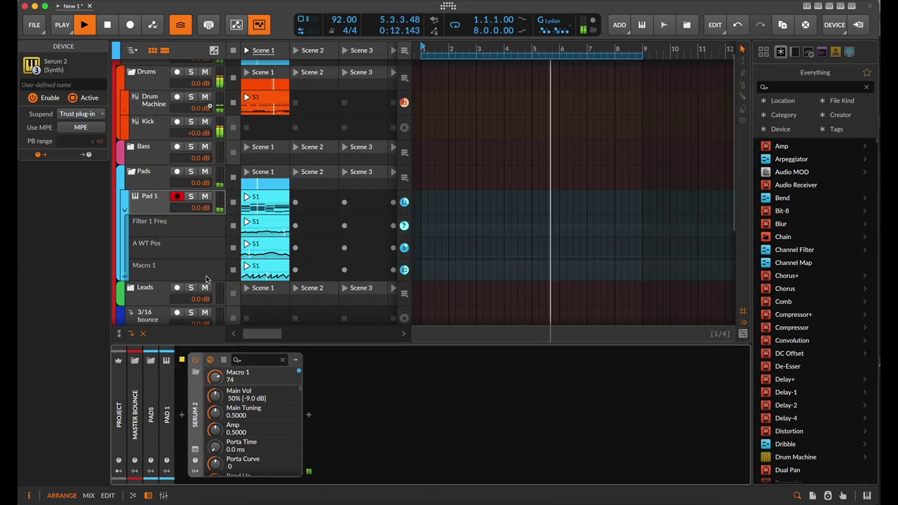
Open Pad 1's Macro 1 automation clip and raise all of the curve's low points together to about 39
click(275, 272)
double_click(275, 272)
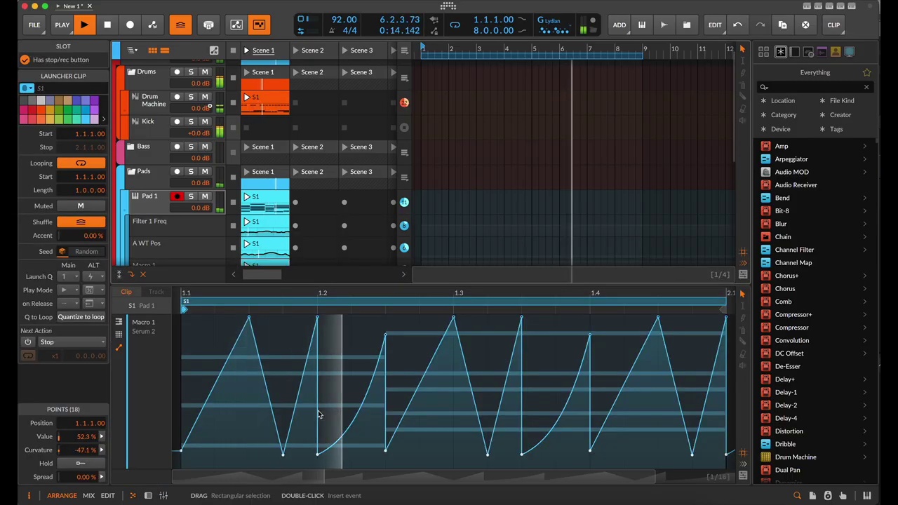
drag(181, 440, 181, 405)
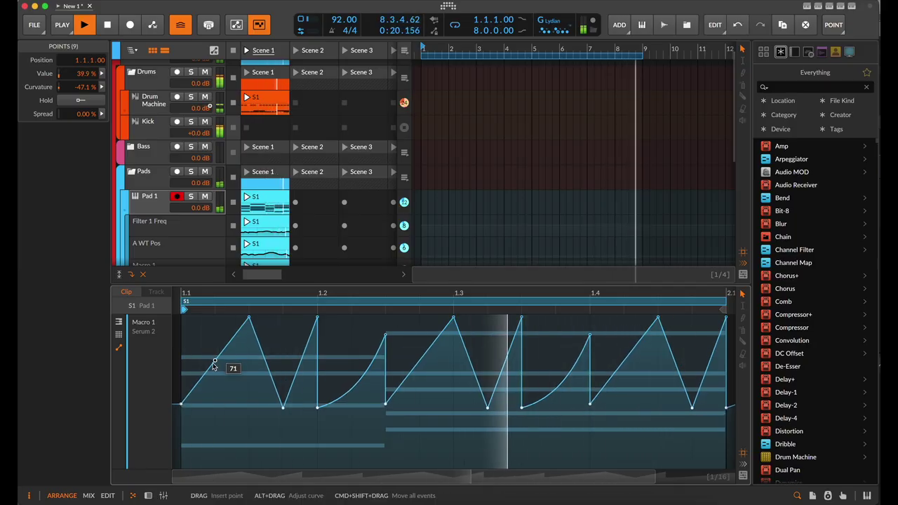
Move the Macro 1 peak at 1.2.1 to 1.1.4, and bend both the curve's first rise and the fall after the moved peak
drag(213, 365, 218, 407)
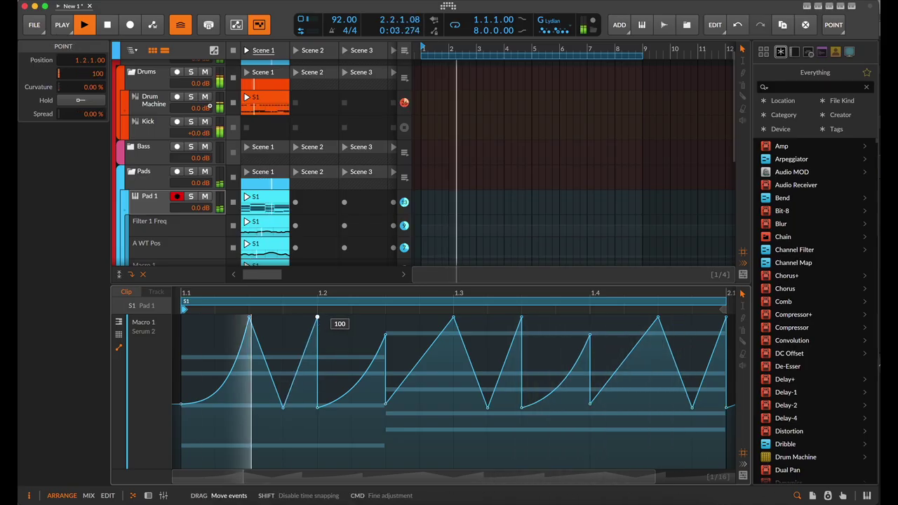
drag(317, 319, 283, 319)
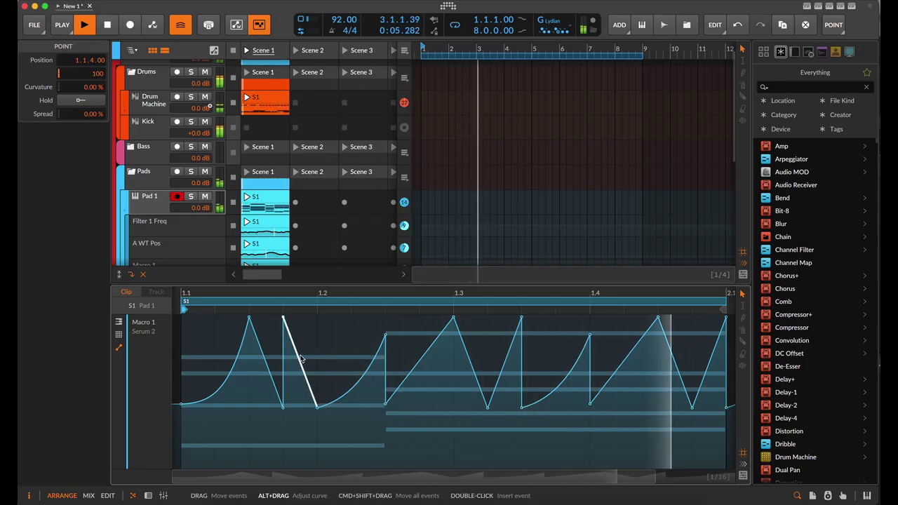
drag(300, 363, 302, 333)
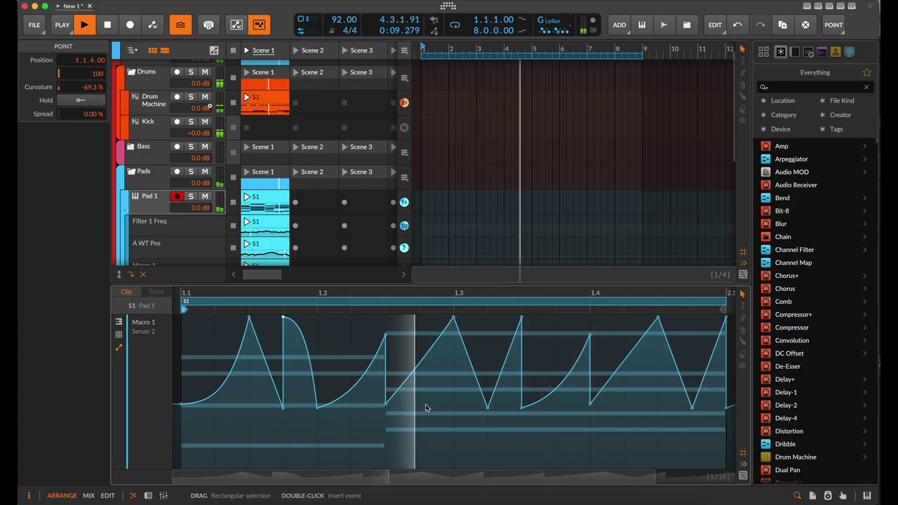
Shift the Macro 1 low point at 1.2.3 to just past 1.2.4 and bend the four segments between 1.2.3 and 1.3.3
drag(385, 405, 425, 342)
double_click(425, 341)
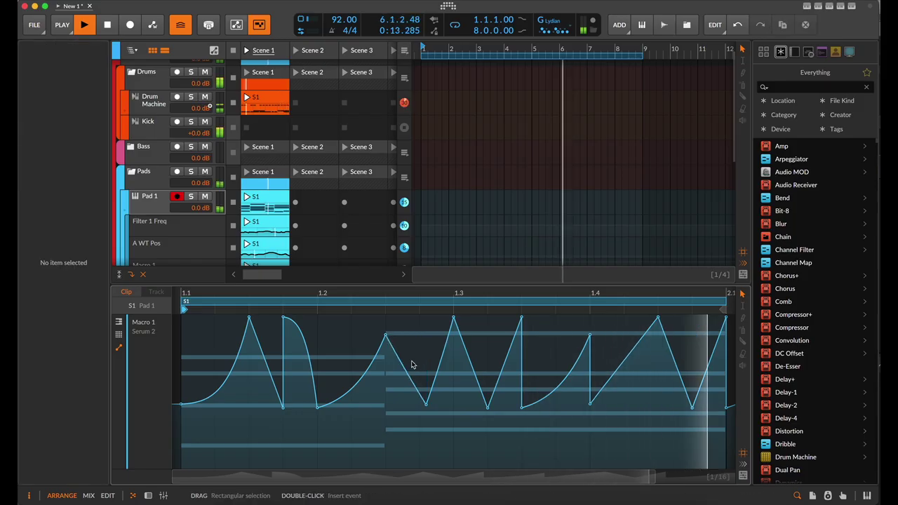
alt+drag(404, 370, 507, 383)
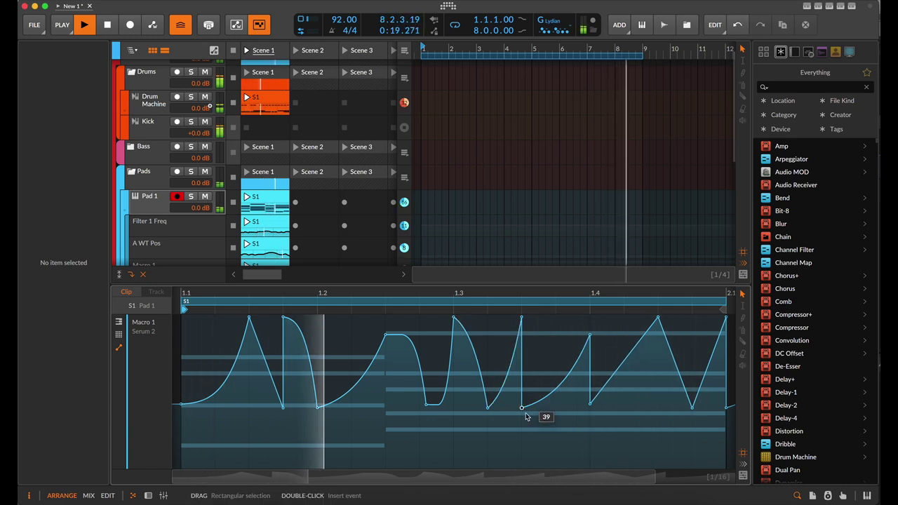
click(521, 408)
scroll(569, 407, down, 3)
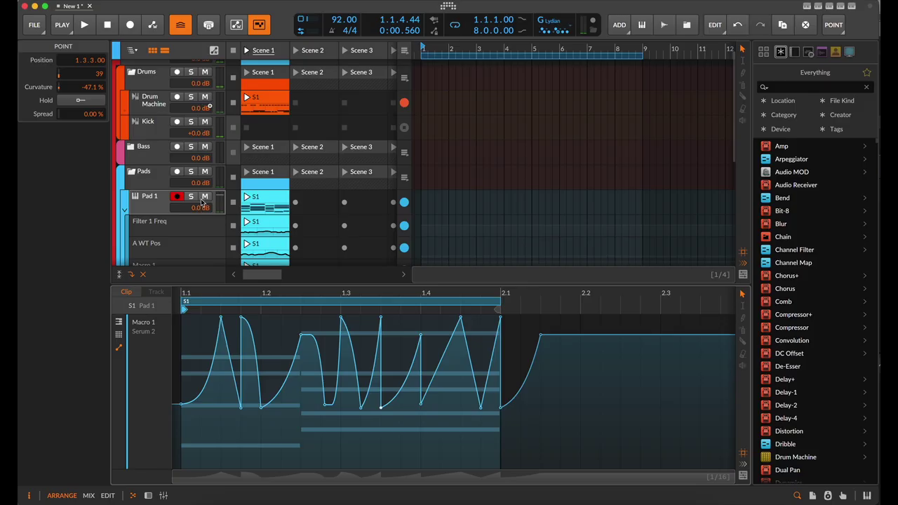
Expand the Bass group, create a Scene 1 clip on Bass 1 and draw eighth-note G1s on the offbeats
scroll(191, 211, down, 3)
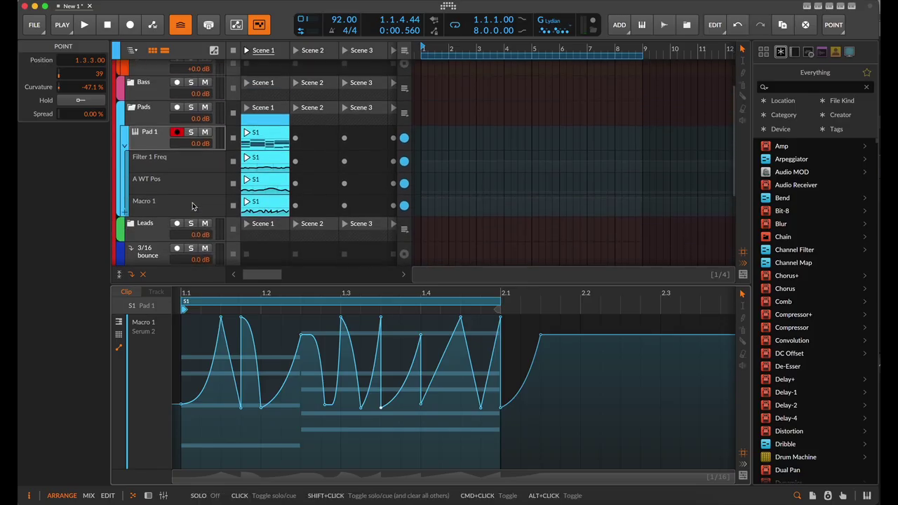
click(130, 93)
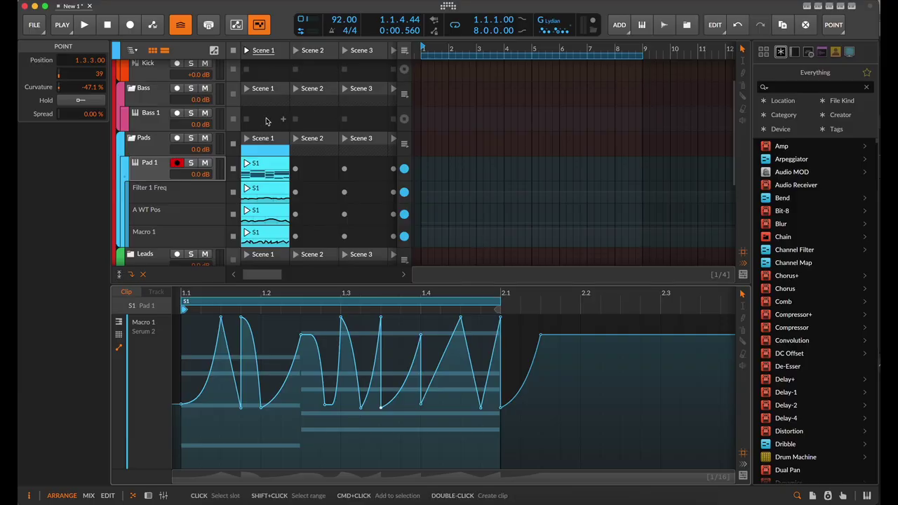
double_click(266, 121)
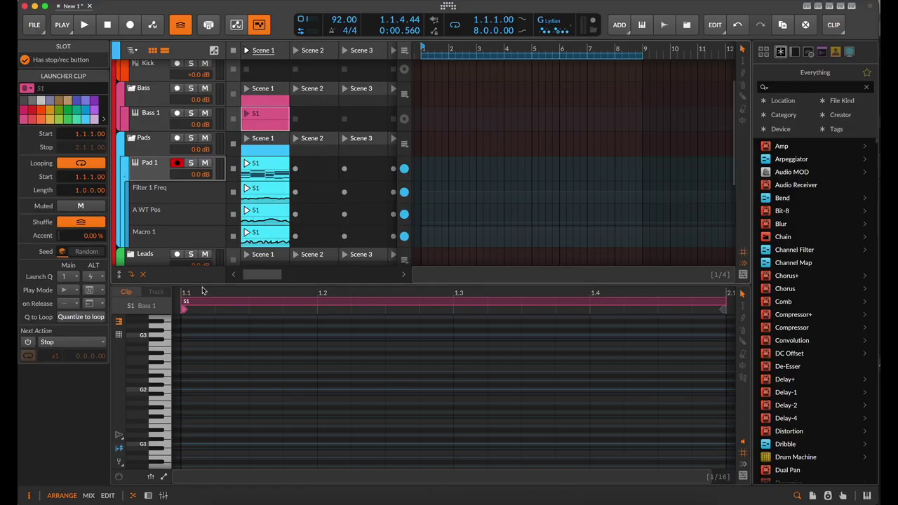
scroll(207, 389, down, 5)
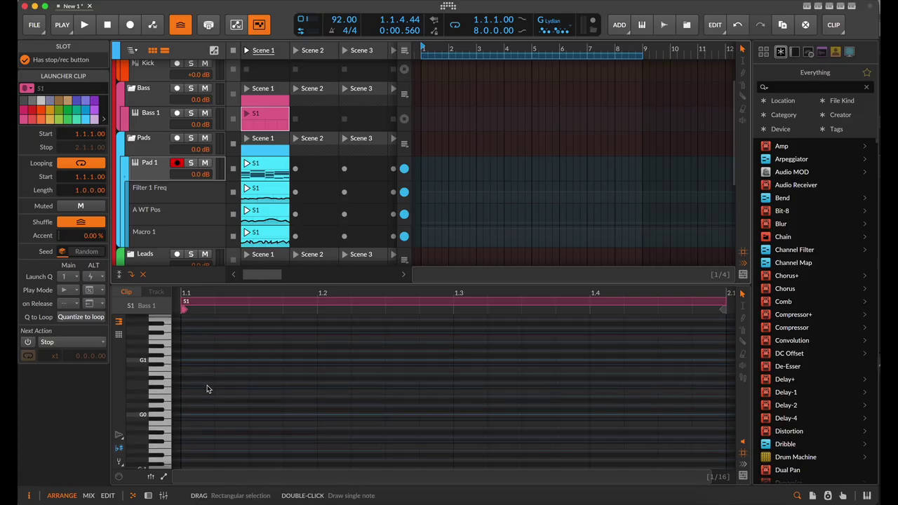
double_click(259, 359)
Insert Serum 2 before the Tool device on Bass 1
key(d)
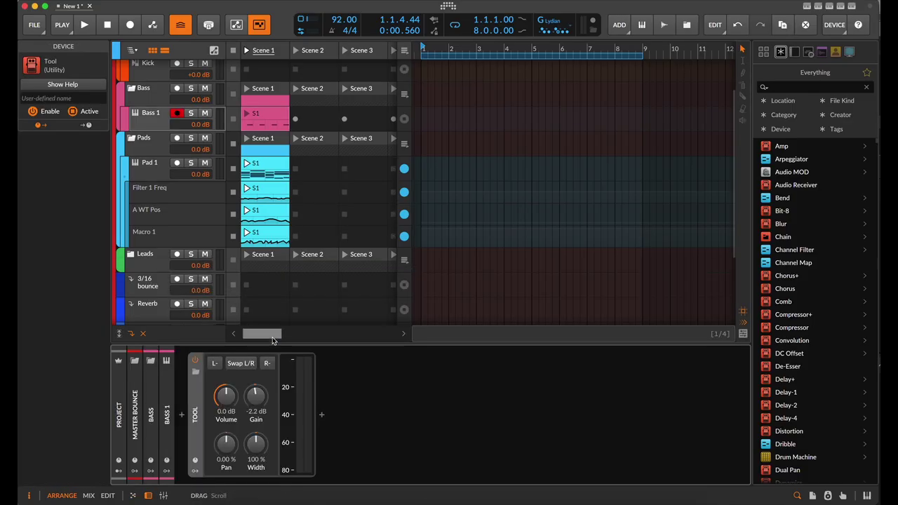
click(181, 415)
text(ser)
click(384, 172)
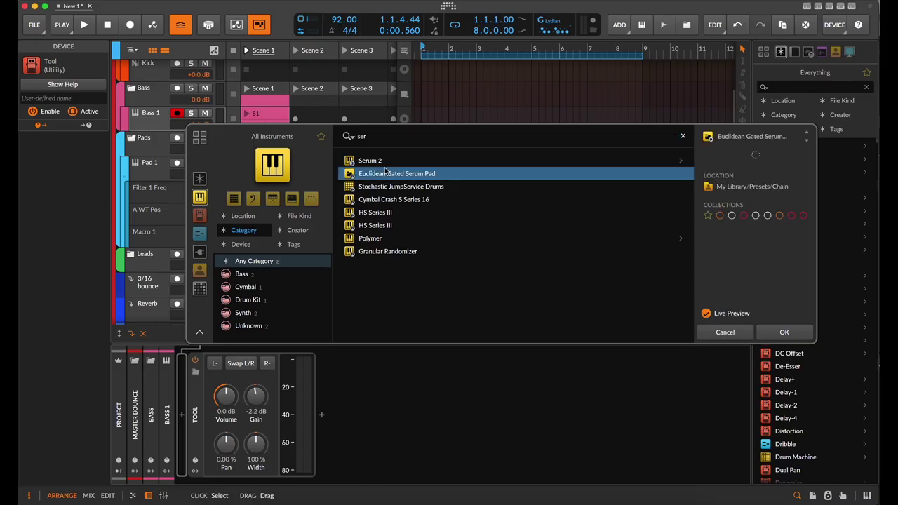
click(384, 163)
click(779, 331)
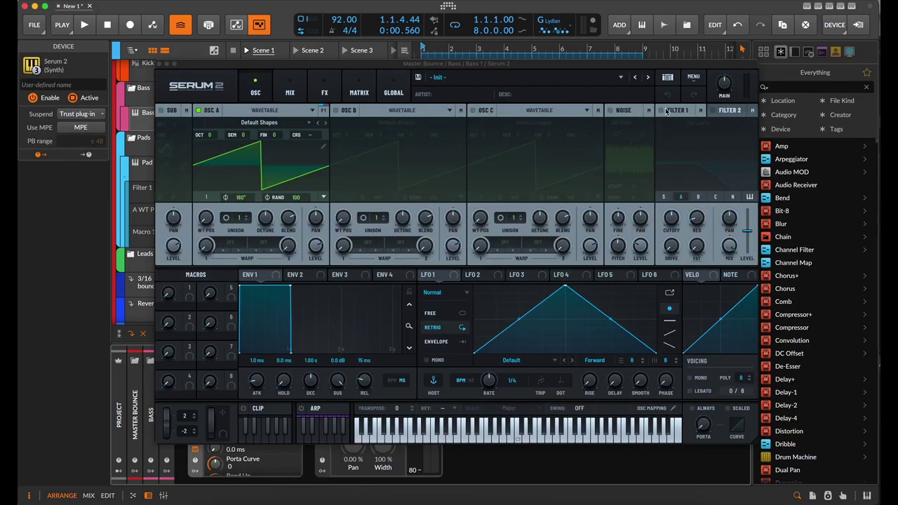
Enable Filter 1 in Serum 2, remove the fundamental harmonic from OSC A's first wavetable frame and close the plug-in
click(661, 111)
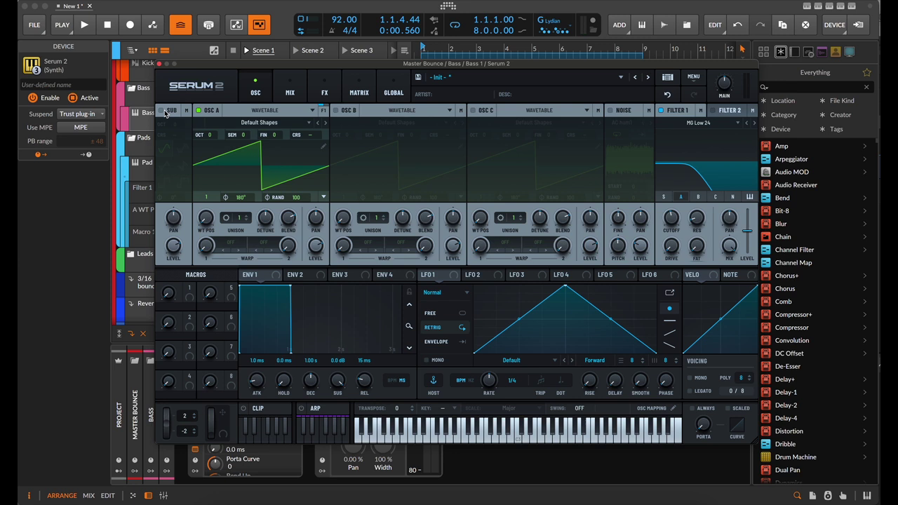
click(323, 147)
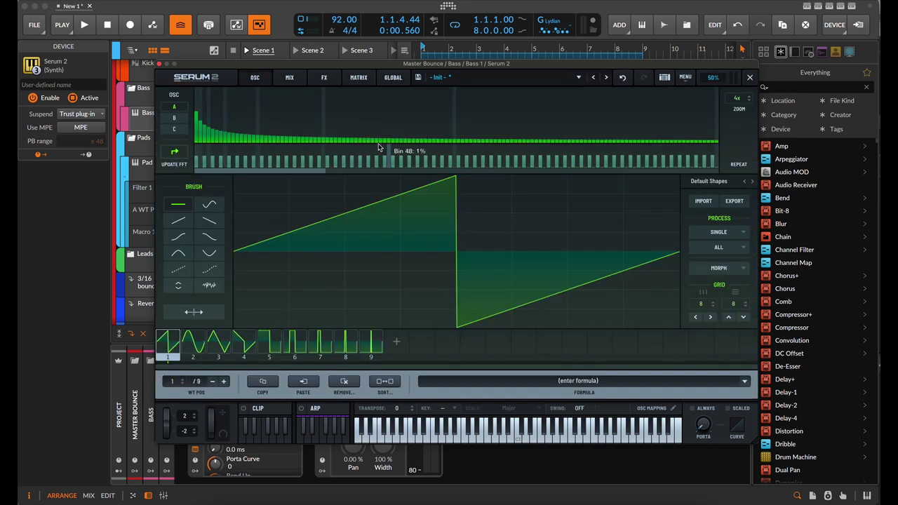
drag(198, 176, 198, 176)
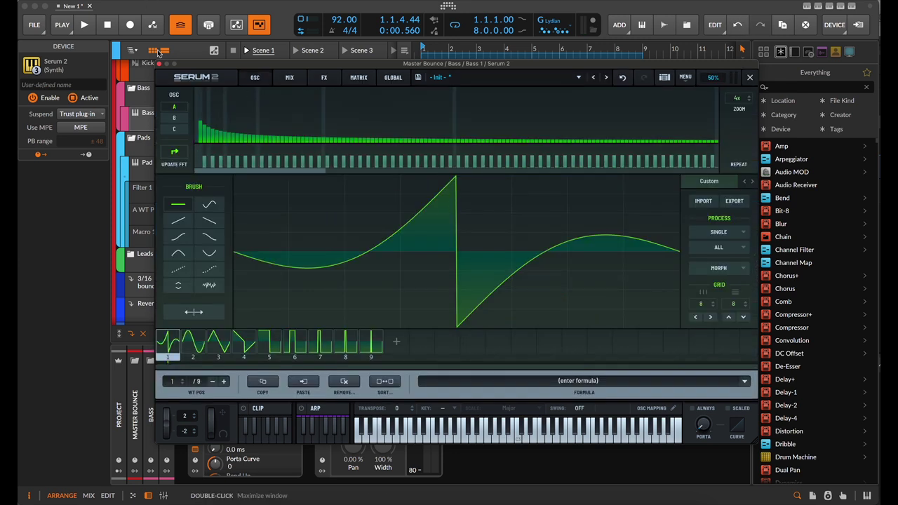
click(160, 64)
In the Bass 1 clip, make the first G1 span 1.1.1 to 1.2.3 and move the second note to D1, extended to 1.3.3
double_click(270, 116)
drag(276, 321, 213, 321)
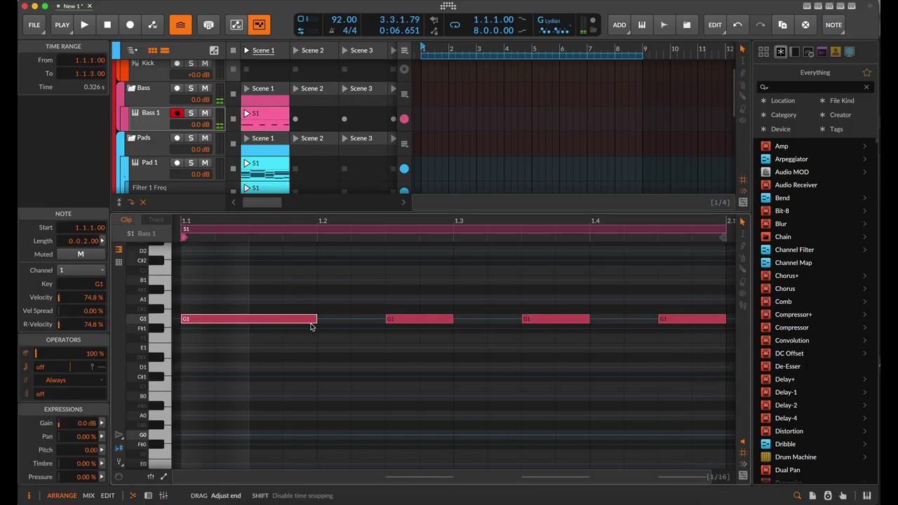
drag(364, 323, 404, 369)
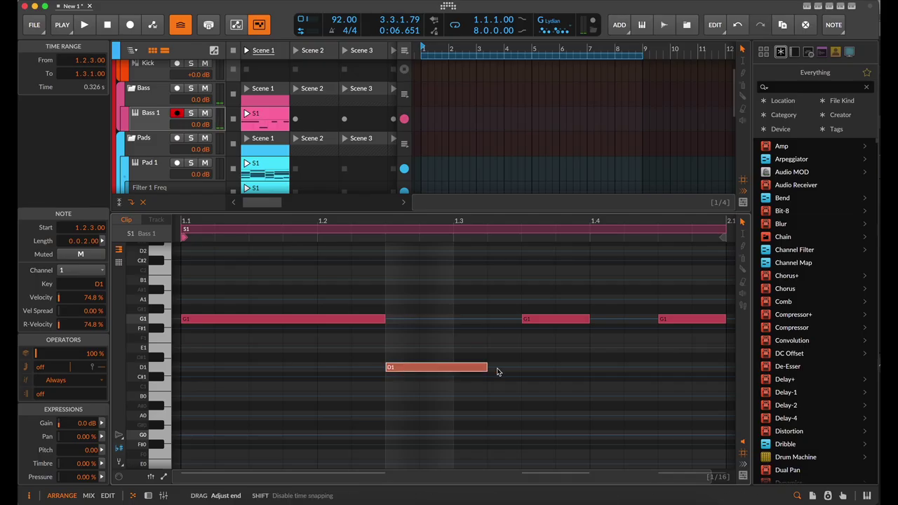
Finish the bass line with F#1 from 1.3.3 to 1.4.1, G1 at 1.4.1 and F#1 at 1.4.3, and play it back
scroll(484, 368, right, 3)
click(492, 314)
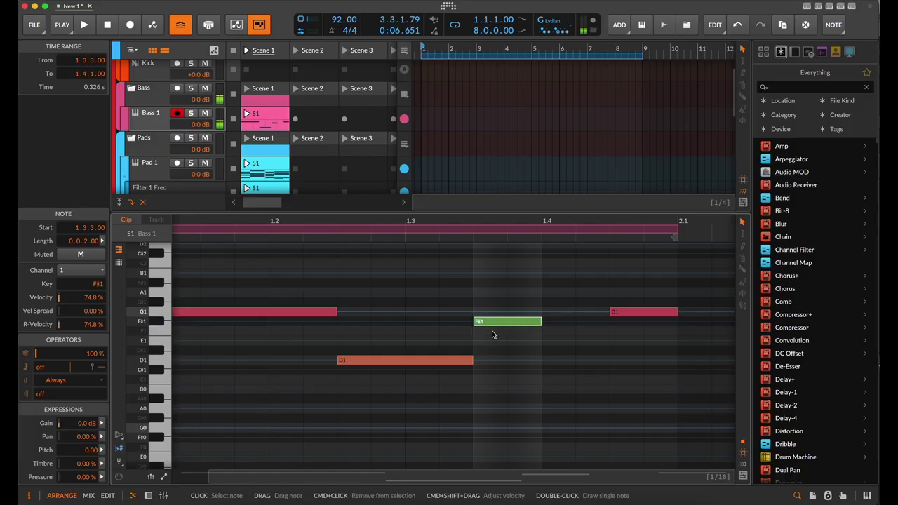
scroll(493, 331, down, 3)
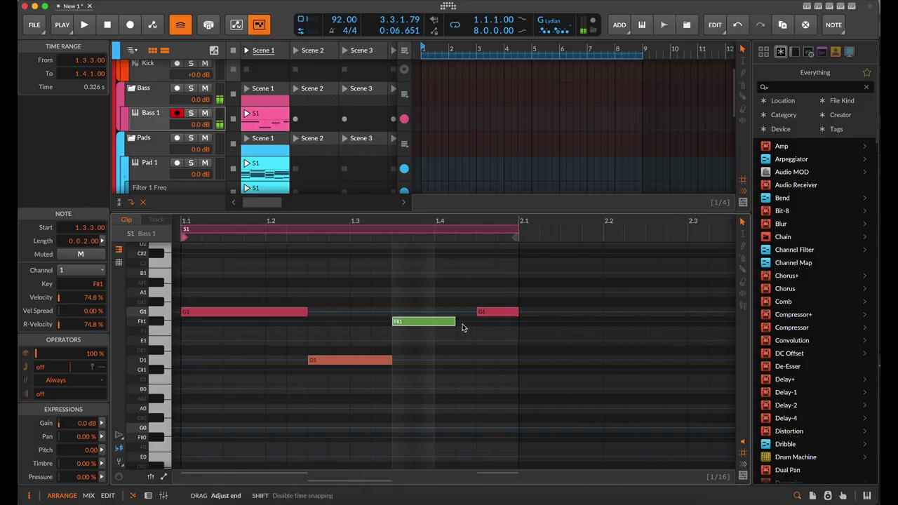
click(490, 315)
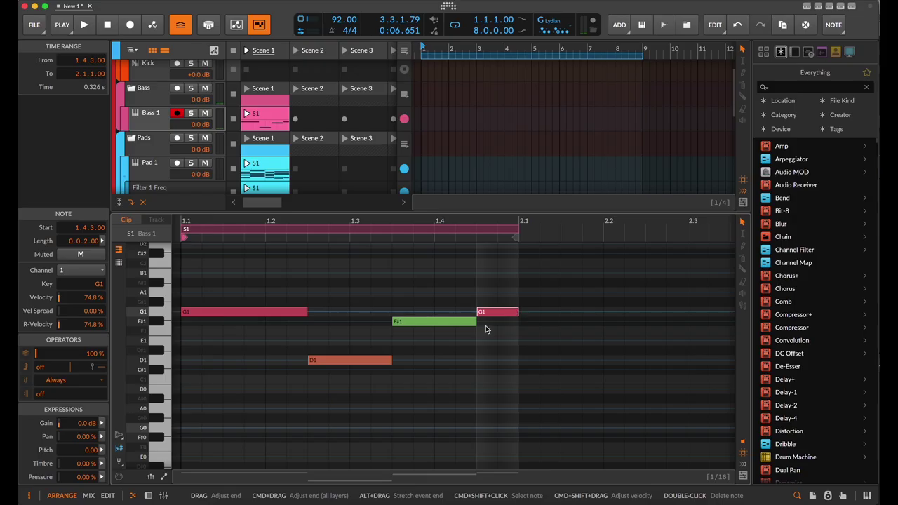
drag(475, 326, 444, 315)
click(507, 324)
key(space)
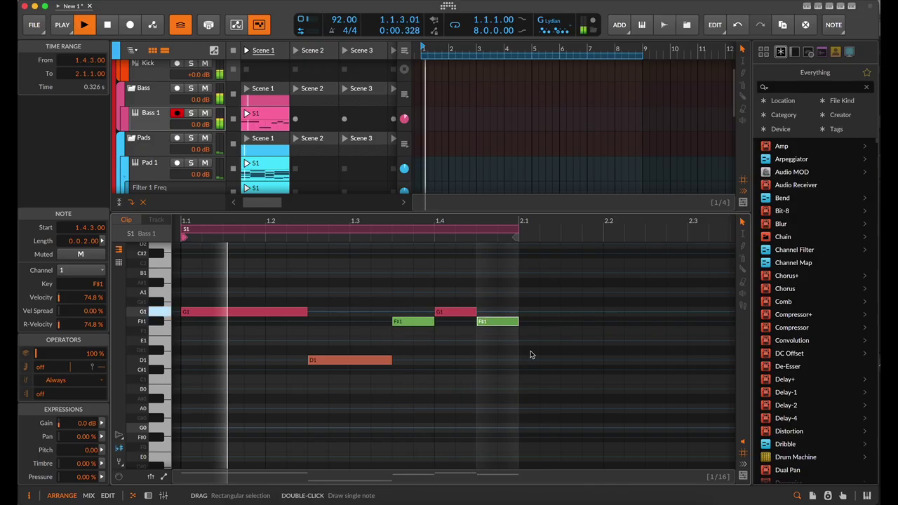
key(minus)
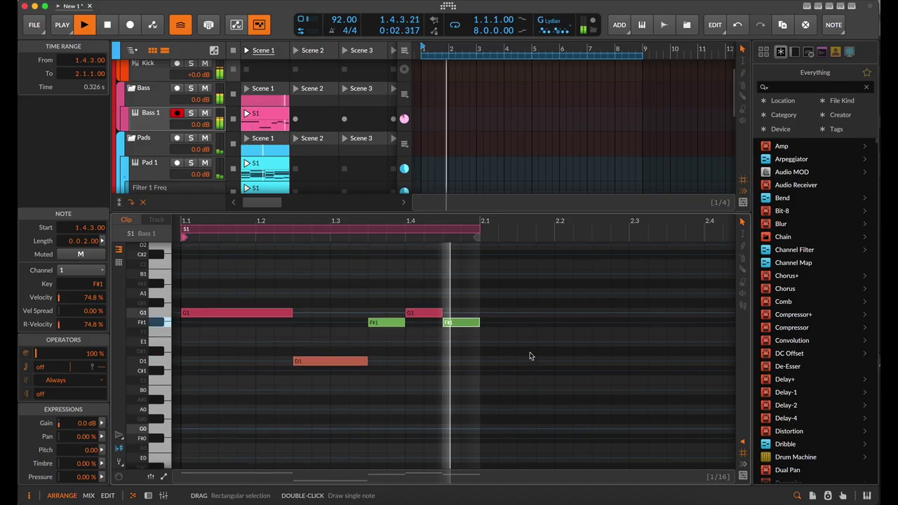
key(minus)
key(space)
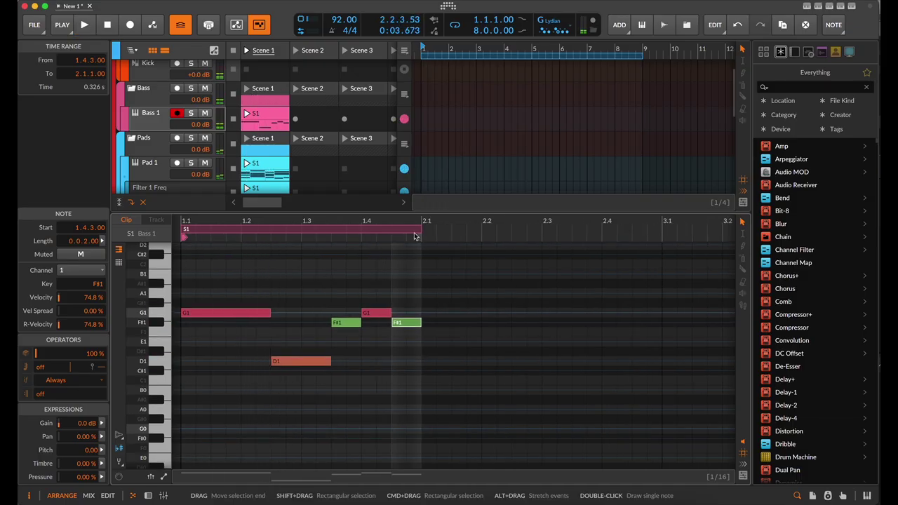
Extend the Bass 1 clip loop to two bars, stretch all the notes to double length and audition the result
drag(421, 230, 546, 240)
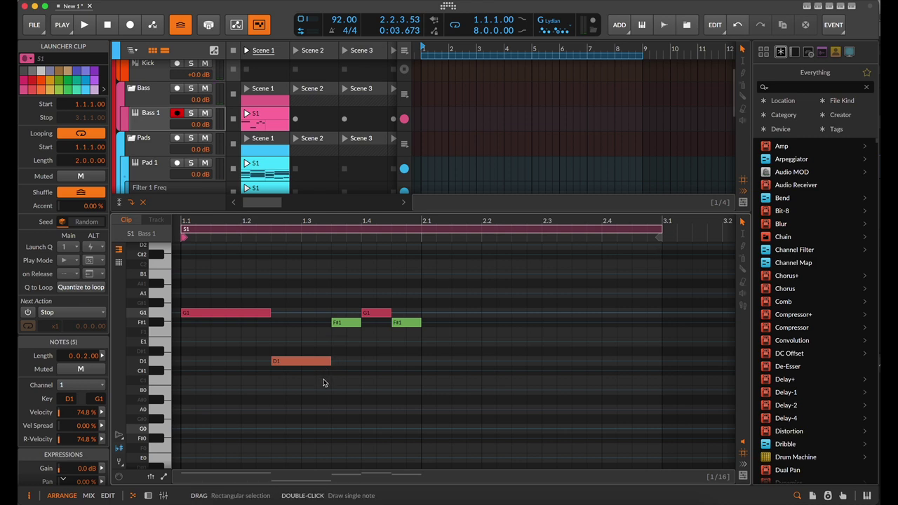
click(307, 363)
key(super+a)
key(alt+shift+Up)
key(space)
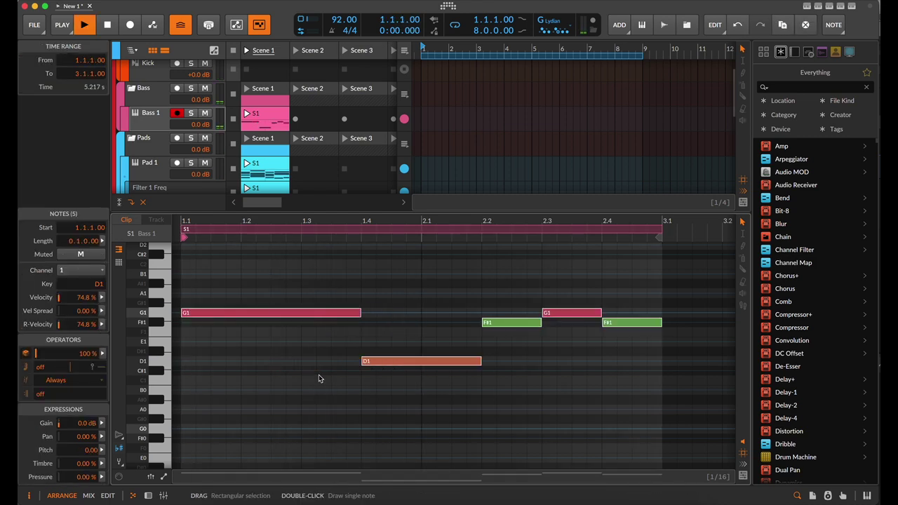
scroll(378, 387, down, 1)
scroll(378, 387, down, 1)
key(space)
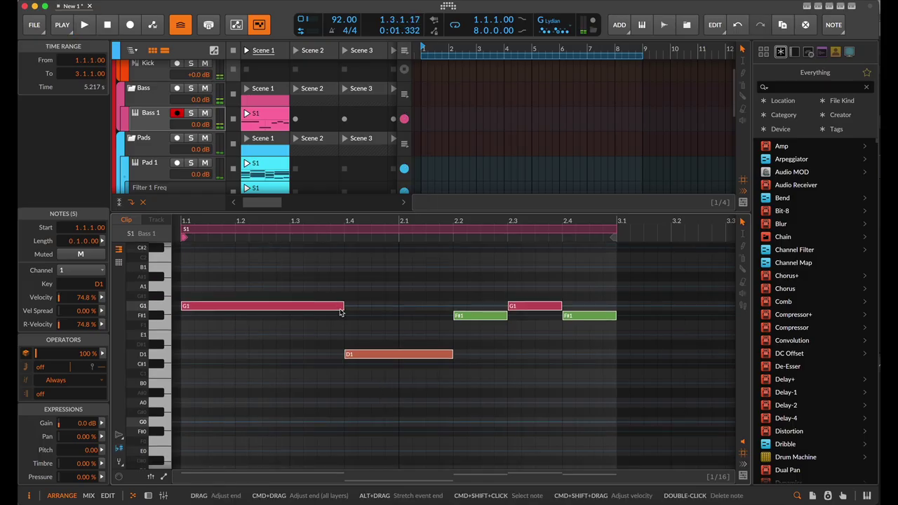
Shorten the first G1 to end at 1.2.3, make the D1 a one-beat note starting there, and play the clip
click(326, 344)
drag(344, 314, 262, 314)
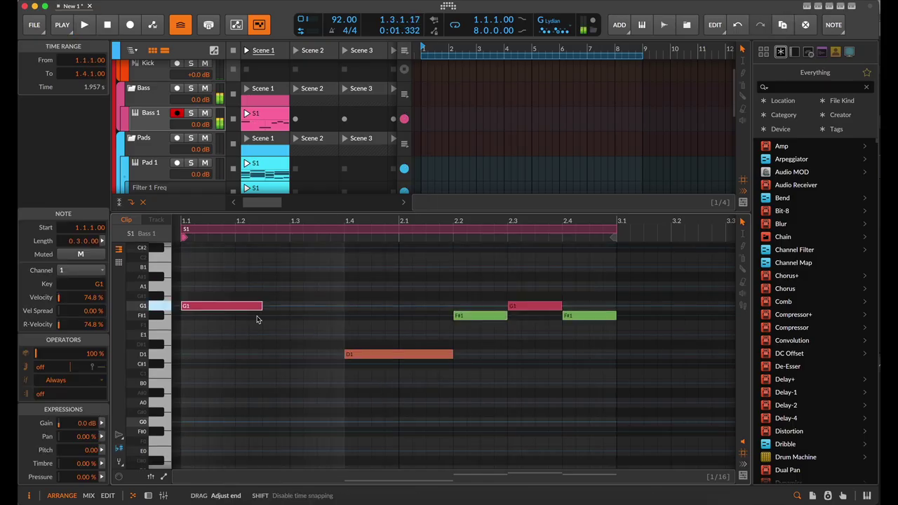
drag(346, 356, 293, 361)
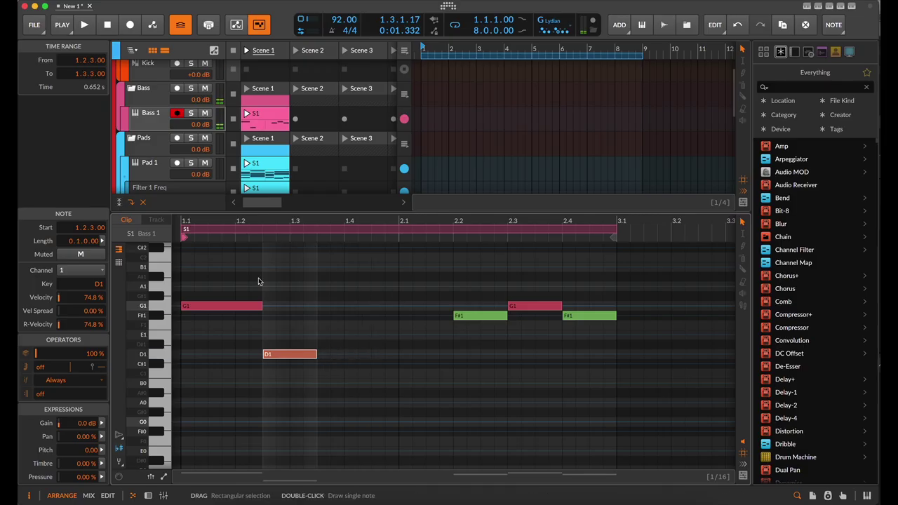
key(space)
scroll(252, 308, up, 1)
key(space)
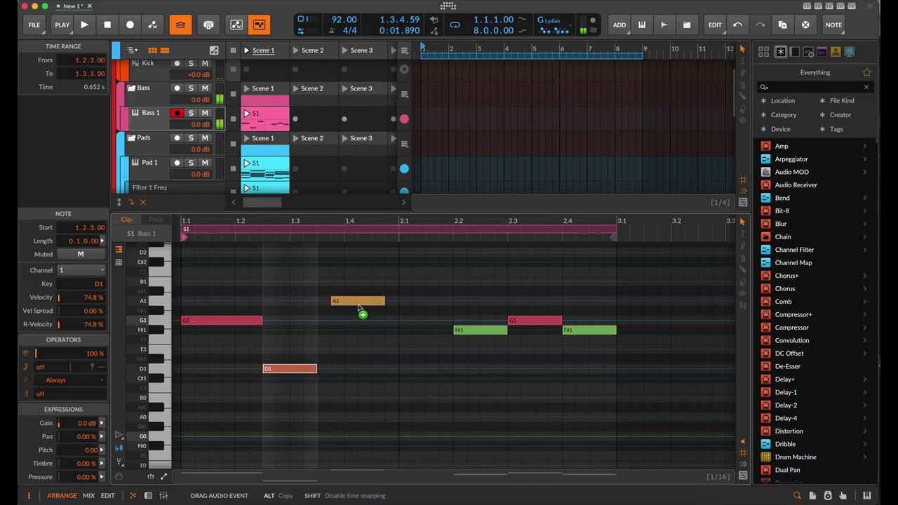
Copy the D1 note to A1 at 1.3.3, trim the original D1's start to 1.2.4 and play the clip
drag(349, 307, 350, 308)
key(space)
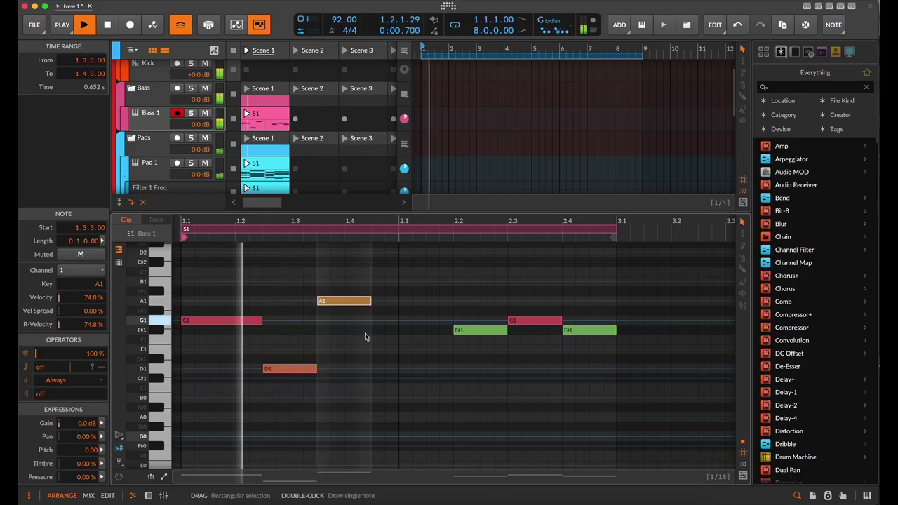
drag(268, 371, 282, 370)
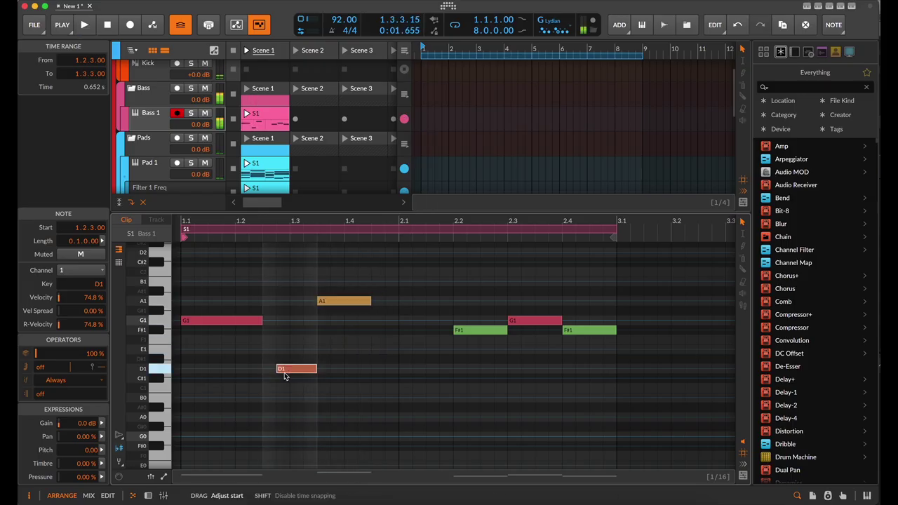
key(space)
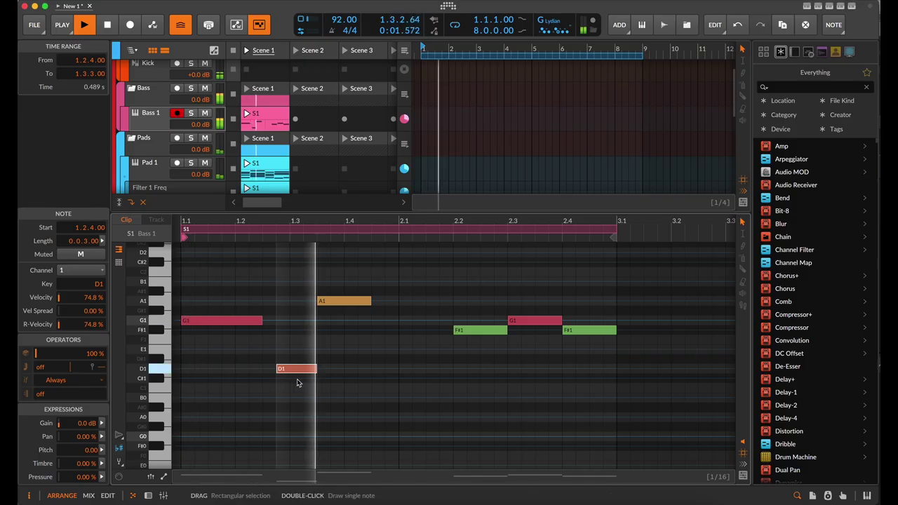
Move the A1 note to start at 1.4.1 and play the bass clip
key(space)
drag(337, 307, 365, 306)
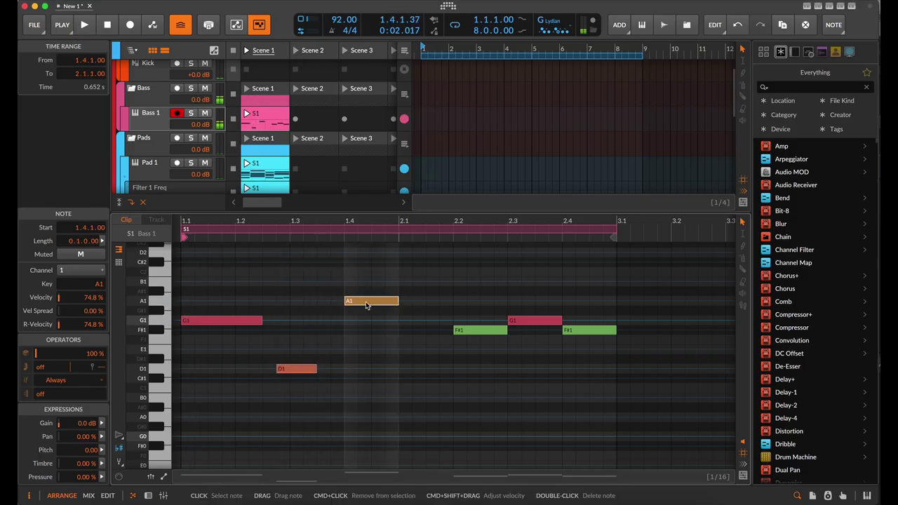
click(315, 370)
key(space)
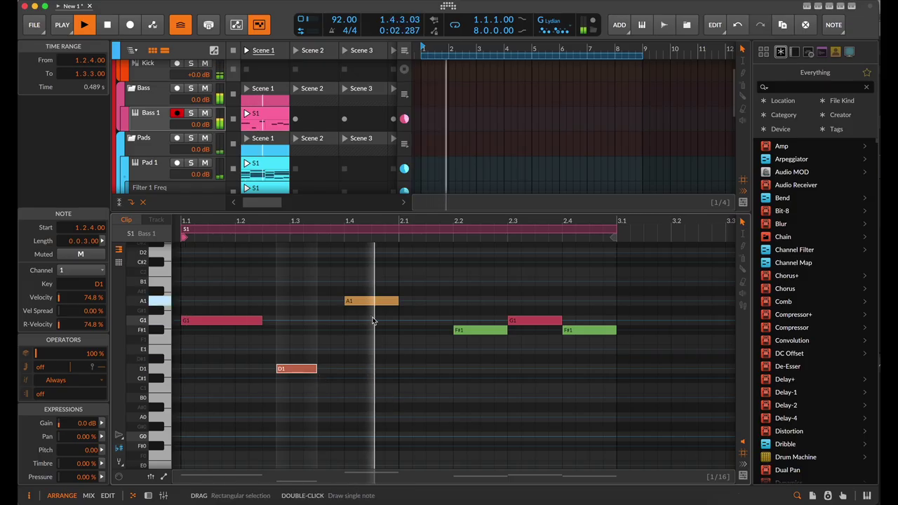
Trim the start of the A1 note to 1.4.2 and audition the bass line
key(space)
drag(349, 307, 362, 307)
key(space)
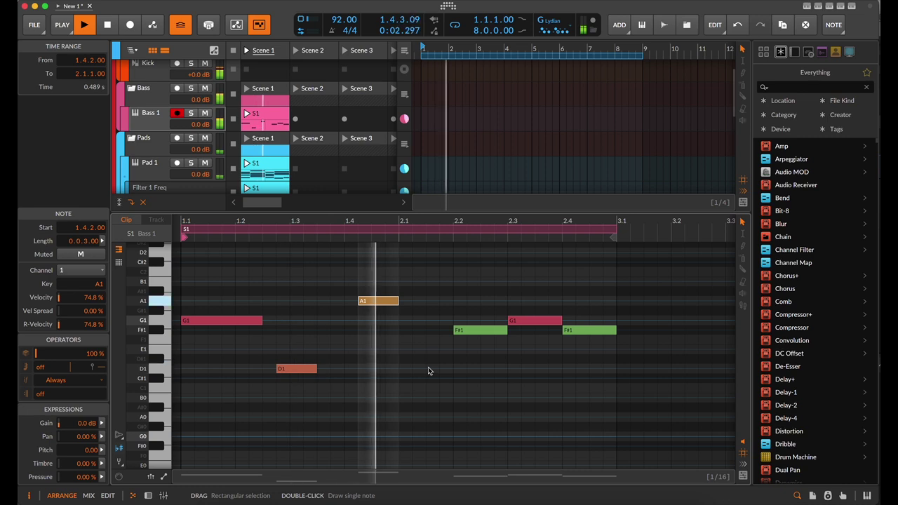
key(space)
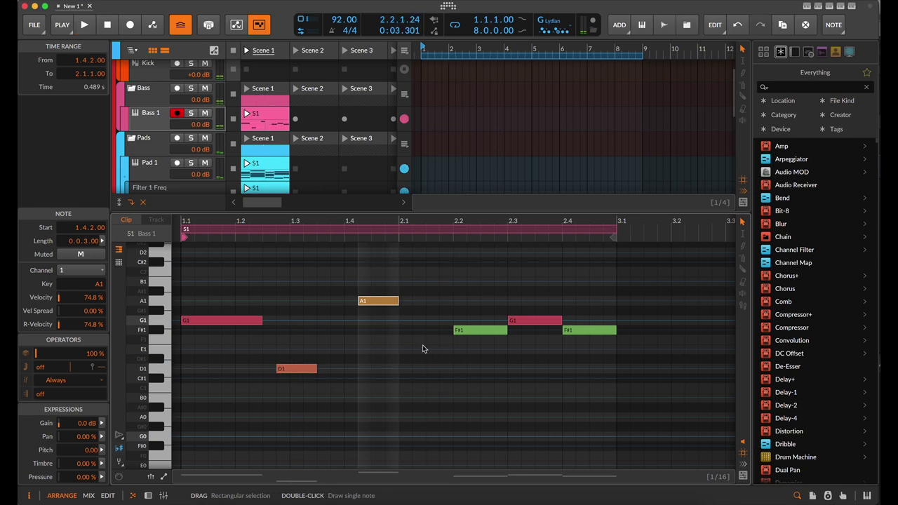
Copy the D1 note to A0 at 2.1.1 and play the clip through it
click(308, 370)
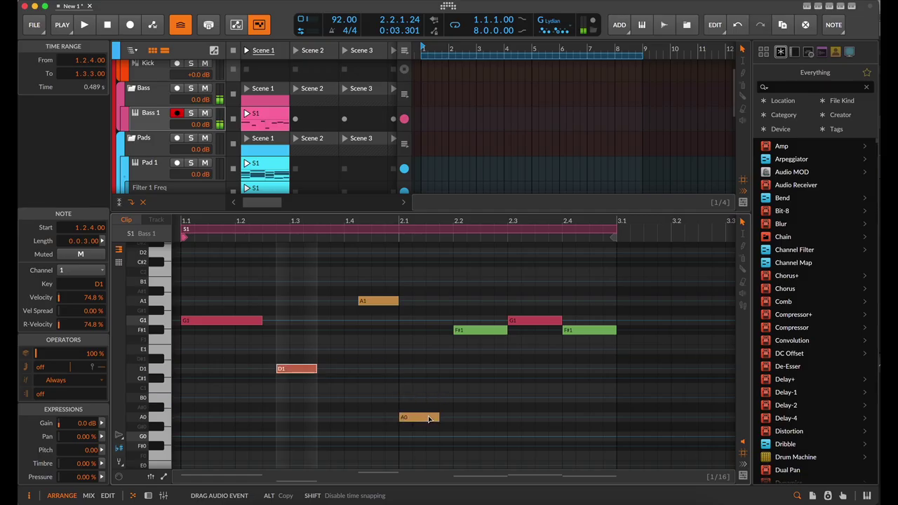
click(429, 418)
key(space)
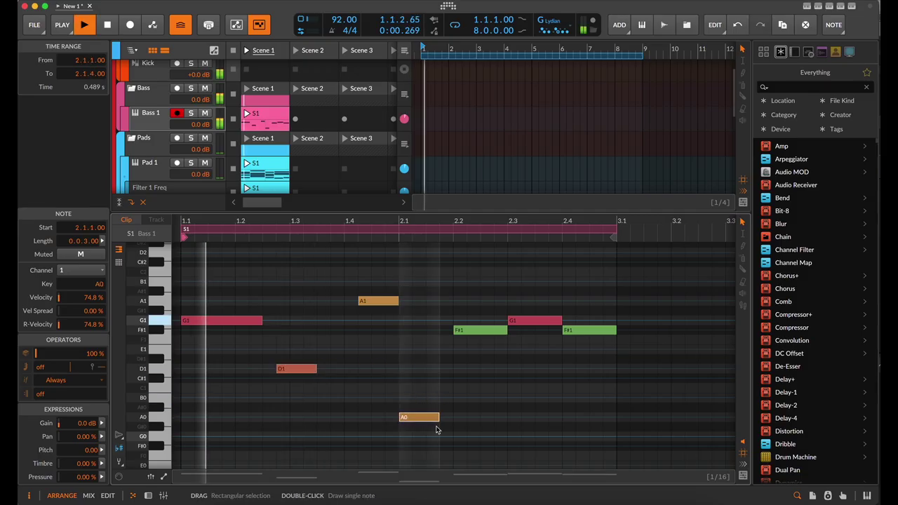
scroll(442, 424, up, 3)
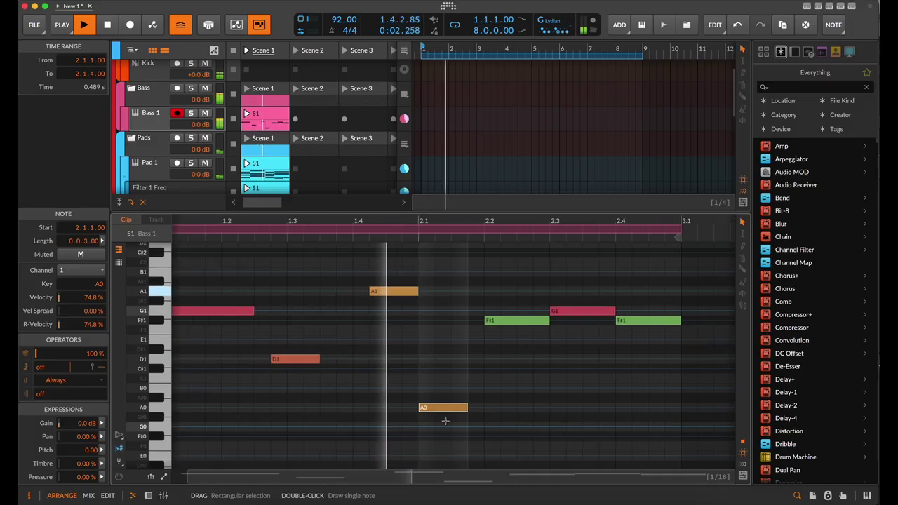
key(space)
Raise the note at 2.1.1 to C#1 and play the bass line back
scroll(458, 415, up, 1)
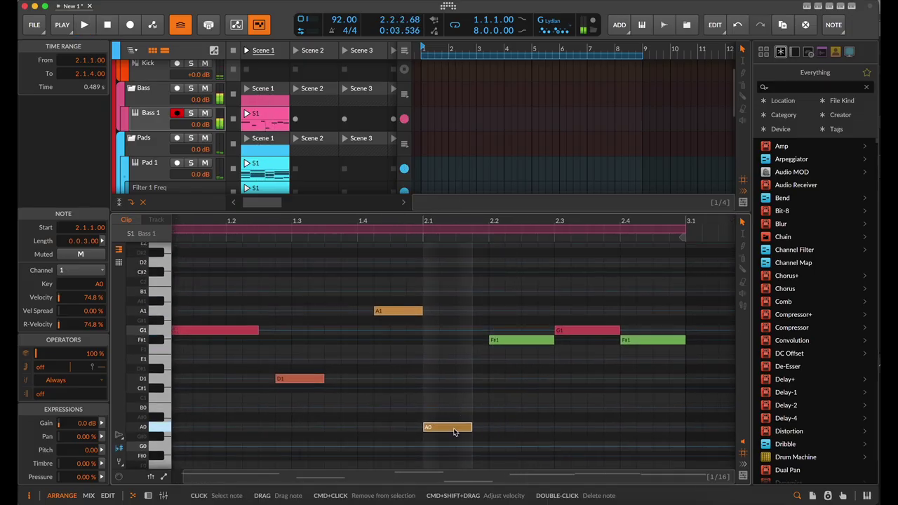
drag(453, 397, 451, 393)
key(space)
scroll(469, 397, down, 1)
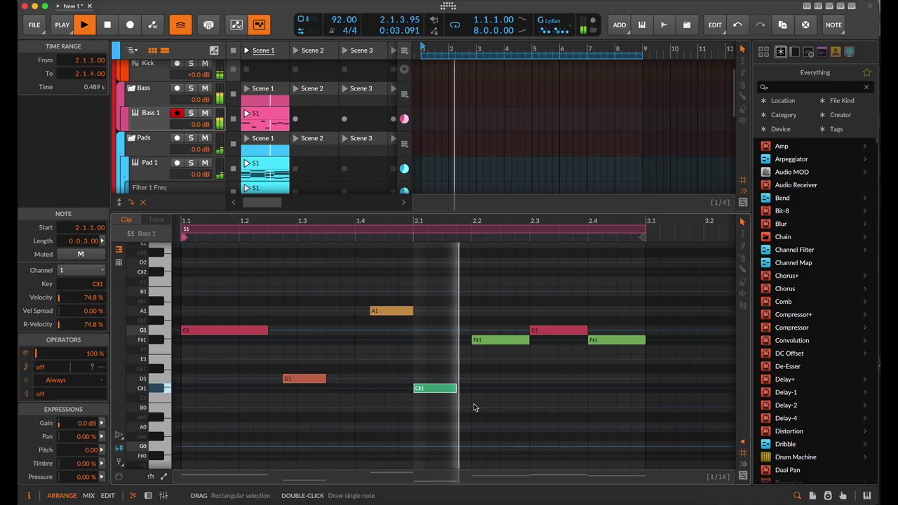
Extend the C#1 note to 2.2.3 and move the start of the following F#1 note to 2.2.3.00
key(space)
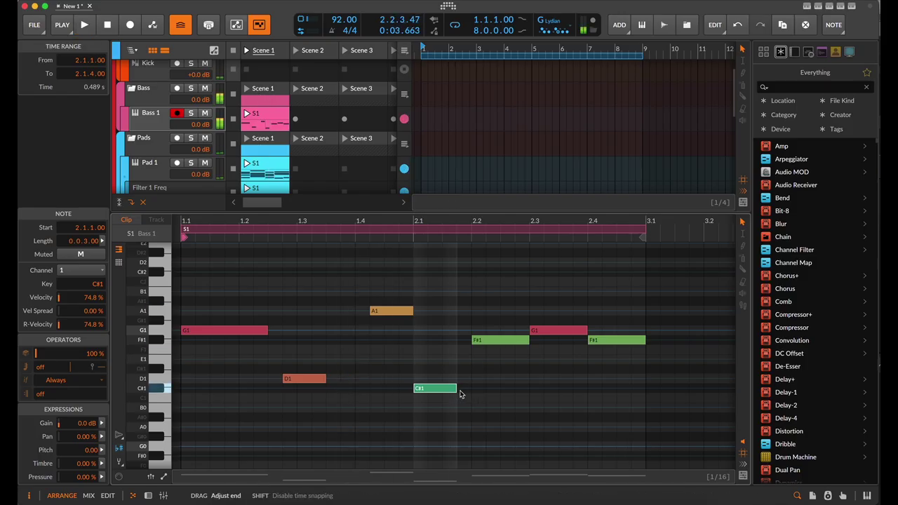
drag(514, 396, 502, 395)
click(474, 342)
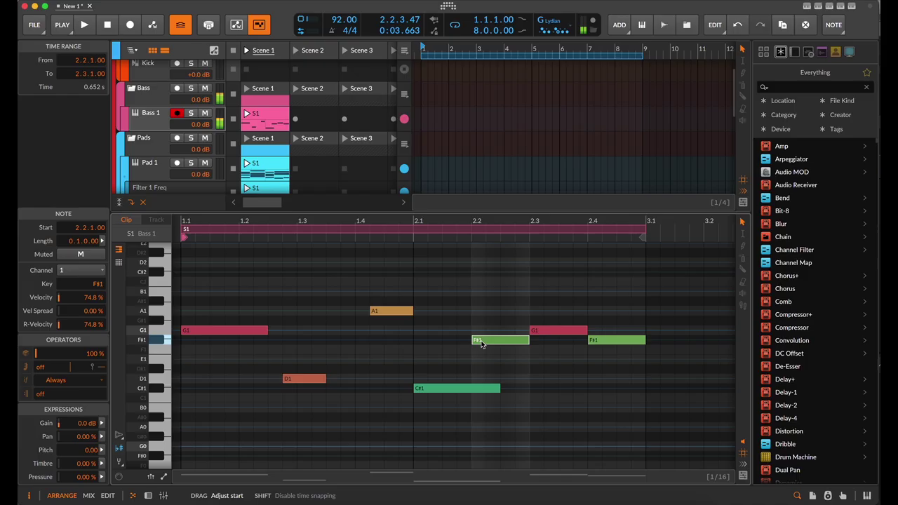
key(space)
scroll(508, 362, down, 2)
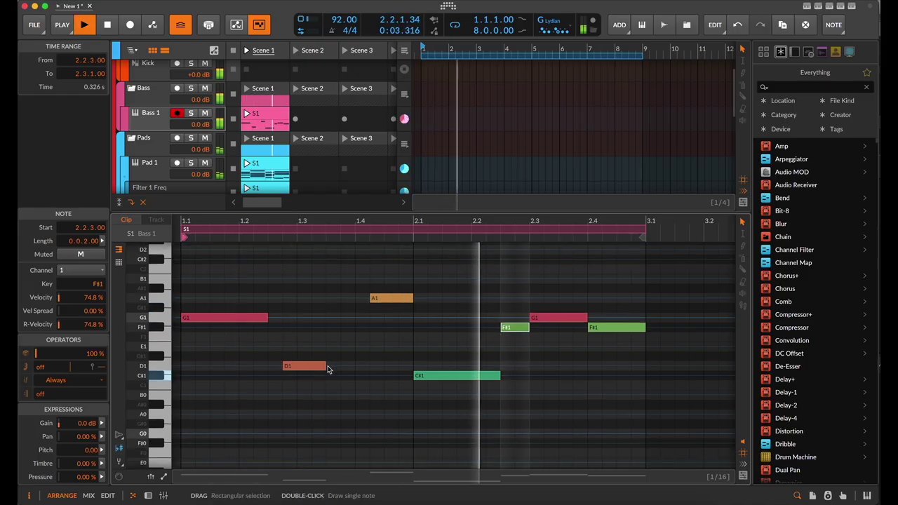
Lengthen the D1 note to one beat and move the A1 note's start back to 1.4.1.00
drag(323, 367, 342, 368)
drag(370, 301, 357, 301)
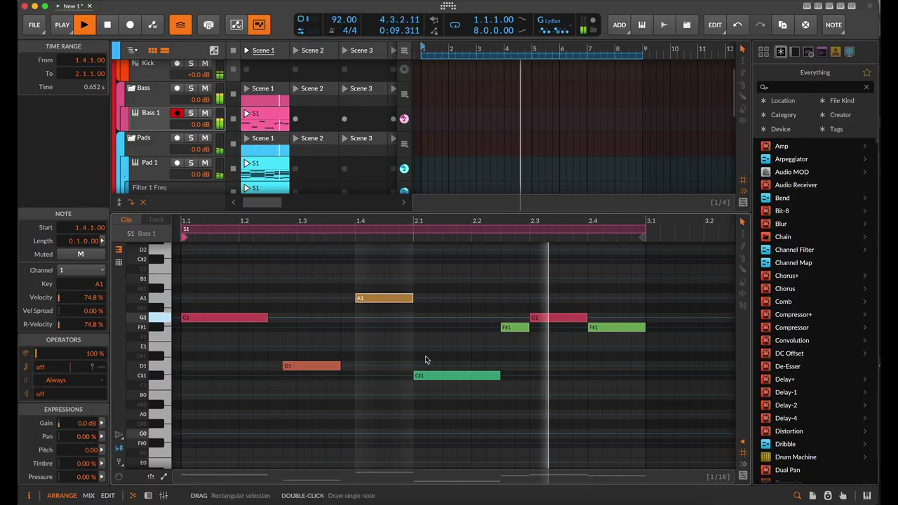
Lengthen the first F#1 and second G1 notes to one beat each, trimming the starts of the notes that follow them
drag(531, 317, 557, 327)
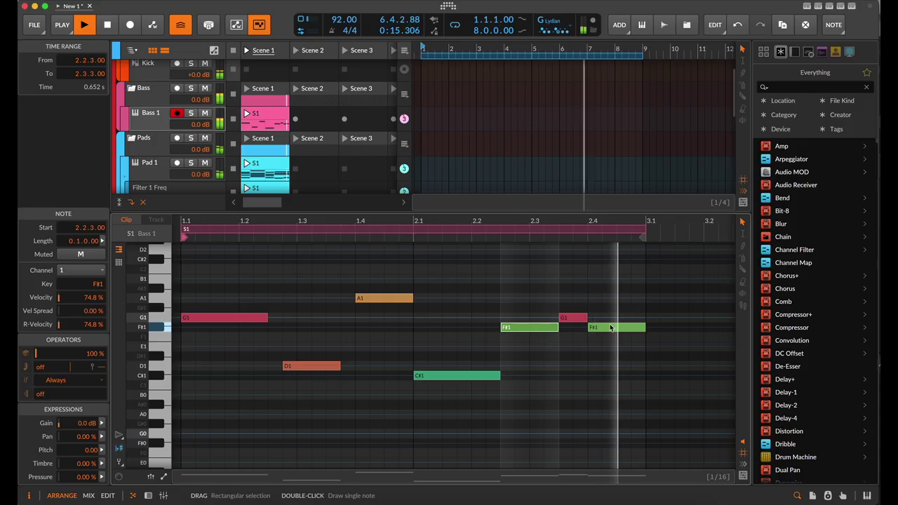
drag(589, 329, 616, 319)
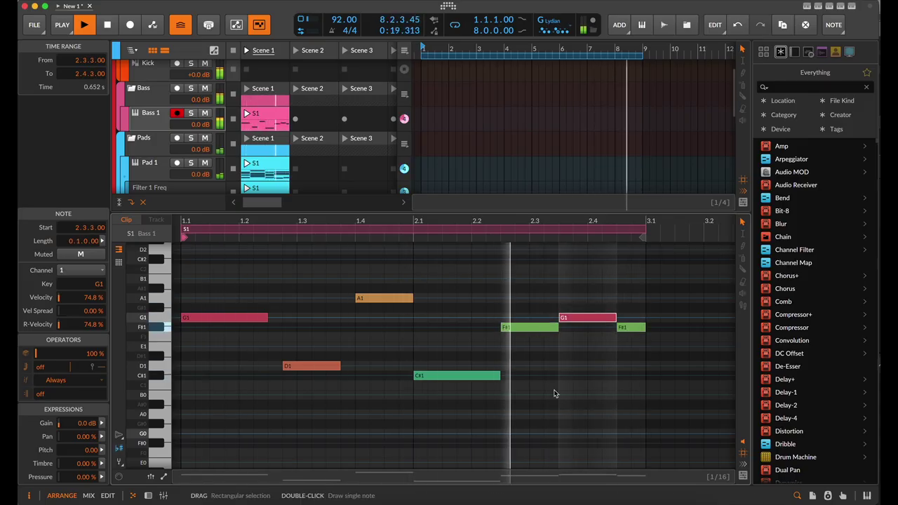
scroll(553, 391, down, 1)
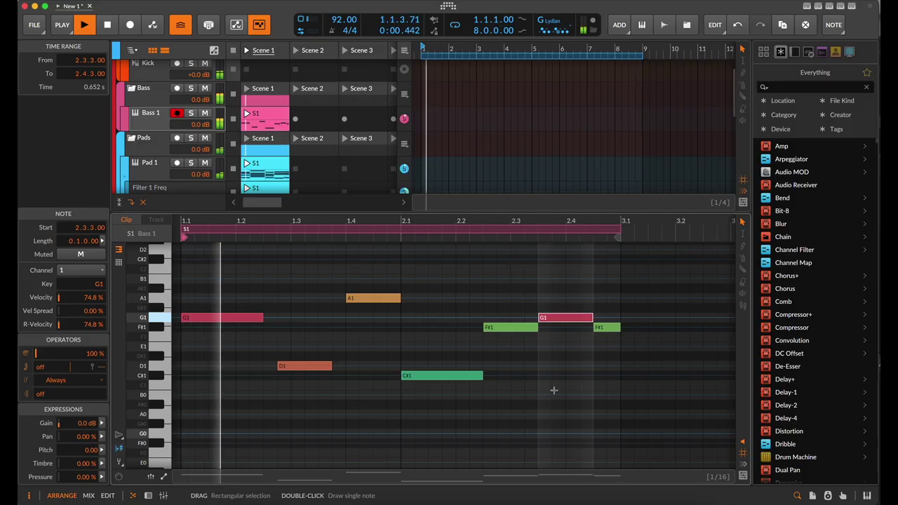
scroll(554, 391, down, 1)
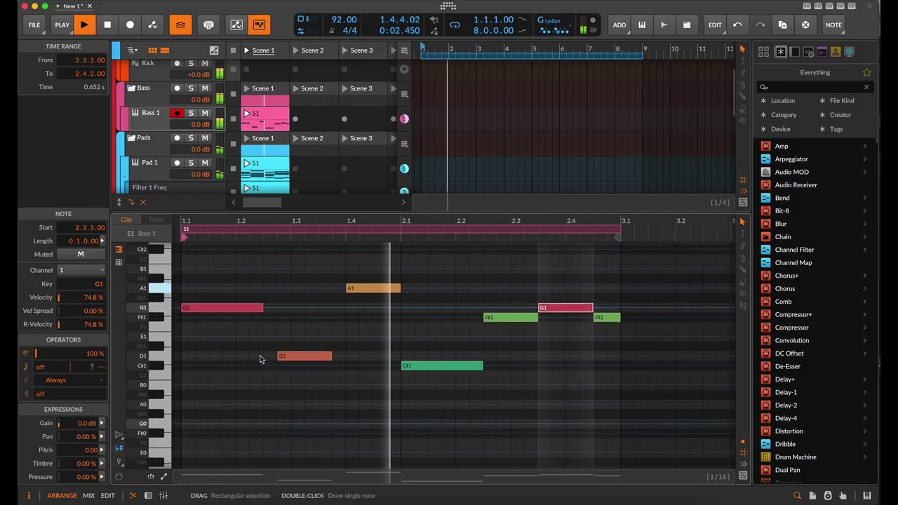
Overlap the bass notes by extending the first G1 to 0.2.0.15, A1 past 2.1 and the first F#1 to 0.1.0.73
drag(263, 307, 277, 307)
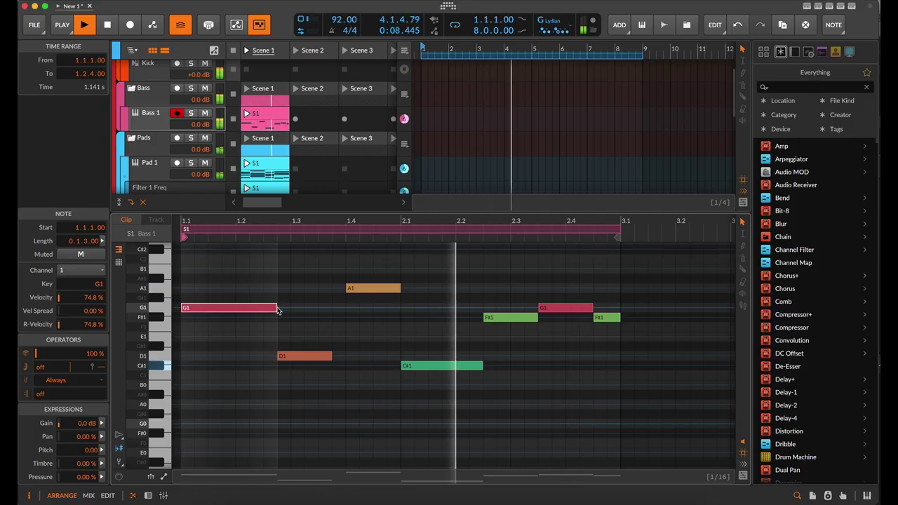
drag(279, 310, 292, 309)
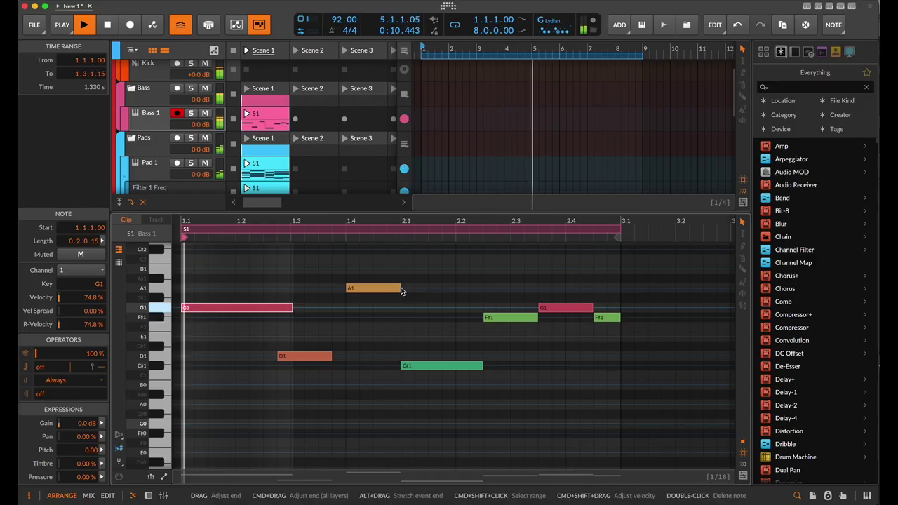
drag(400, 289, 419, 289)
drag(537, 318, 548, 317)
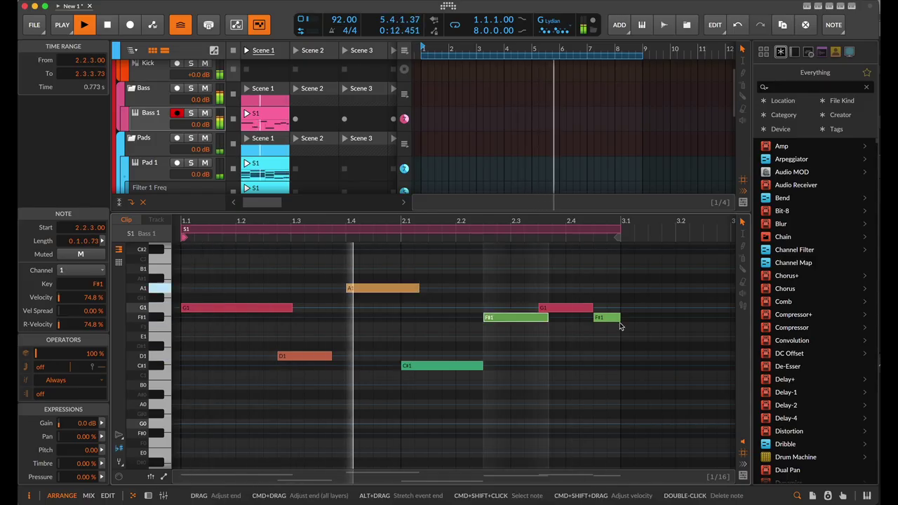
key(space)
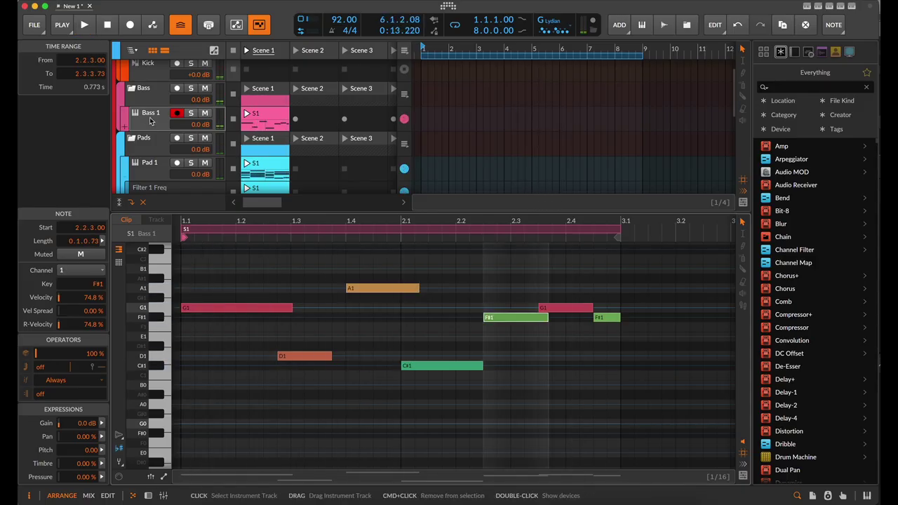
In Bass 1's Serum 2, set oscillator A's random phase to 0 and its unison to 2 voices
double_click(149, 121)
click(195, 451)
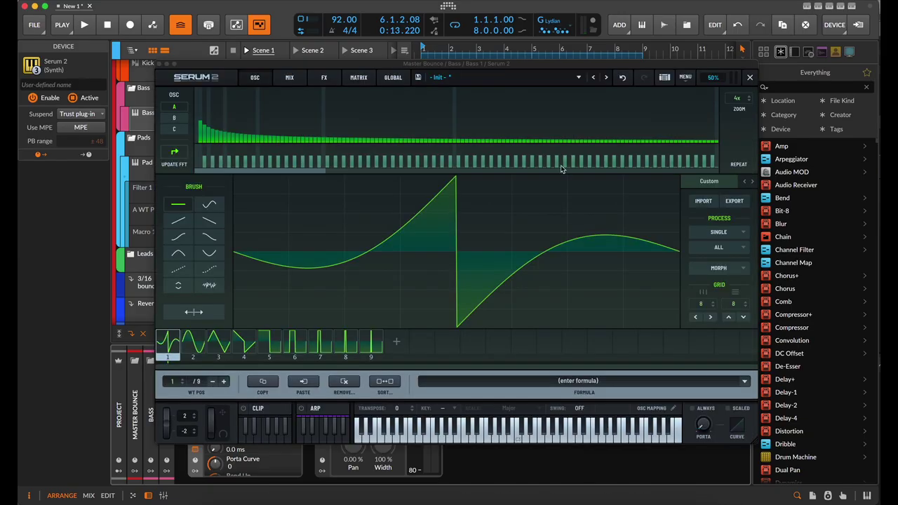
click(256, 82)
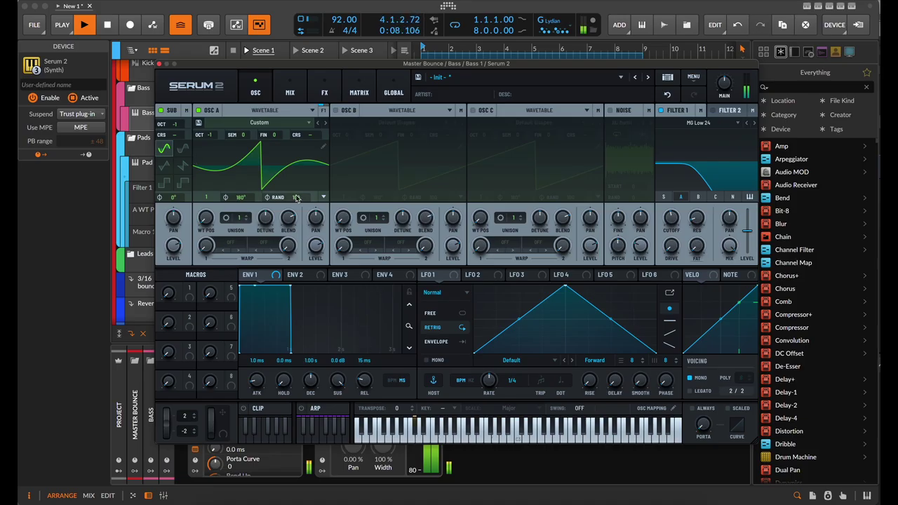
drag(296, 198, 268, 379)
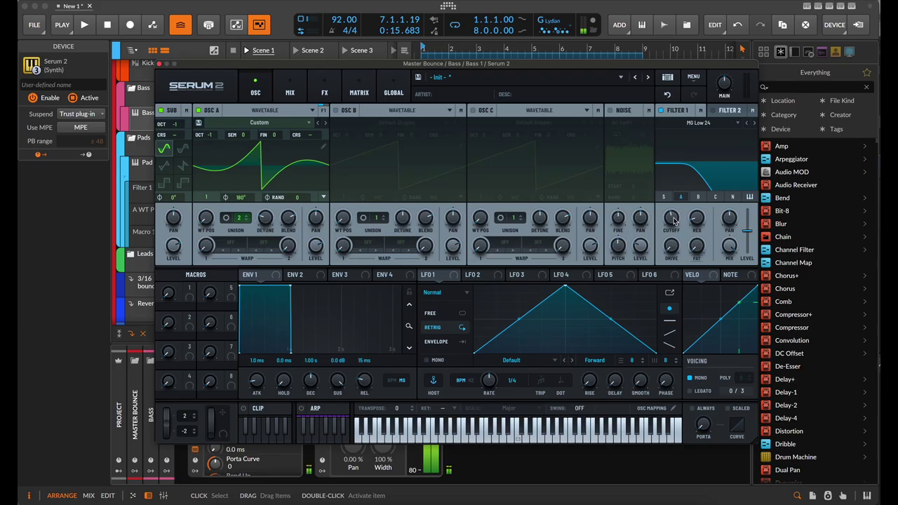
click(160, 63)
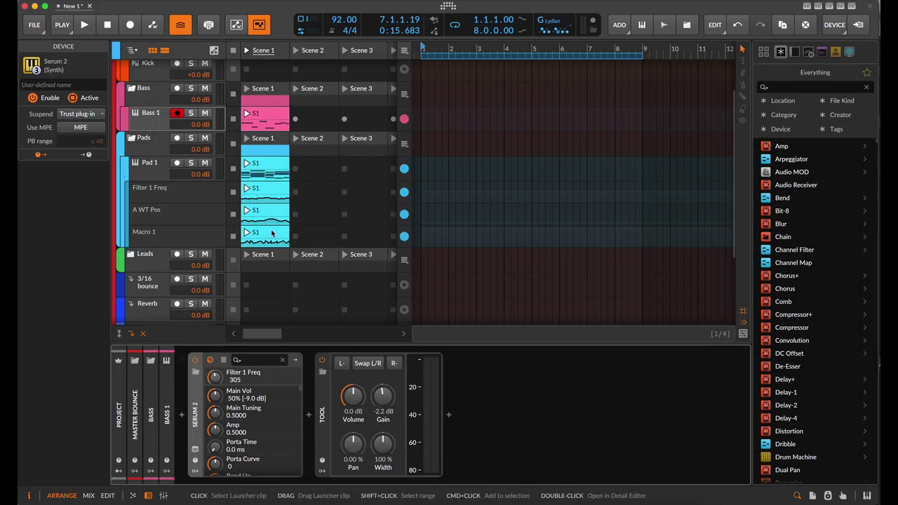
Open the Bass 1 clip of Scene 1 in the note editor
scroll(263, 112, up, 2)
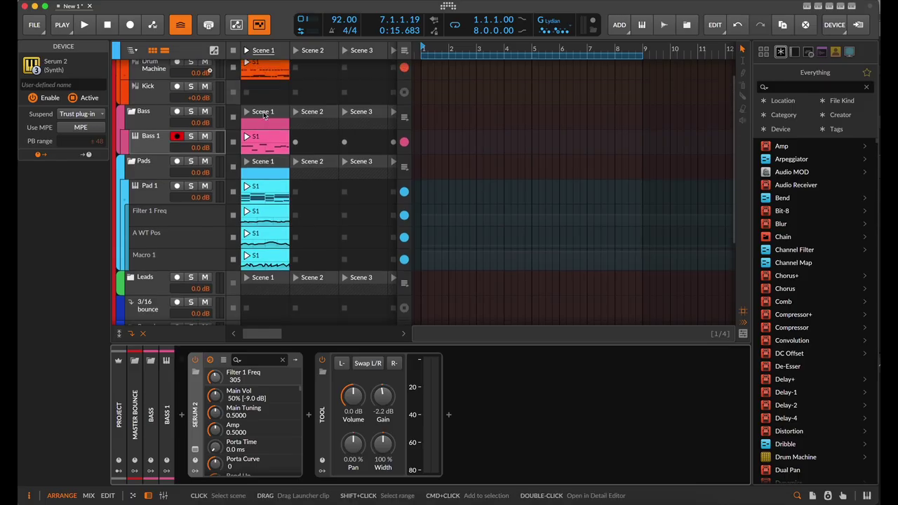
scroll(263, 114, down, 1)
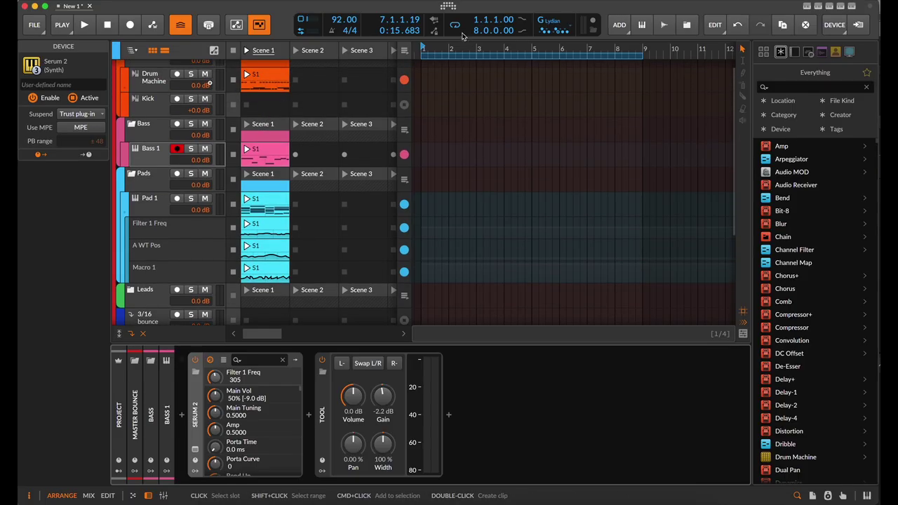
double_click(275, 150)
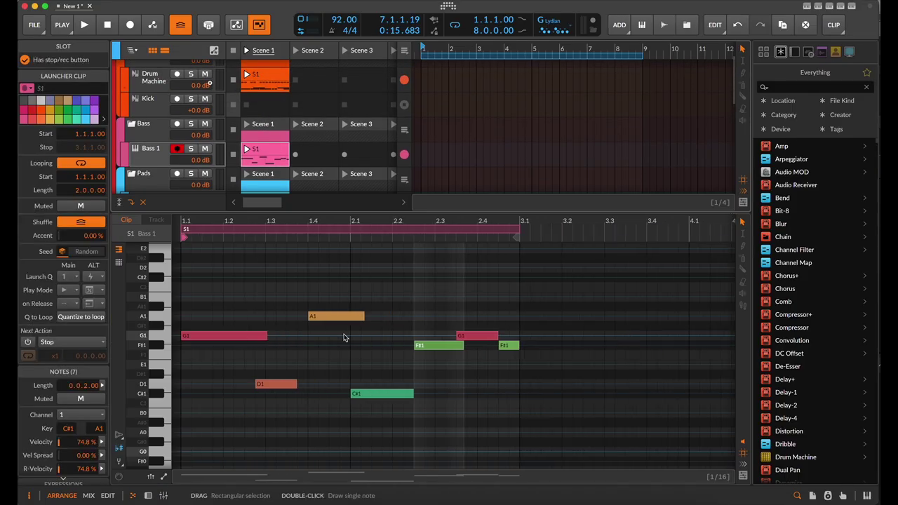
Try a one-bar loop on the Bass 1 note clip and restore its two-bar loop
drag(517, 237, 367, 237)
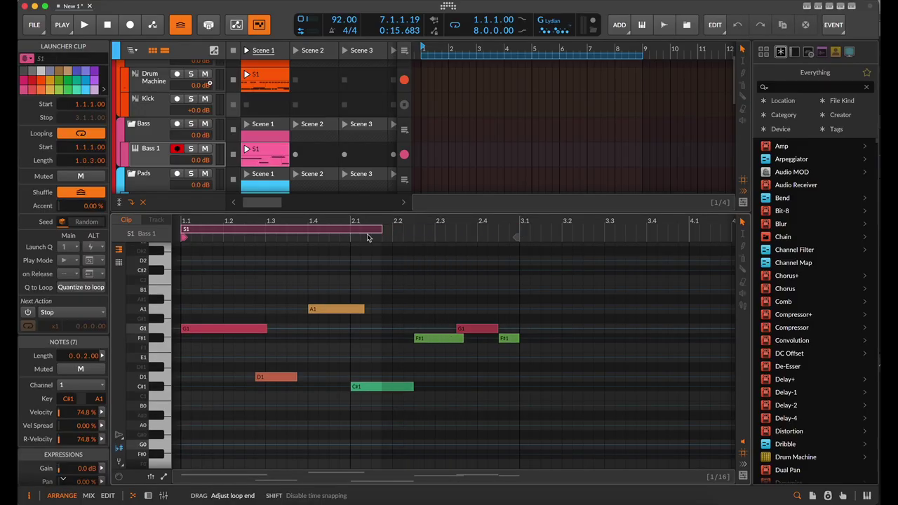
scroll(270, 330, up, 1)
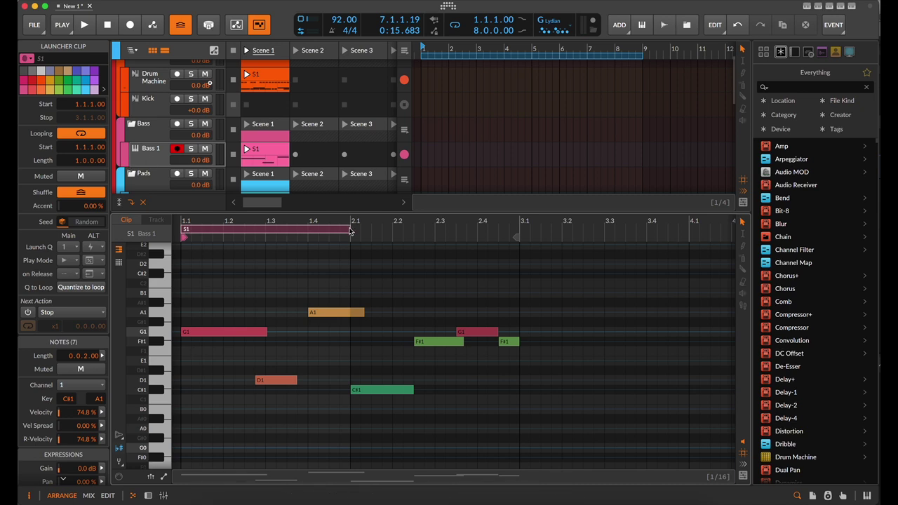
drag(349, 231, 514, 242)
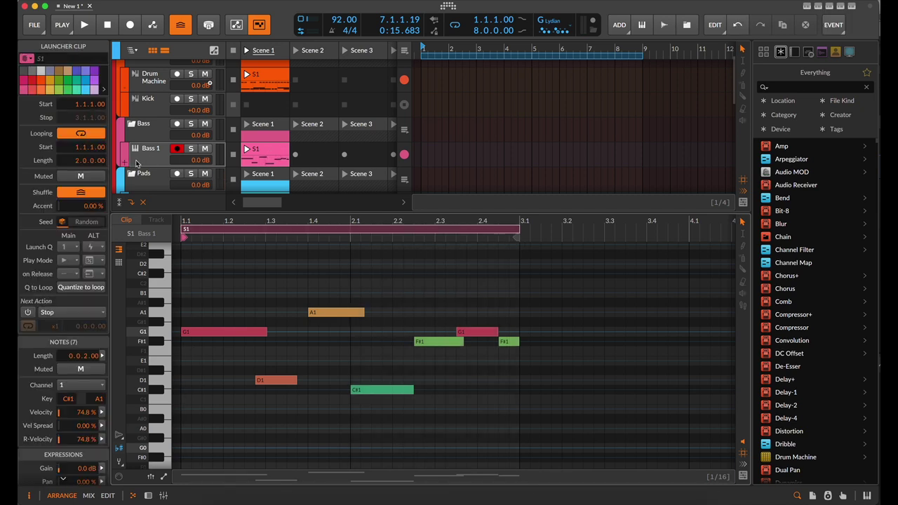
Show Bass 1's Filter 1 Freq automation lane and create a one-bar looping automation clip in its Scene 1 slot
right_click(126, 163)
click(175, 168)
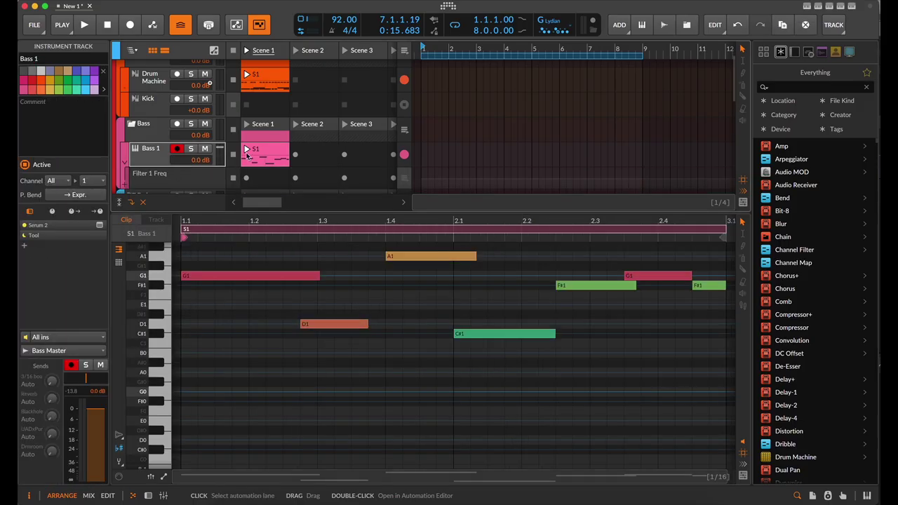
scroll(260, 147, down, 1)
click(260, 145)
double_click(259, 146)
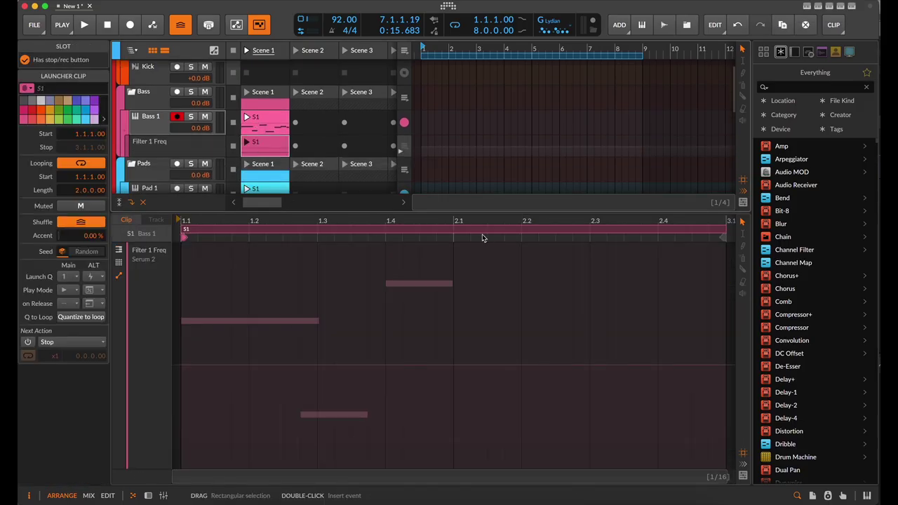
drag(730, 230, 454, 245)
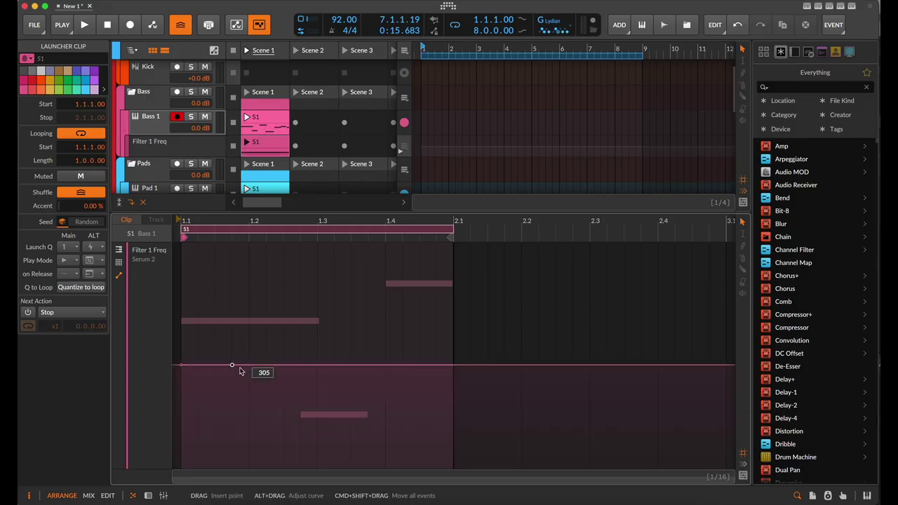
Shape the Filter 1 Freq automation with a curved rise to 1180 at 1.3.3.35 and a fall to 2.1, and audition it
drag(250, 368, 317, 326)
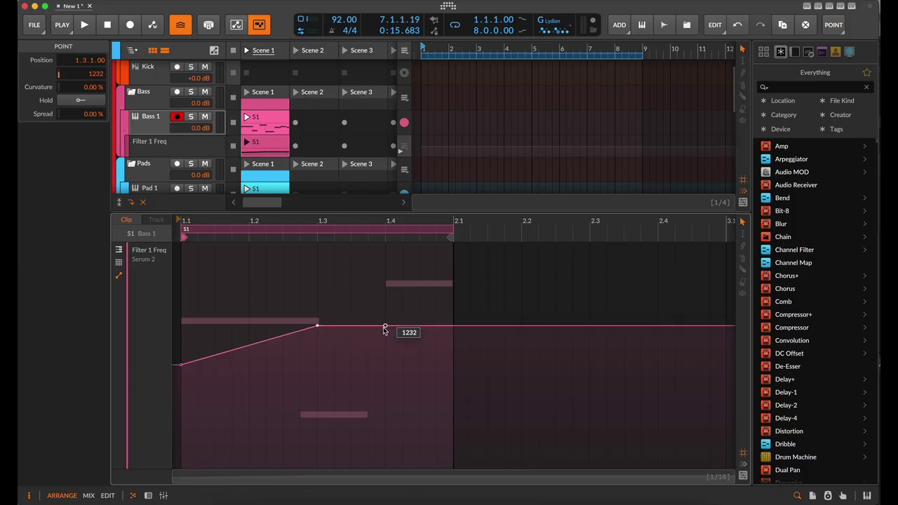
drag(382, 326, 453, 388)
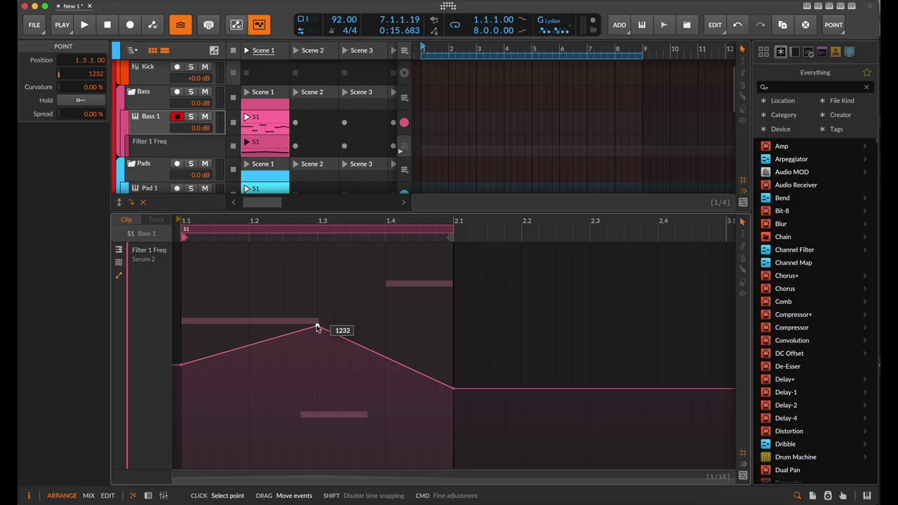
drag(316, 327, 357, 328)
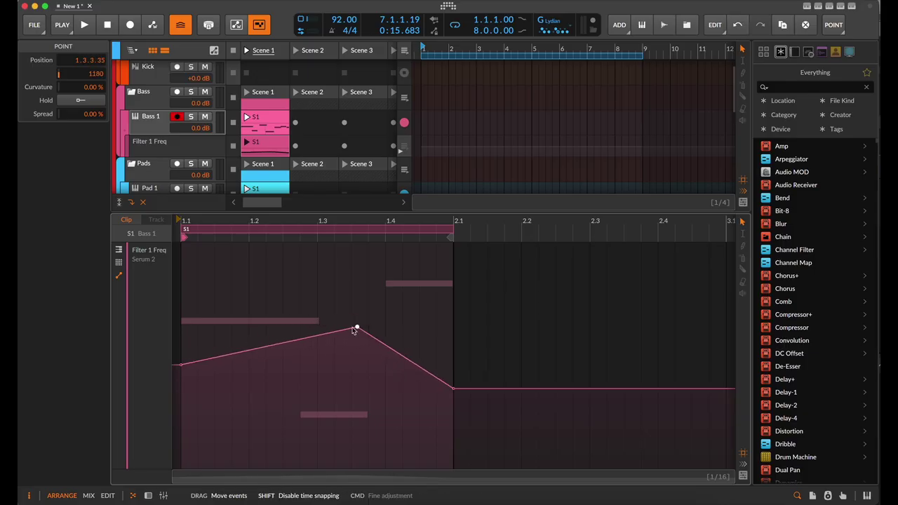
drag(291, 344, 284, 312)
key(space)
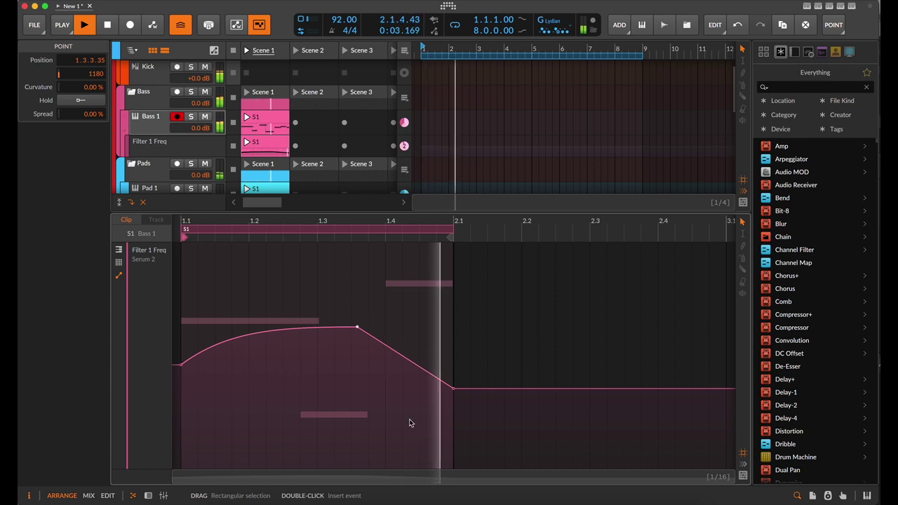
key(space)
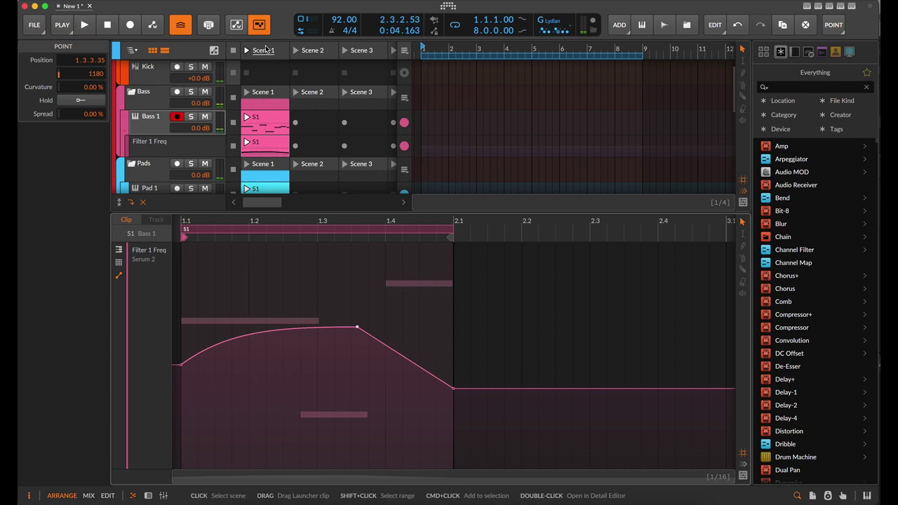
Place Scene 1 in the arranger timeline at bar 1
drag(265, 49, 422, 54)
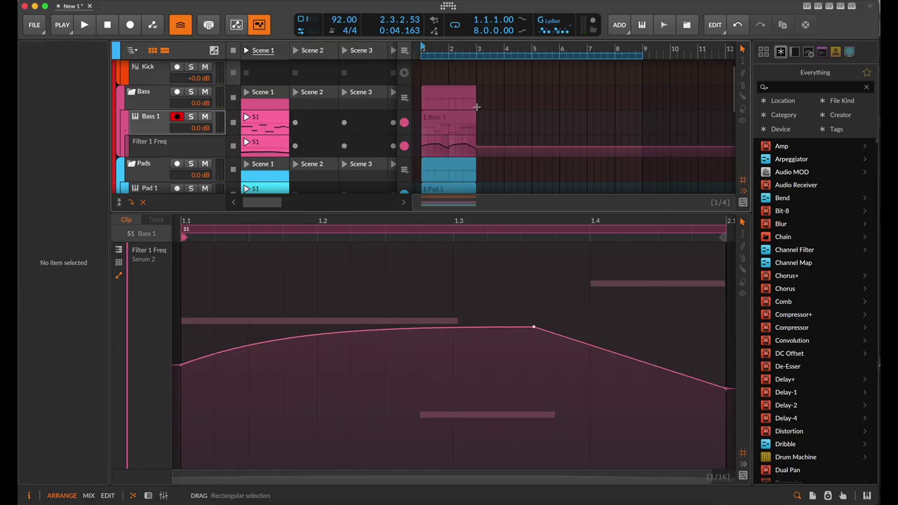
scroll(480, 115, down, 1)
scroll(444, 122, up, 1)
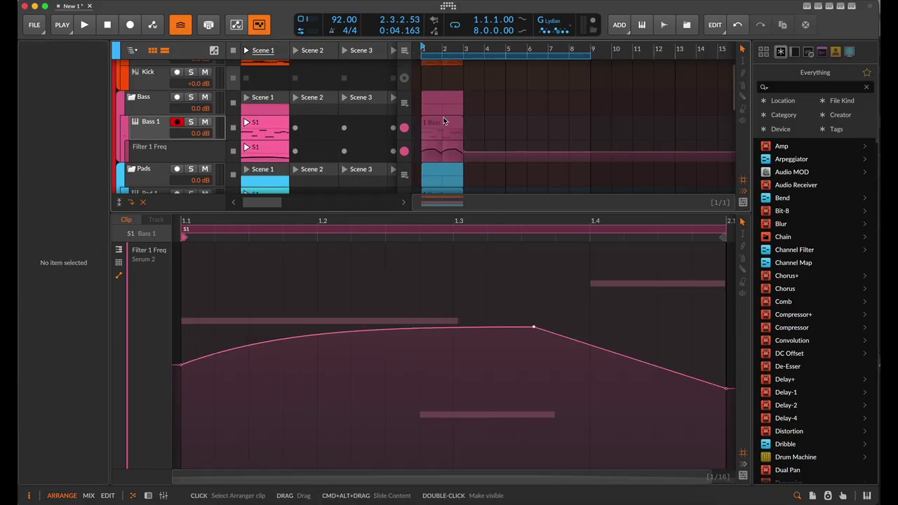
Inspect the Bass 1 and Drum Machine arranger clips and their loop lengths, both together and individually
click(448, 123)
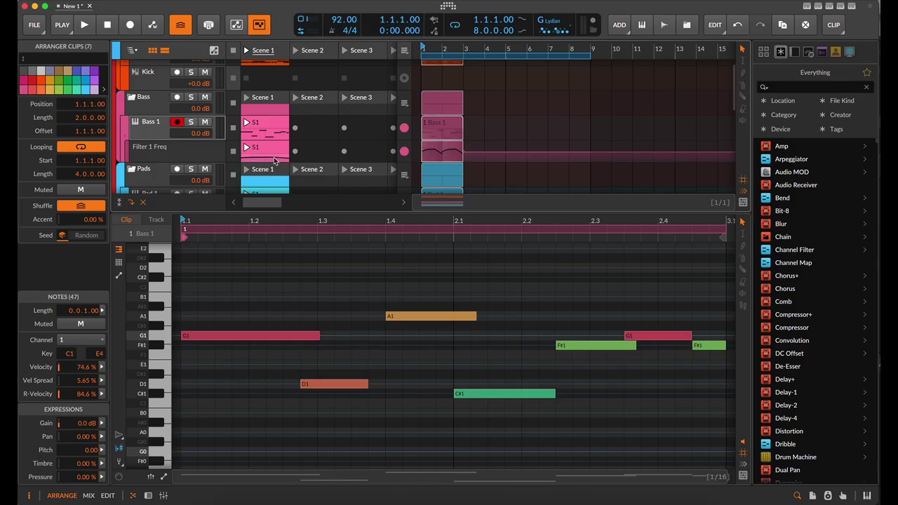
scroll(443, 101, up, 2)
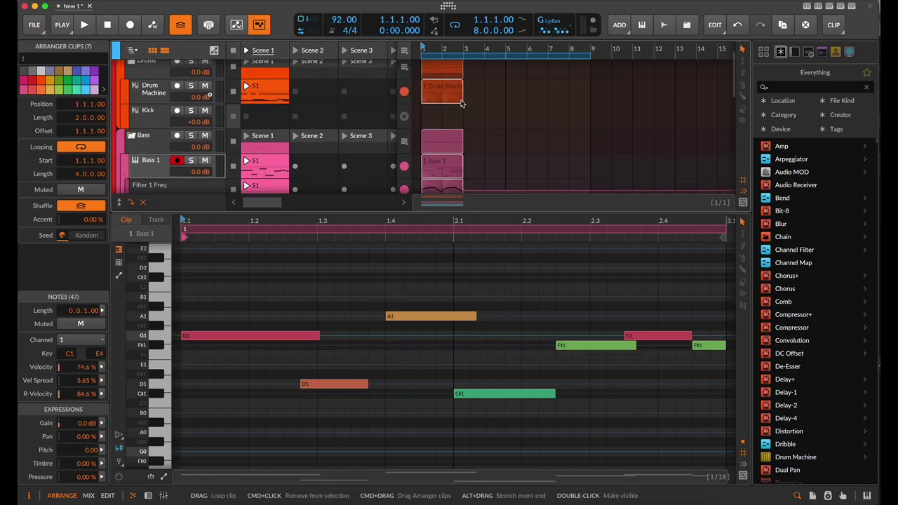
shift+click(463, 102)
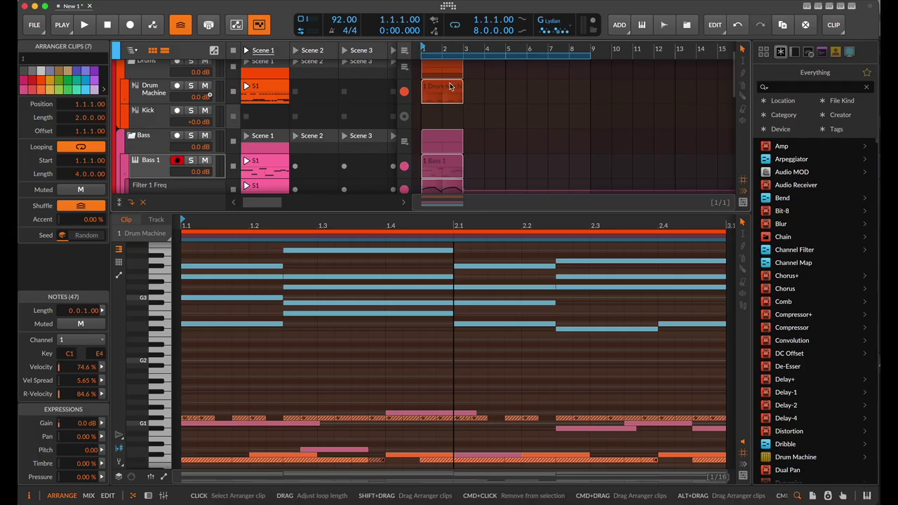
scroll(474, 107, up, 2)
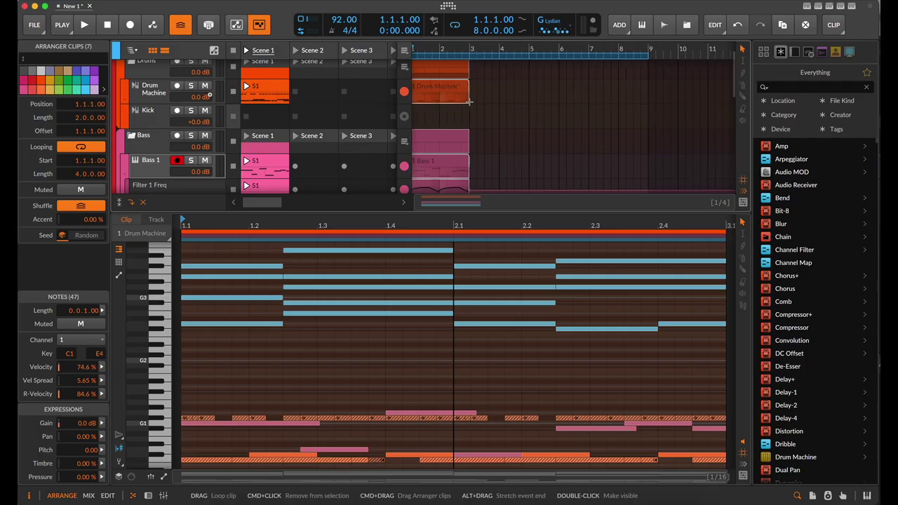
scroll(468, 162, down, 1)
scroll(469, 154, left, 1)
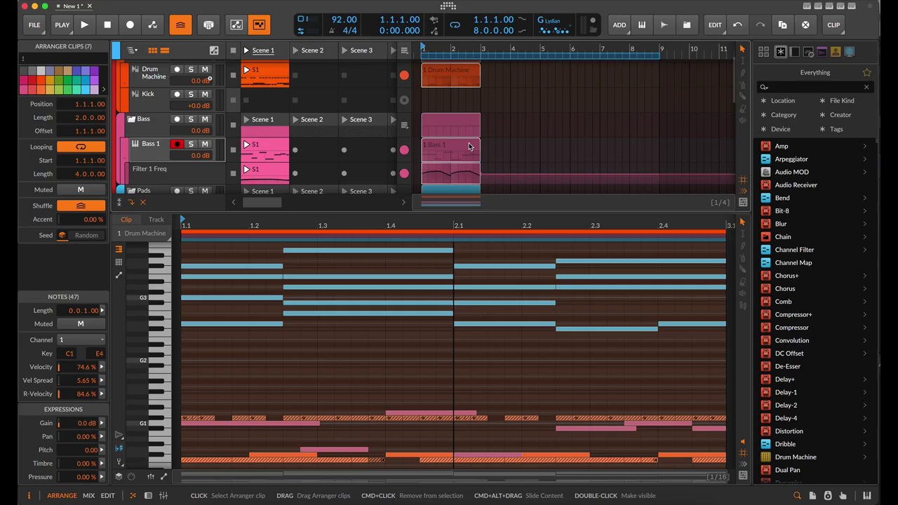
scroll(455, 177, up, 3)
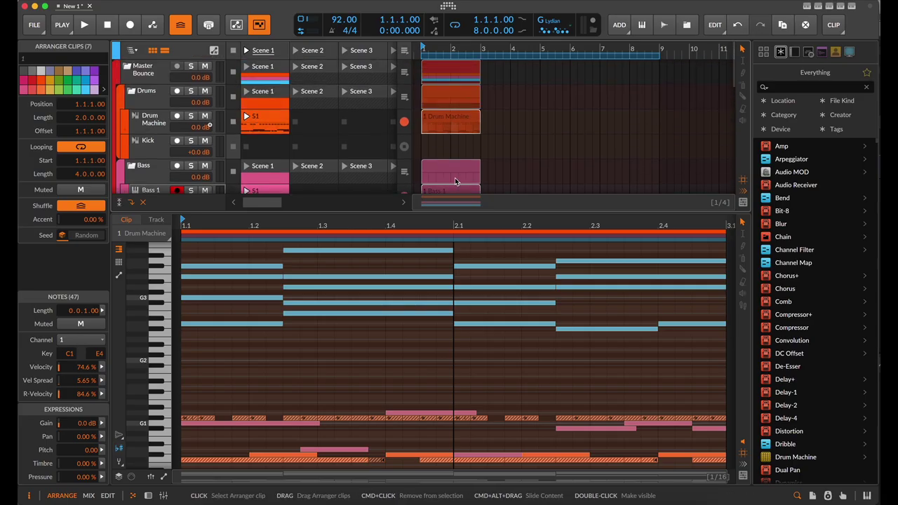
click(447, 105)
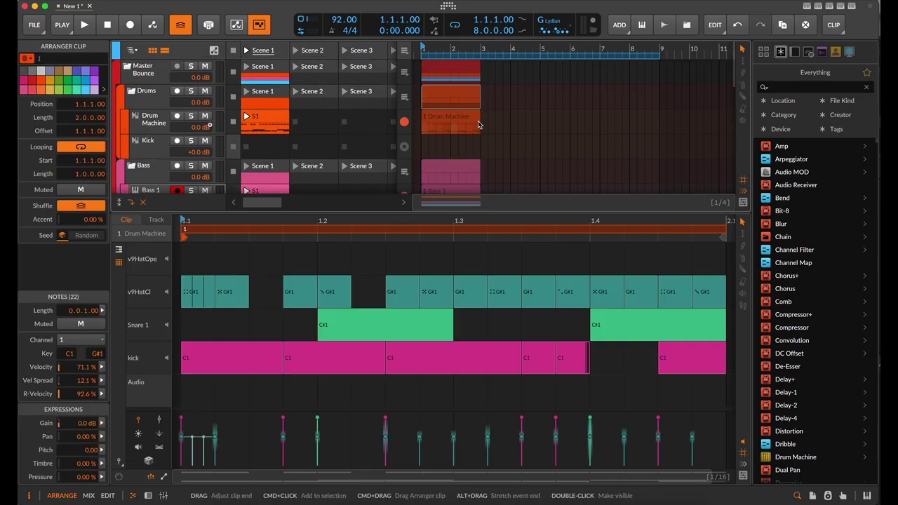
scroll(463, 169, down, 1)
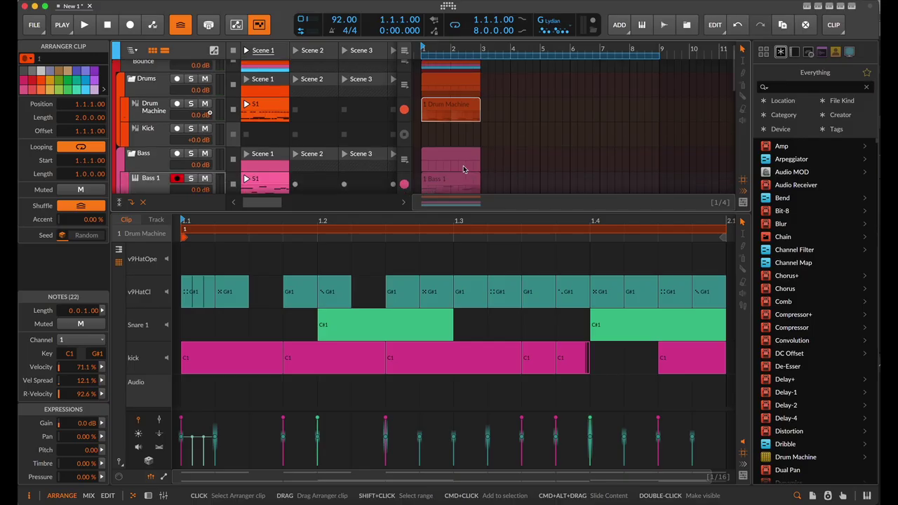
Compare the Bass 1 note clip, its Filter 1 Freq automation clips and the Pads clip for their separate loop settings
key(a)
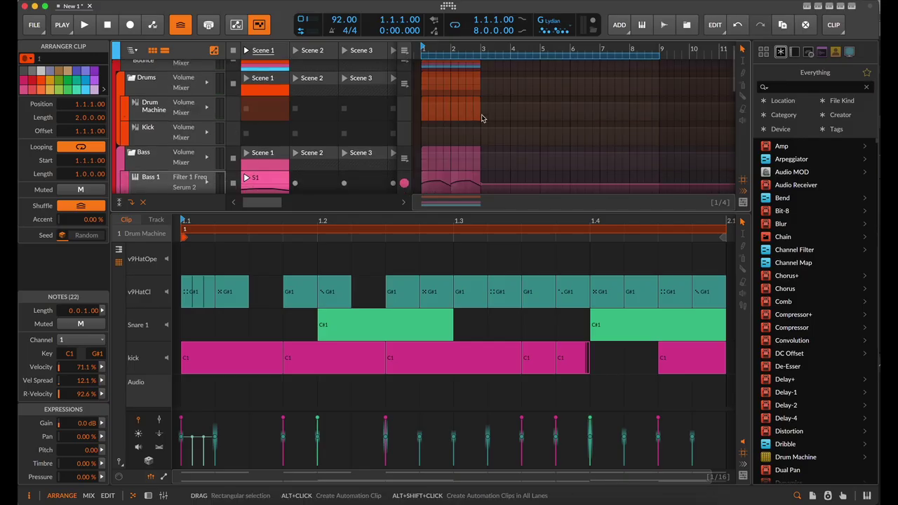
scroll(474, 144, down, 3)
click(477, 157)
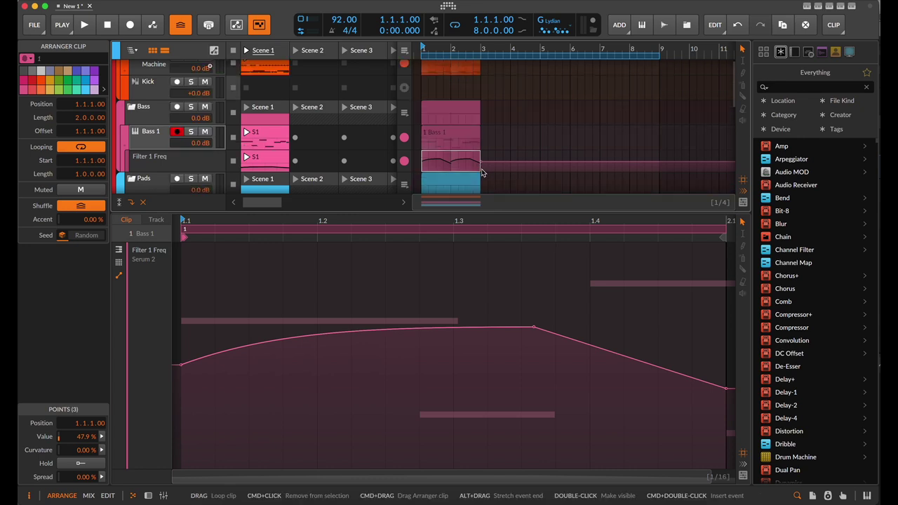
click(479, 144)
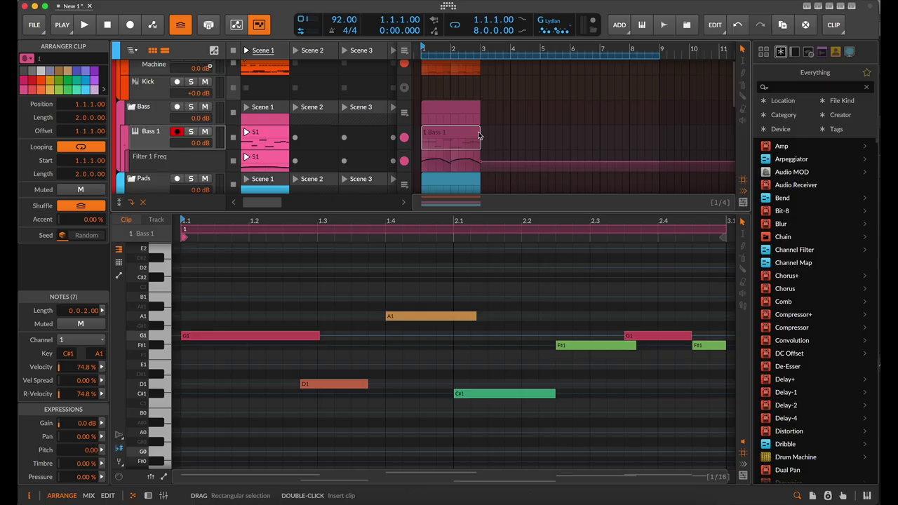
scroll(477, 130, down, 2)
scroll(476, 131, down, 1)
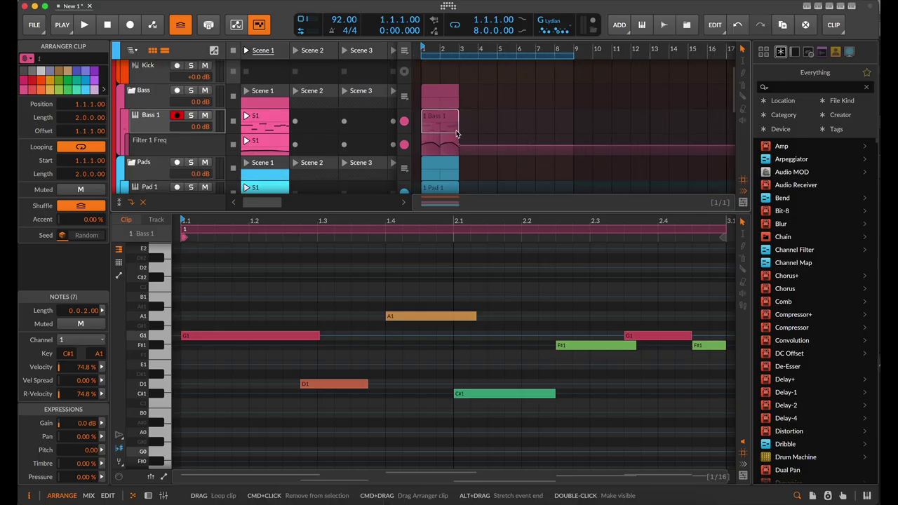
click(454, 178)
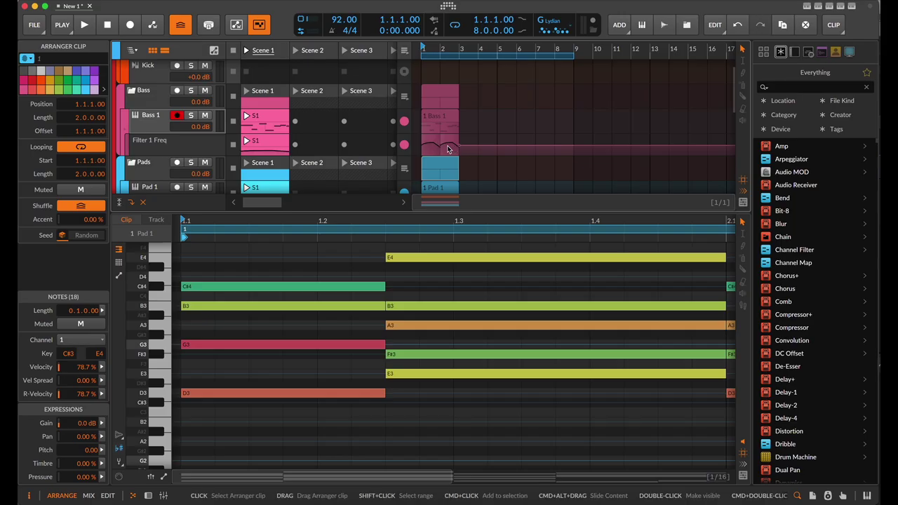
click(266, 145)
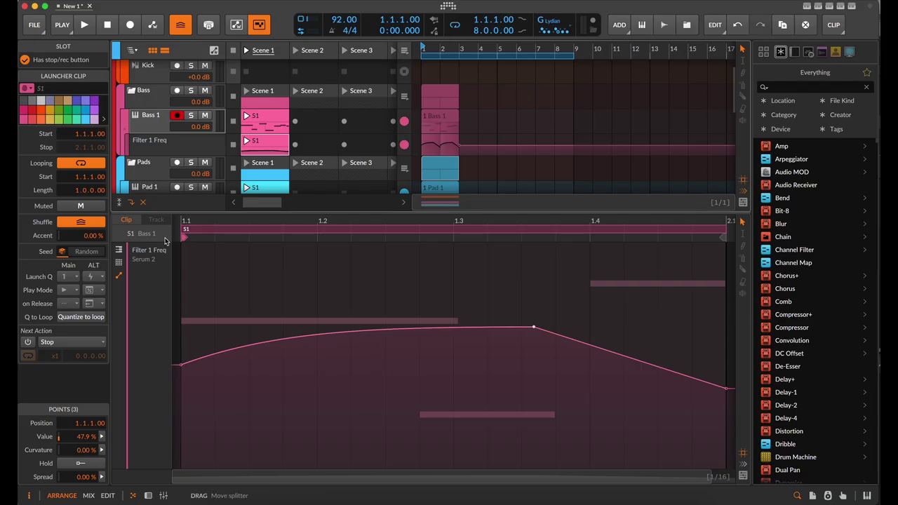
Collapse the detail editor so the arranger fills the full height, and select Pad 1's Macro 1 automation clip
drag(192, 212, 194, 485)
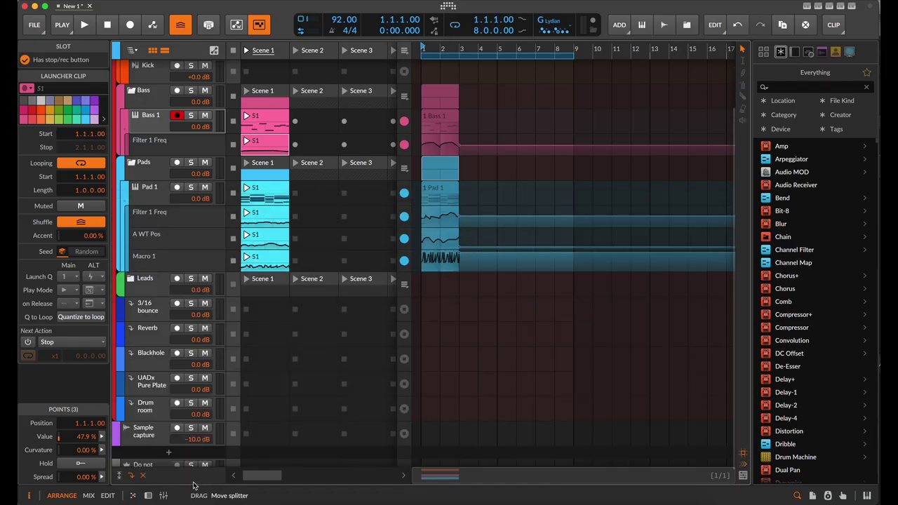
click(455, 264)
scroll(436, 129, down, 2)
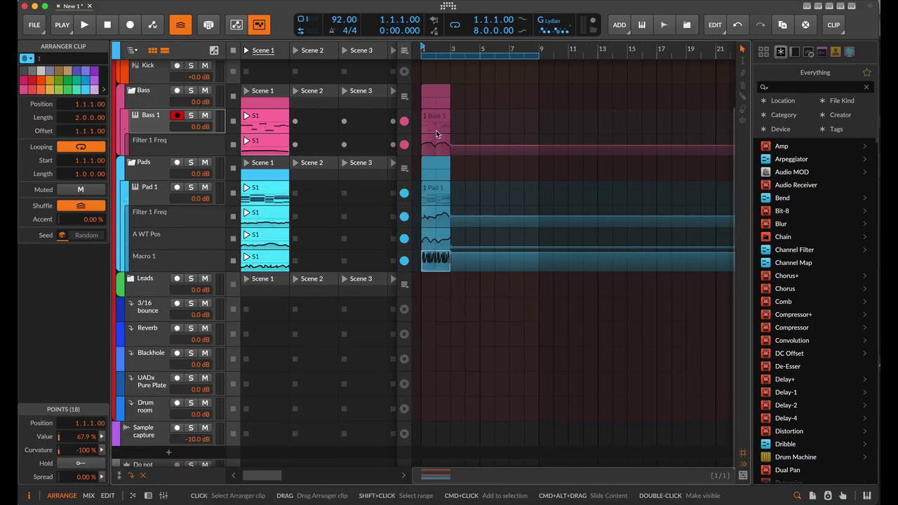
Try to loop all arranger clips beyond bar 3 from the end of the Drum Machine and Bass 1 clips
scroll(435, 130, up, 3)
key(super+a)
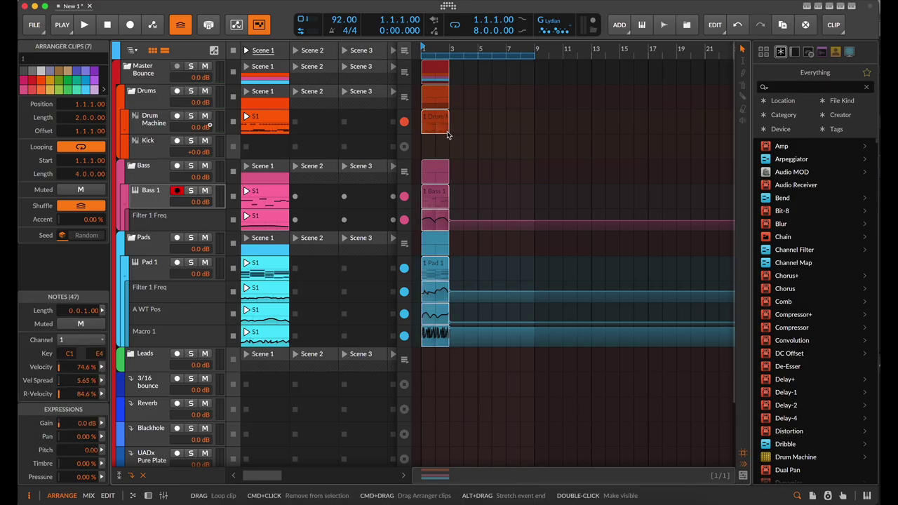
scroll(452, 135, up, 5)
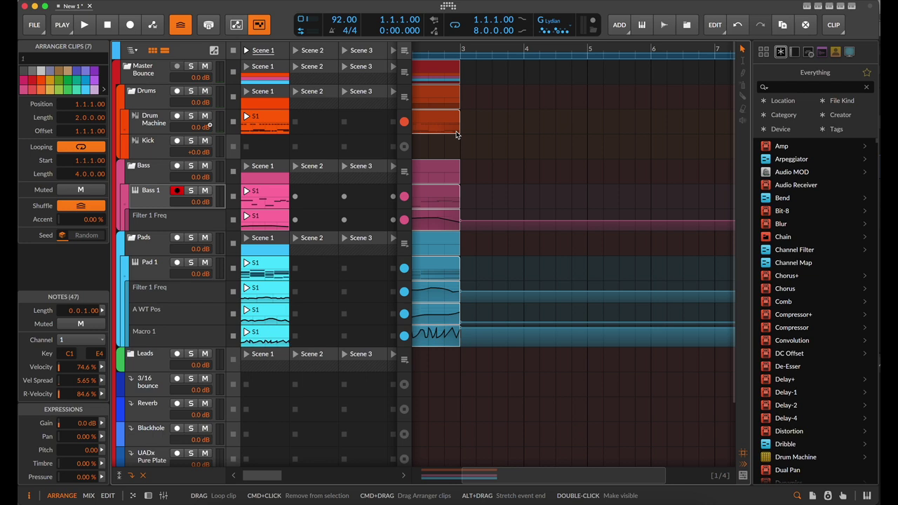
drag(460, 121, 494, 123)
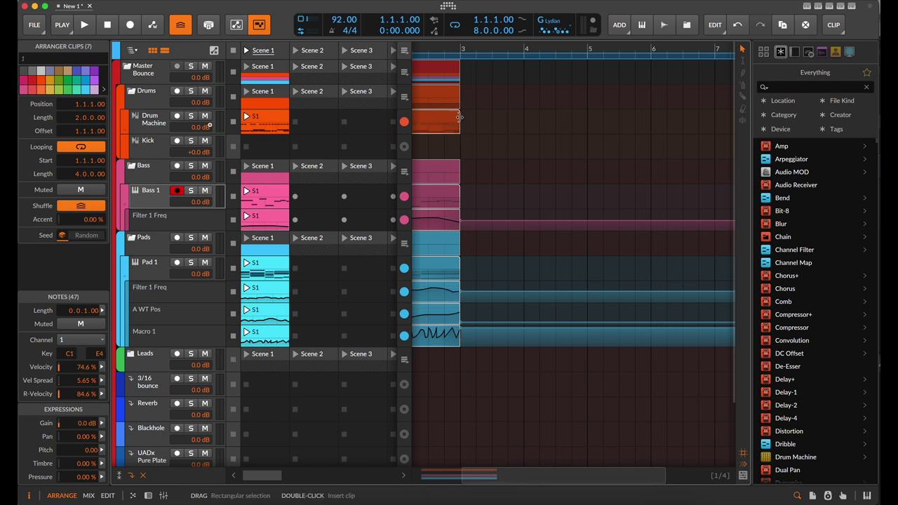
scroll(529, 214, down, 5)
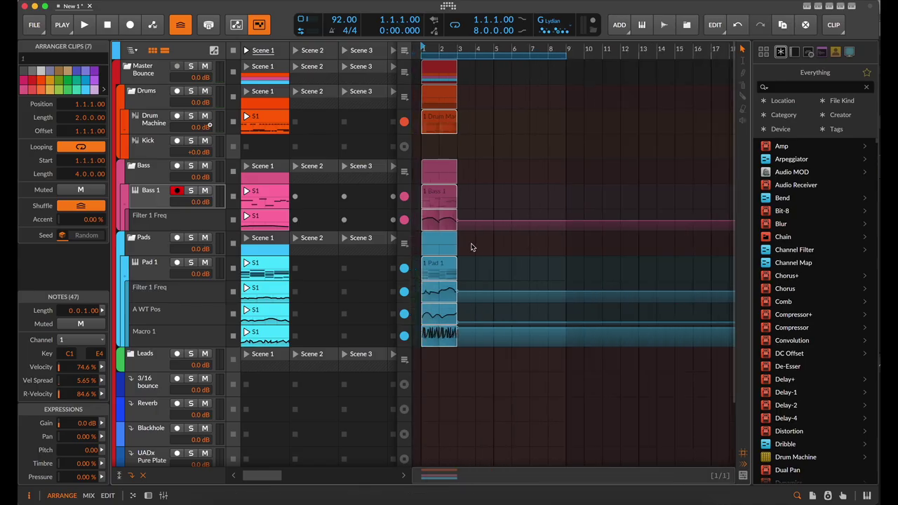
click(460, 225)
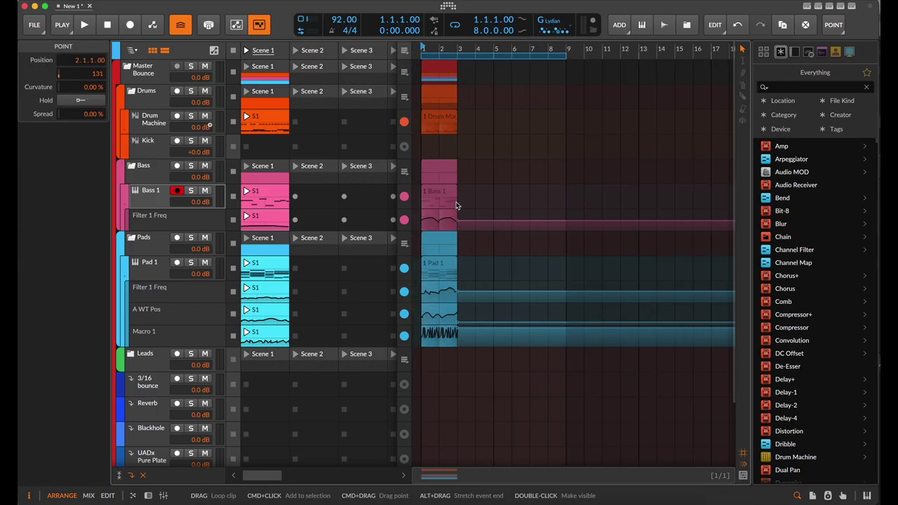
mouse_move(456, 201)
mouse_down()
mouse_move(492, 205)
mouse_move(456, 218)
mouse_up()
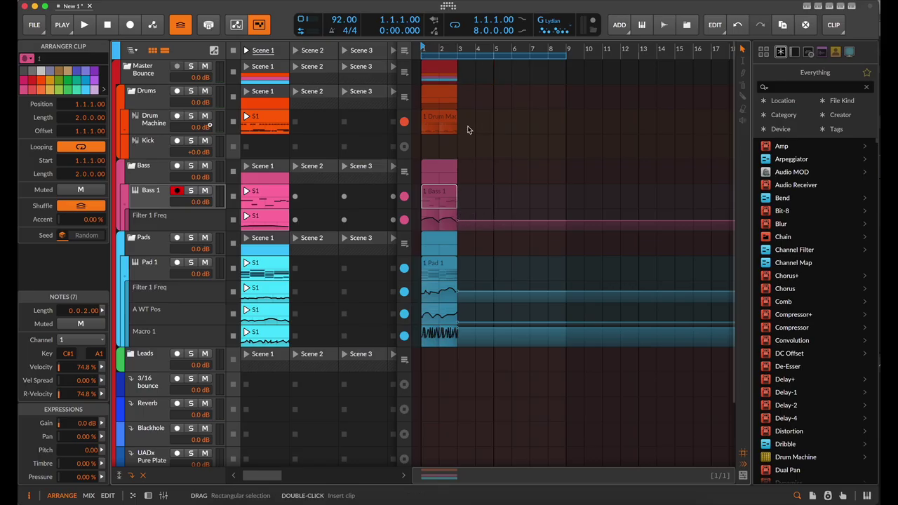
Select all arranger clips and loop them out together to a length of 8 bars, ending at bar 9
key(super+a)
drag(453, 209, 491, 209)
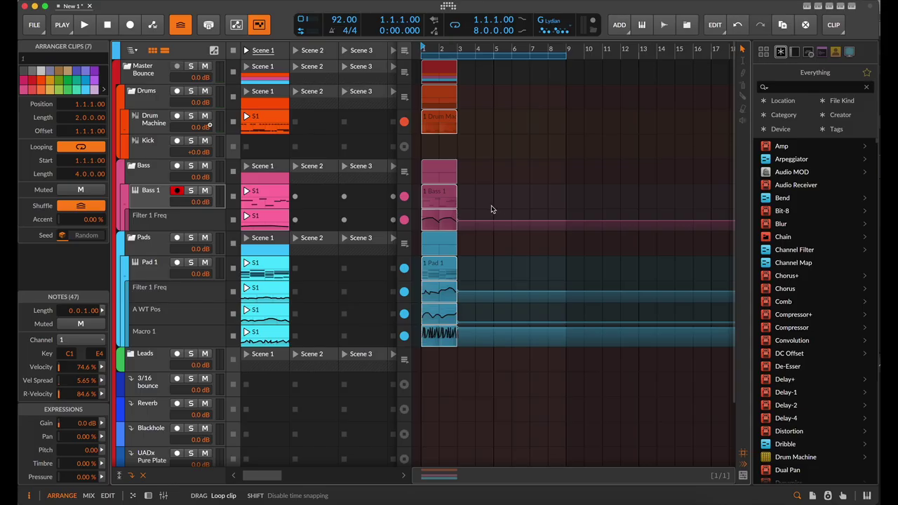
drag(449, 175, 486, 175)
key(super+z)
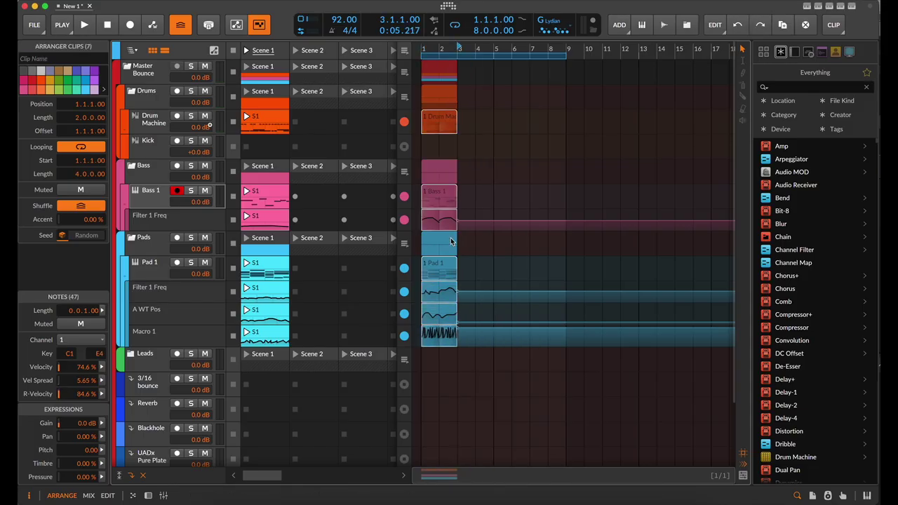
drag(455, 231, 559, 232)
scroll(460, 244, down, 1)
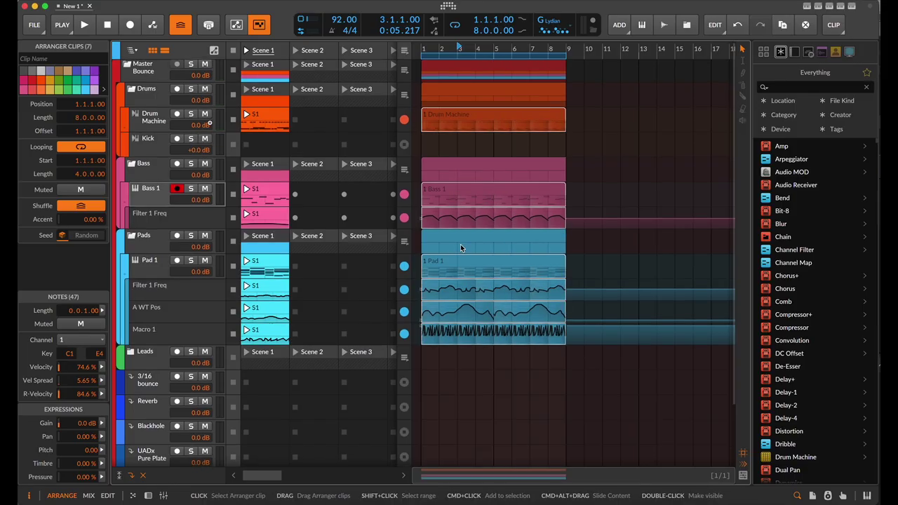
Audition the looped arrangement from bar 1
click(423, 51)
key(space)
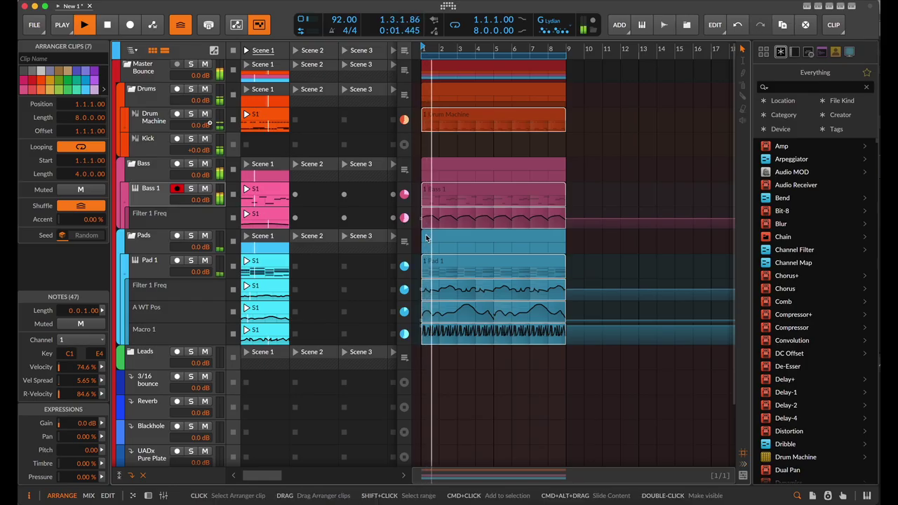
scroll(426, 238, up, 3)
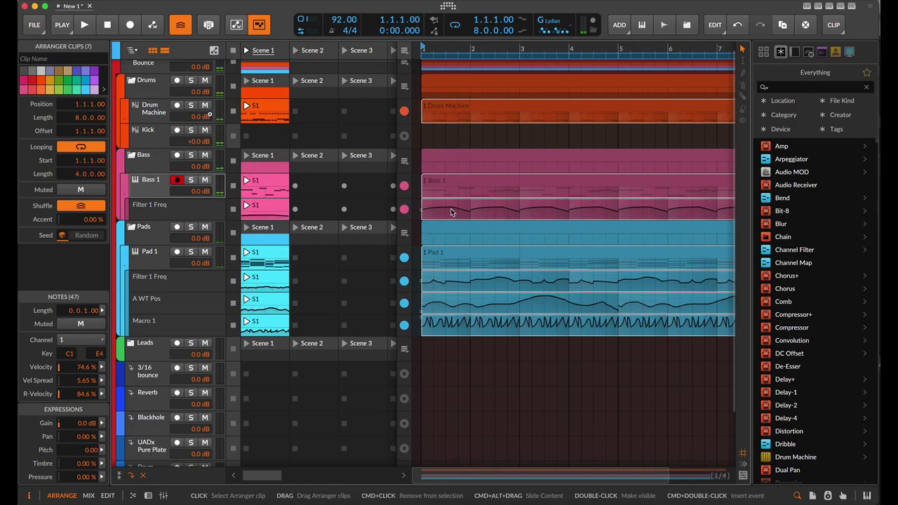
Open Bass 1's Filter 1 Freq arranger automation clip in an enlarged detail editor and show automation on the tracks
double_click(451, 211)
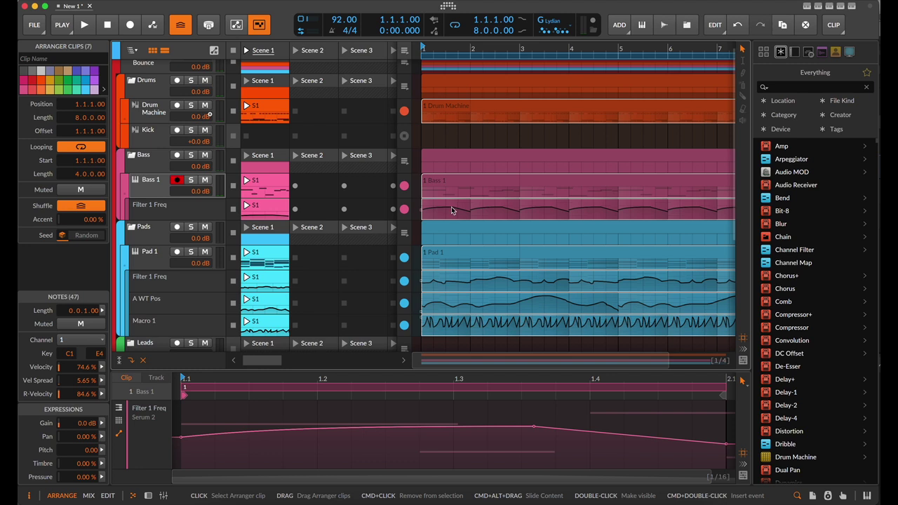
key(a)
shift+click(455, 262)
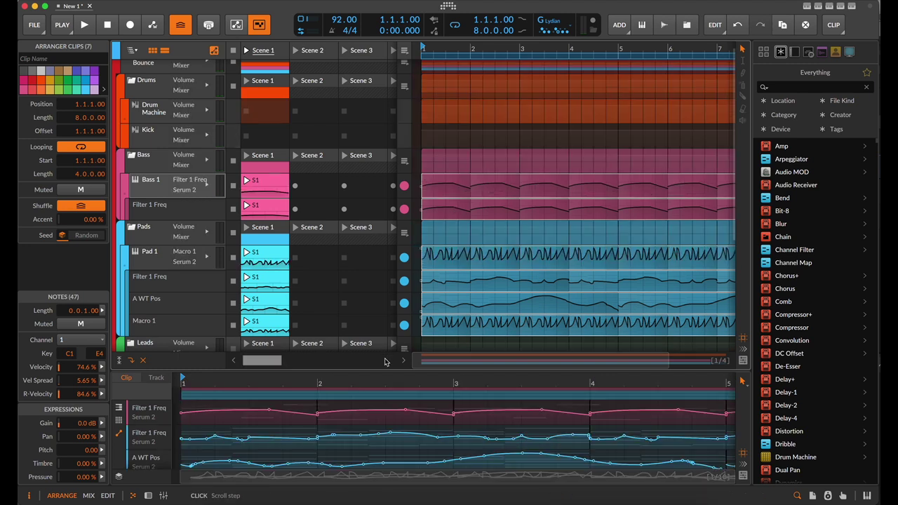
click(463, 160)
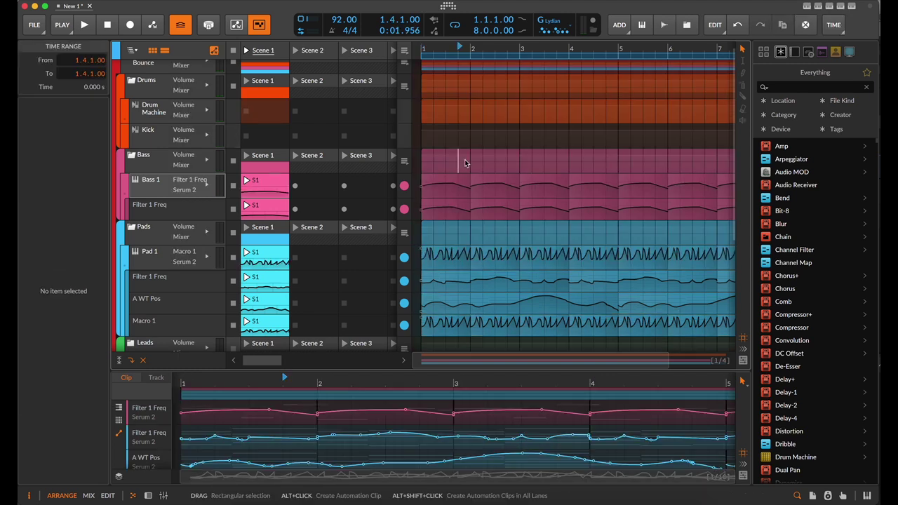
click(438, 208)
scroll(438, 208, down, 2)
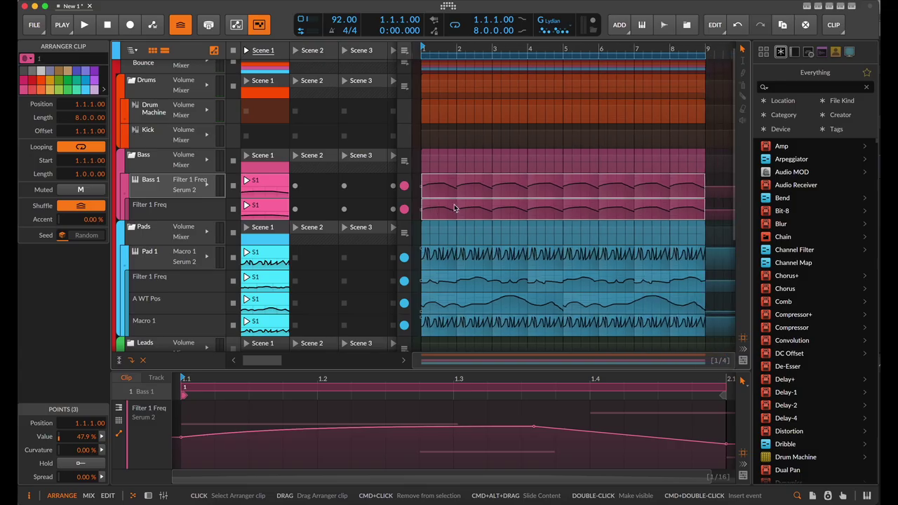
scroll(439, 211, up, 1)
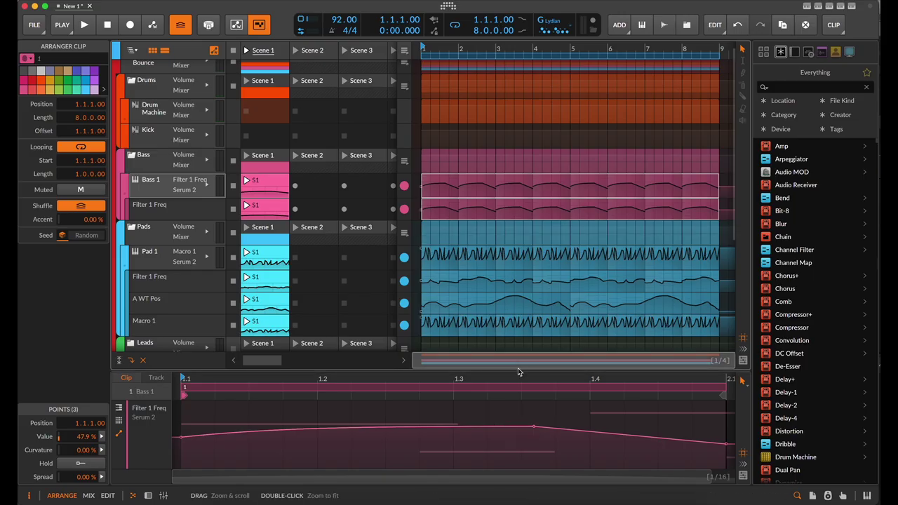
drag(518, 357, 512, 269)
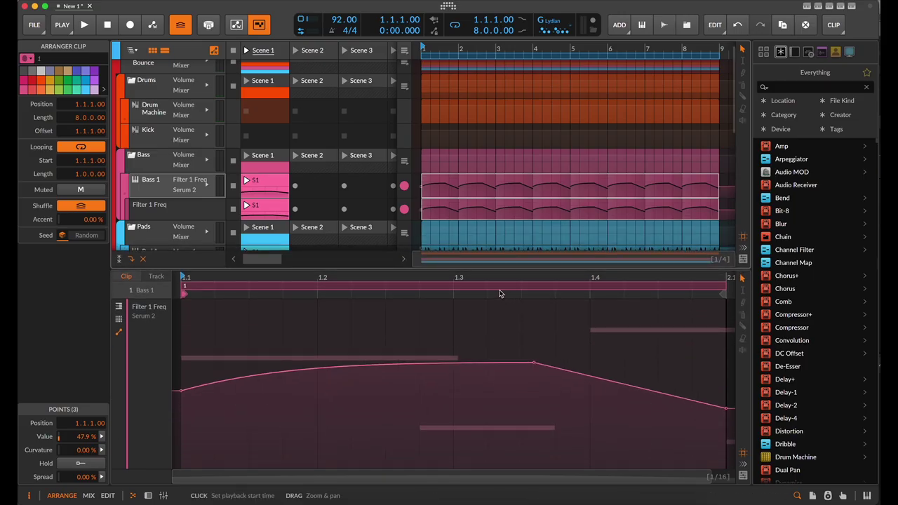
Play the arrangement and try a sharp drop to 73 at 1.3.3.18 in Bass 1's Filter 1 Freq automation
key(space)
drag(541, 364, 528, 420)
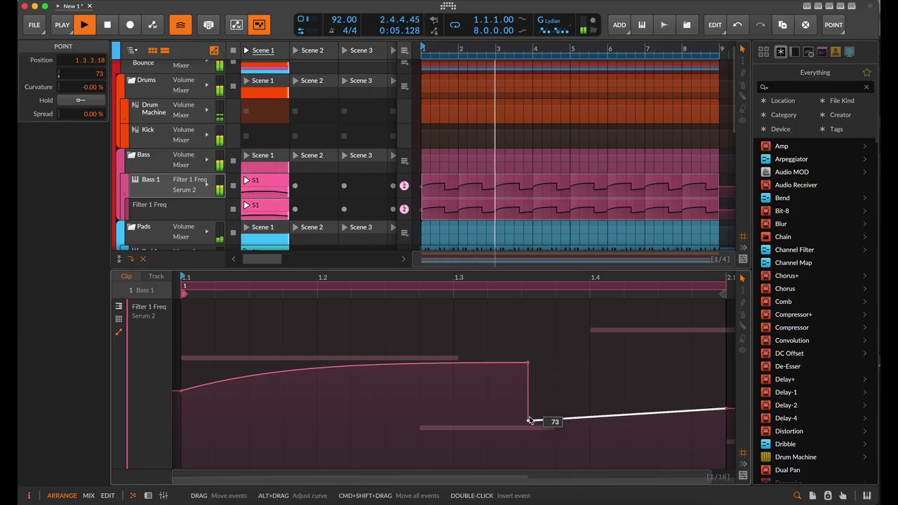
double_click(529, 421)
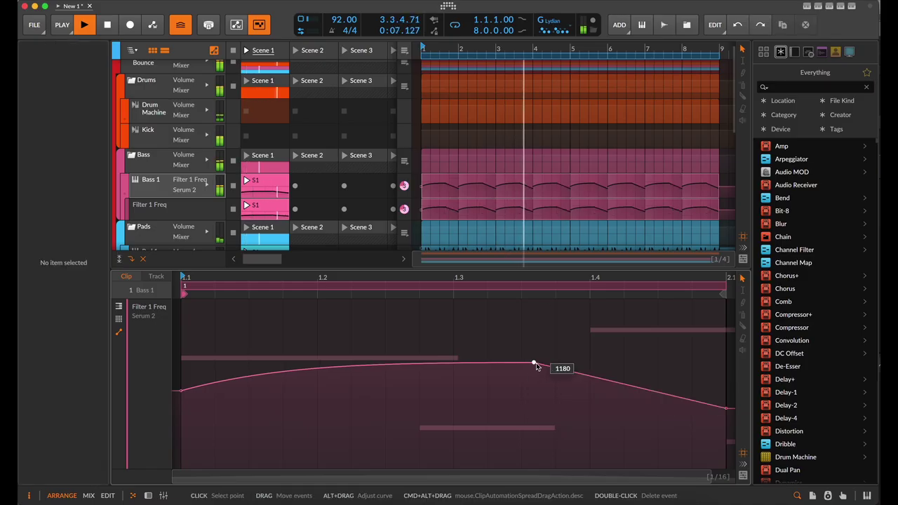
Stop playback, try isolating bar 3 of Bass 1's arranger clip as its own segment, and undo it
key(minus)
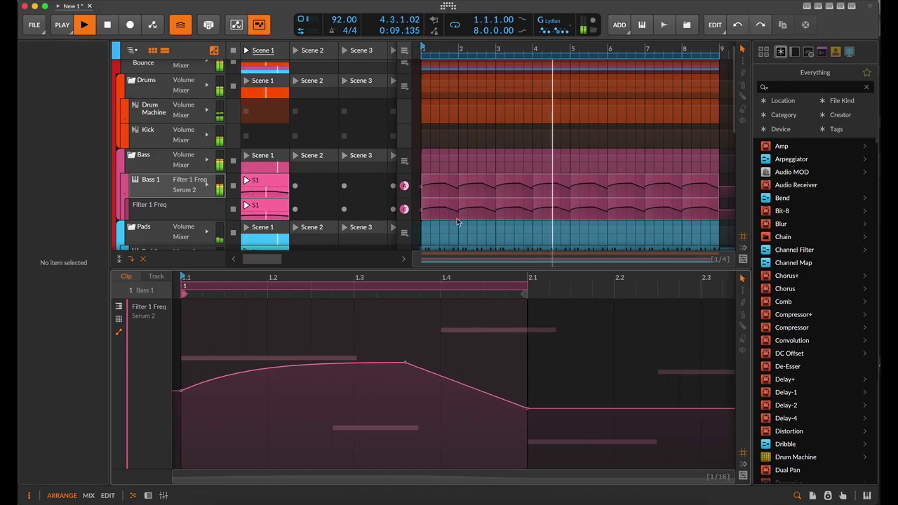
key(space)
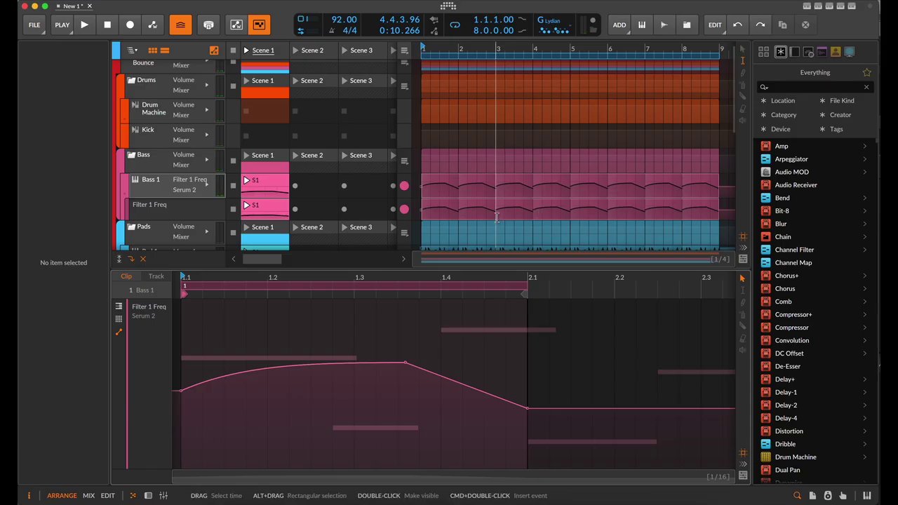
drag(496, 218, 533, 211)
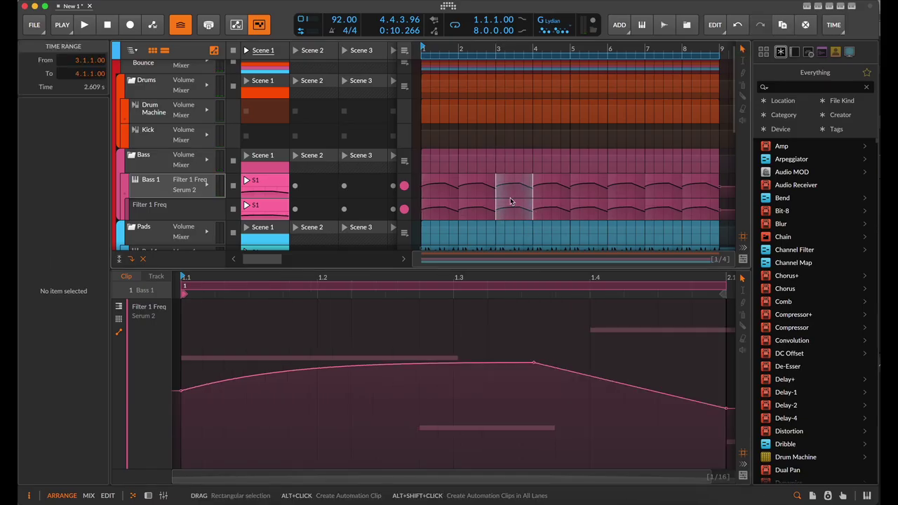
click(530, 205)
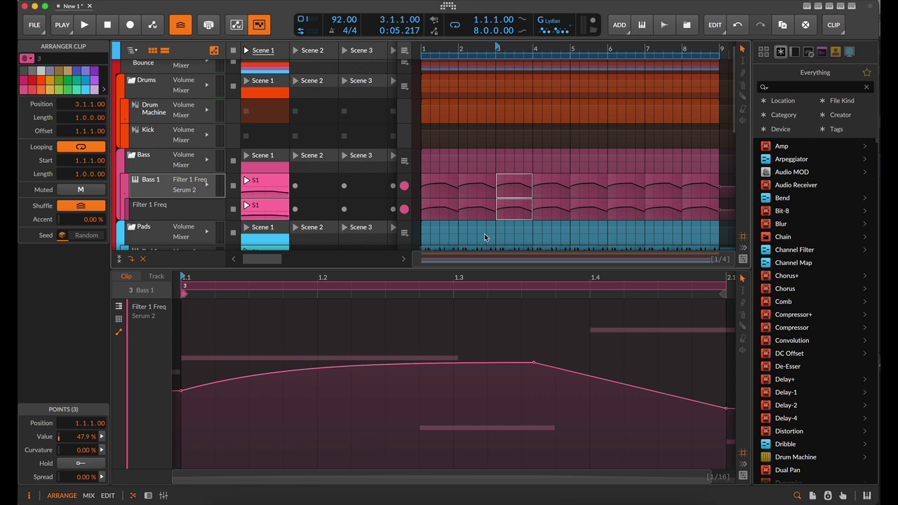
key(super+z)
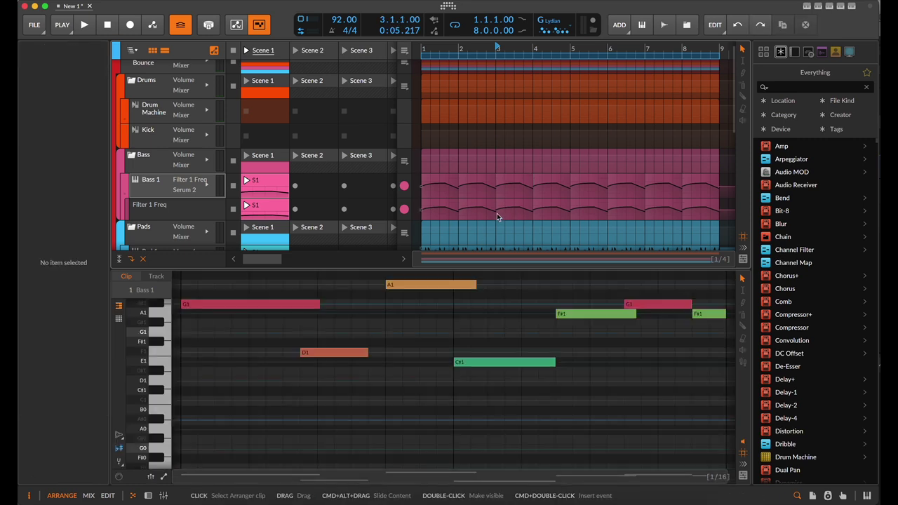
Split Bass 1's 8-bar arranger clip at bars 3 and 4 so bar 3 becomes a separate clip
click(497, 213)
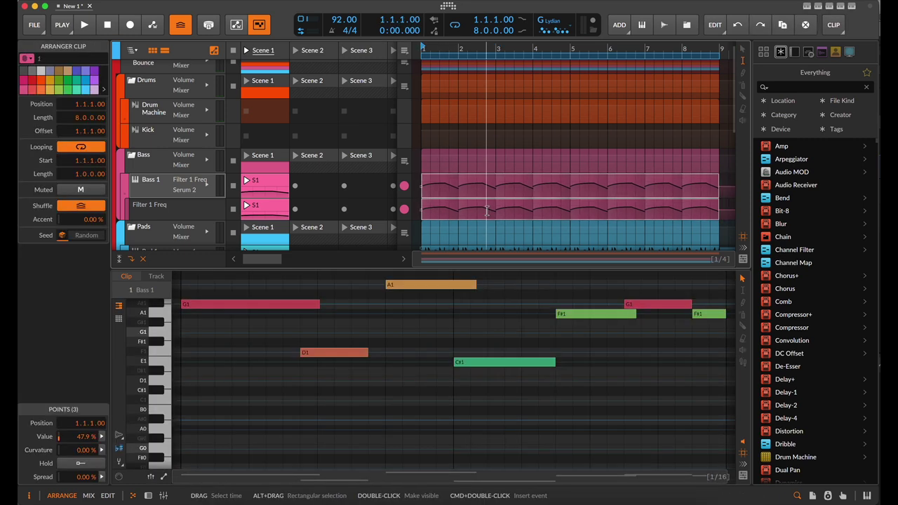
click(497, 213)
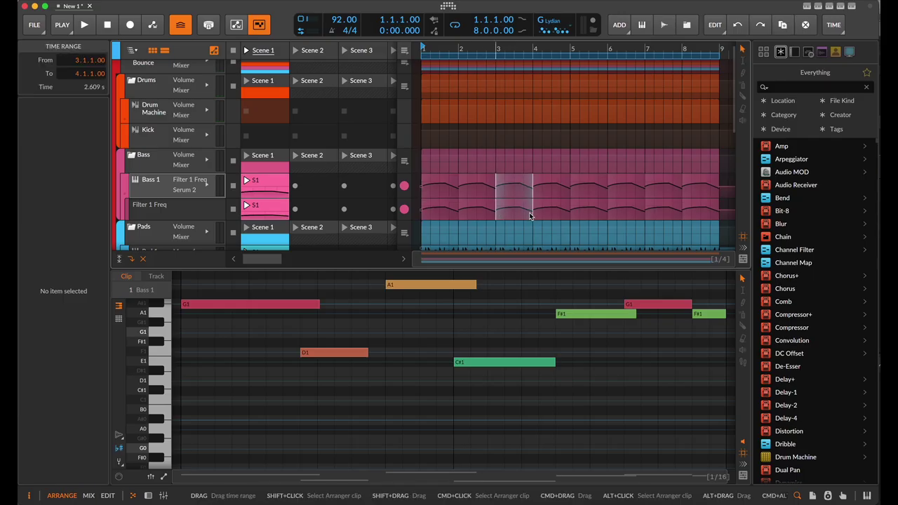
key(super+e)
click(463, 215)
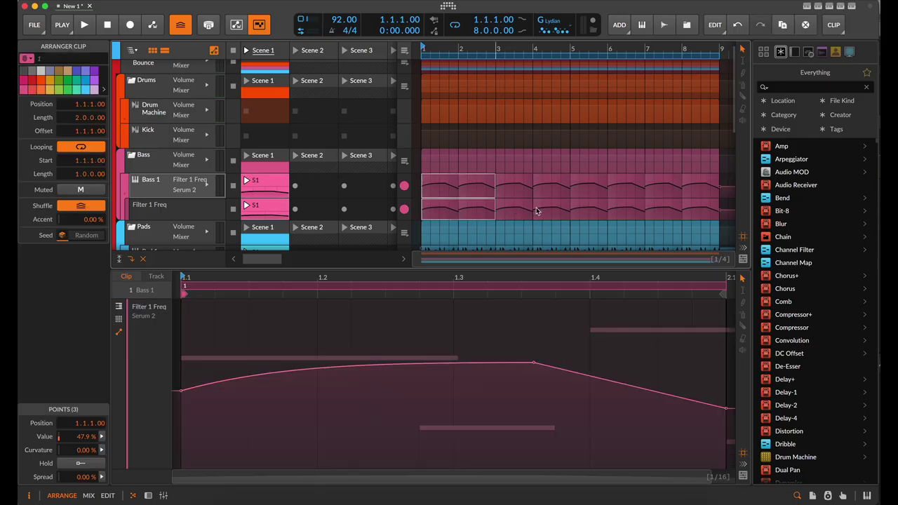
click(543, 213)
click(470, 213)
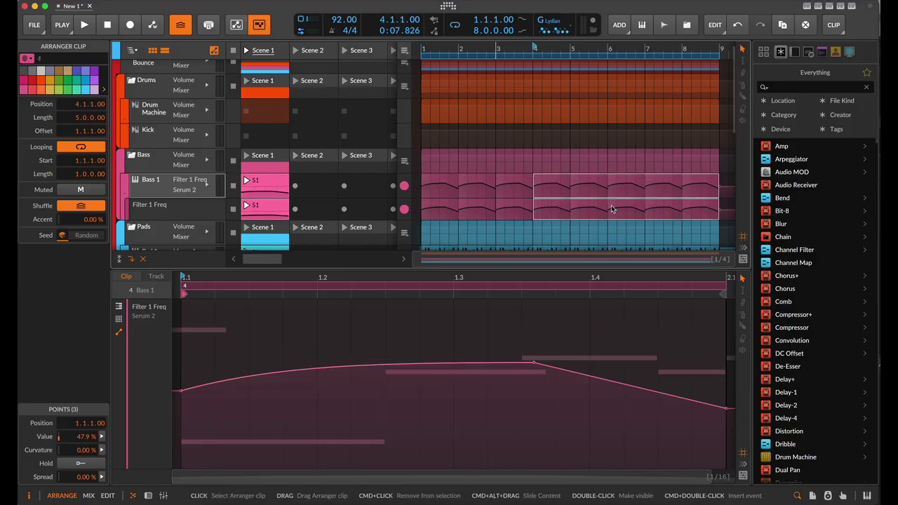
Try a peak of 3786 at 1.1.4.00 followed by a dip in the bar 4 clip's Filter 1 Freq automation, and undo it
click(519, 210)
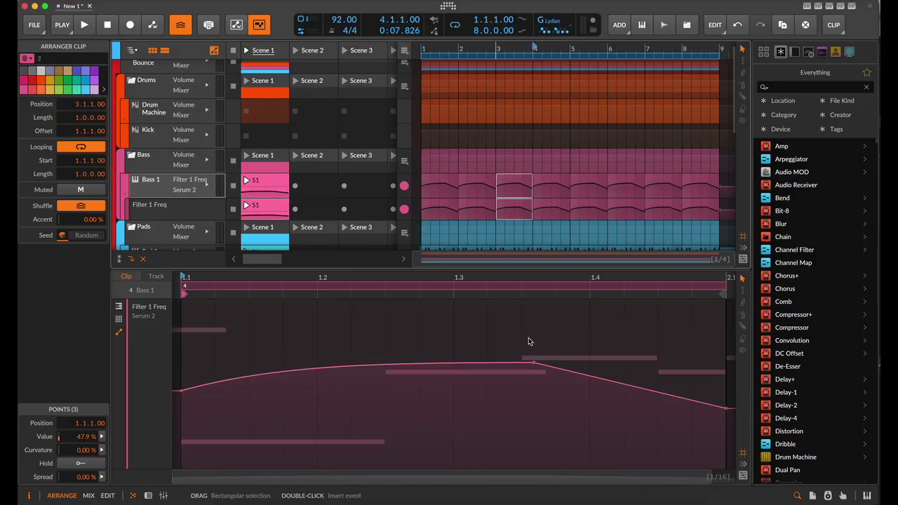
click(533, 363)
drag(532, 363, 352, 432)
drag(253, 429, 283, 339)
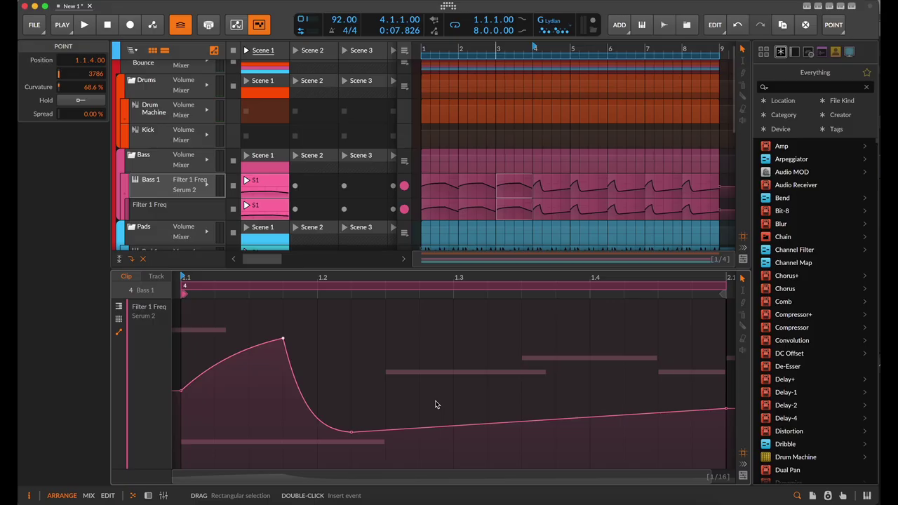
key(super+z)
key(super+z)
key(super+z)
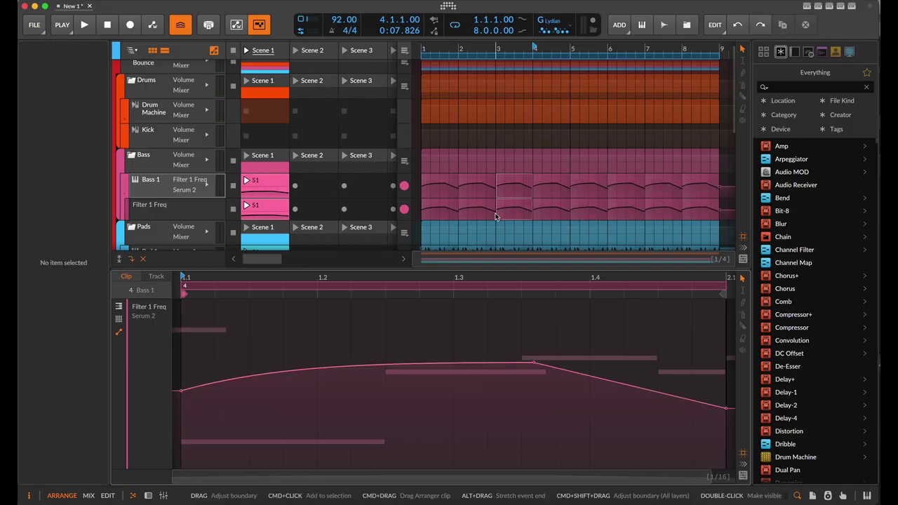
Reshape the bar 3 clip's Filter 1 Freq automation with a peak of 7839, a dip to 33, a second peak of 8549 and curved segments
drag(354, 366, 360, 436)
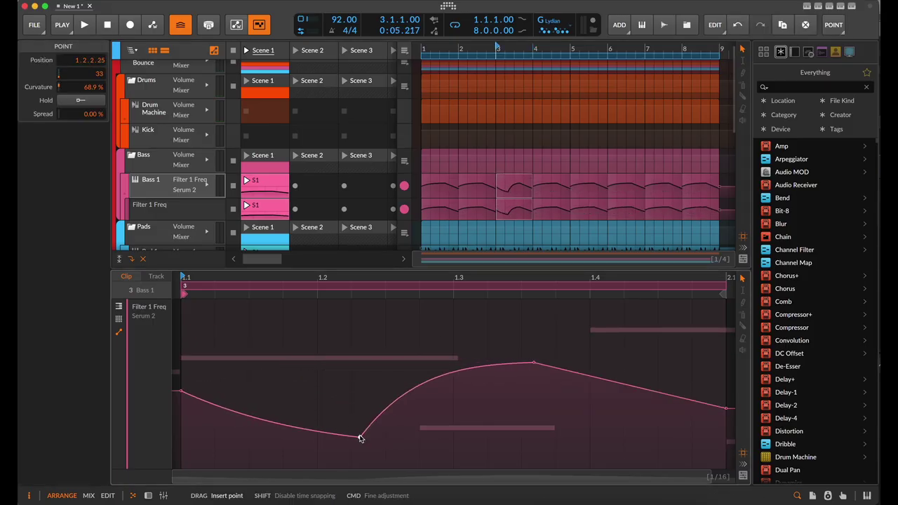
drag(265, 412, 290, 324)
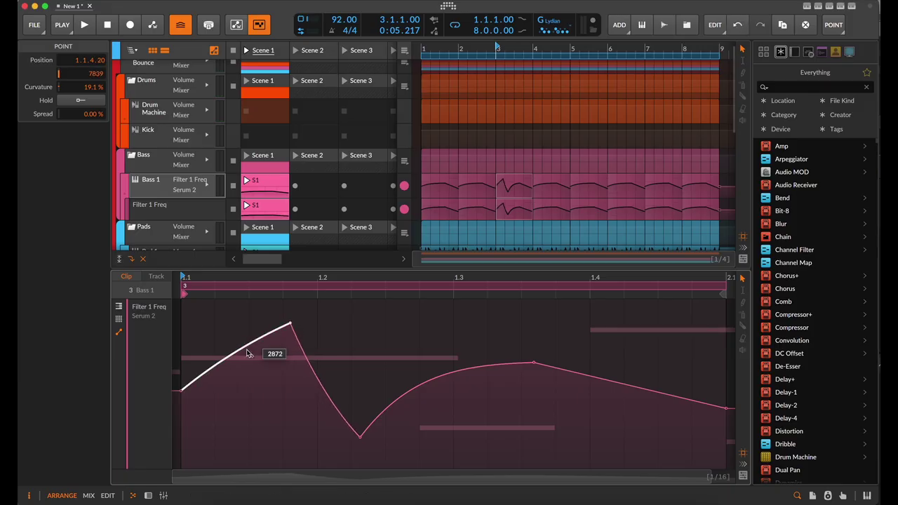
drag(239, 353, 306, 407)
drag(532, 363, 420, 323)
drag(502, 344, 513, 438)
Audition the arrangement from bar 1 through the reshaped filter automation in bar 3
scroll(449, 80, up, 1)
click(424, 54)
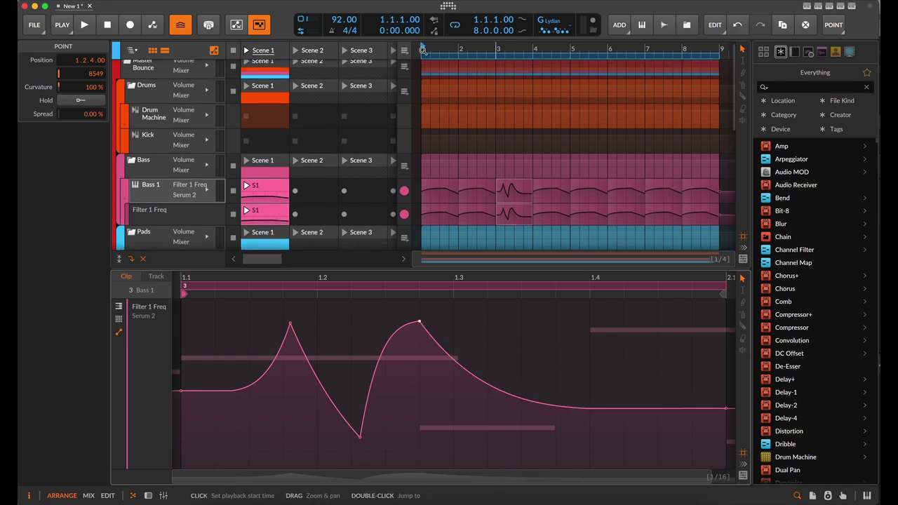
key(space)
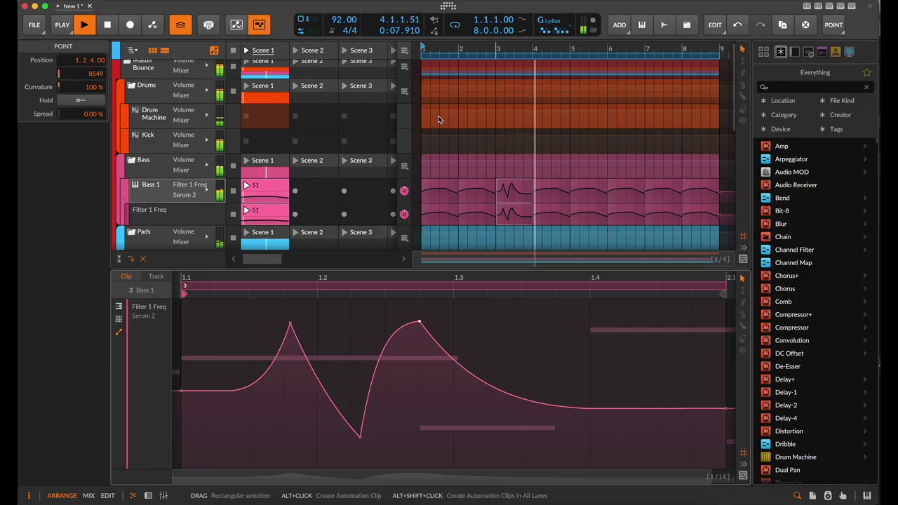
key(space)
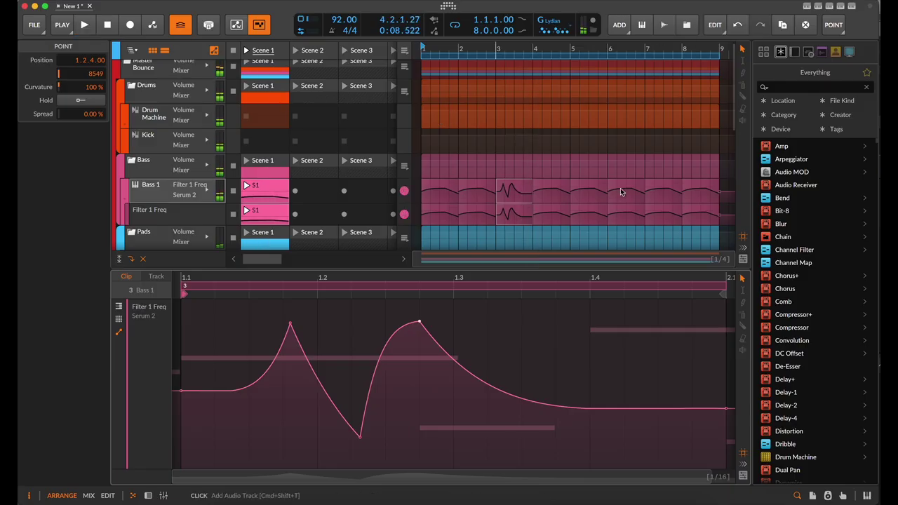
Isolate bar 4 as its own Bass 1 clip and drop its Filter 1 Freq from 21478 at 1.1.1.00 to 8 at 1.1.2.00
click(568, 226)
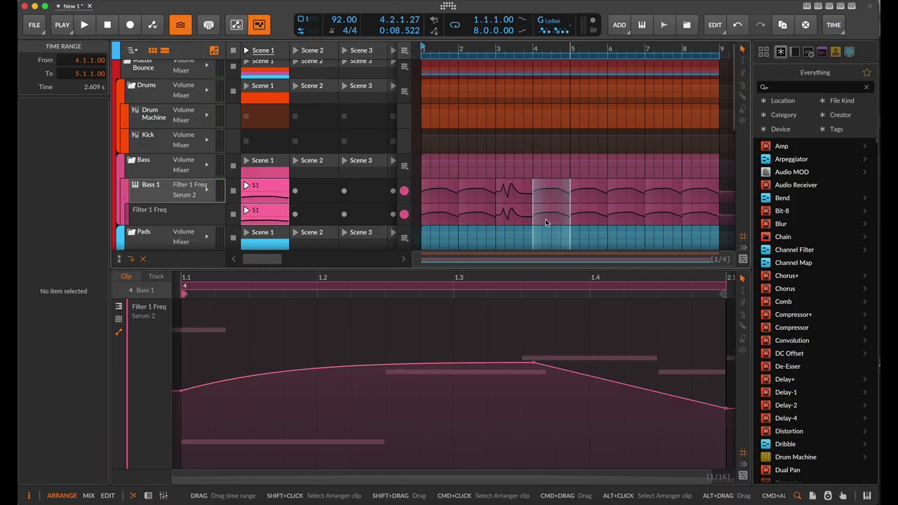
click(554, 214)
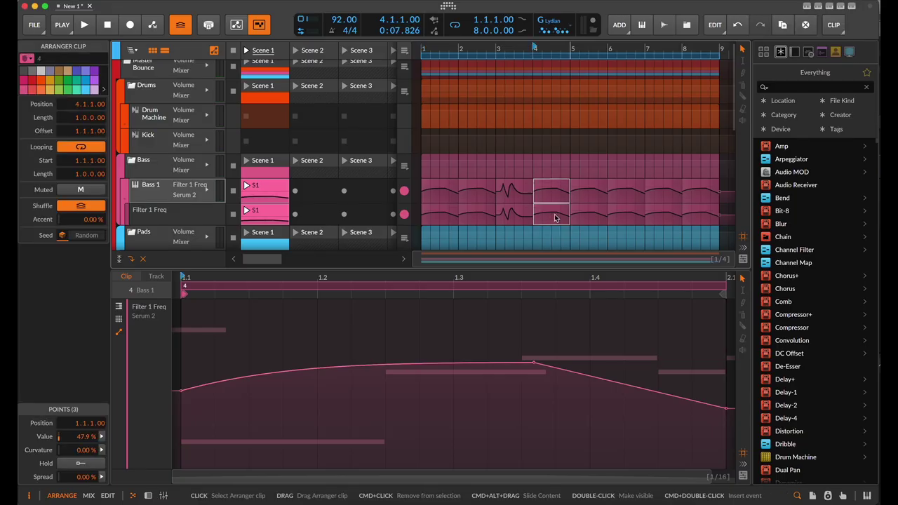
click(216, 382)
drag(182, 396, 181, 303)
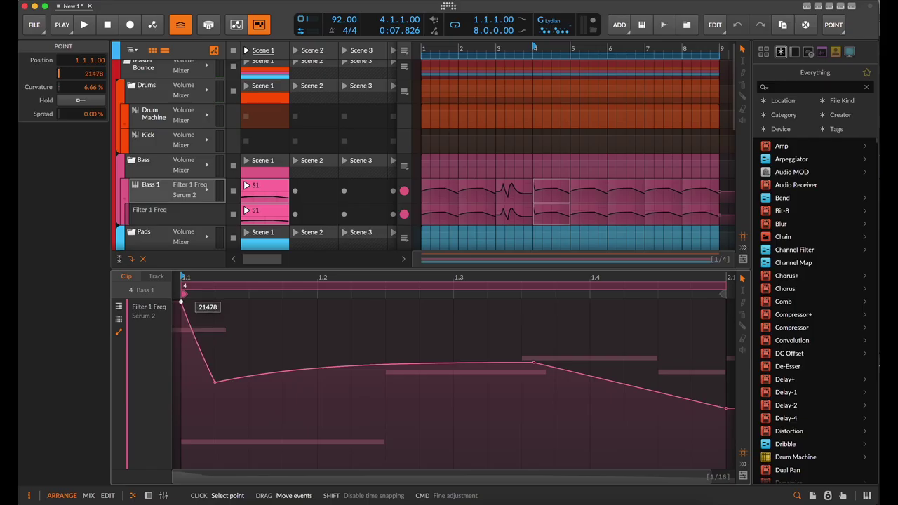
drag(214, 382, 215, 466)
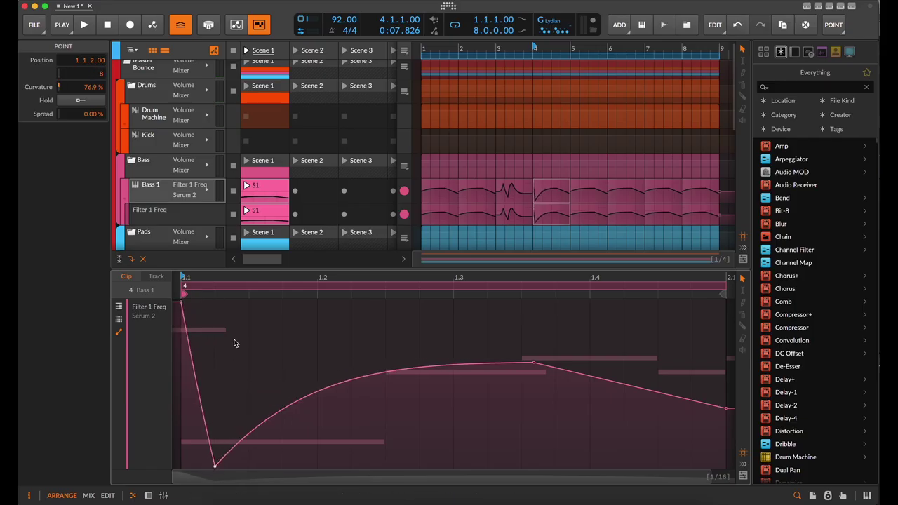
Duplicate the opening sixteenth-note filter drop three times to fill beat 1 of the bar 4 clip, and audition it
drag(216, 355, 186, 358)
key(ctrl+d)
key(ctrl+d)
key(ctrl+d)
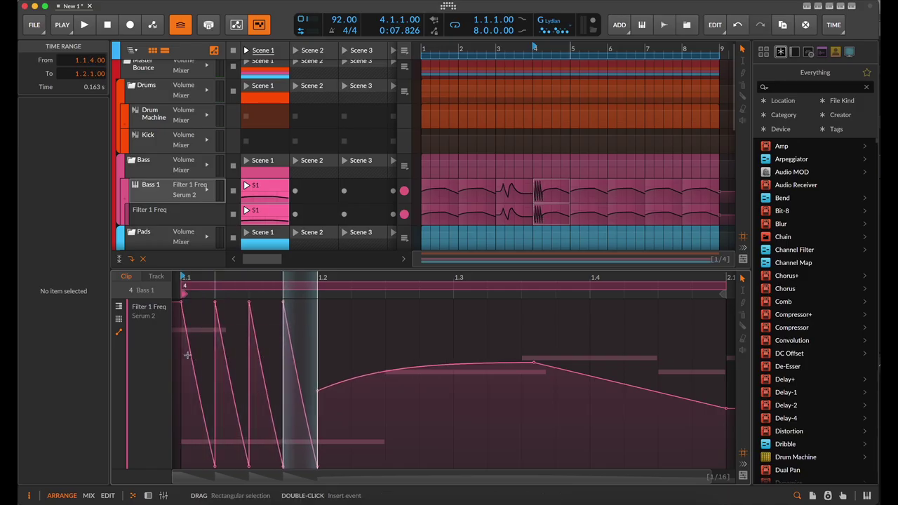
key(space)
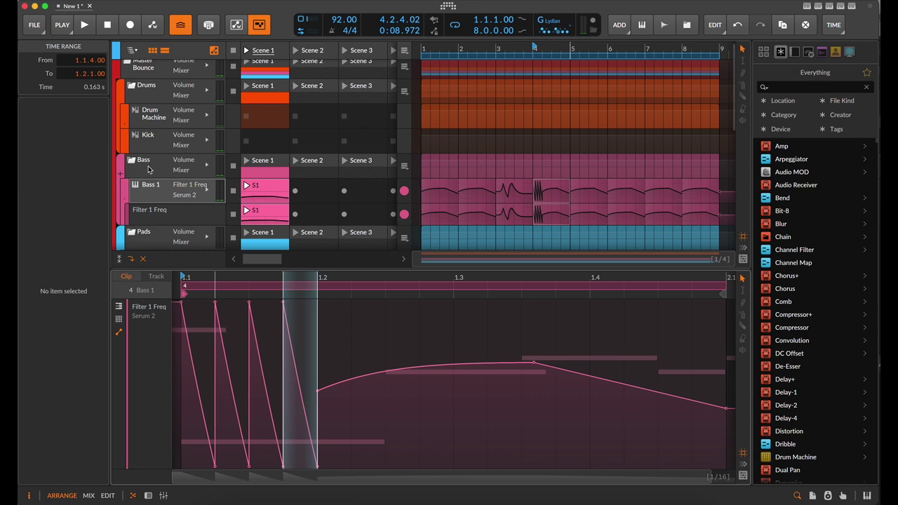
Open Bass 1's Serum 2 plug-in window and place it below the Bass 1 lanes so the arrangement stays in view
click(150, 171)
double_click(154, 190)
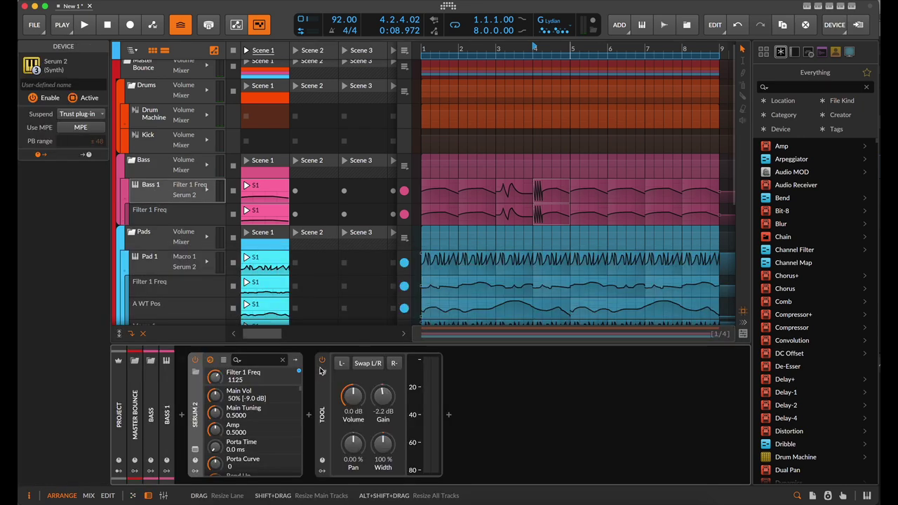
click(195, 450)
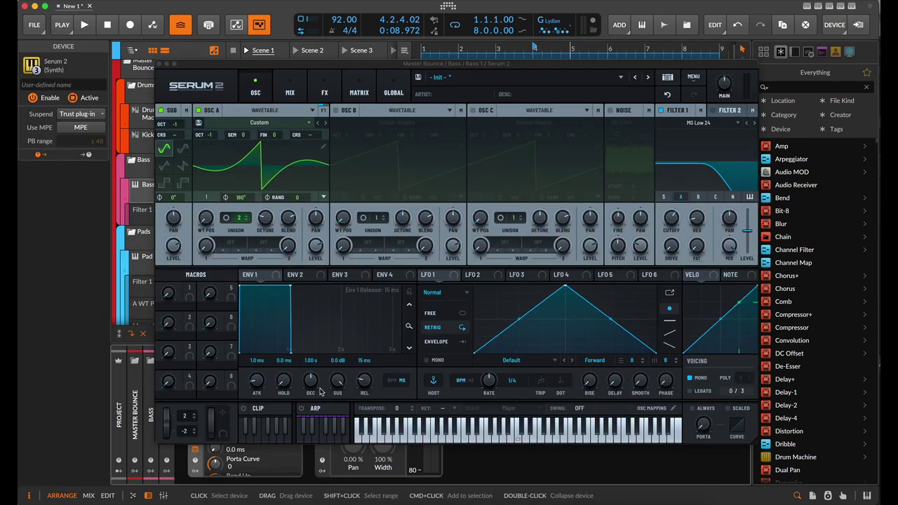
key(space)
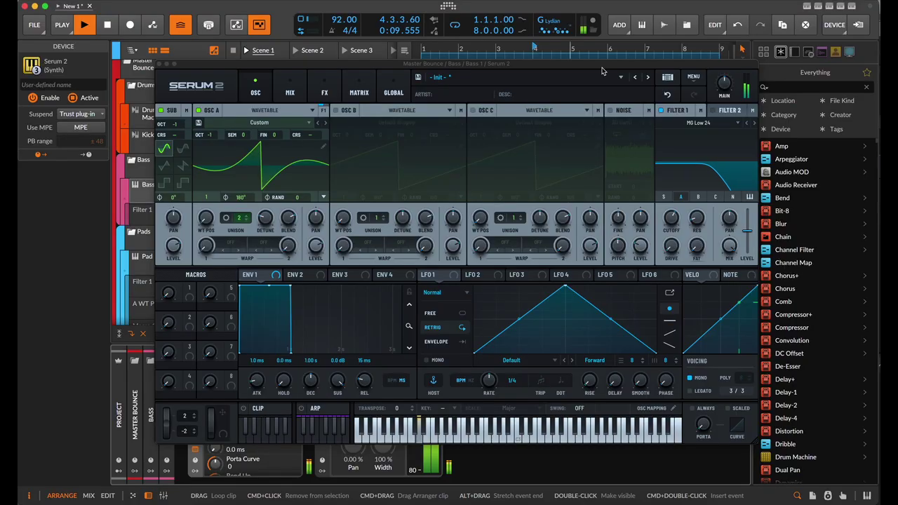
drag(599, 74, 537, 218)
click(533, 48)
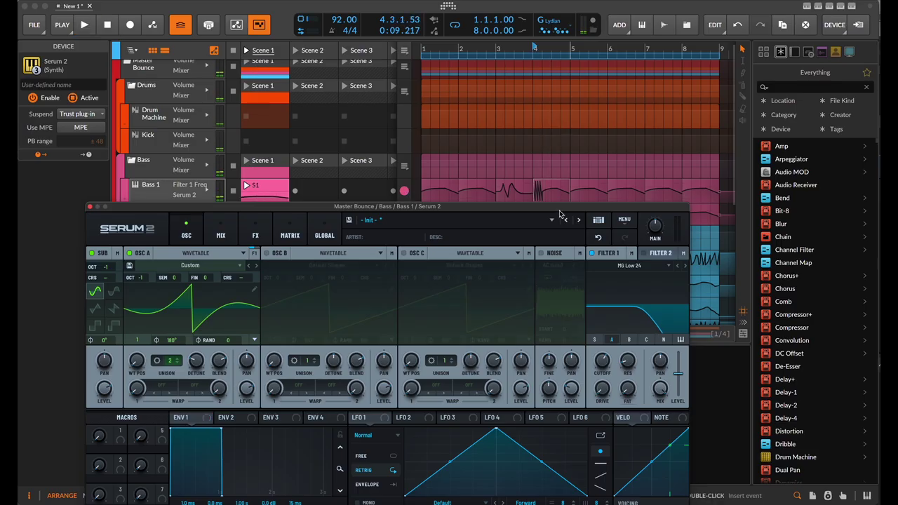
drag(559, 210, 558, 271)
Play the arrangement from bar 4 and watch Serum 2's Filter 1 display follow the automation
click(479, 221)
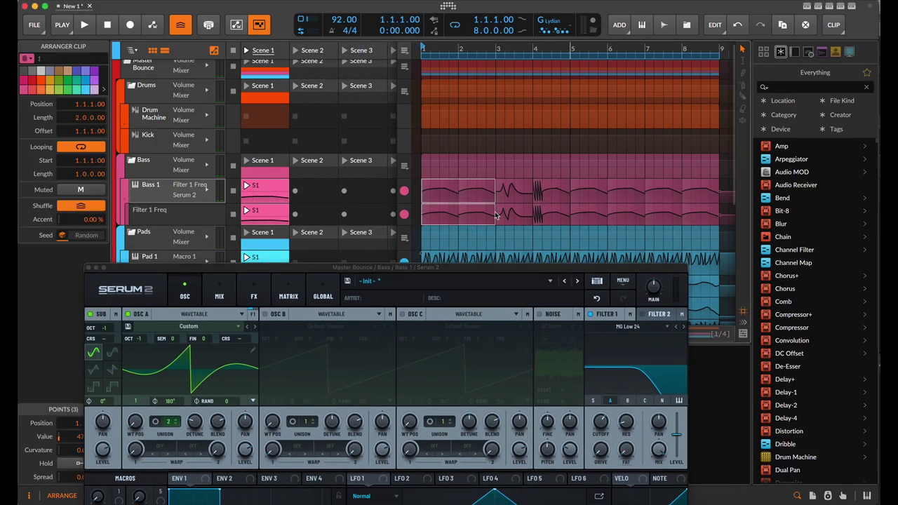
click(537, 197)
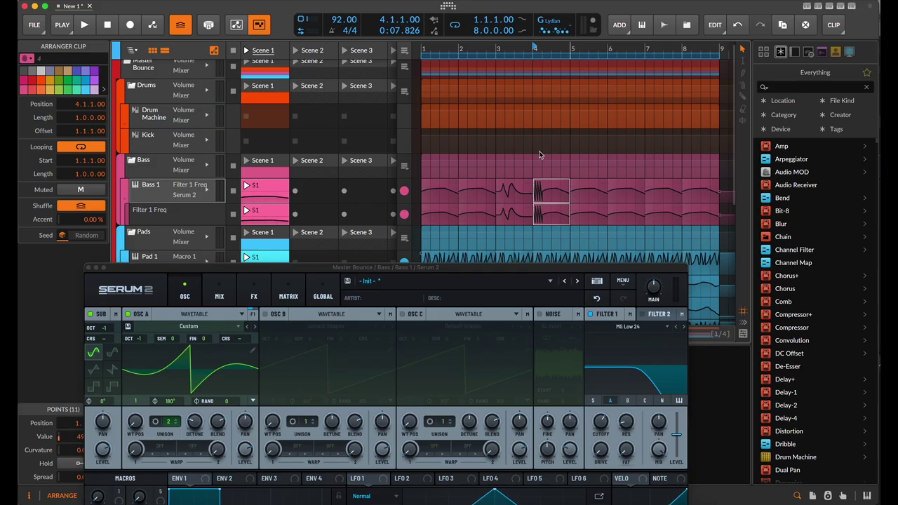
key(space)
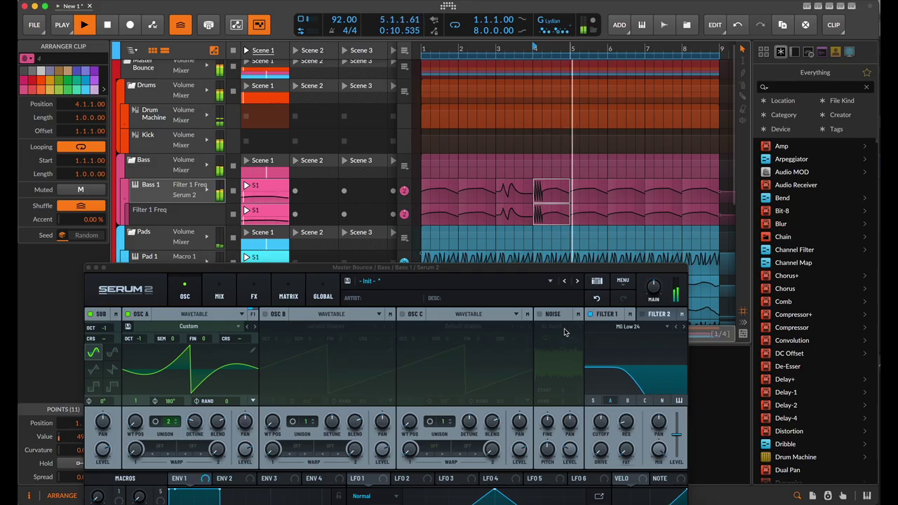
key(space)
Consolidate Bass 1's split arranger clips from 1.1.1.00 to 9.1.1.00 into one 8-bar clip, and audition it
scroll(573, 250, down, 3)
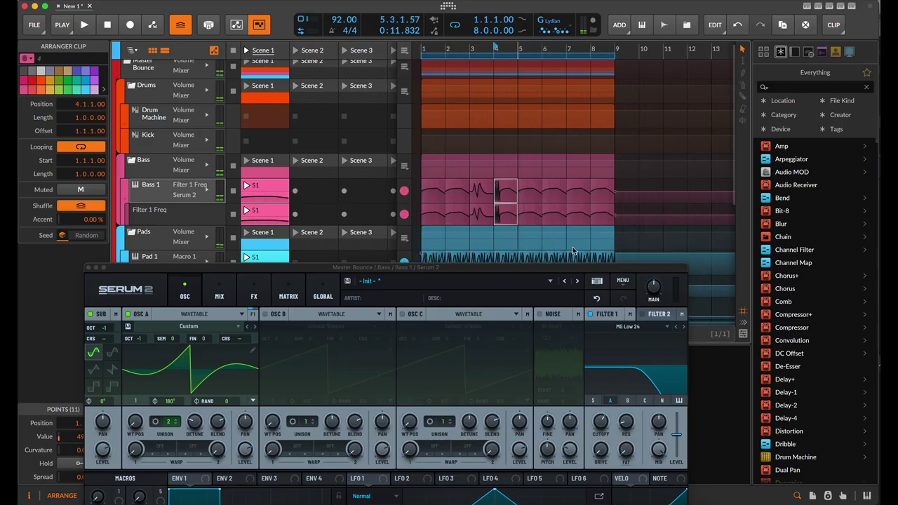
drag(621, 207, 604, 192)
scroll(425, 200, down, 1)
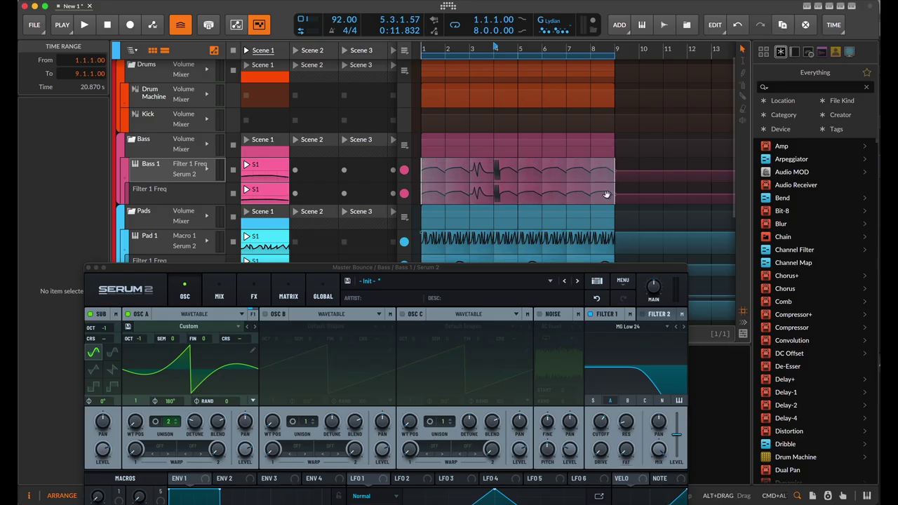
key(space)
Open the consolidated Bass 1 clip's Filter 1 Freq automation in the detail editor and move the Serum 2 window aside
scroll(497, 200, up, 3)
scroll(496, 199, up, 1)
double_click(495, 201)
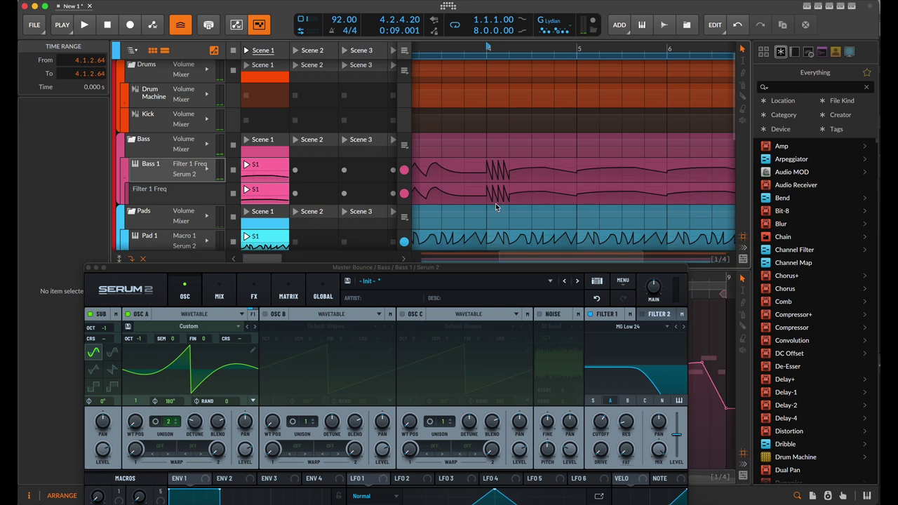
drag(455, 269, 457, 429)
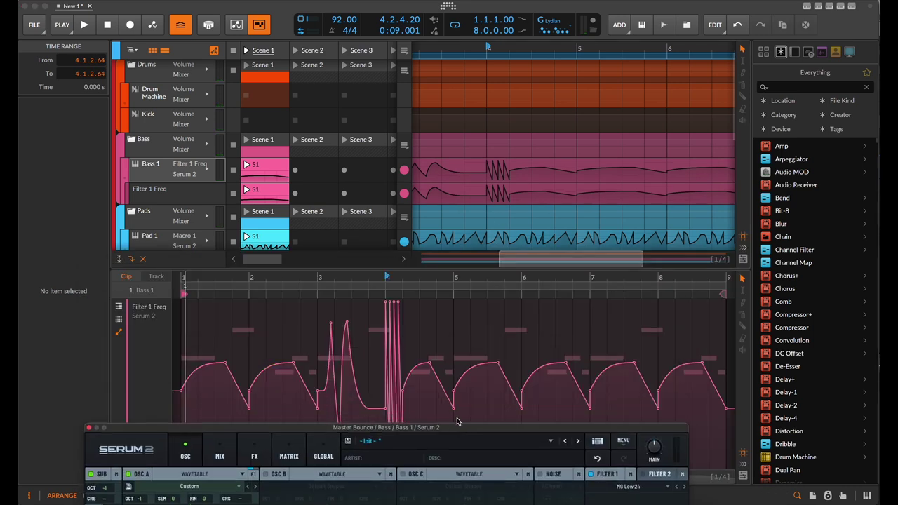
drag(343, 431, 617, 154)
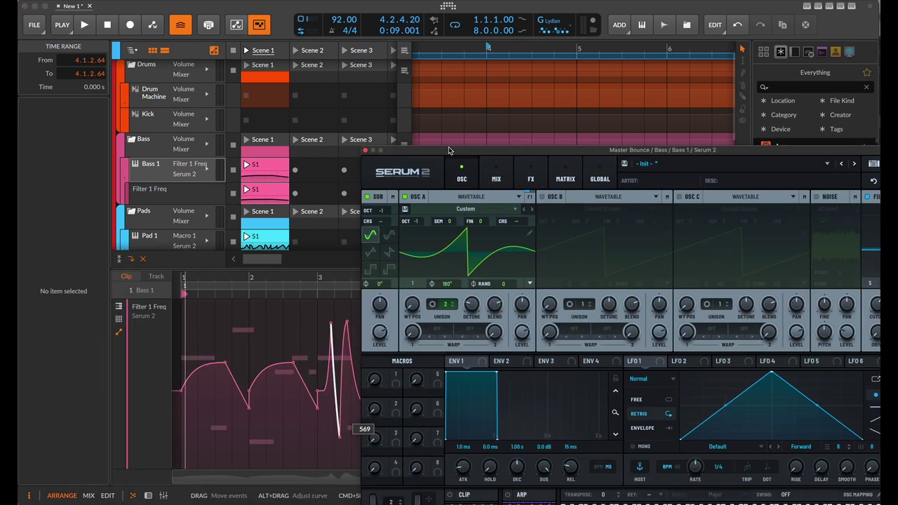
Close Serum 2 and stretch Bass 1's Filter 1 Freq automation from 4.1.1.00–4.2.1.00 so that it ends at 4.3.1.00
click(364, 152)
scroll(419, 415, up, 4)
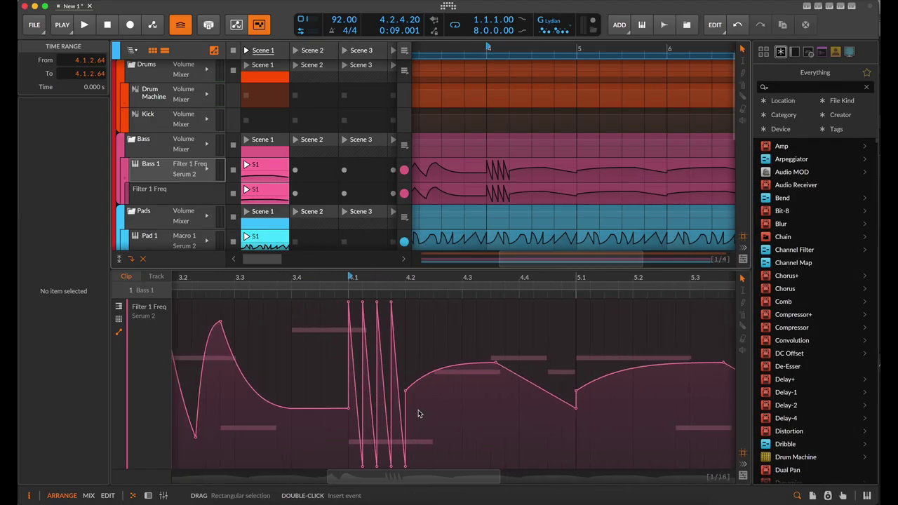
scroll(380, 407, up, 3)
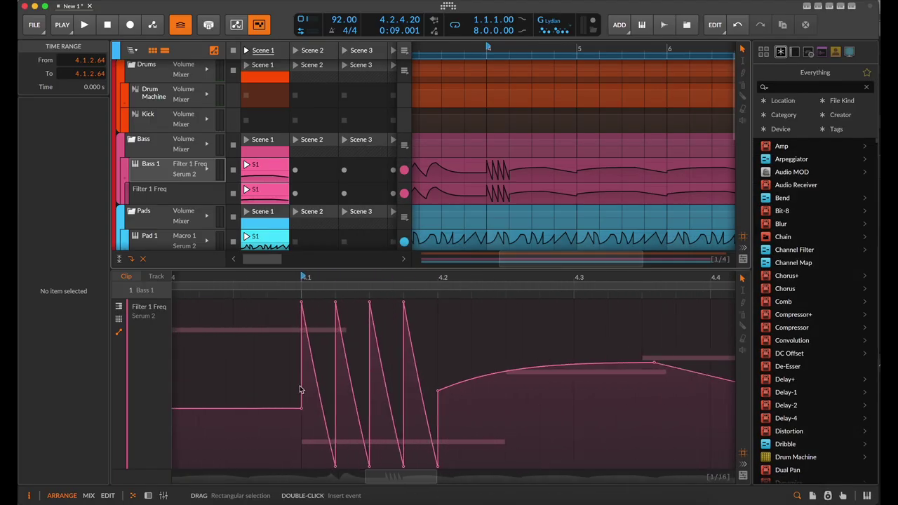
drag(300, 386, 437, 381)
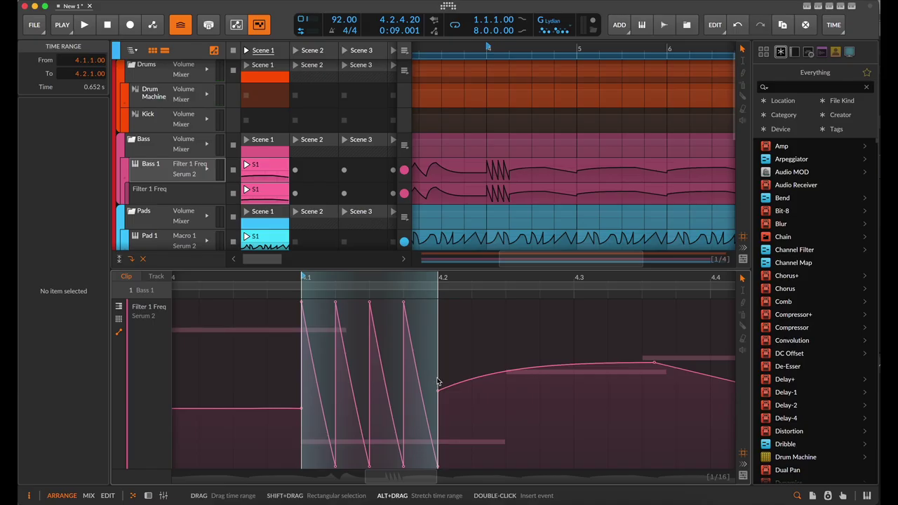
drag(437, 382, 575, 382)
scroll(575, 384, down, 2)
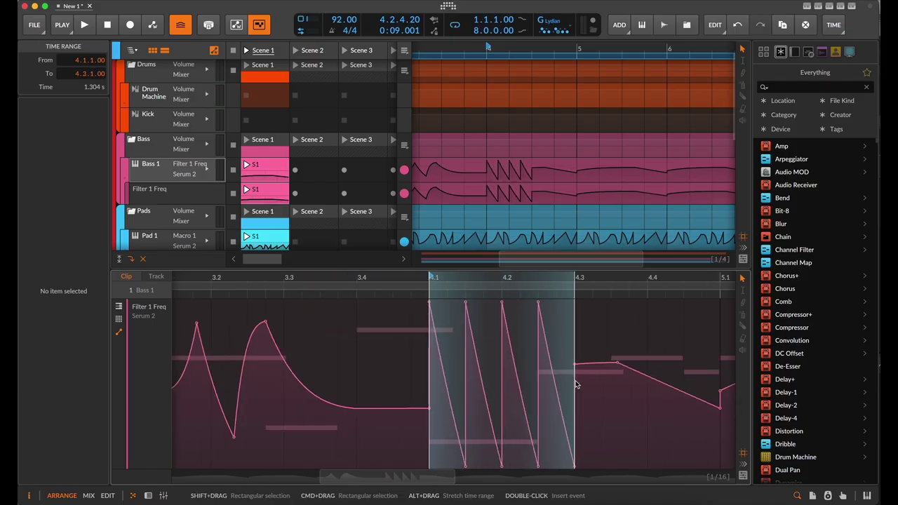
Play from bar 4 with Bass 1's Serum 2 window open, look at its Global page, and close the window
key(space)
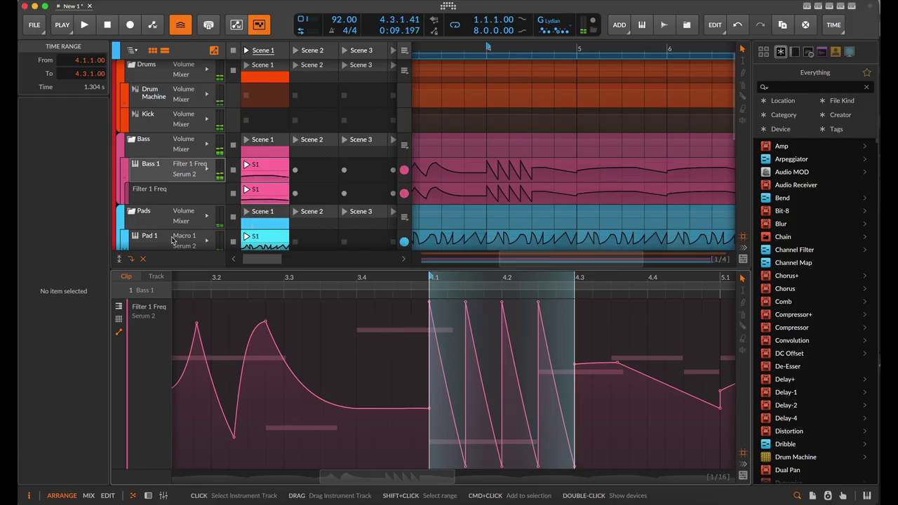
double_click(153, 167)
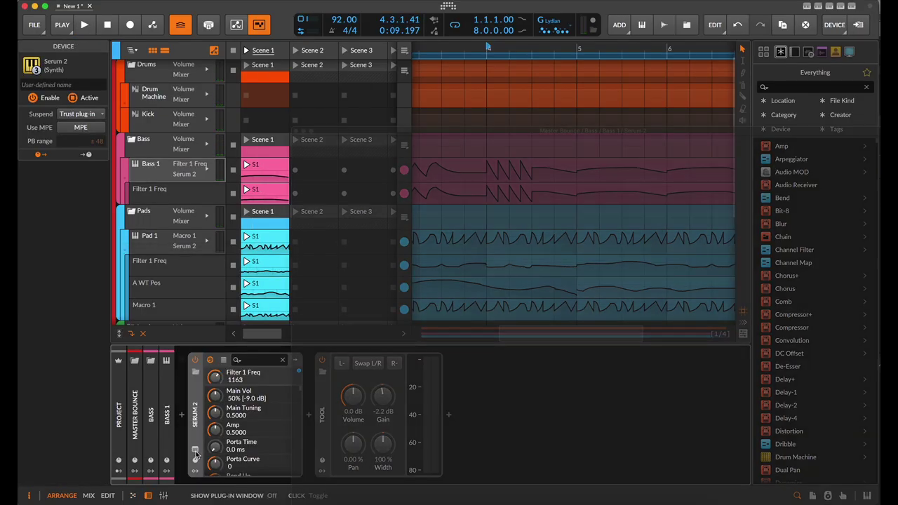
click(196, 450)
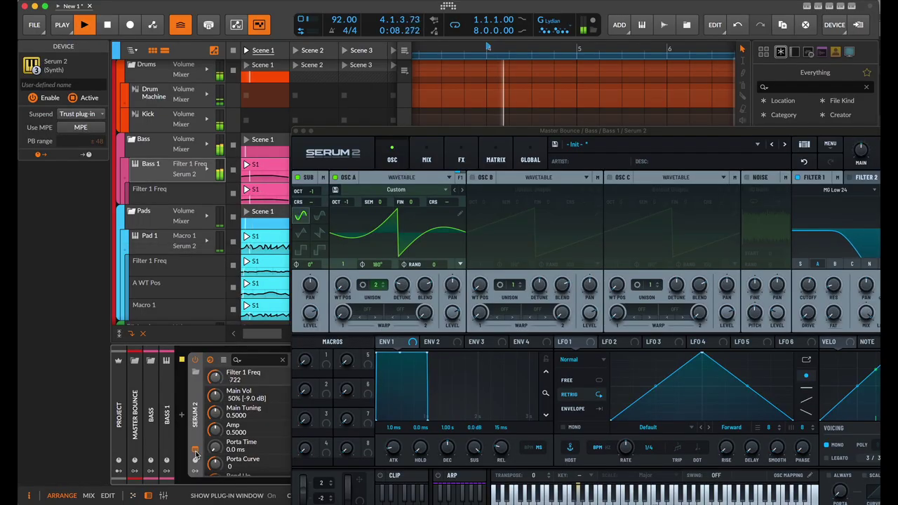
click(530, 159)
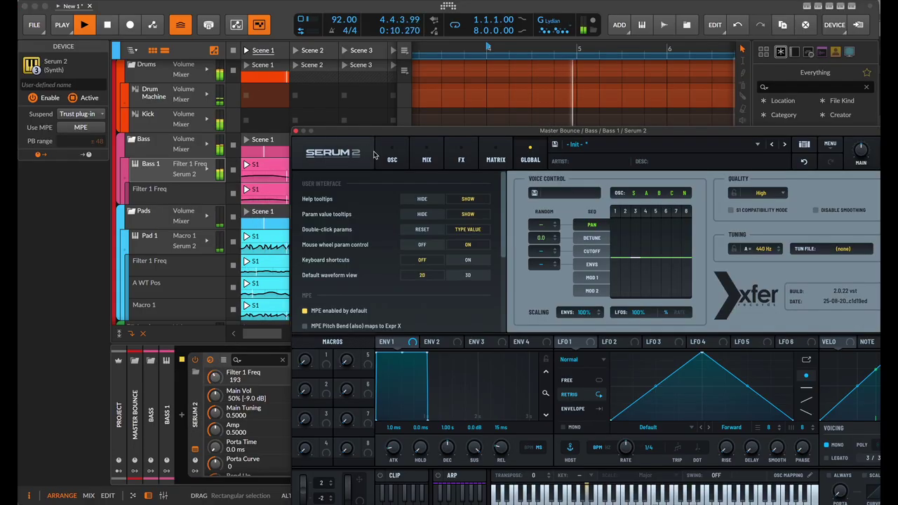
click(295, 130)
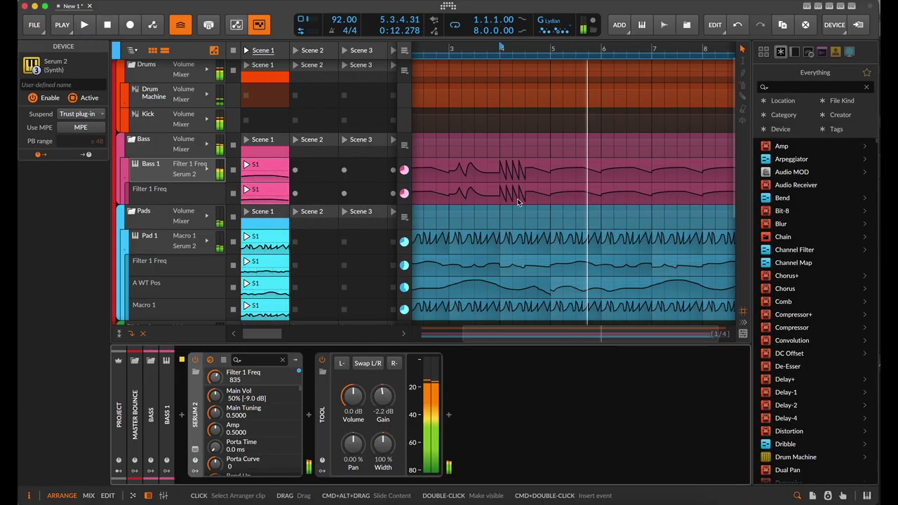
key(space)
Return the playhead to 1.1.1.00 and reopen the 8-bar Bass 1 clip's Filter 1 Freq automation in the detail editor
scroll(532, 256, down, 5)
click(523, 179)
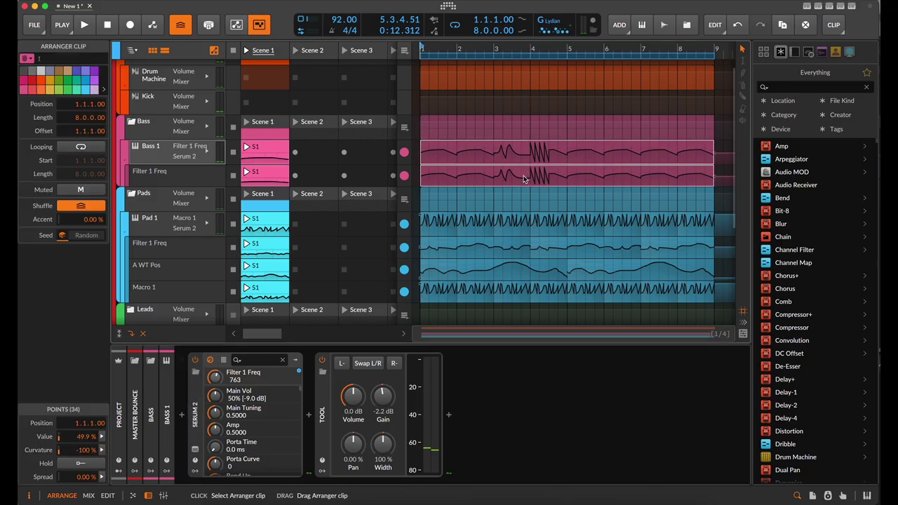
key(Home)
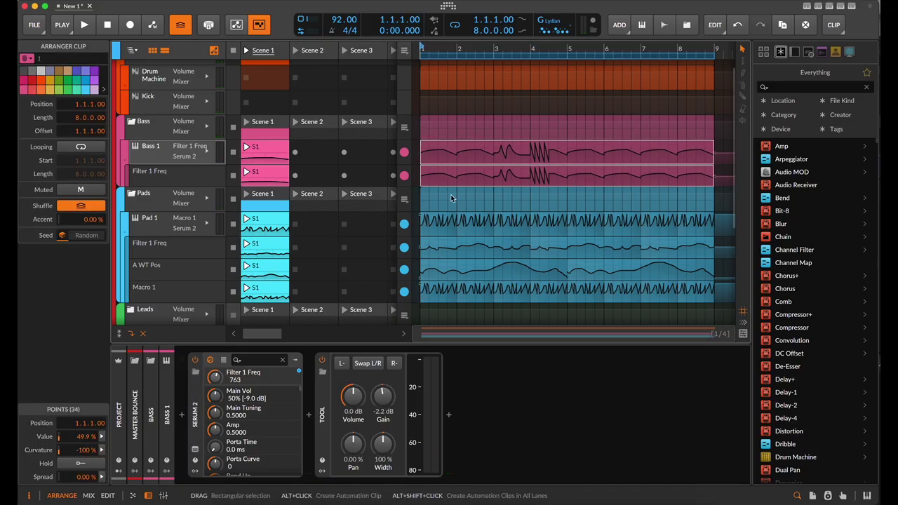
key(e)
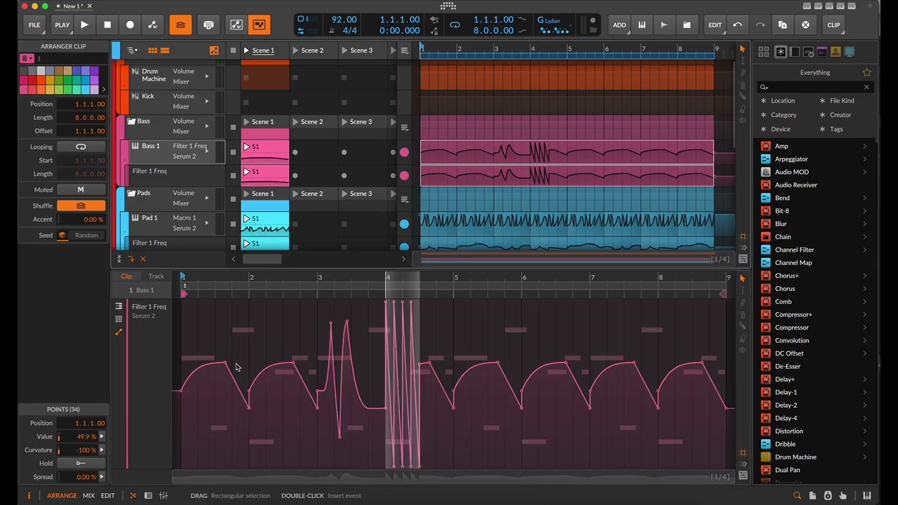
Lower the bar 1 peak of the Filter 1 Freq curve to 18 at 1.3.2.52 and audition it
drag(225, 363, 222, 453)
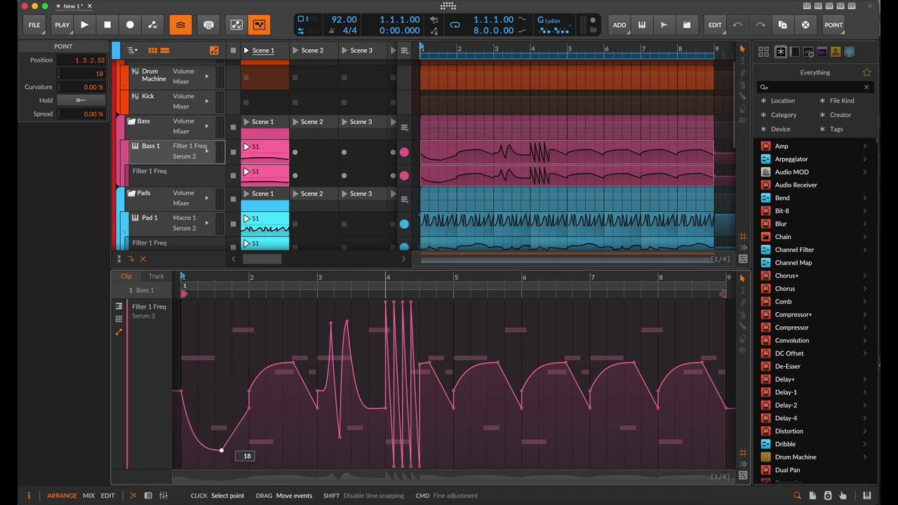
key(space)
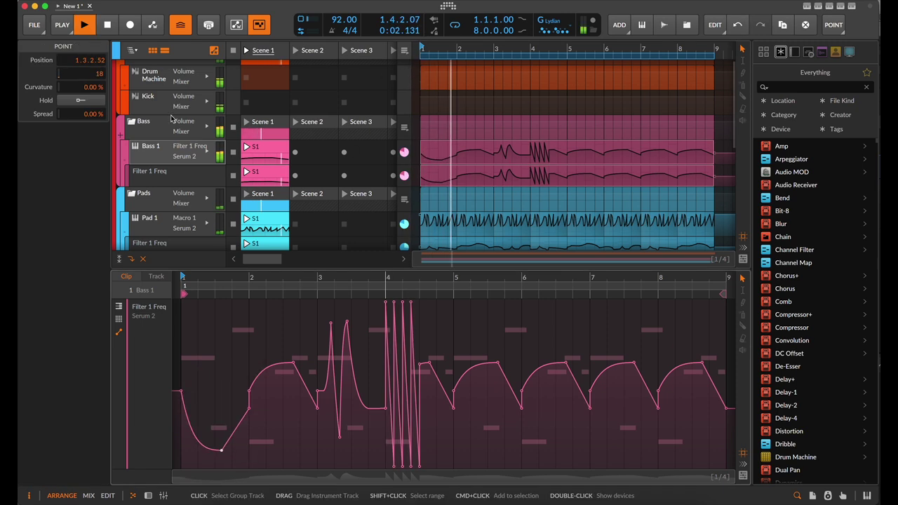
key(space)
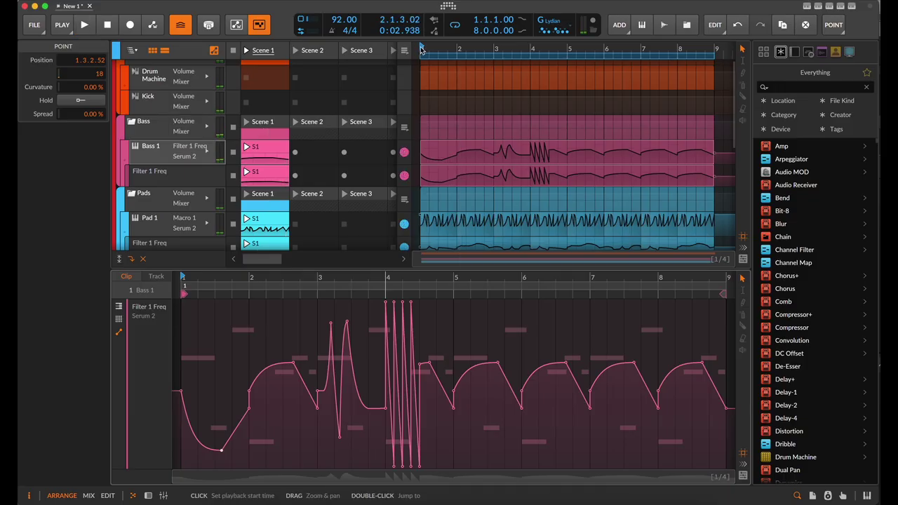
Switch all tracks back to arranger playback and set bar 1's middle Filter 1 Freq point to 2020 at 1.3.1.00 during playback
click(404, 51)
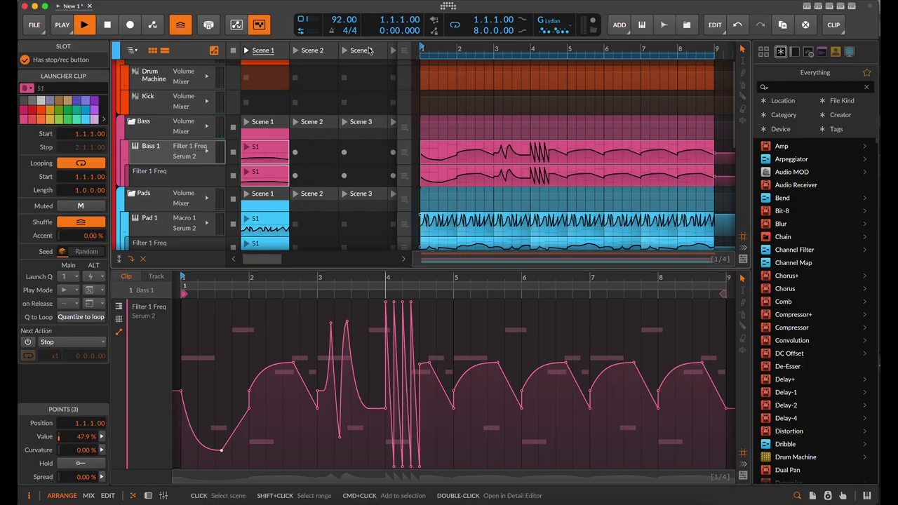
key(space)
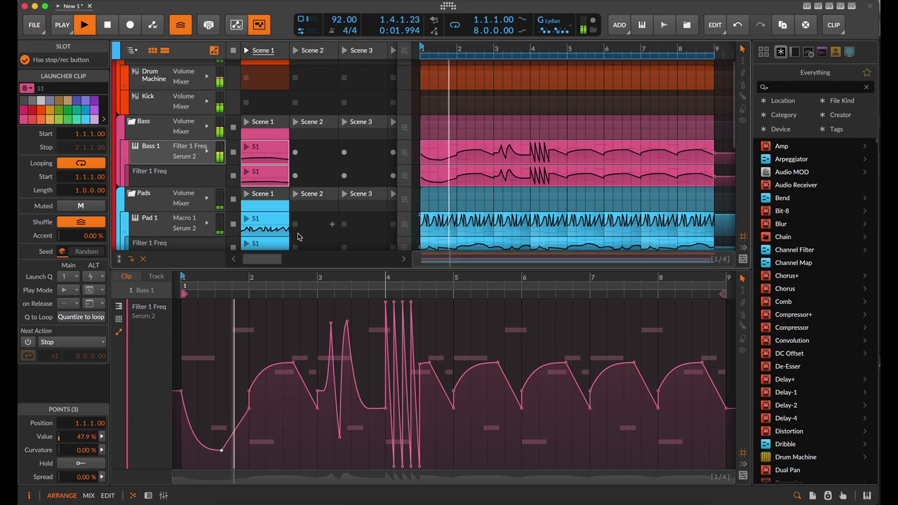
drag(221, 449, 214, 356)
Follow playback of the Filter 1 Freq curve closely through bars 3 and 4, and stop before bar 5
scroll(363, 412, up, 3)
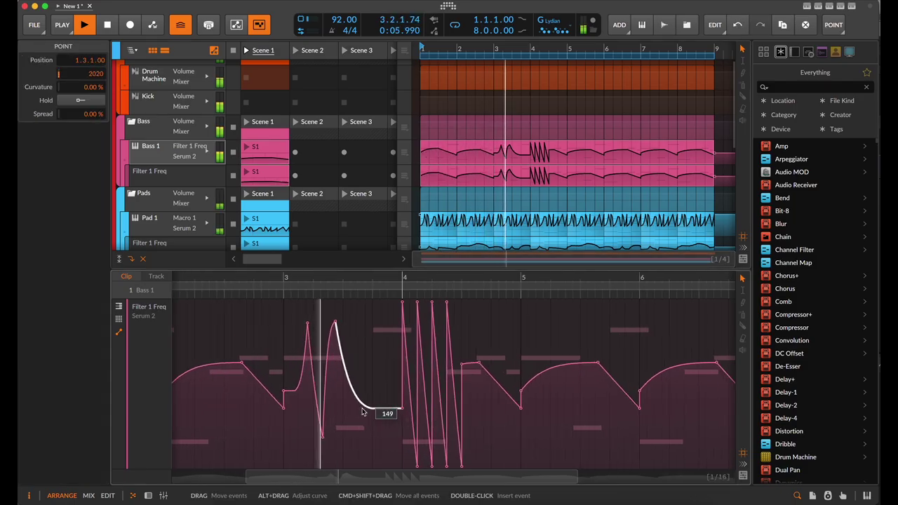
scroll(363, 412, up, 2)
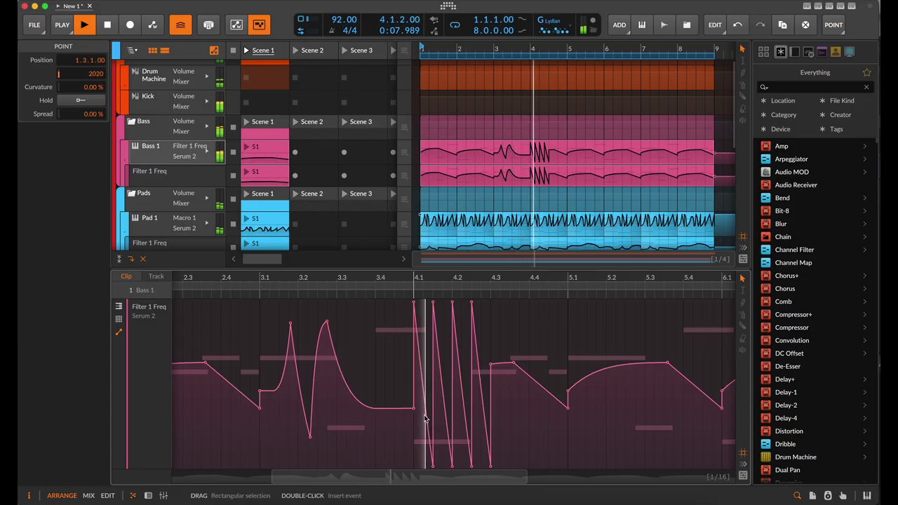
scroll(517, 402, right, 1)
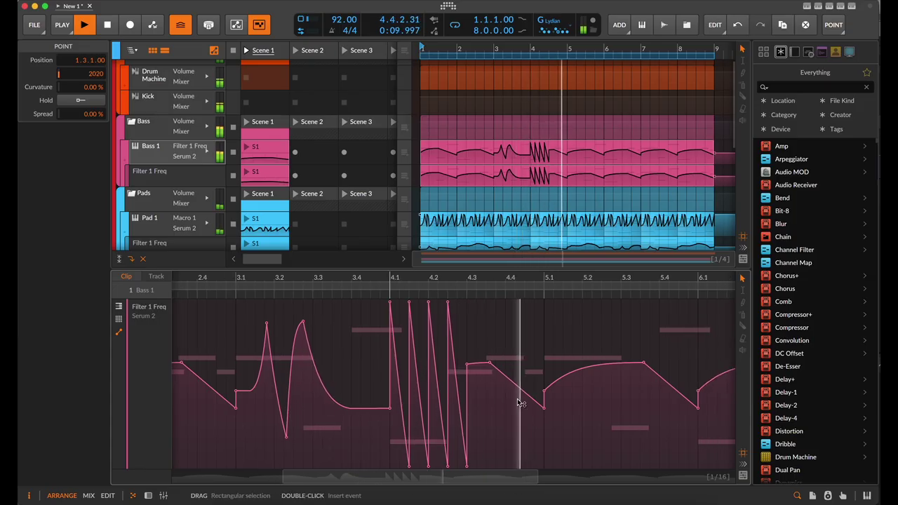
key(space)
Copy the two Filter 1 Freq ramps from 4.2.1.00–4.3.1.00 to 4.4.1.00–5.1.1.00
scroll(491, 393, up, 3)
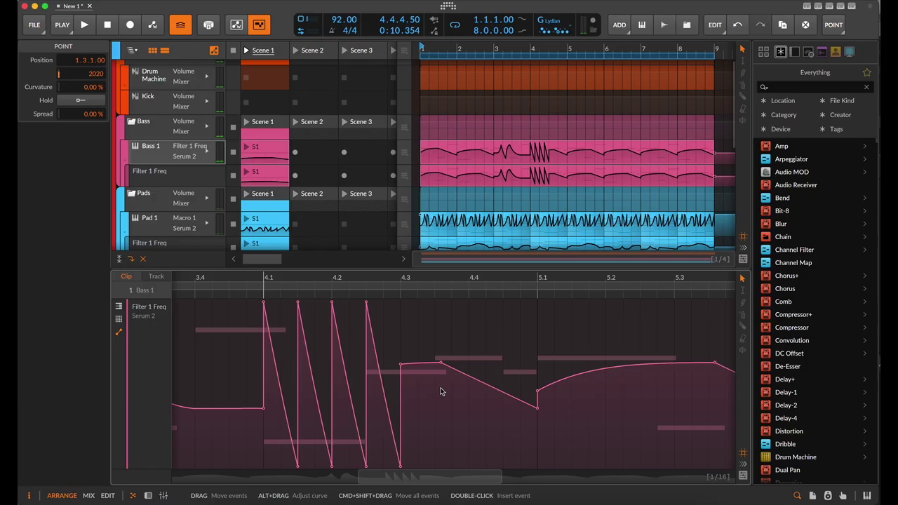
drag(332, 403, 398, 401)
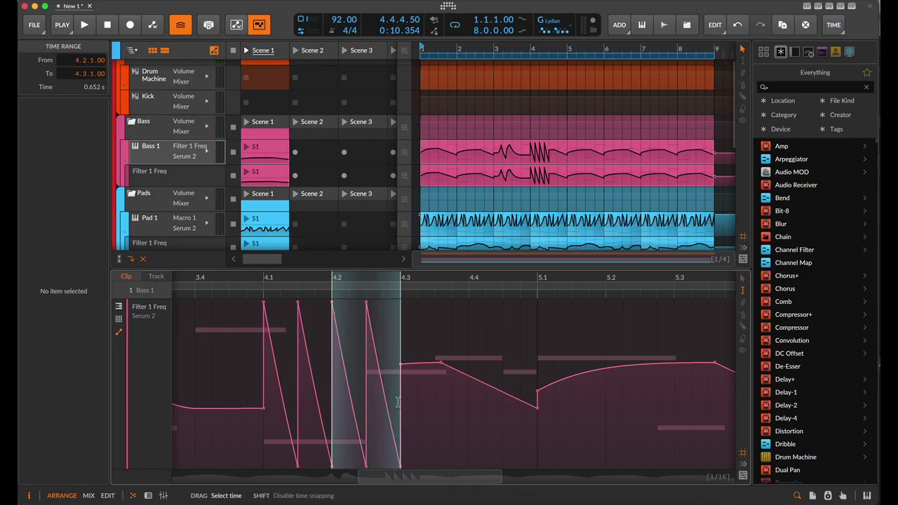
drag(365, 320, 502, 326)
click(537, 327)
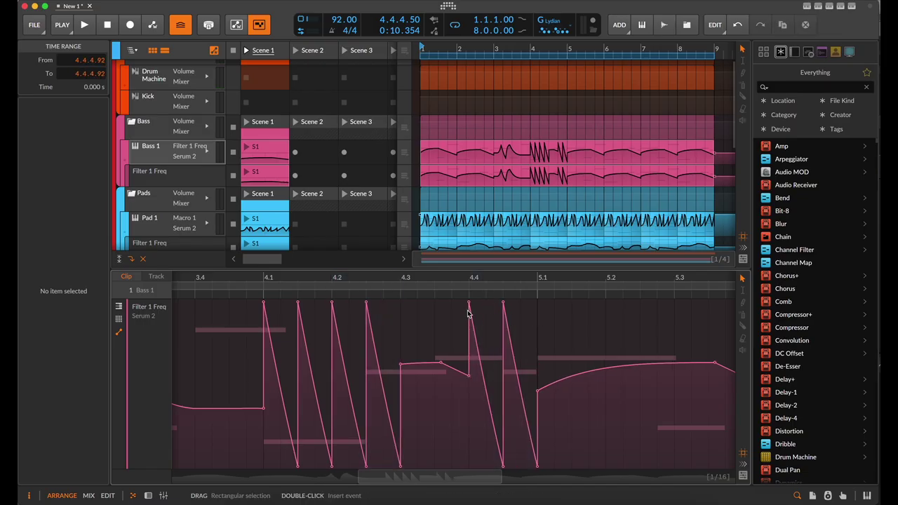
Compress the ramps at 4.4.1.00–5.1.1.00 to half length, duplicate them at 4.4.3.00 to fill the beat, and audition the result
drag(468, 312, 534, 332)
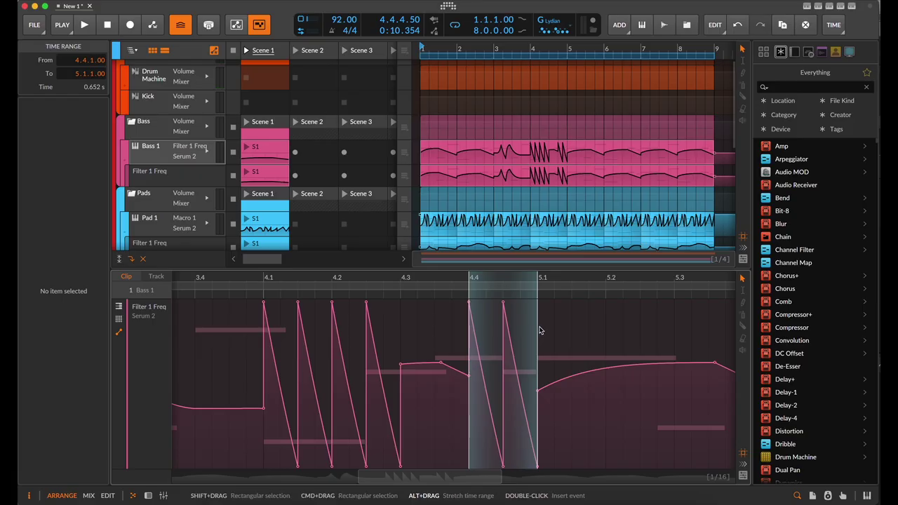
drag(536, 329, 500, 330)
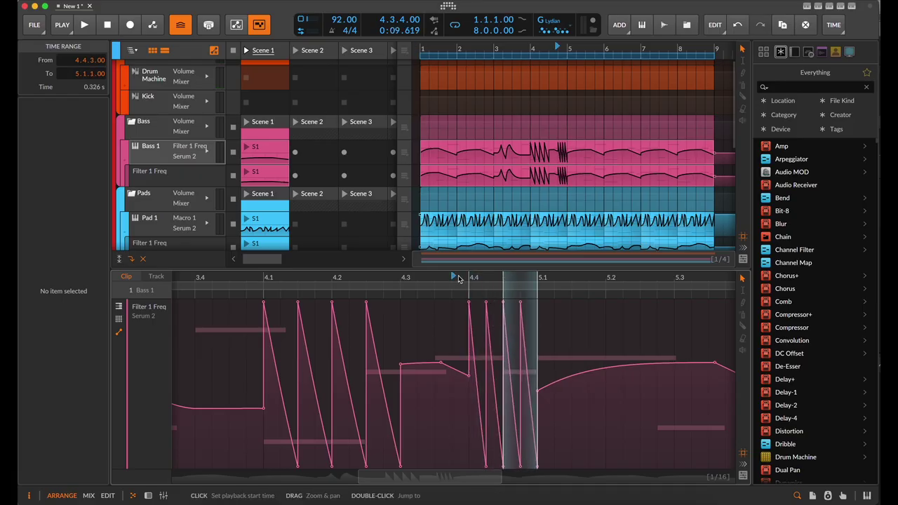
key(space)
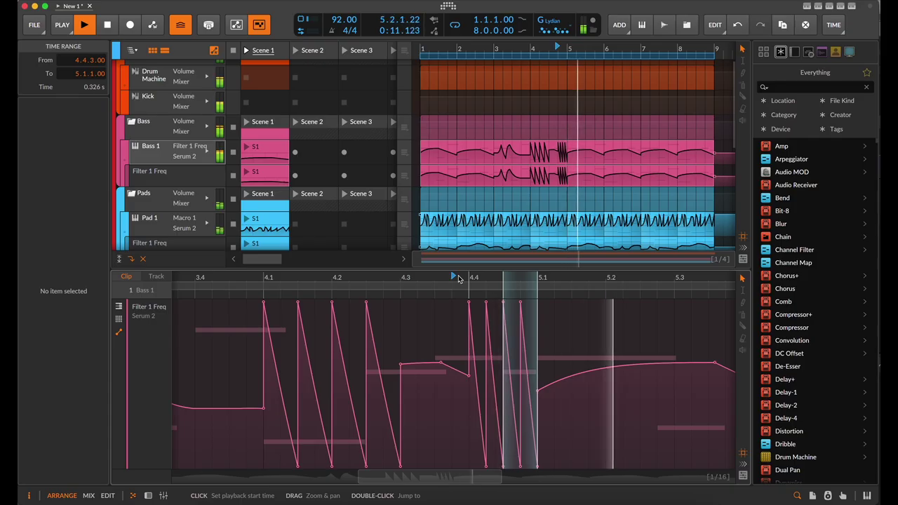
drag(615, 283, 587, 283)
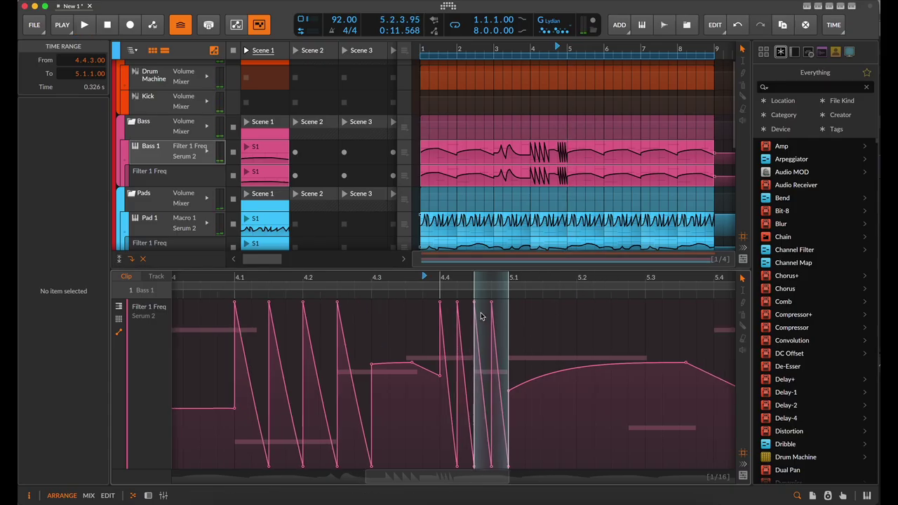
scroll(480, 316, up, 2)
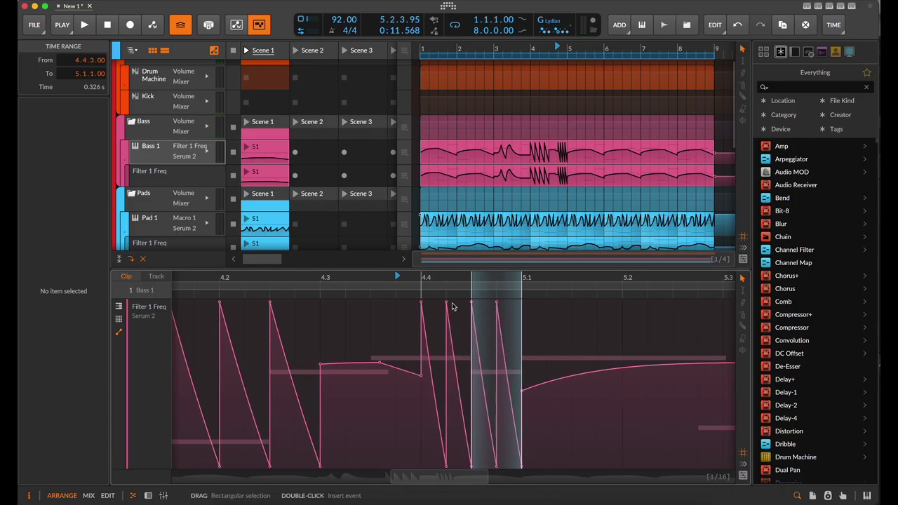
key(space)
key(space)
Copy the single Filter 1 Freq ramp from 4.4.2.00–4.4.3.00 to 5.1.3.00 and audition it
click(441, 365)
drag(468, 367, 468, 366)
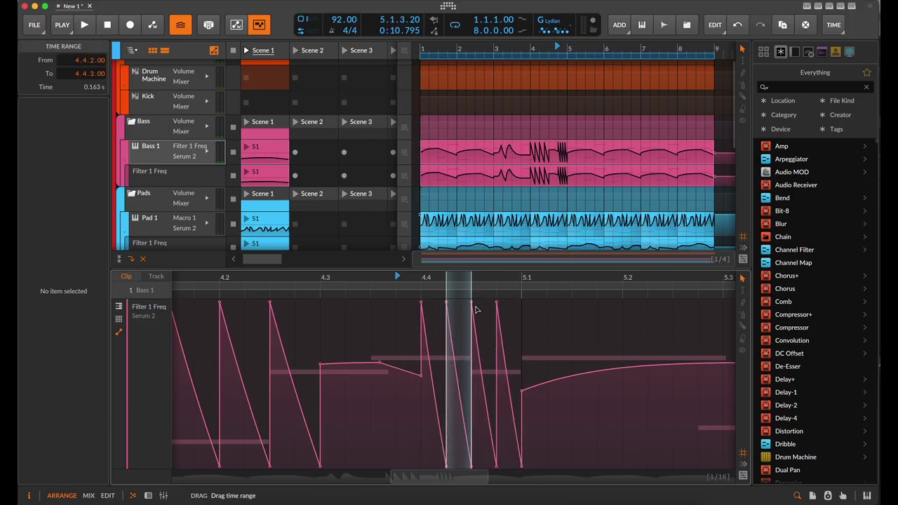
drag(475, 309, 593, 319)
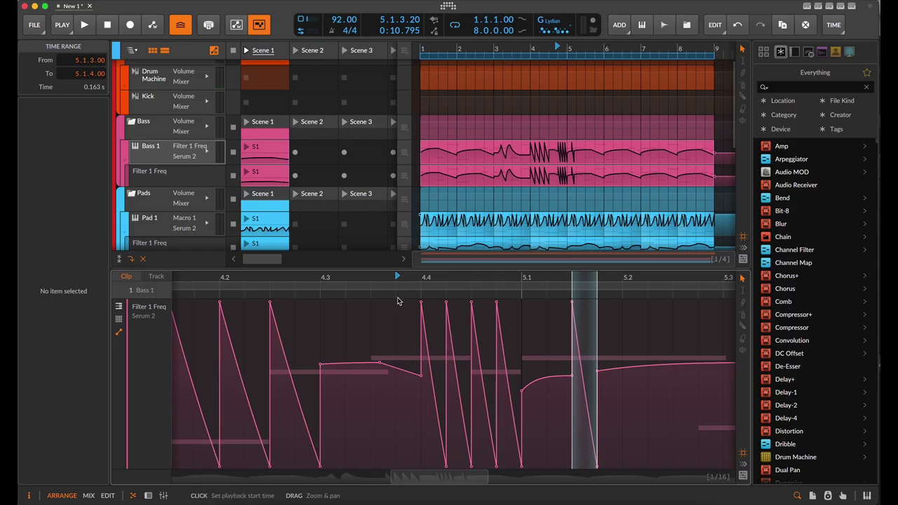
key(space)
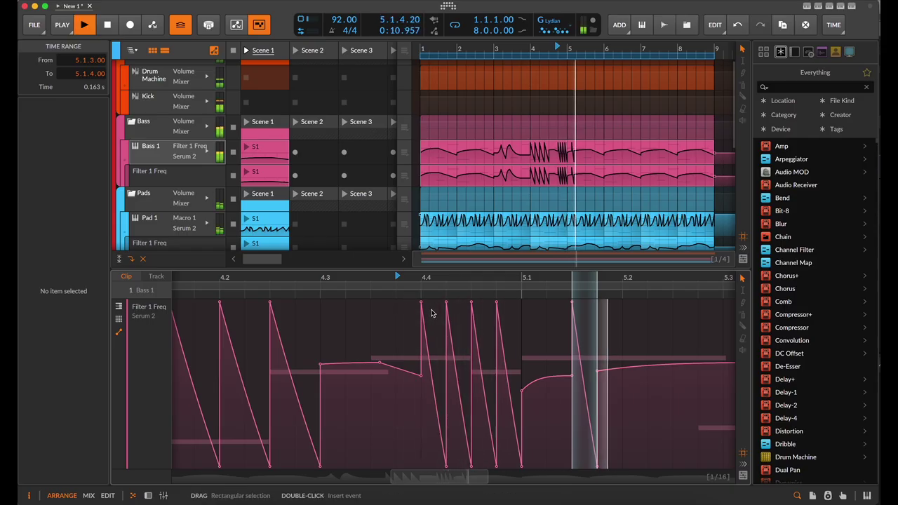
key(space)
Expand the Leads group below the Pads tracks to show its Lead 1 track
scroll(479, 324, down, 5)
scroll(558, 168, down, 4)
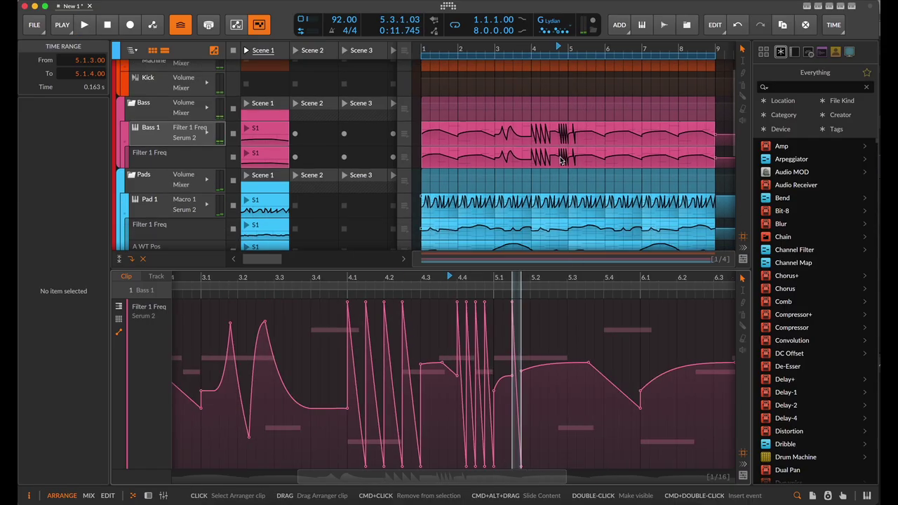
scroll(561, 161, down, 4)
scroll(561, 162, down, 3)
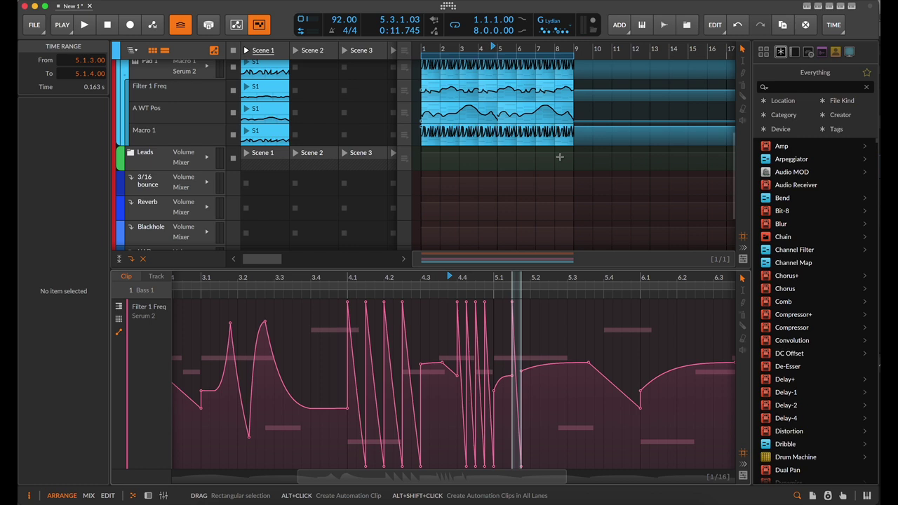
scroll(432, 179, up, 2)
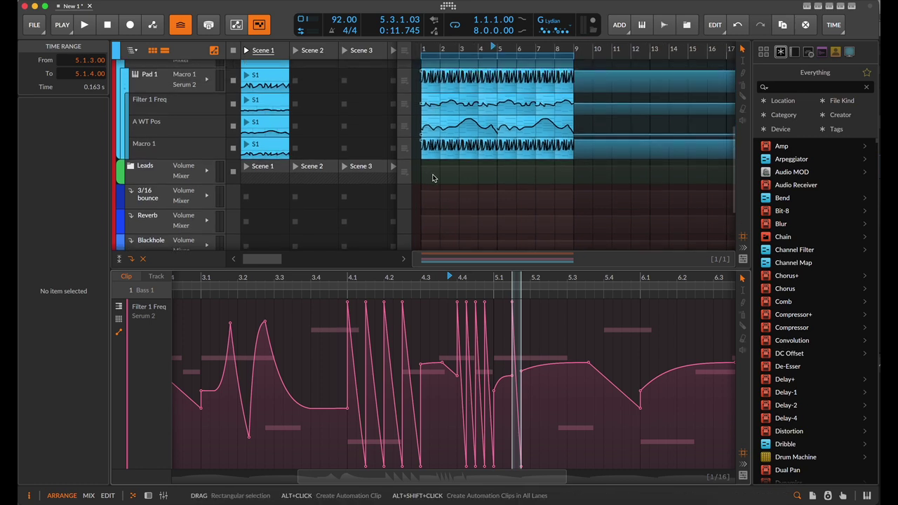
click(130, 167)
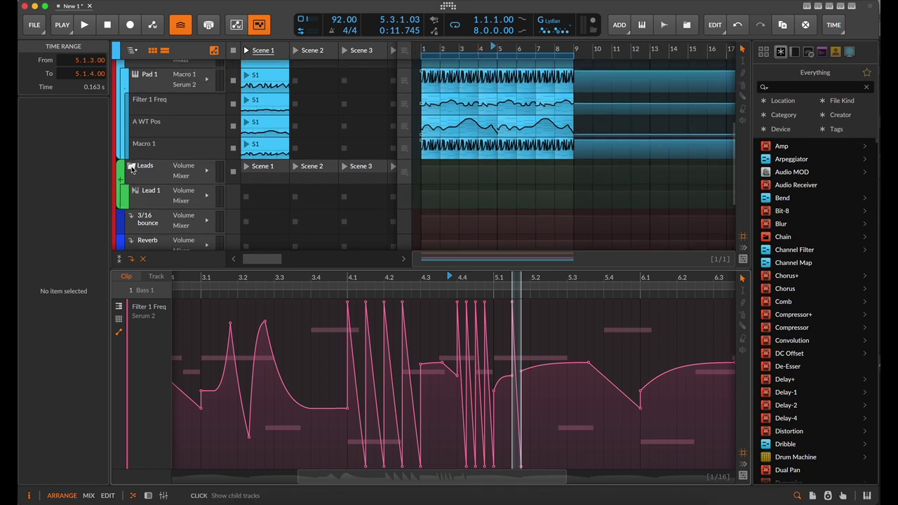
Load the Phase-4 synth as the instrument on the Lead 1 track
click(160, 198)
key(d)
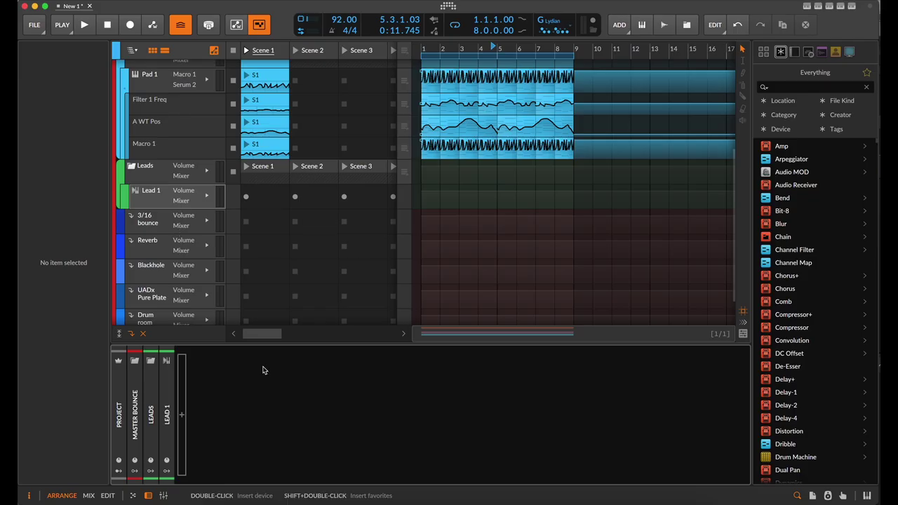
click(183, 417)
text(poly)
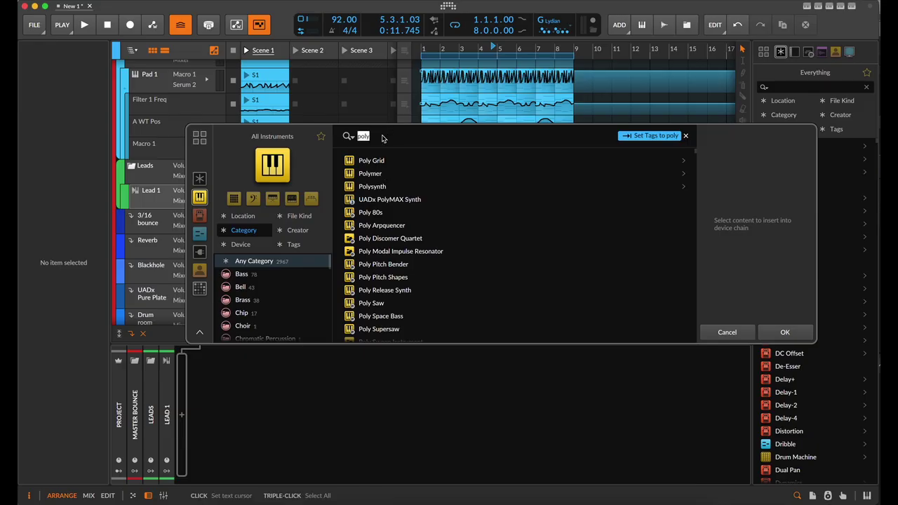
text(pha)
key(Down)
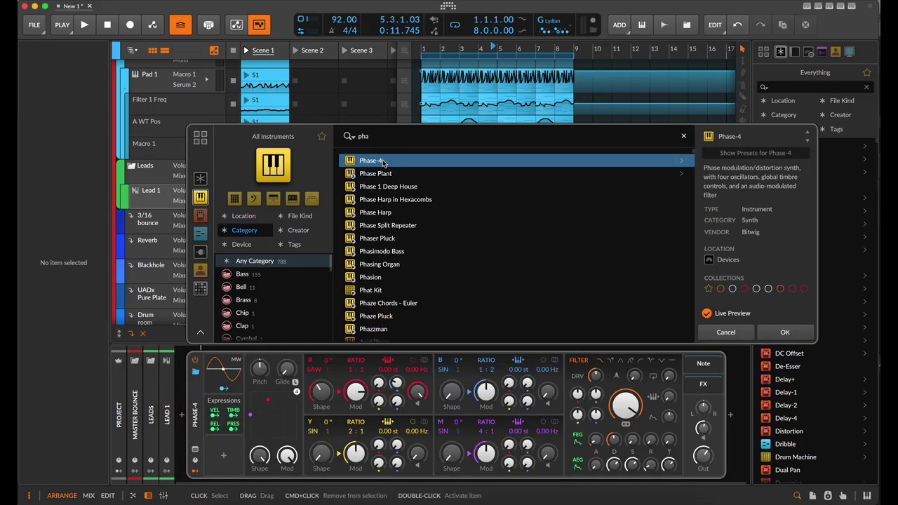
click(785, 331)
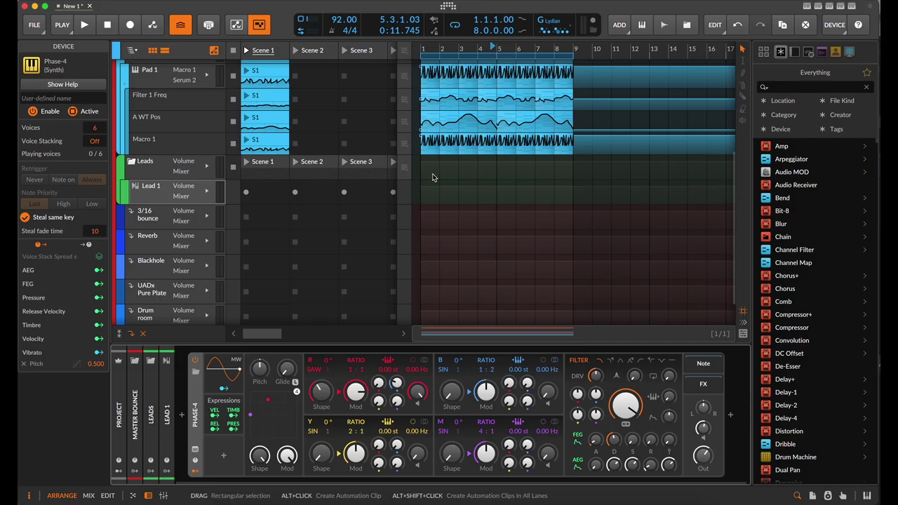
Create an empty one-bar arranger clip at bar 1 on the Lead 1 track
scroll(431, 175, up, 3)
click(430, 165)
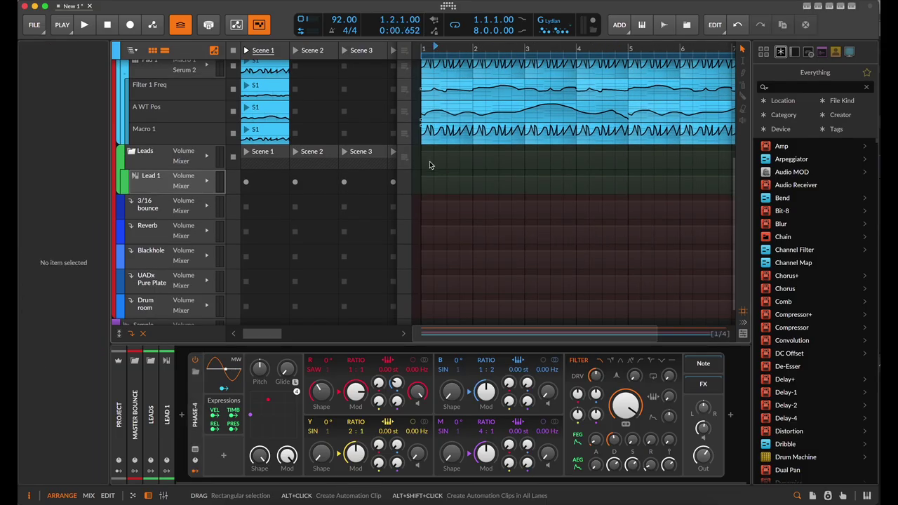
click(425, 184)
click(434, 190)
scroll(434, 189, up, 4)
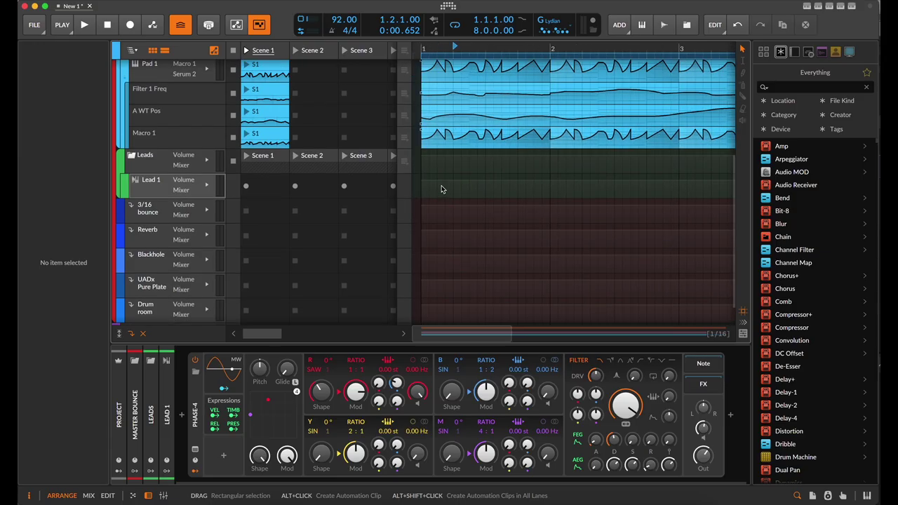
key(a)
double_click(431, 190)
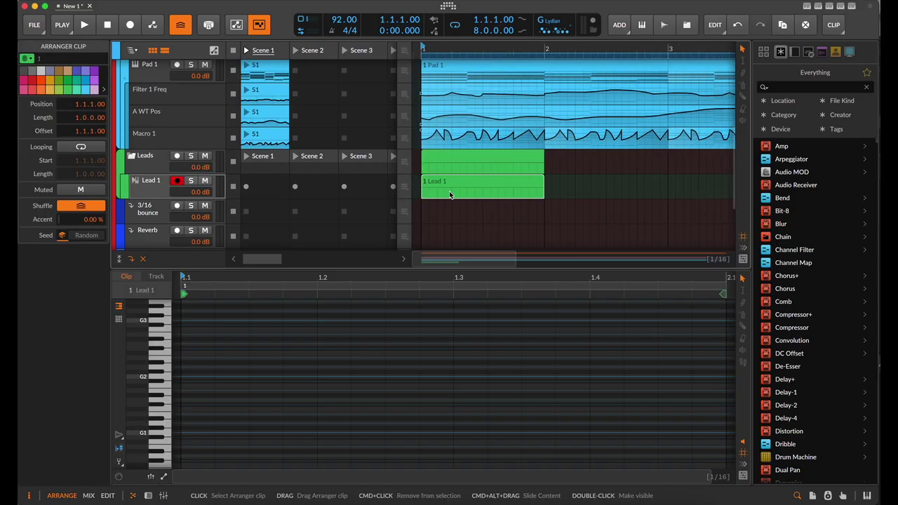
scroll(492, 156, down, 1)
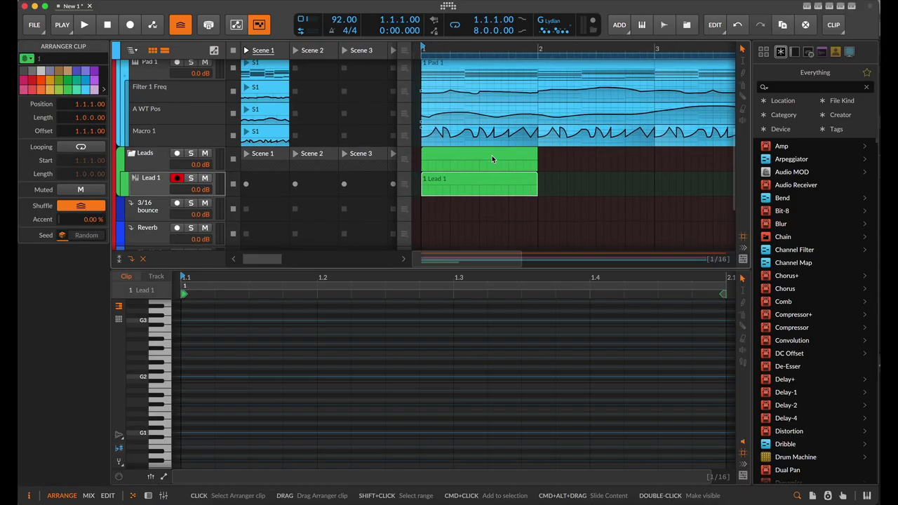
Show the arranger automation and insert a 0.0 dB volume point at 1.3.1.00 on the Leads group
key(a)
scroll(460, 208, down, 1)
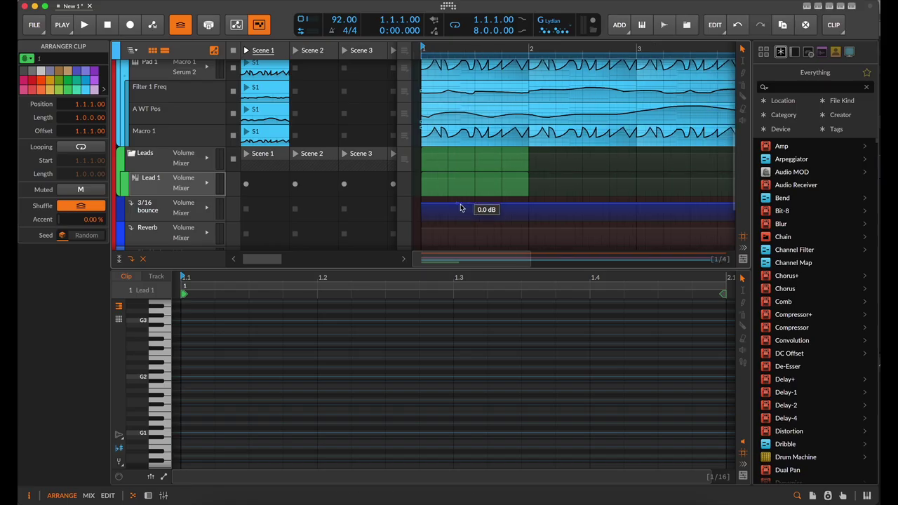
click(268, 133)
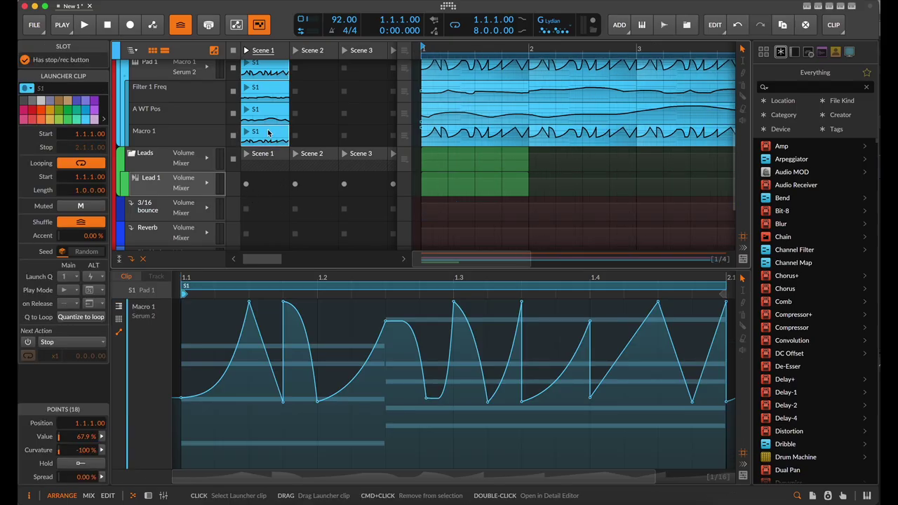
click(474, 156)
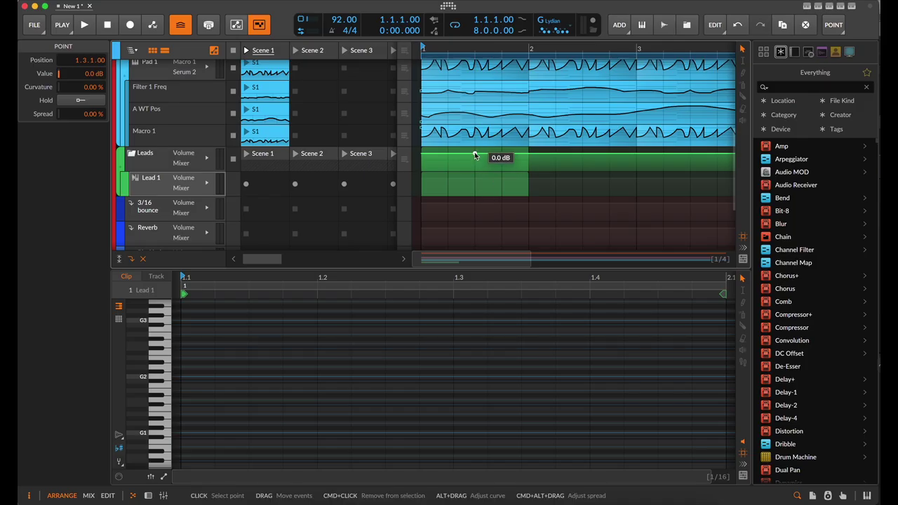
double_click(474, 153)
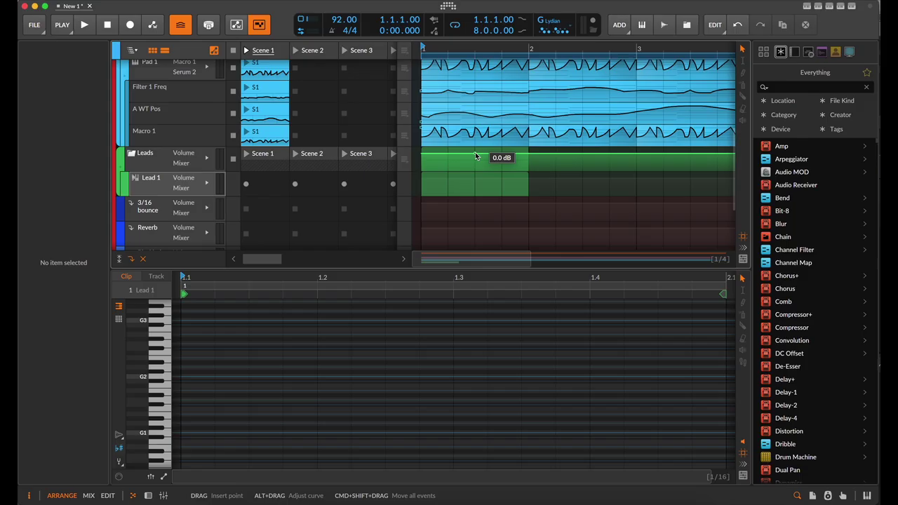
right_click(475, 152)
click(475, 154)
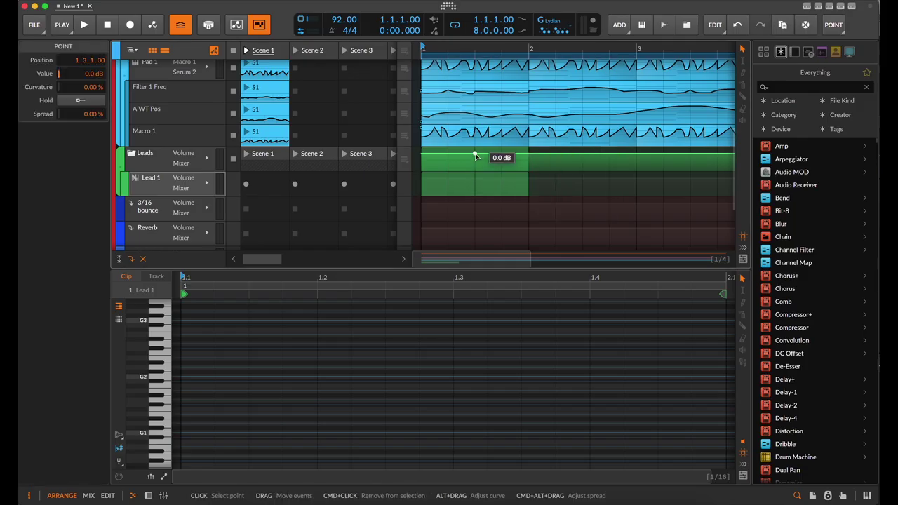
right_click(475, 156)
click(593, 183)
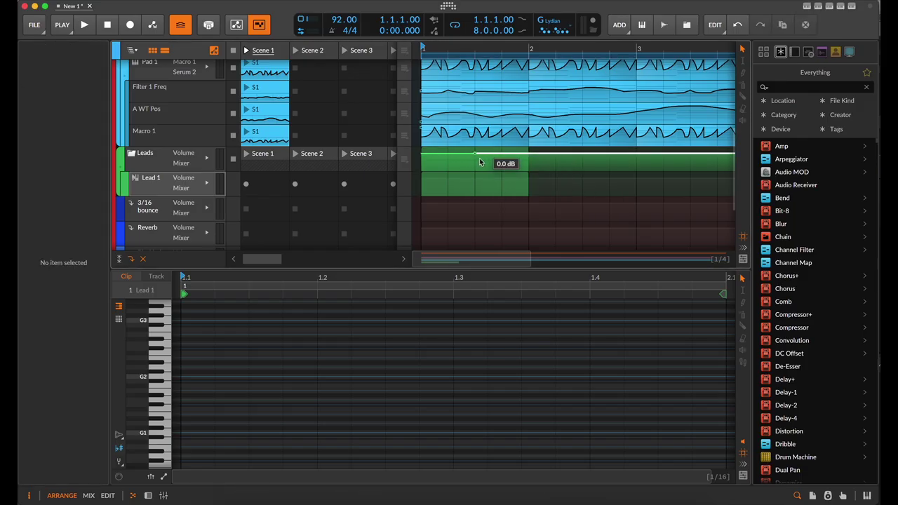
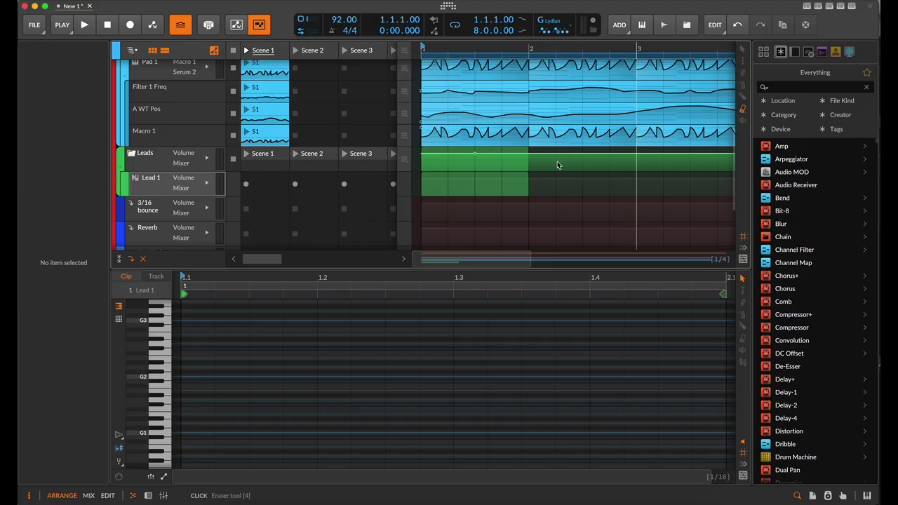
Erase the Leads volume automation across bar 1 with the Eraser tool and delete the Lead 1 arranger clip at bar 1
mouse_move(476, 154)
mouse_down()
mouse_move(502, 155)
mouse_move(461, 157)
mouse_up()
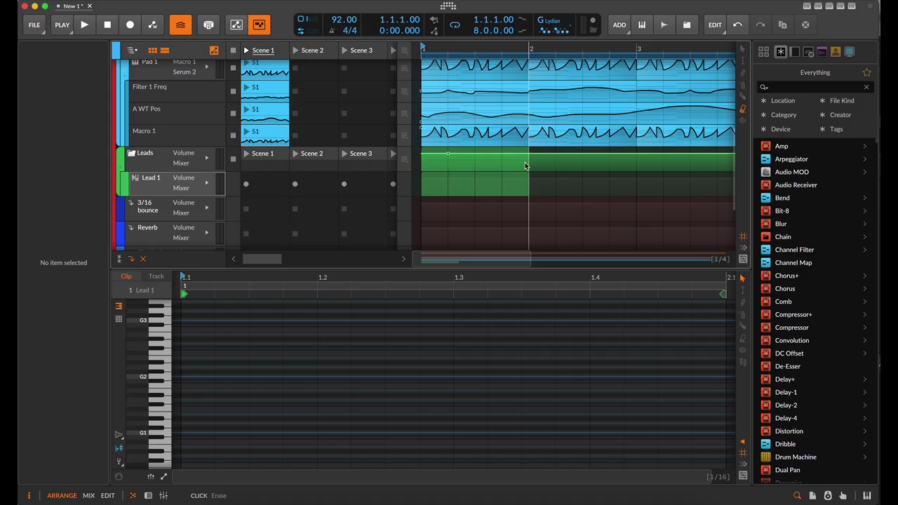
mouse_move(524, 162)
mouse_down()
mouse_move(383, 165)
mouse_move(393, 164)
mouse_up()
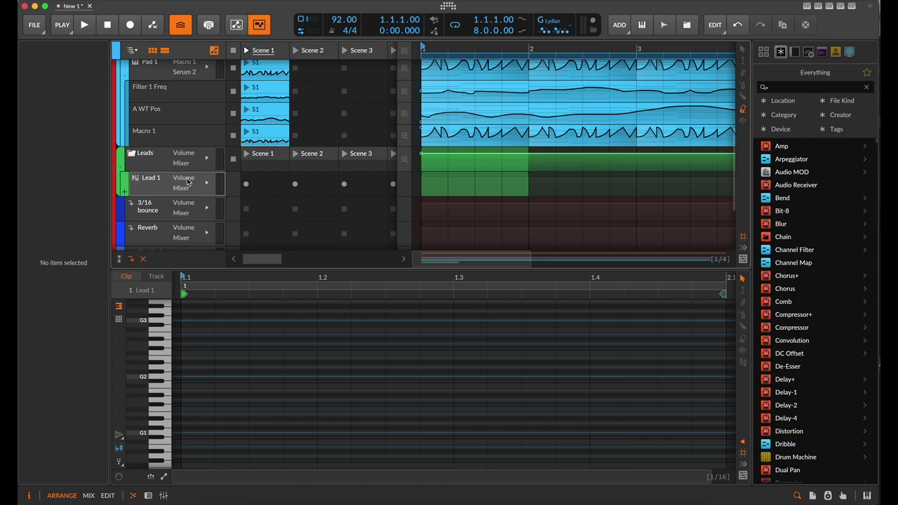
key(a)
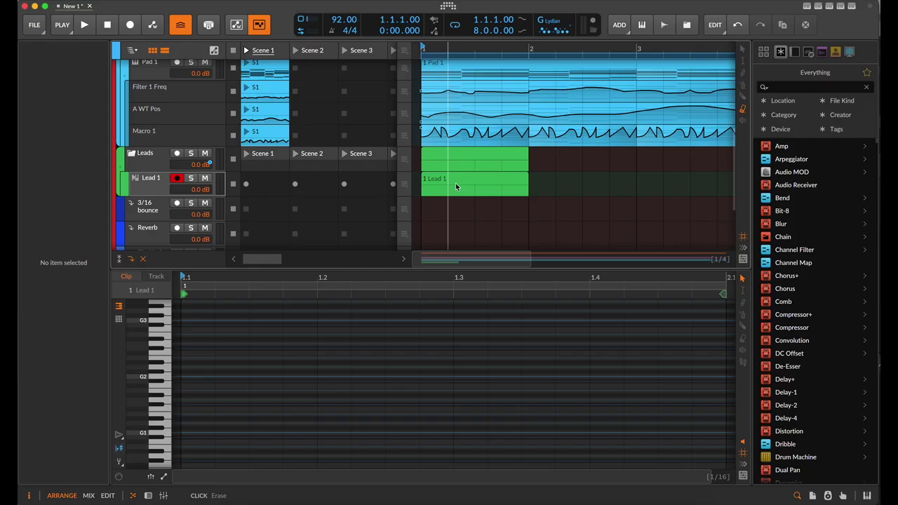
key(a)
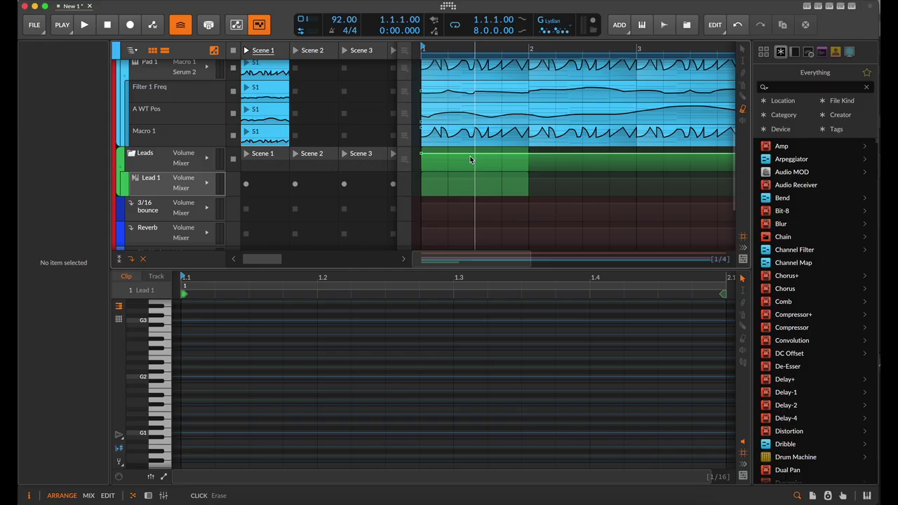
key(a)
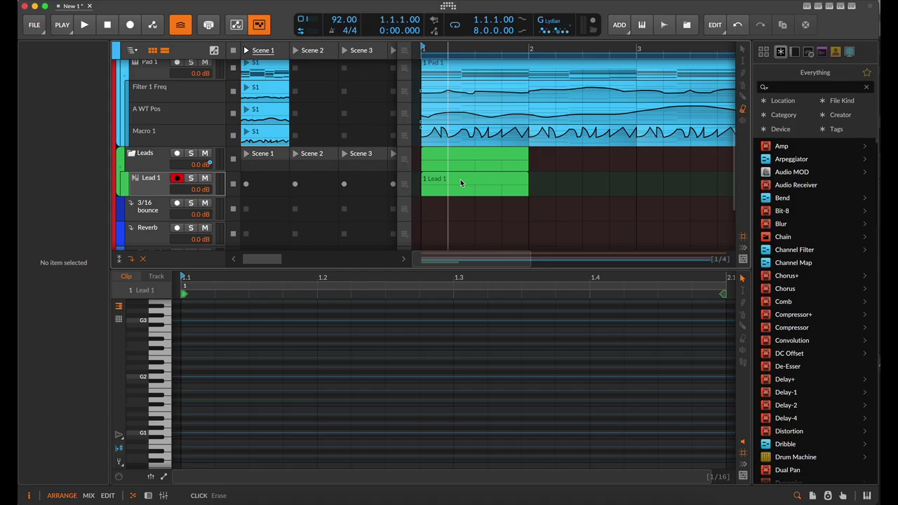
key(Delete)
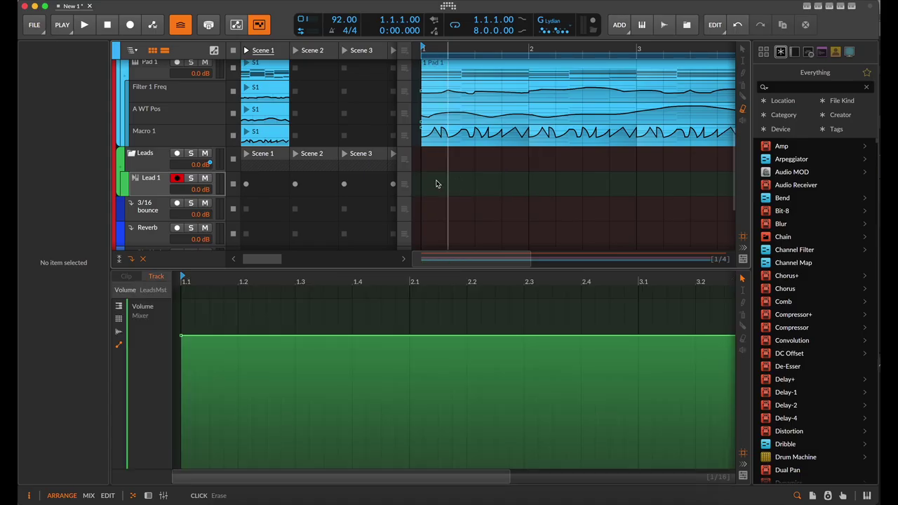
Create an empty launcher clip in Scene 1 on Lead 1 and copy it into the arranger at bar 1
scroll(436, 184, down, 2)
scroll(437, 184, up, 1)
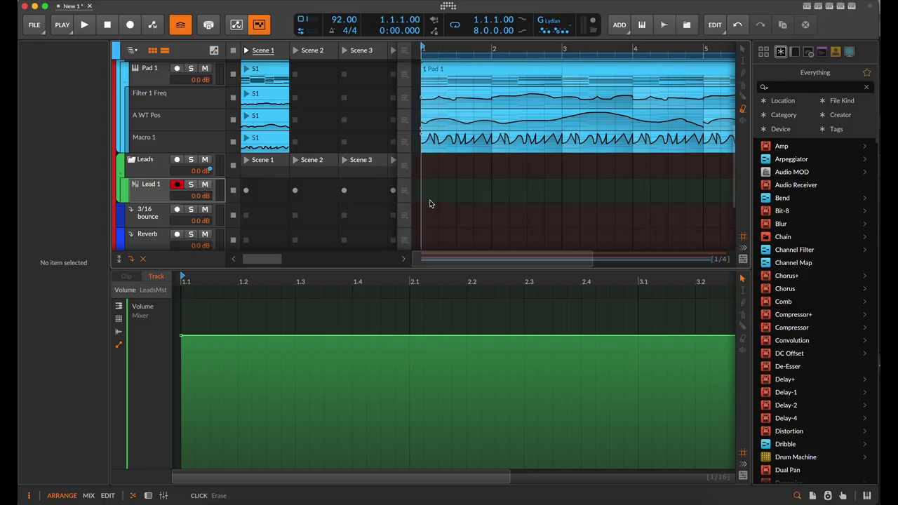
double_click(267, 188)
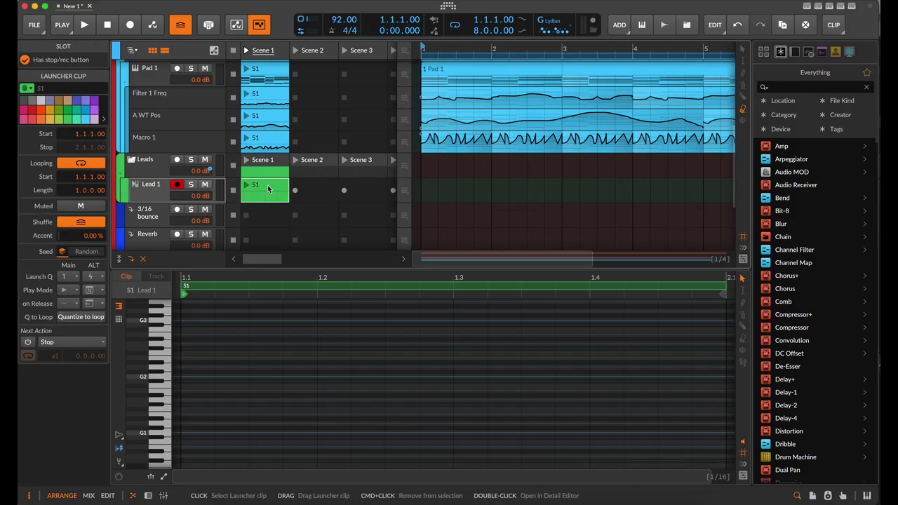
drag(267, 188, 466, 185)
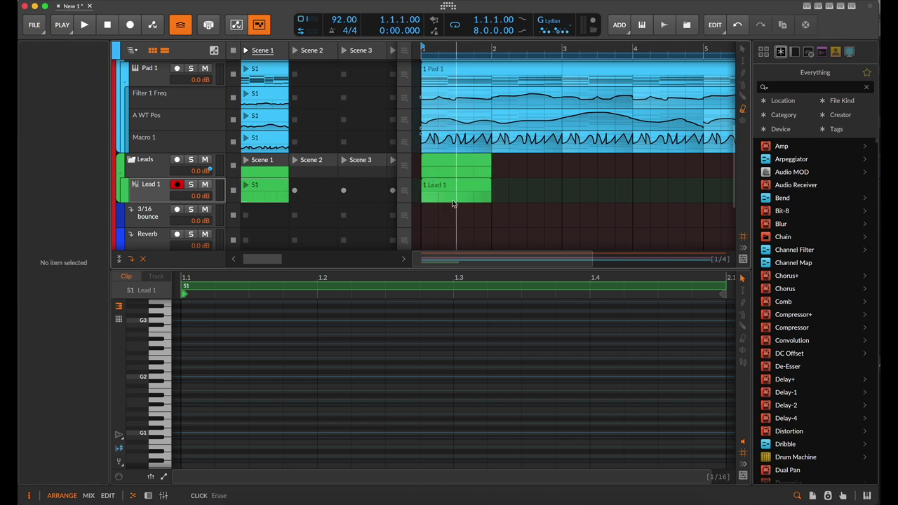
scroll(452, 203, up, 3)
scroll(453, 203, down, 1)
scroll(498, 180, down, 1)
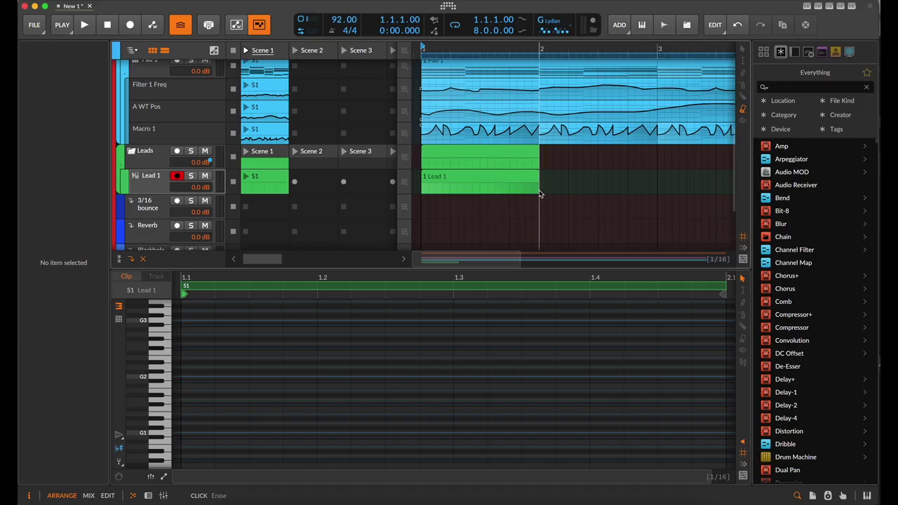
scroll(541, 191, down, 3)
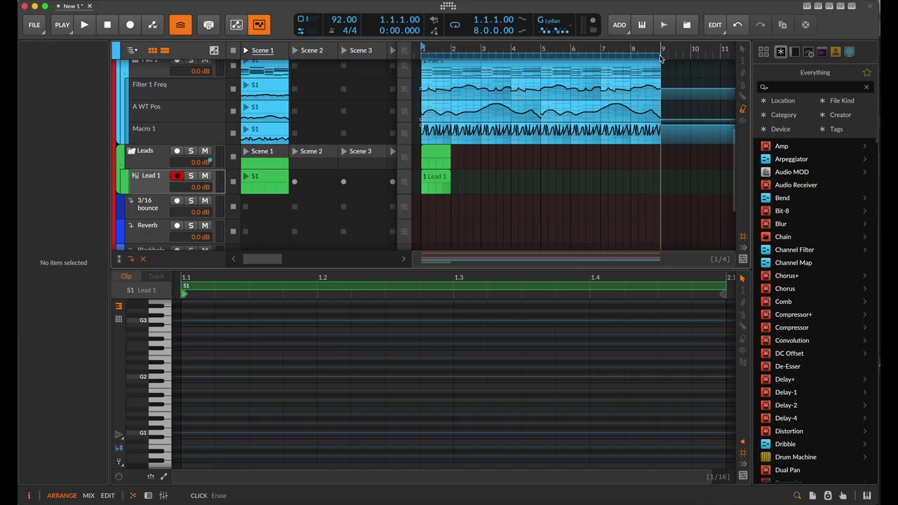
mouse_move(660, 59)
mouse_down()
mouse_move(442, 69)
mouse_move(480, 72)
mouse_up()
key(super+z)
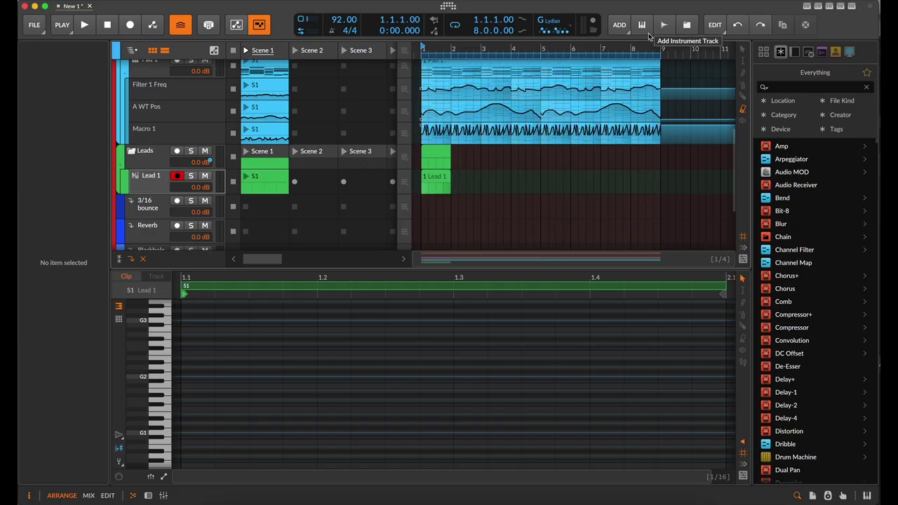
key(super+z)
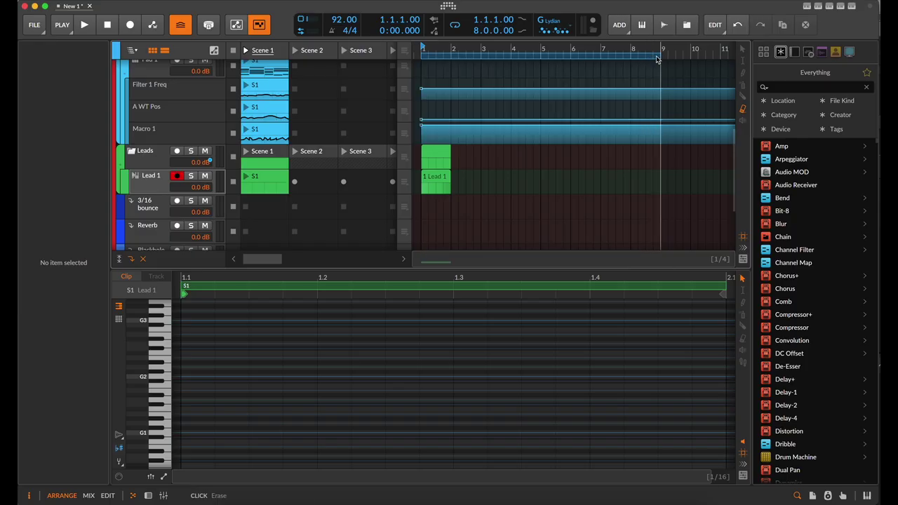
key(ctrl+shift+z)
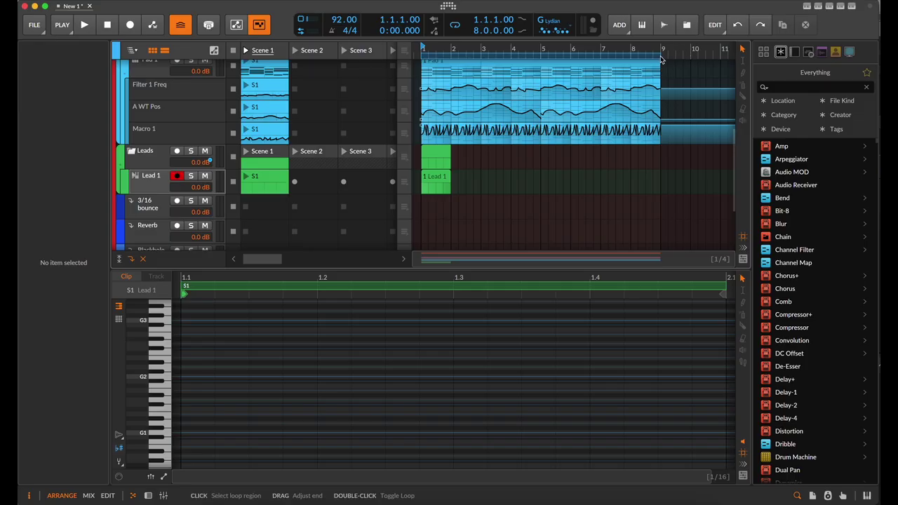
Set the arranger loop length to 2.0.0.00 and open the Lead 1 arranger clip at bar 1 for editing
drag(662, 54, 475, 77)
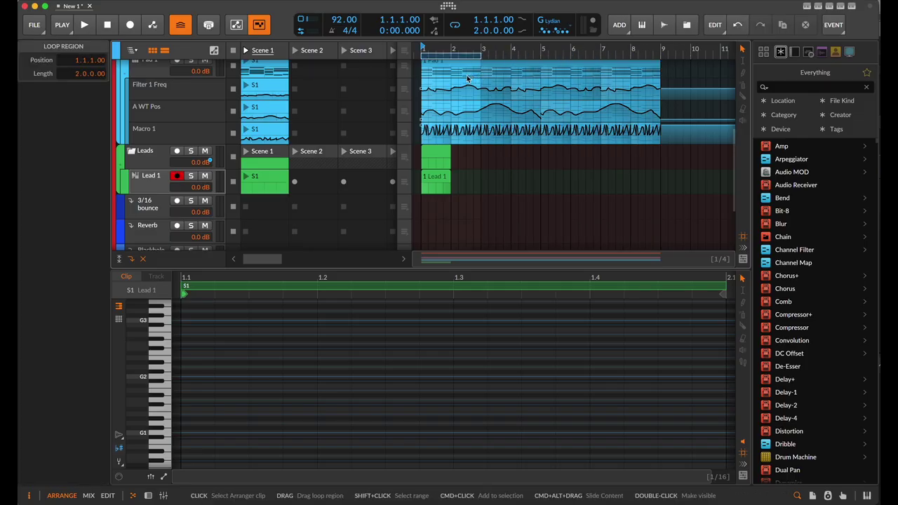
key(space)
click(437, 180)
key(space)
Write four half-beat notes in the Lead 1 clip: G3 at 1.1.3.00, D4 at 1.2.2.00, B3 at 1.3.3.00 and E3 at 1.4.3.00
scroll(232, 362, up, 2)
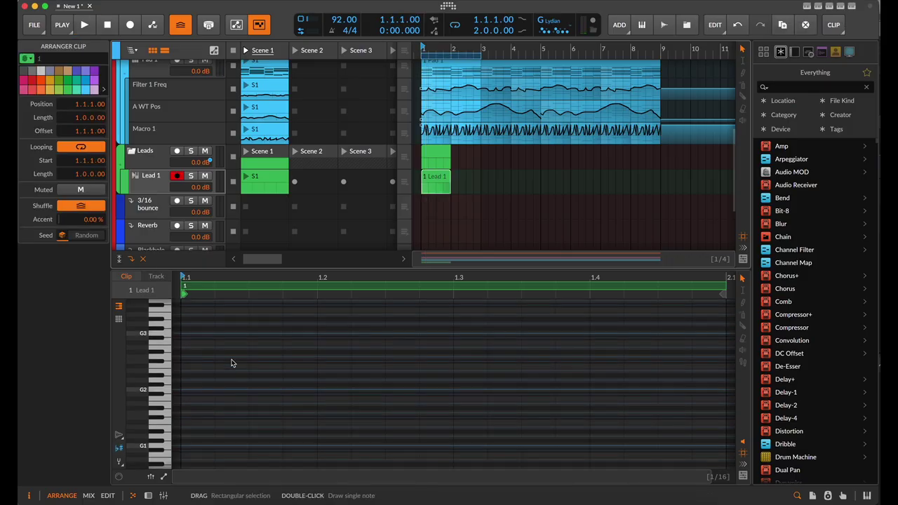
scroll(232, 363, up, 2)
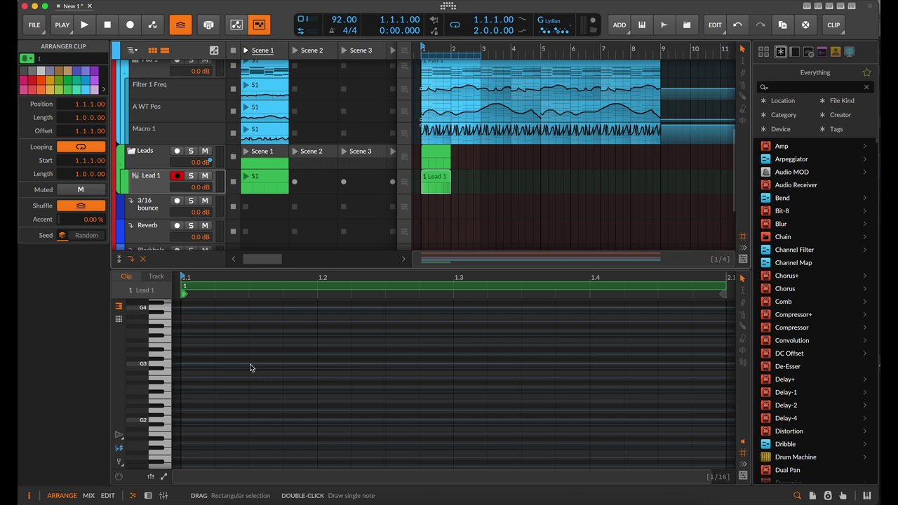
double_click(262, 364)
drag(288, 366, 569, 345)
scroll(568, 346, down, 3)
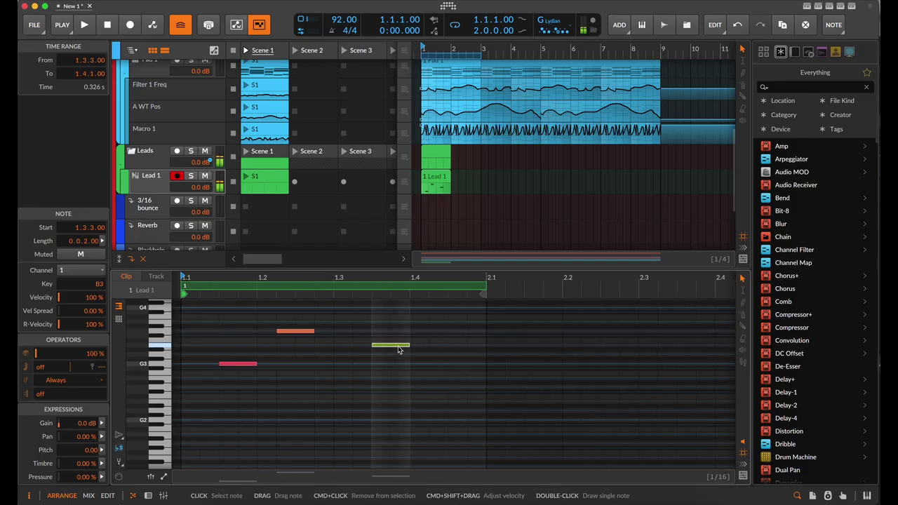
drag(391, 344, 458, 385)
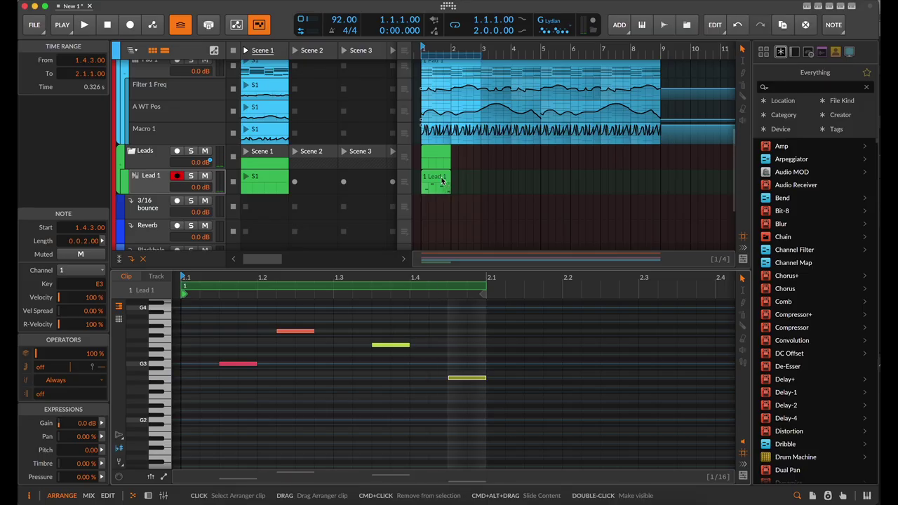
Create a second one-bar Lead 1 clip in the arranger at 2.1.1.00
double_click(470, 180)
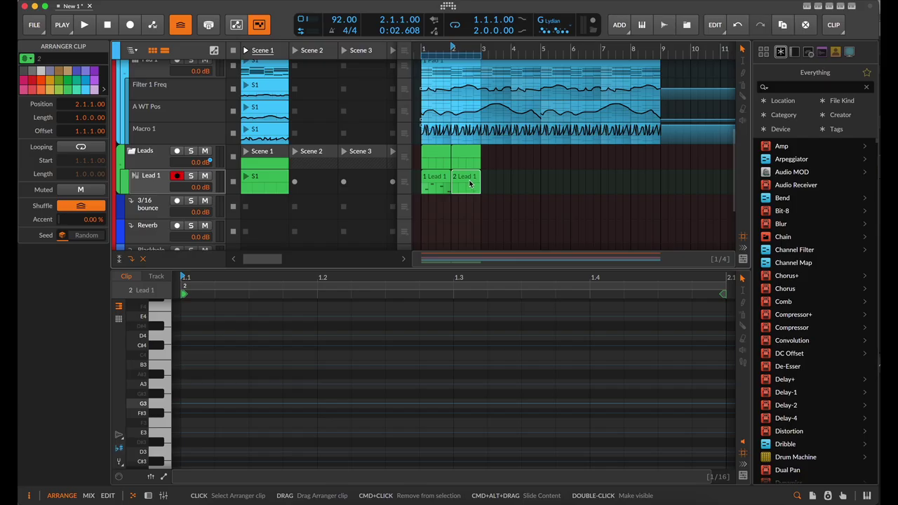
Write sixteenth notes in the second Lead 1 clip: four B3 from 1.1.1.00, D4 at 1.2.2.00 and C#4 at 1.2.3.00
click(197, 387)
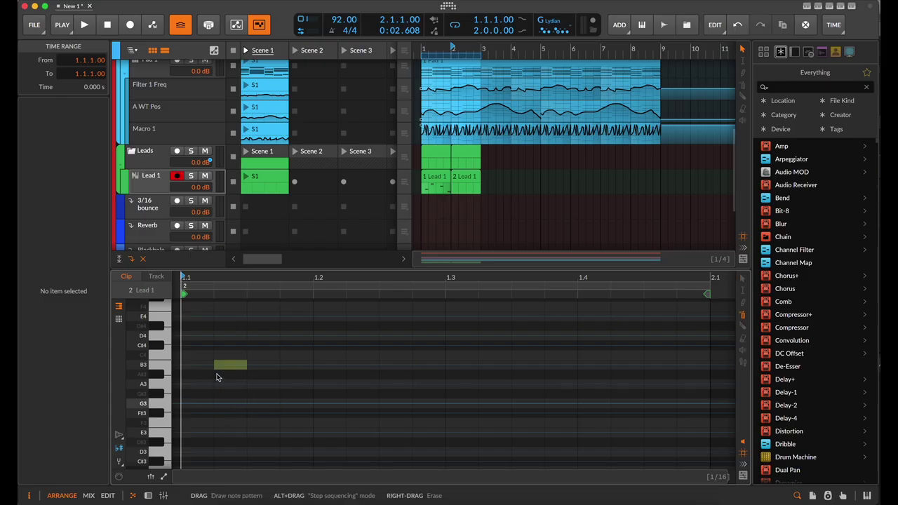
drag(198, 365, 332, 420)
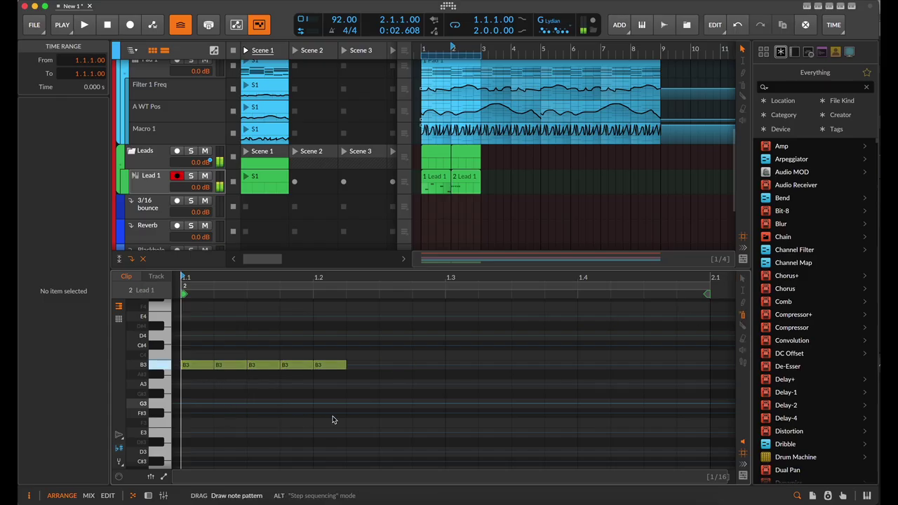
click(333, 366)
key(Delete)
click(361, 336)
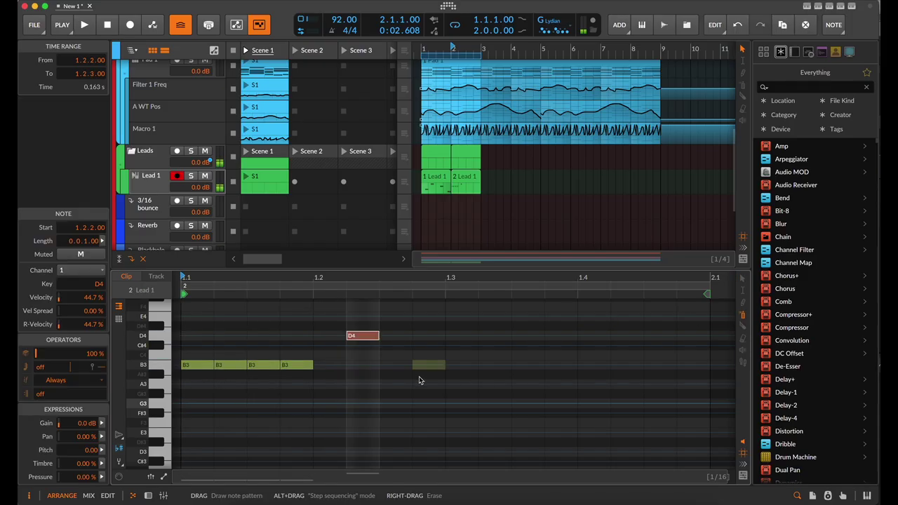
mouse_move(400, 356)
mouse_down()
mouse_move(459, 372)
mouse_move(484, 407)
mouse_move(495, 353)
mouse_move(478, 350)
mouse_up()
right_click(475, 348)
right_click(480, 348)
right_click(428, 349)
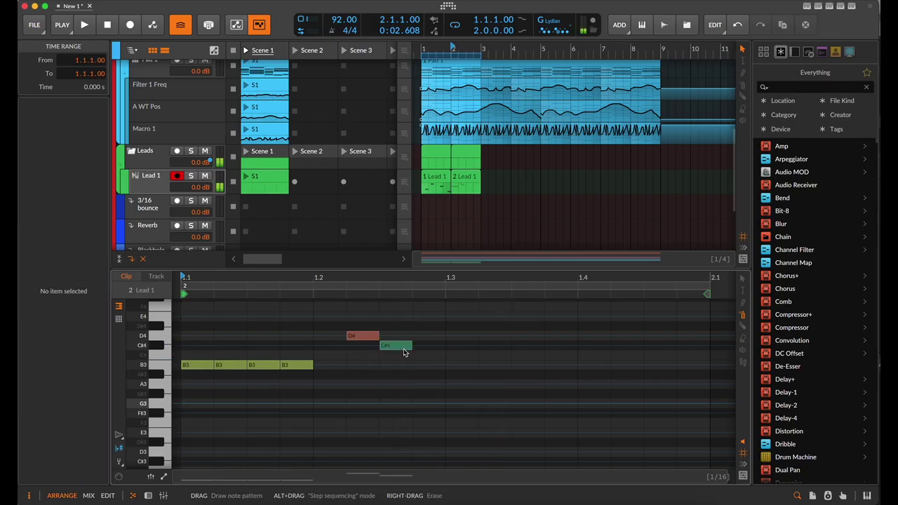
Add sixteenth notes A3 at 1.3.2.00, C#4 at 1.3.4.00, D4 at 1.4.1.00 and E4 at 1.4.3.00 and 1.4.4.00
click(484, 383)
click(556, 345)
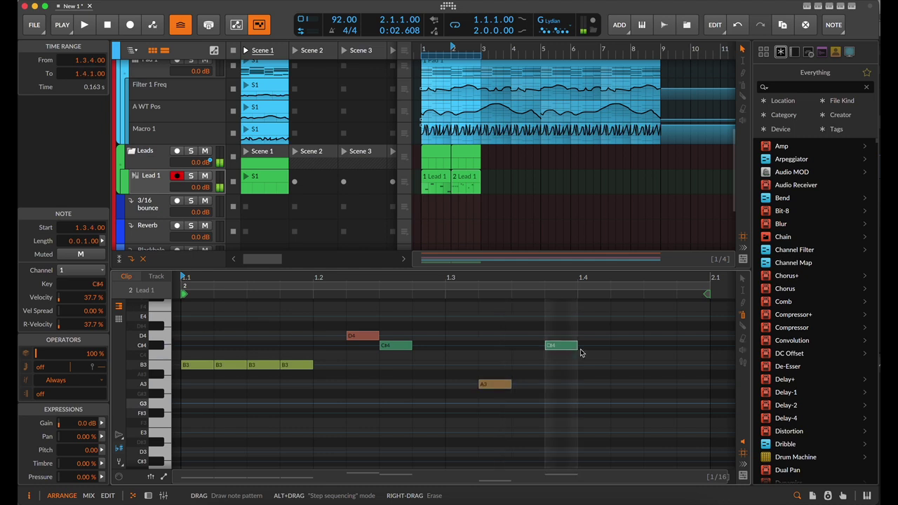
click(597, 339)
scroll(602, 340, right, 2)
click(597, 324)
click(617, 325)
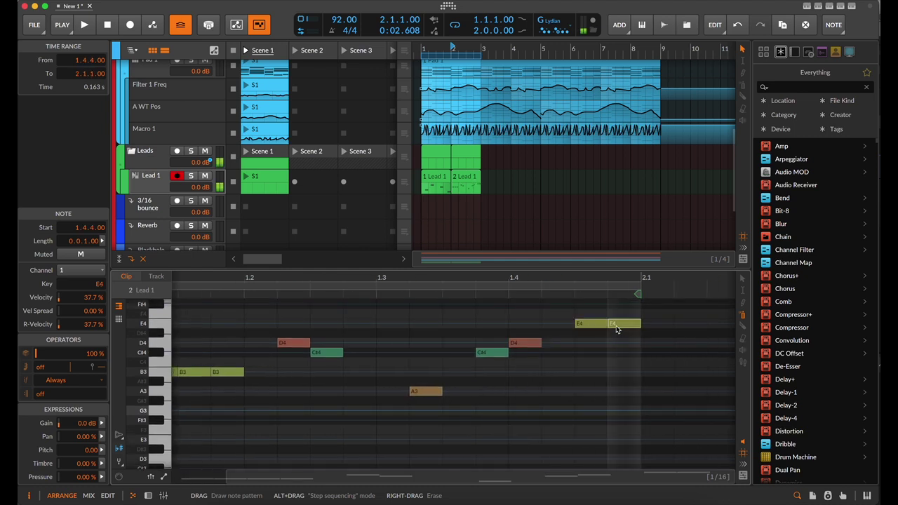
Play the two-bar loop from 1.1.1.00 to hear both Lead 1 clips, and stop playback
scroll(613, 329, left, 2)
scroll(575, 344, down, 1)
scroll(499, 338, up, 1)
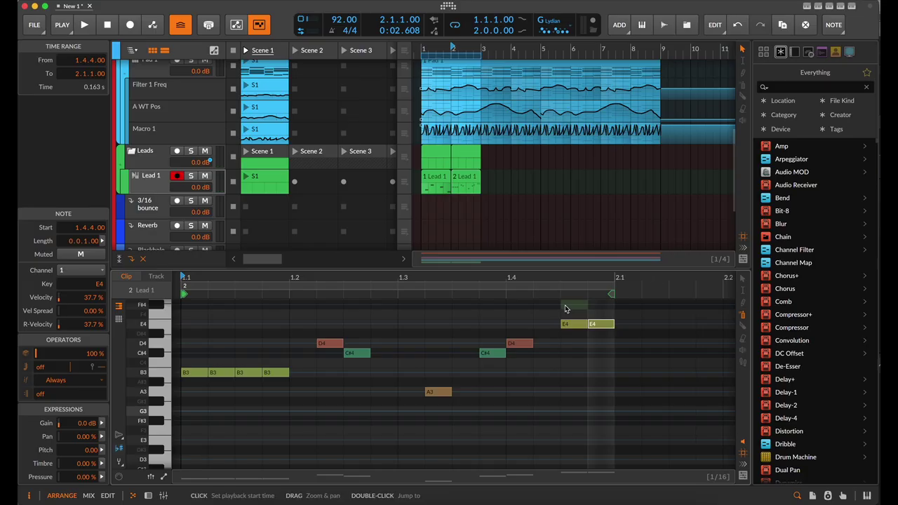
scroll(565, 304, down, 1)
click(423, 48)
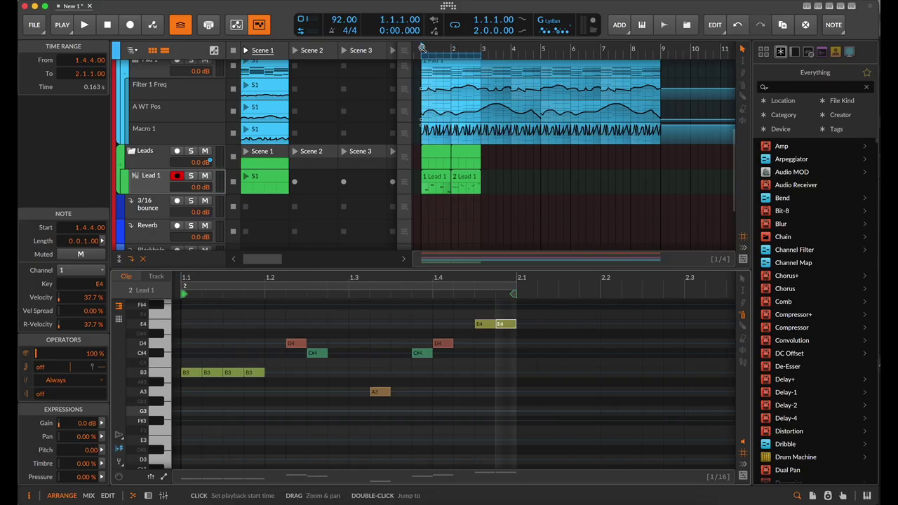
key(space)
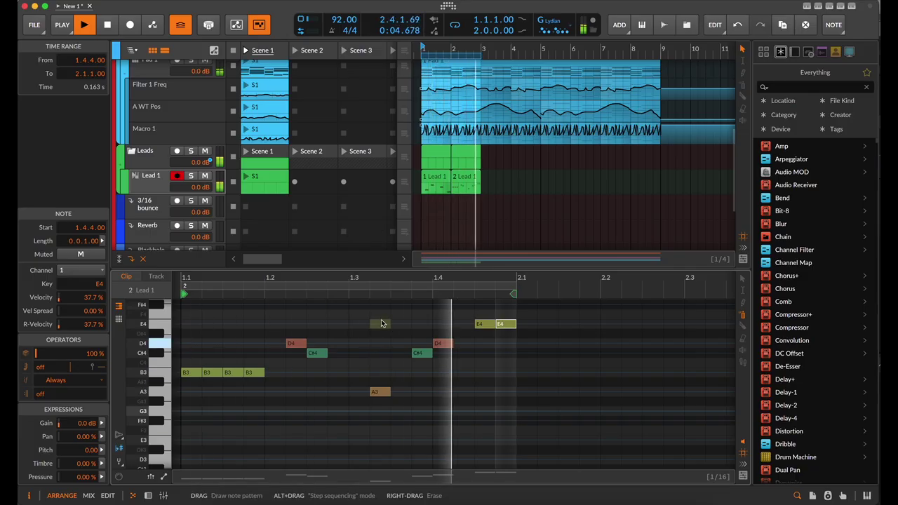
key(space)
Trim half a beat off the start of the second Lead 1 clip and place the clip back at bar 2
drag(473, 183, 458, 183)
scroll(432, 198, up, 4)
scroll(433, 193, down, 1)
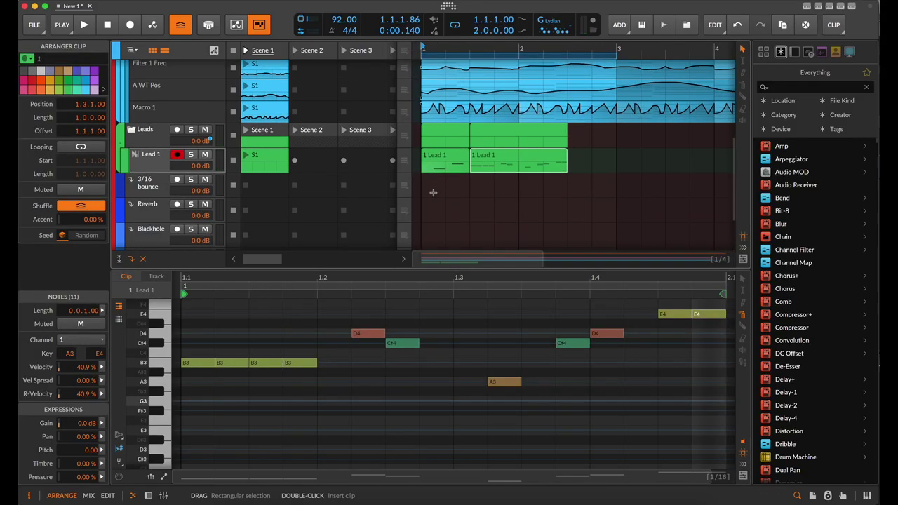
scroll(458, 176, up, 3)
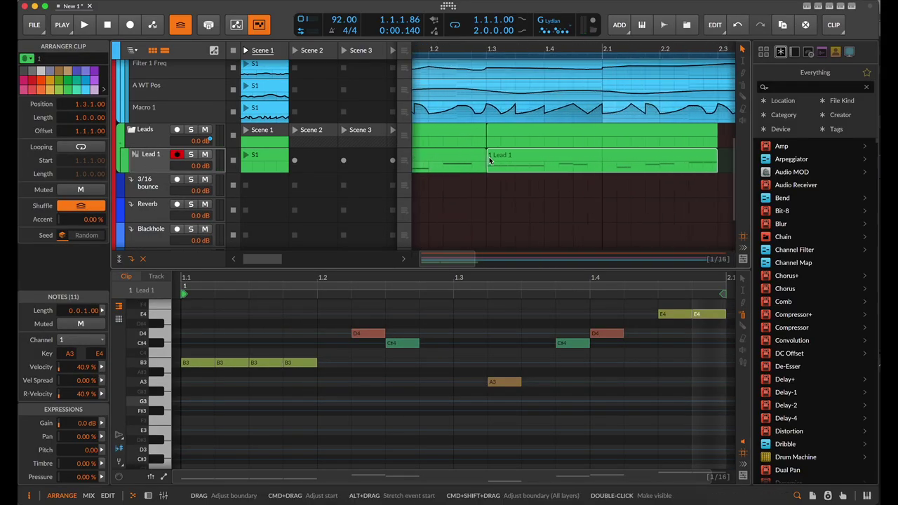
drag(485, 158, 594, 160)
scroll(518, 173, down, 3)
drag(517, 159, 576, 163)
scroll(572, 163, down, 3)
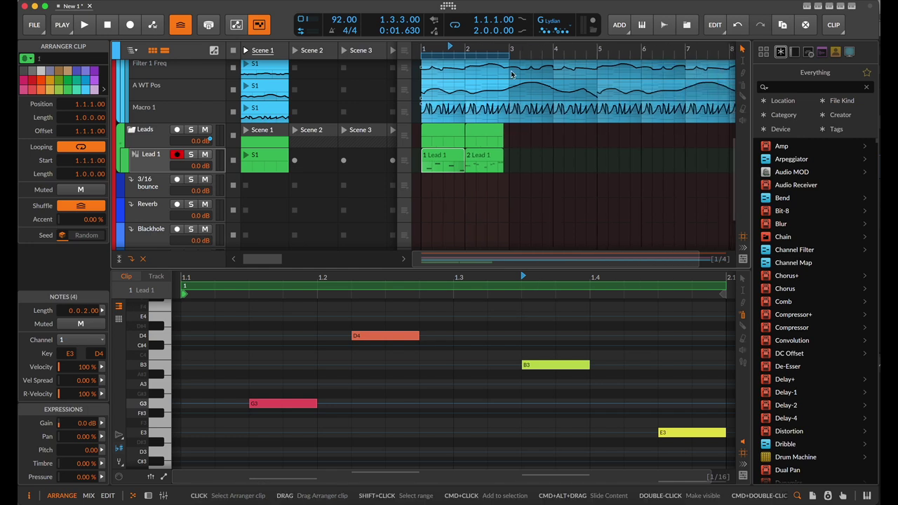
Move the second Lead 1 clip to 2.2.1.00, extend its start back to 2.1.1.00 and trim its end to 3.1.1.00
drag(495, 161, 517, 158)
scroll(473, 158, up, 4)
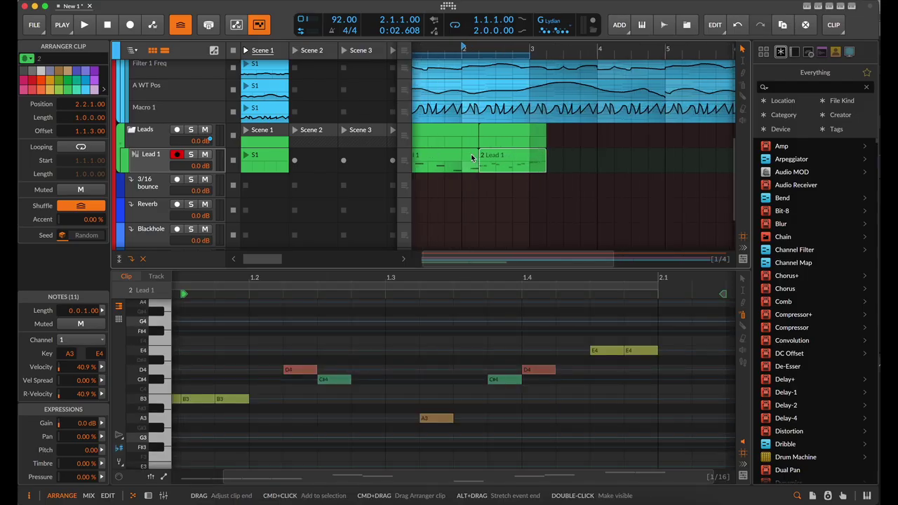
drag(572, 147, 540, 153)
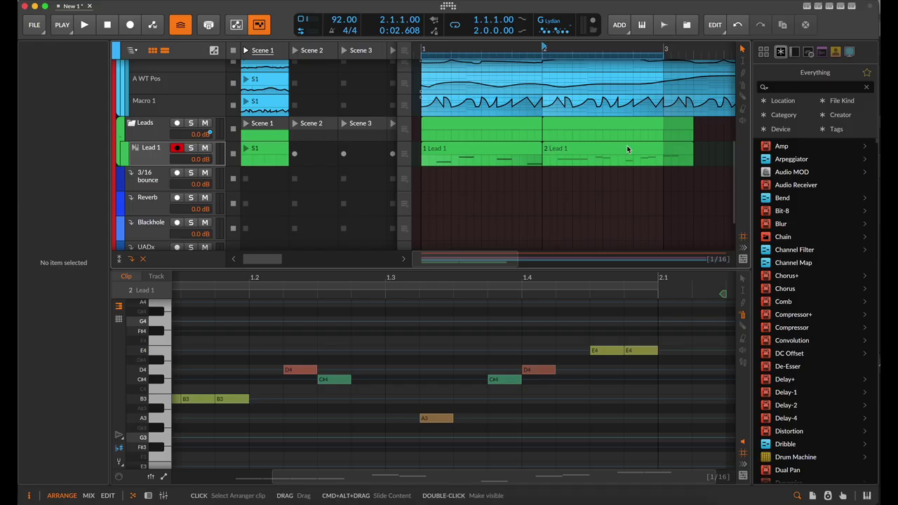
click(690, 149)
scroll(613, 150, down, 2)
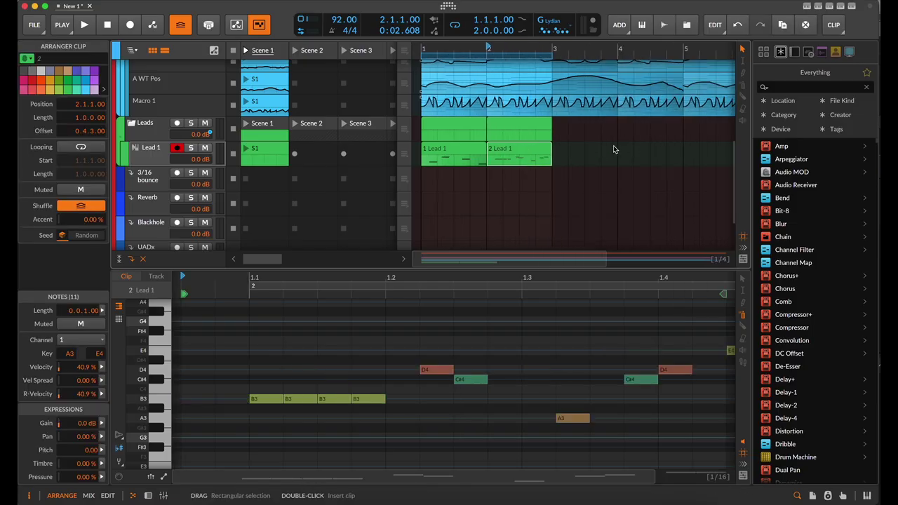
Consolidate the two Lead 1 arranger clips into a single two-bar clip
shift+click(451, 152)
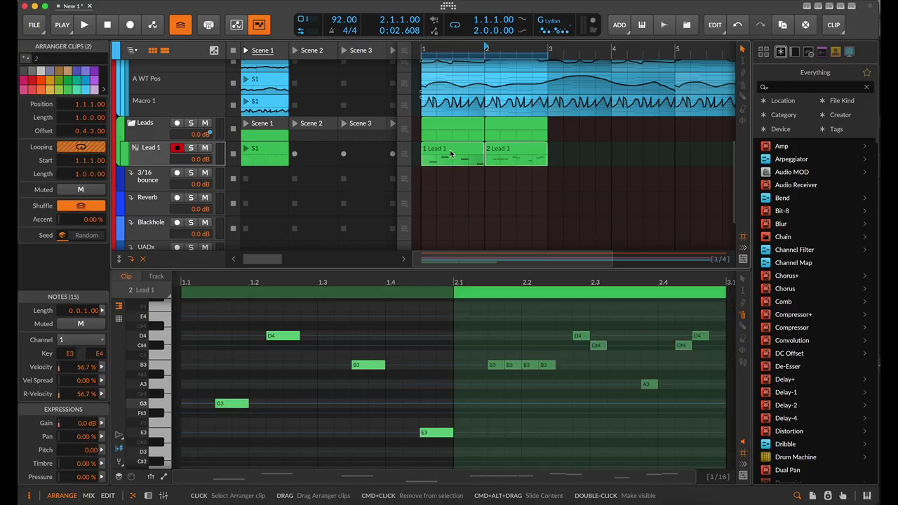
key(super+j)
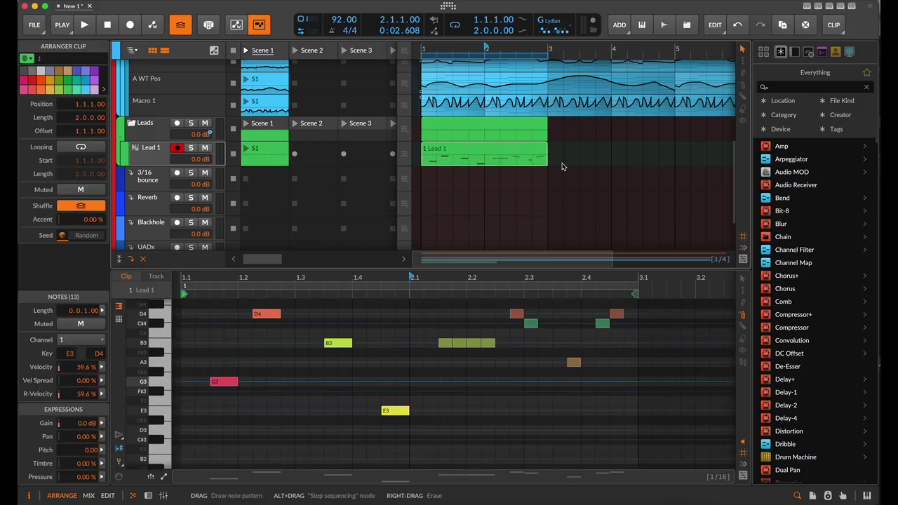
Extend the arranger loop to 8.0.0.00 and loop the two-bar Lead 1 clip out to eight bars
scroll(556, 164, down, 1)
scroll(552, 164, down, 2)
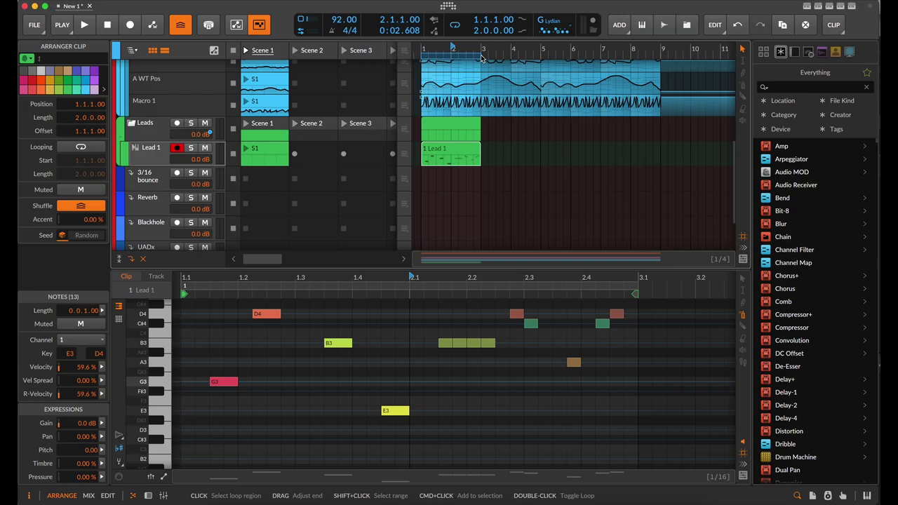
drag(483, 71, 657, 71)
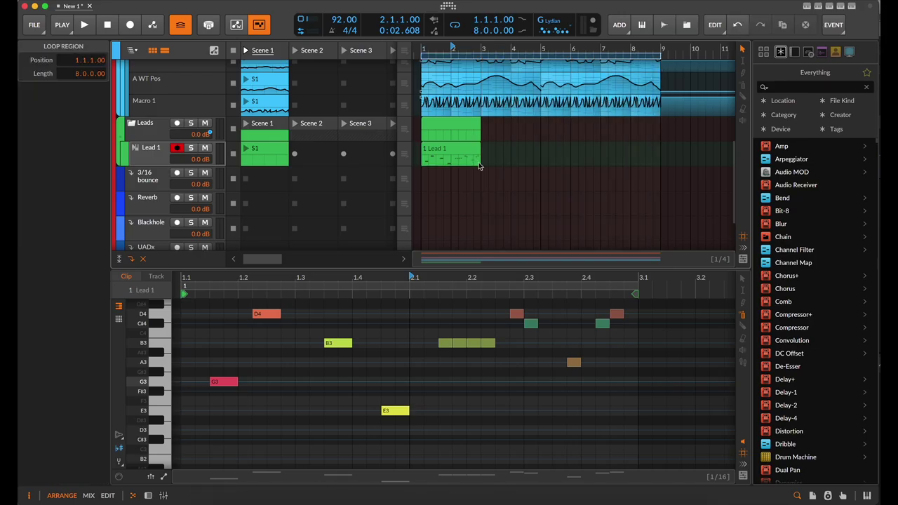
drag(479, 162, 660, 161)
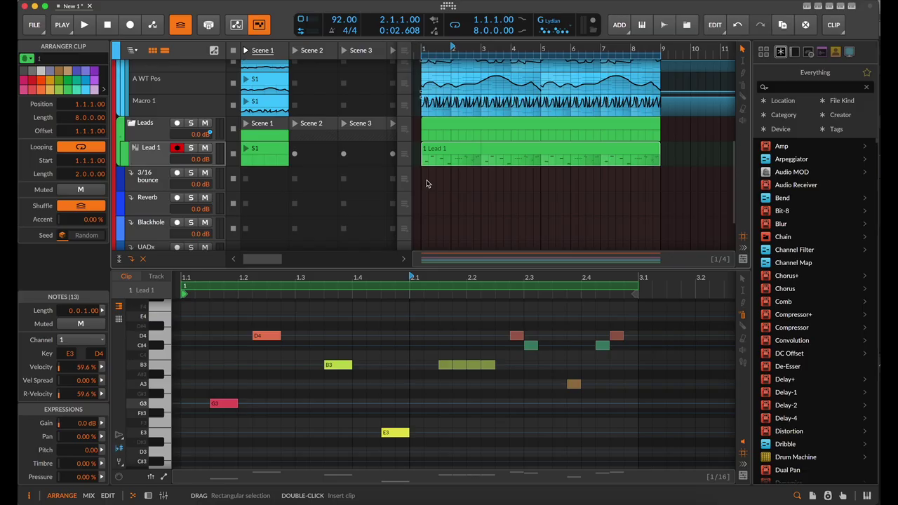
Set Phase-4's oscillator B pitch offset to -12 st and its oscillator R frequency offset to 0.68 Hz
key(d)
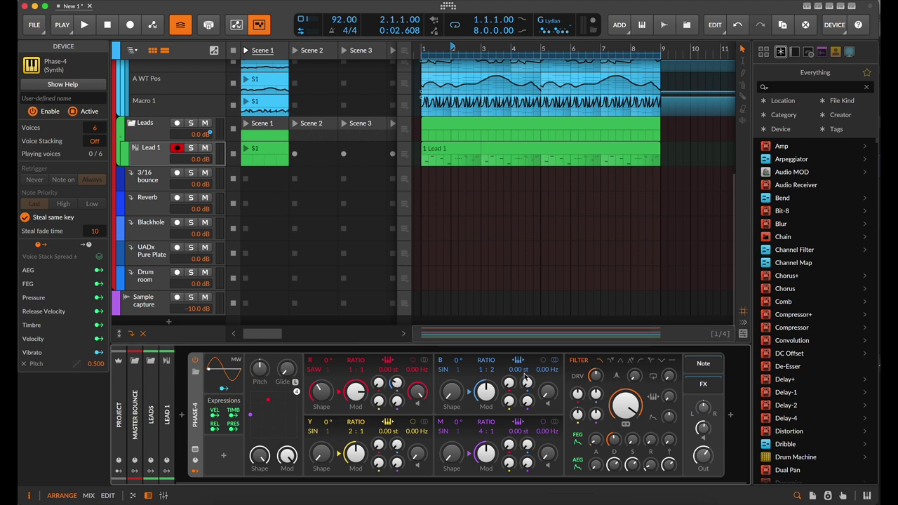
super+click(517, 372)
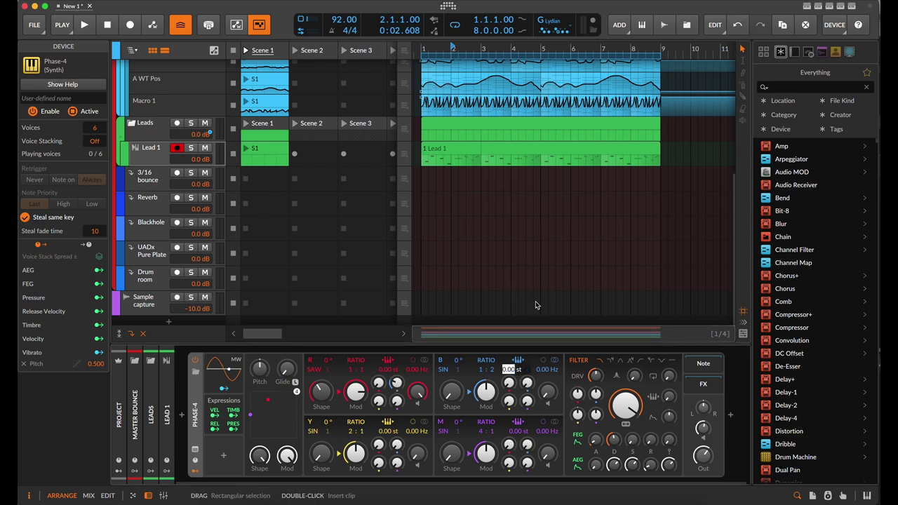
text(-12)
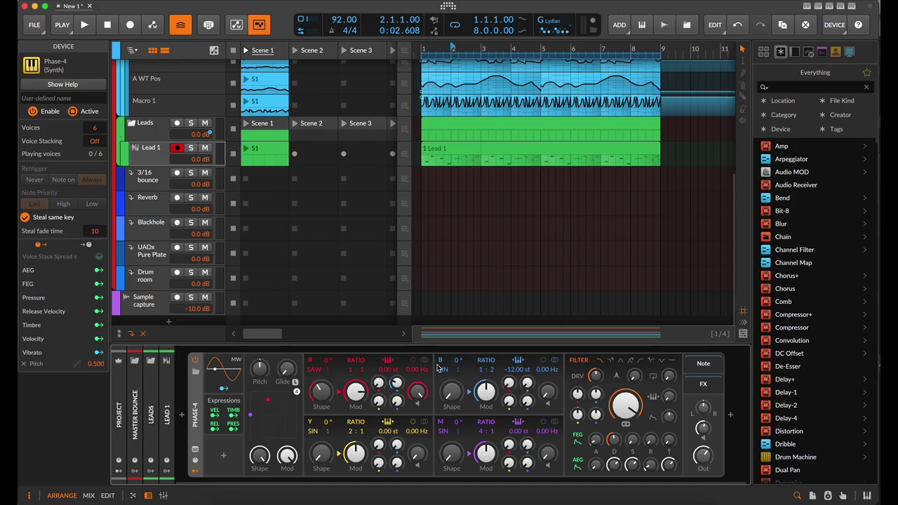
key(Return)
drag(418, 369, 418, 363)
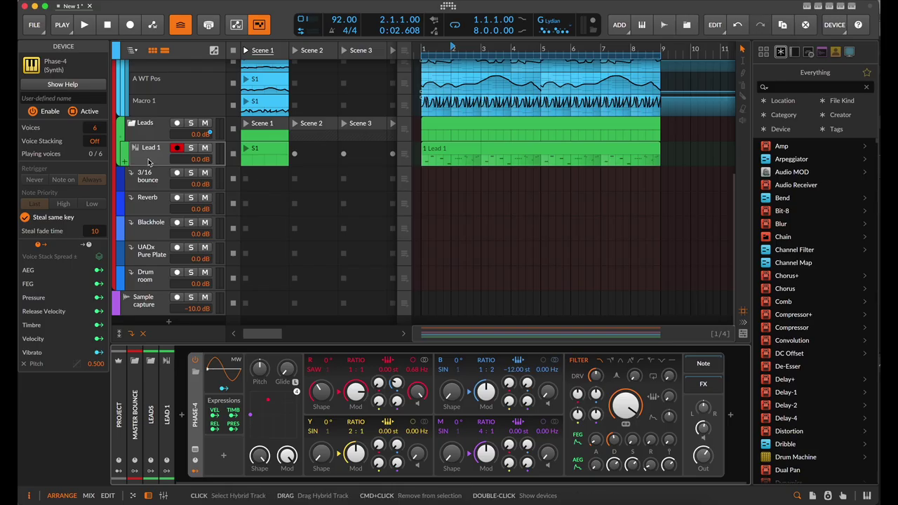
Add an R Frequency Offset automation lane to Lead 1 and draw a wavy freehand curve across all eight bars
click(124, 162)
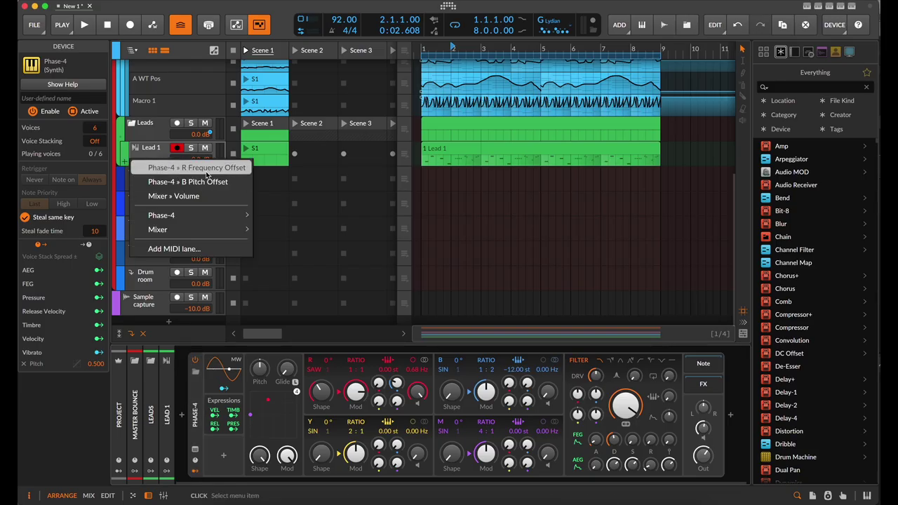
click(208, 168)
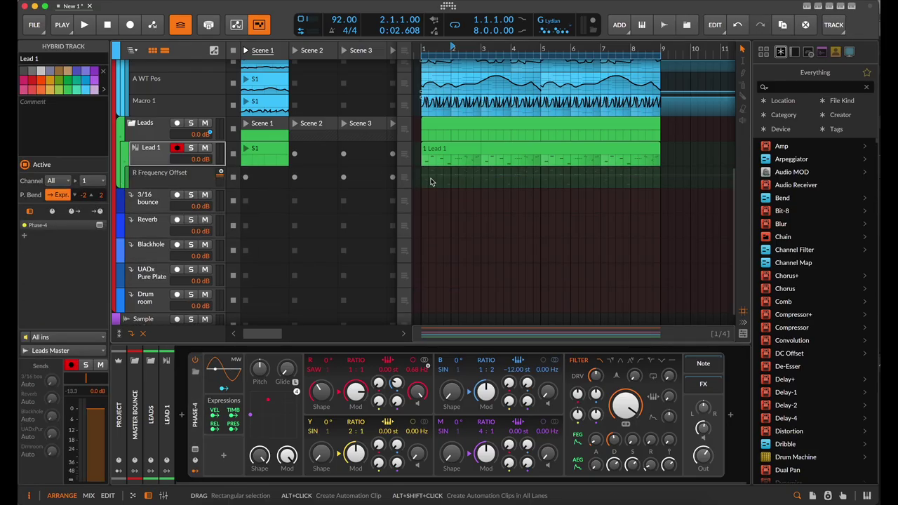
scroll(435, 177, up, 3)
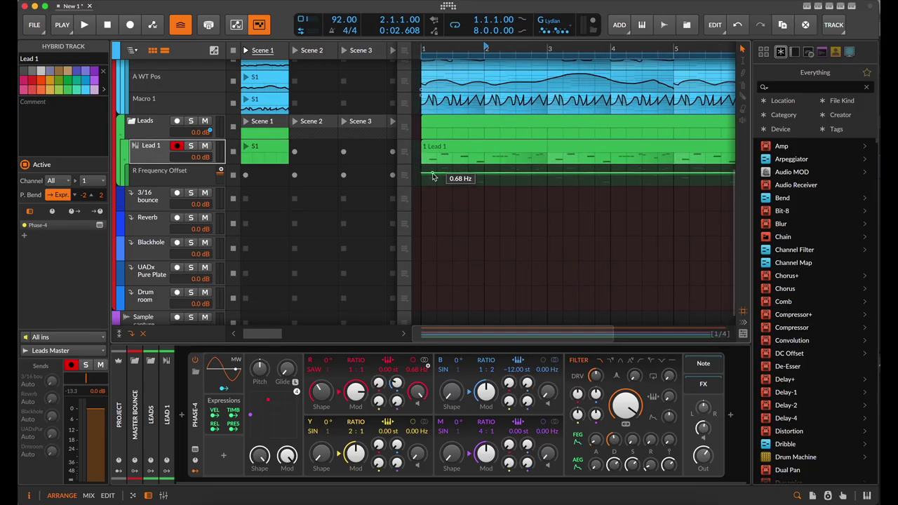
mouse_move(432, 174)
mouse_down()
mouse_move(475, 185)
mouse_move(440, 182)
mouse_up()
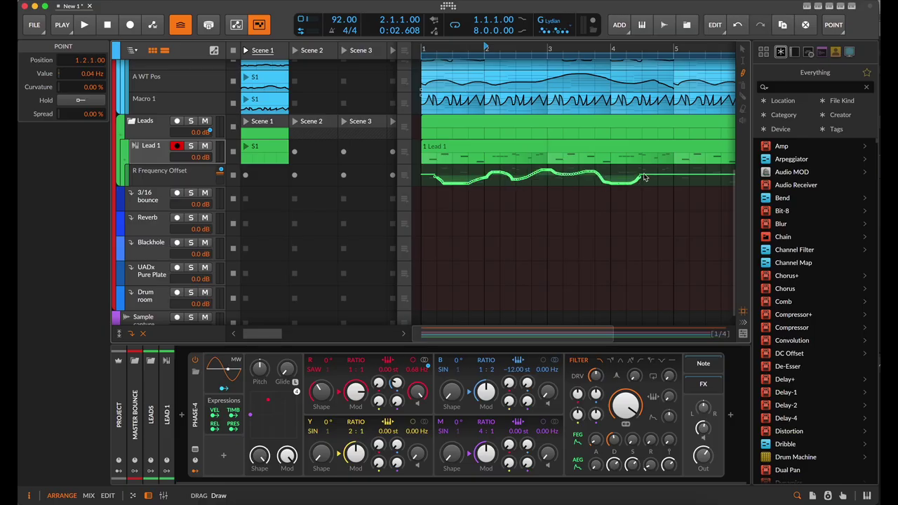
mouse_move(701, 180)
mouse_down()
mouse_move(725, 181)
mouse_move(632, 206)
mouse_move(714, 205)
mouse_move(641, 213)
mouse_move(684, 207)
mouse_up()
scroll(683, 185, right, 3)
scroll(712, 185, right, 3)
scroll(691, 210, right, 3)
Play the arrangement to hear the R Frequency Offset automation on Lead 1, and stop playback
key(space)
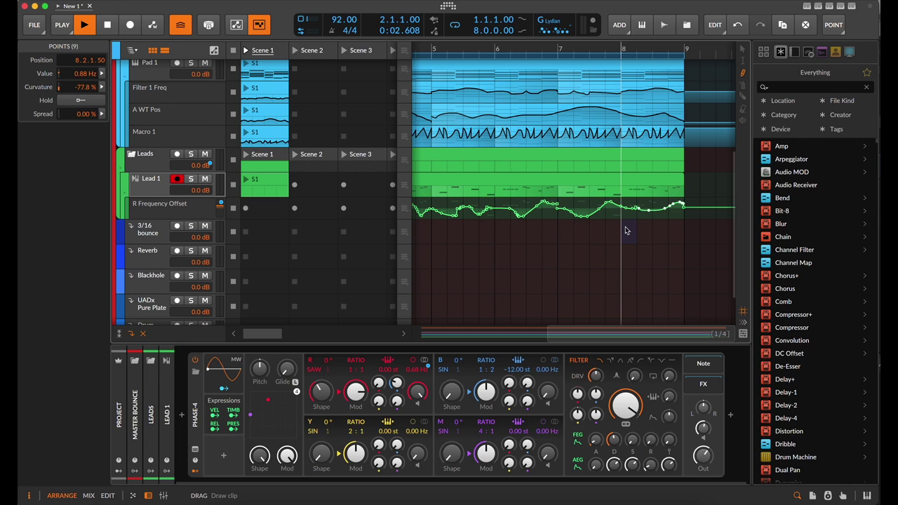
scroll(655, 280, down, 5)
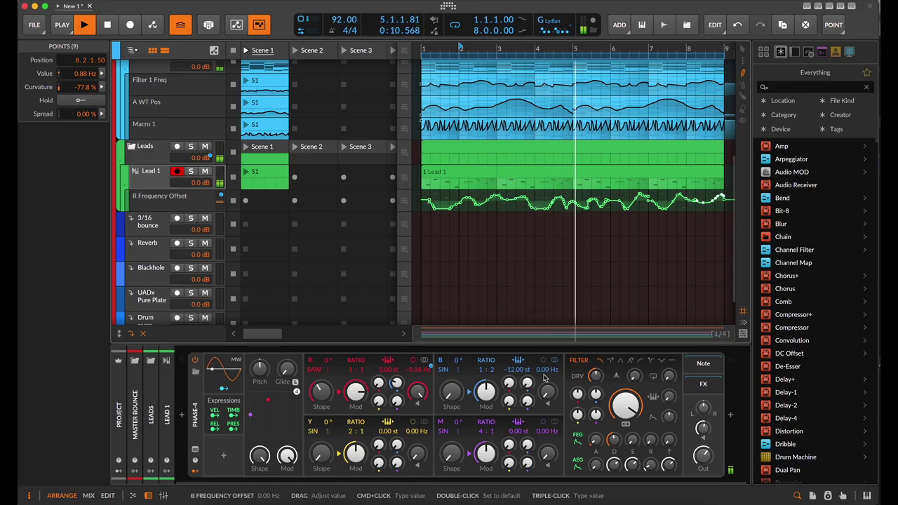
key(space)
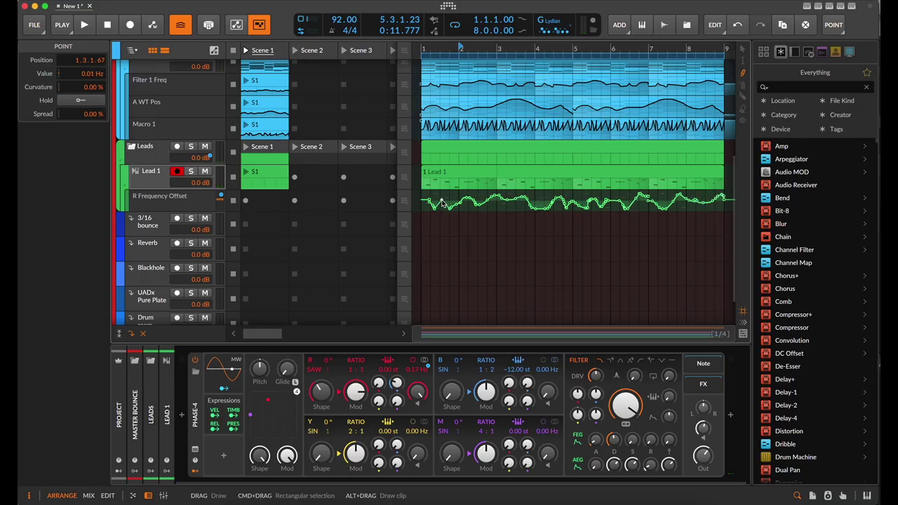
Erase the R Frequency Offset automation from 1.1.1.00 to 9.1.1.00 and remove its lane from Lead 1
scroll(444, 222, down, 3)
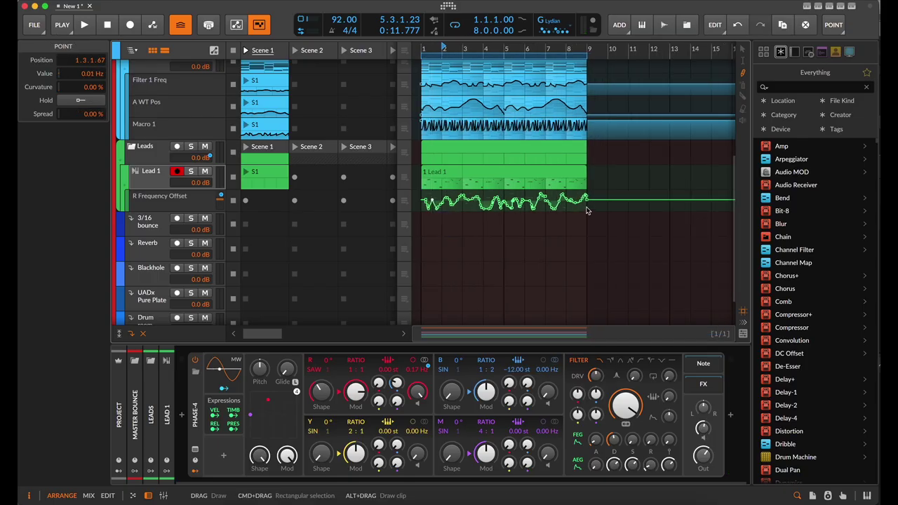
drag(587, 211, 421, 211)
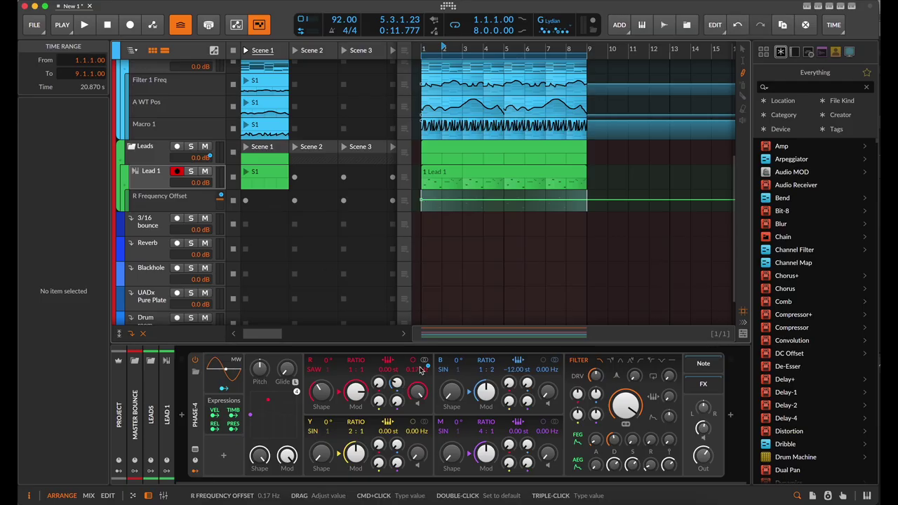
right_click(421, 373)
click(449, 391)
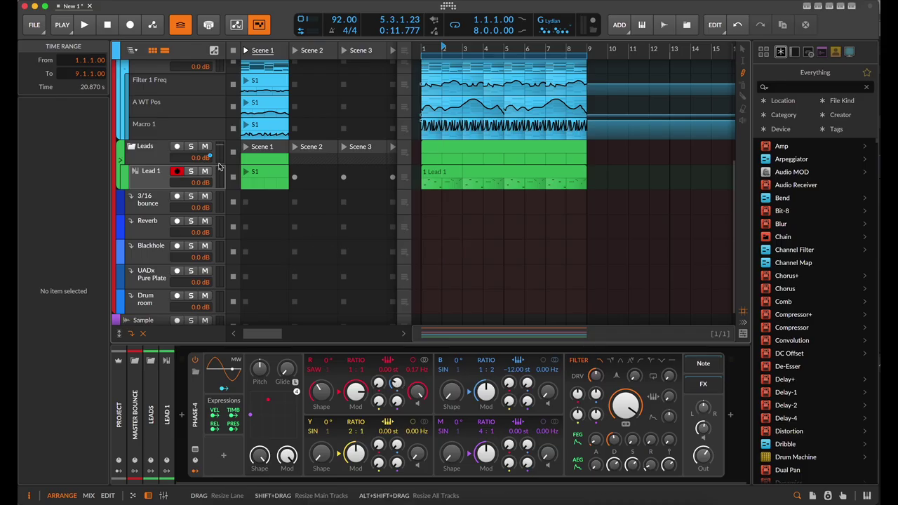
Add a B→R Modulation Amount automation lane to Lead 1 and draw a wavy freehand curve across all eight bars
click(122, 183)
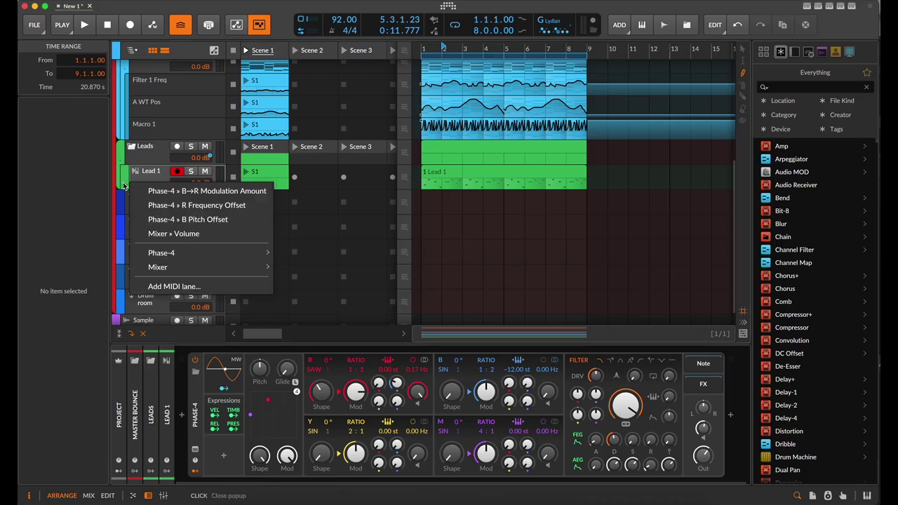
click(173, 190)
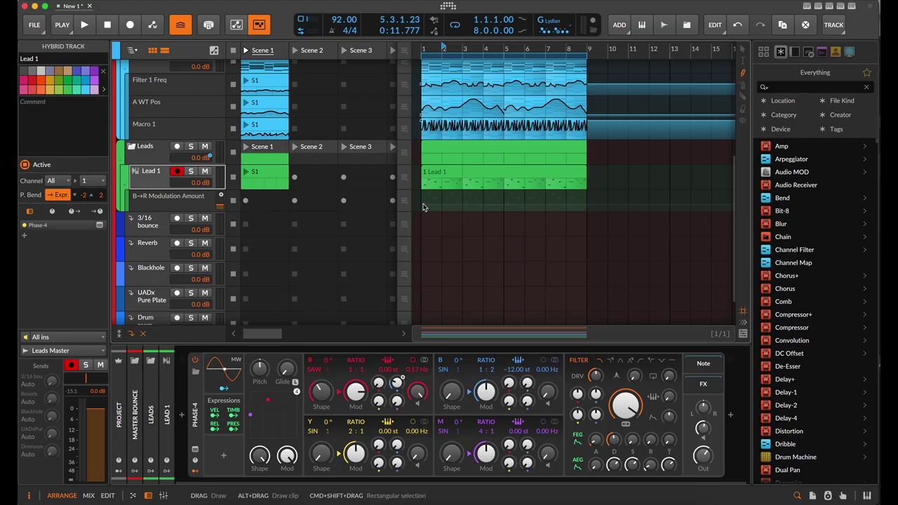
scroll(426, 202, down, 1)
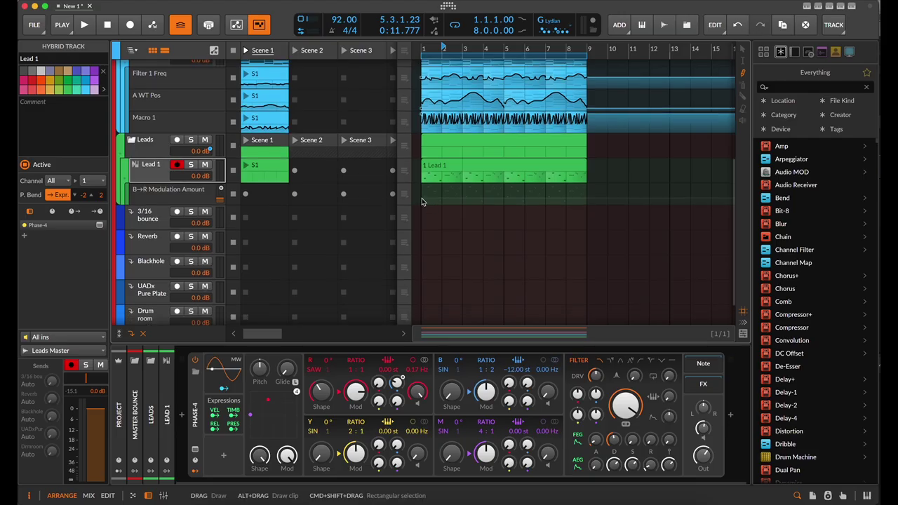
click(424, 199)
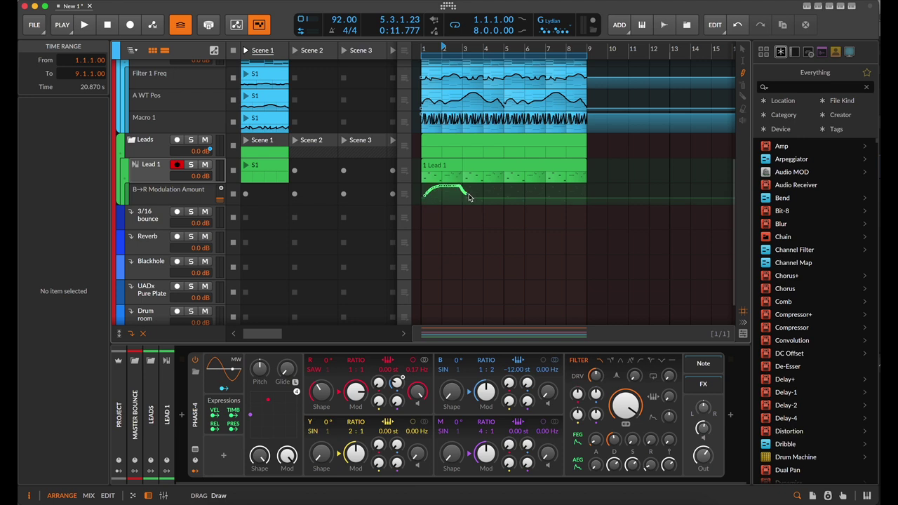
drag(582, 197, 585, 201)
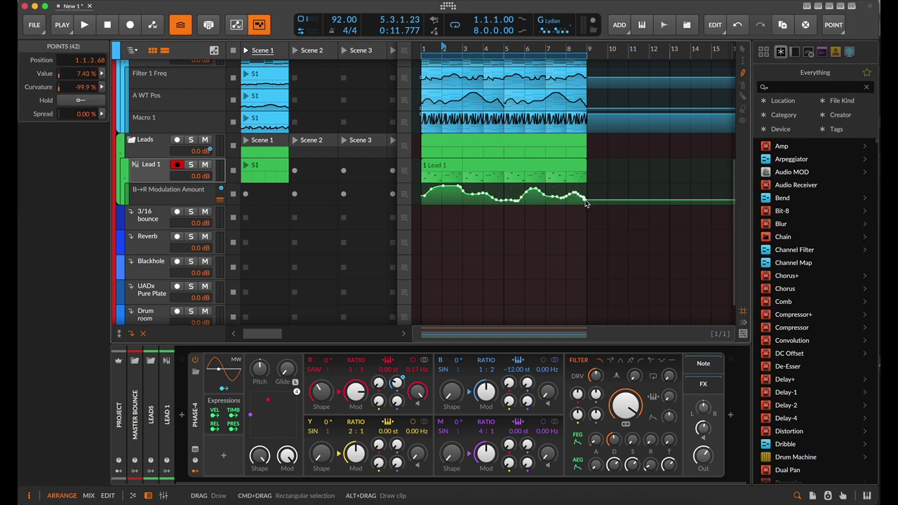
Play the arrangement with the B→R modulation automation and lower Phase-4's filter frequency
key(space)
scroll(546, 245, down, 1)
scroll(519, 242, up, 1)
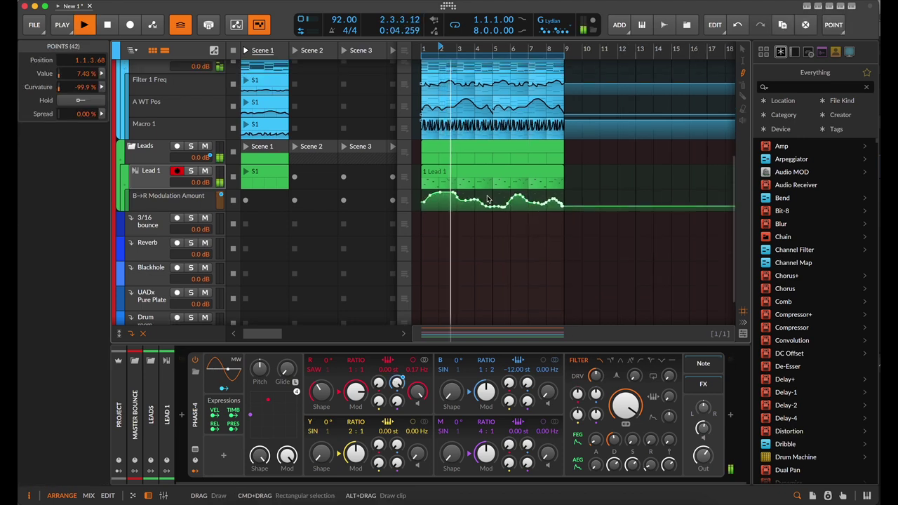
drag(625, 405, 624, 449)
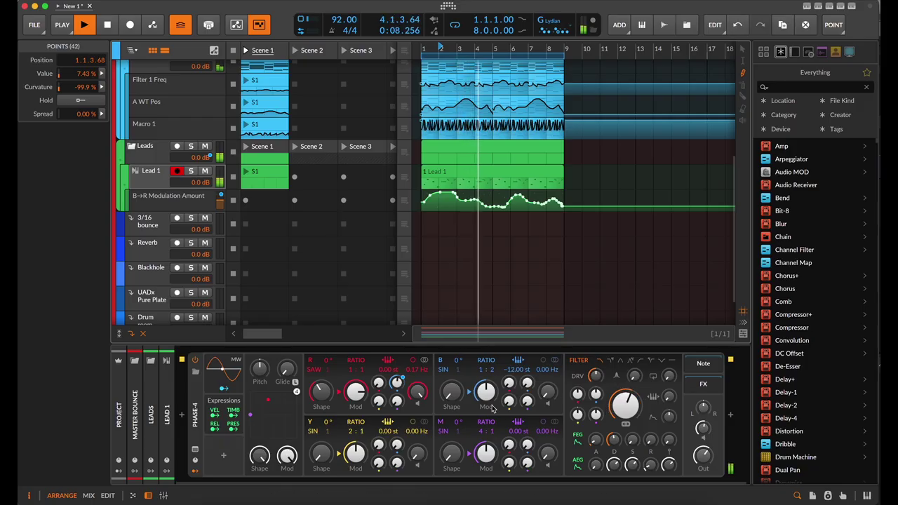
Add a Y→B Modulation Amount automation lane to Lead 1 and draw a wavy freehand curve across all eight bars
click(129, 206)
click(206, 213)
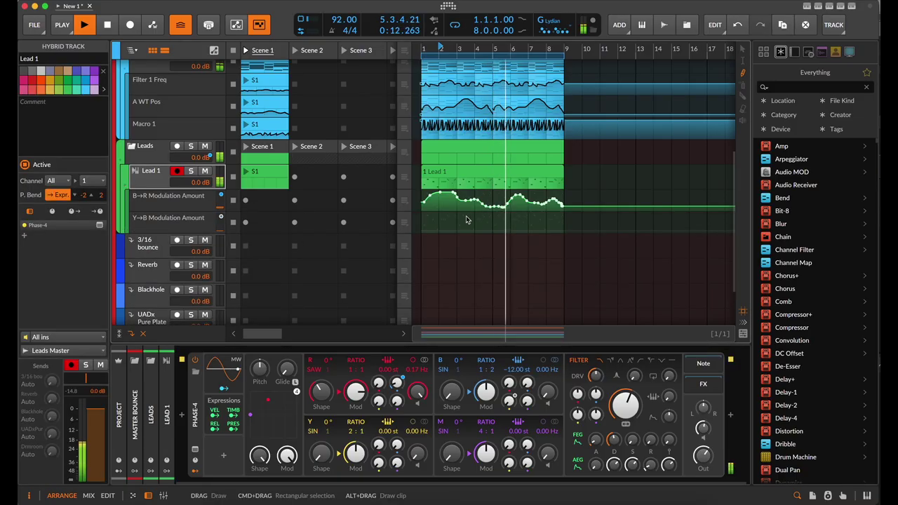
mouse_move(466, 233)
mouse_down()
mouse_move(522, 229)
mouse_move(537, 216)
mouse_move(564, 233)
mouse_up()
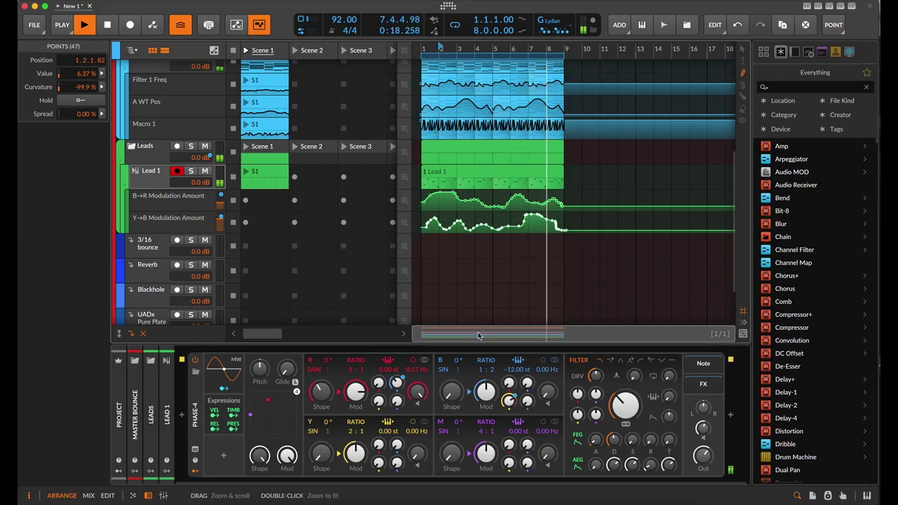
Readjust Phase-4's filter frequency while the arrangement plays, and stop playback
mouse_move(634, 415)
mouse_down()
mouse_move(625, 394)
mouse_move(633, 402)
mouse_up()
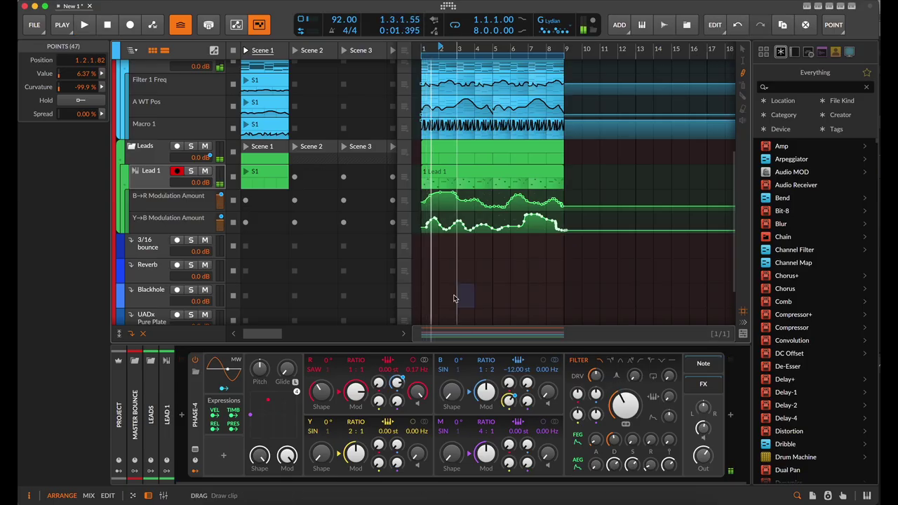
key(space)
Add a Filter Frequency automation lane to Lead 1 with points at 1.1.1.00 (9.18 Hz) and 1.1.2.00 (239 Hz)
click(125, 229)
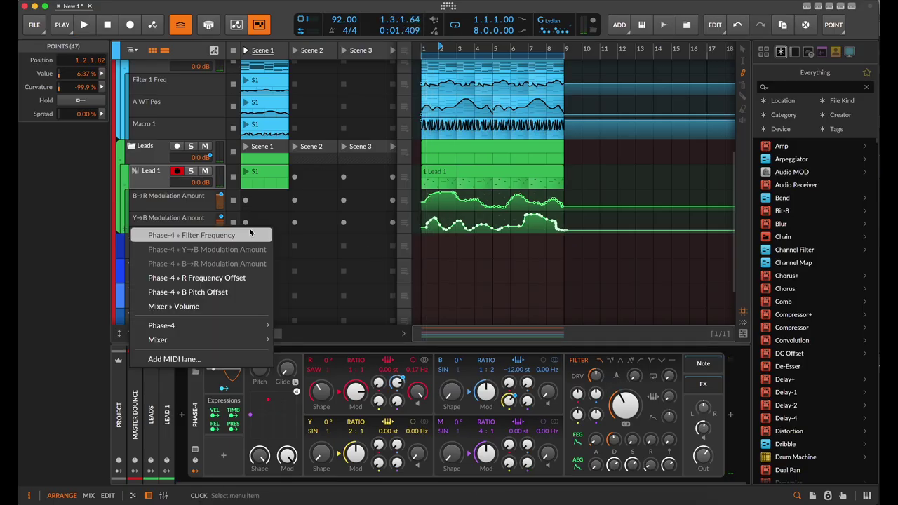
click(219, 237)
scroll(436, 247, up, 8)
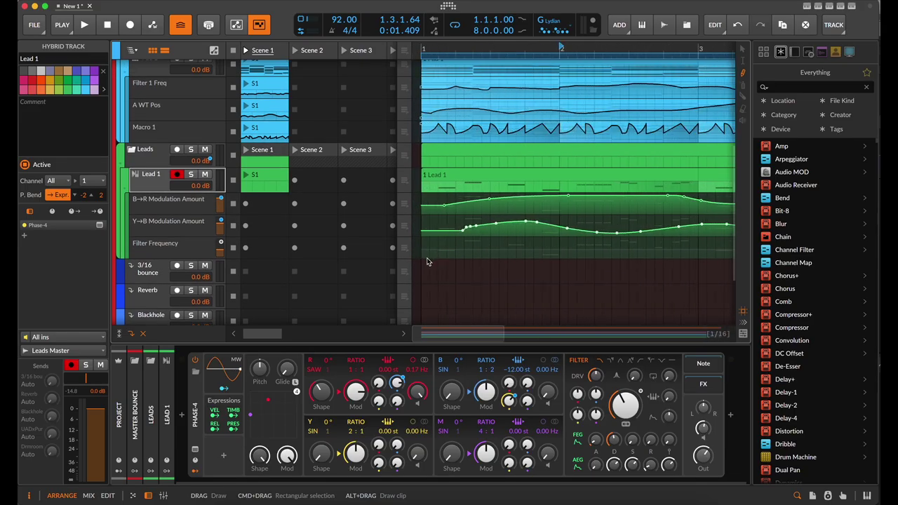
scroll(424, 257, up, 5)
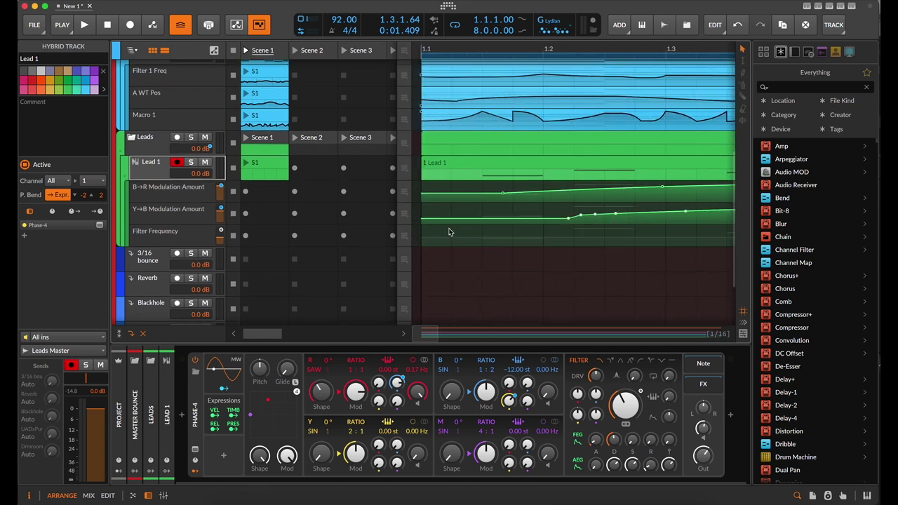
drag(450, 232, 452, 242)
click(452, 241)
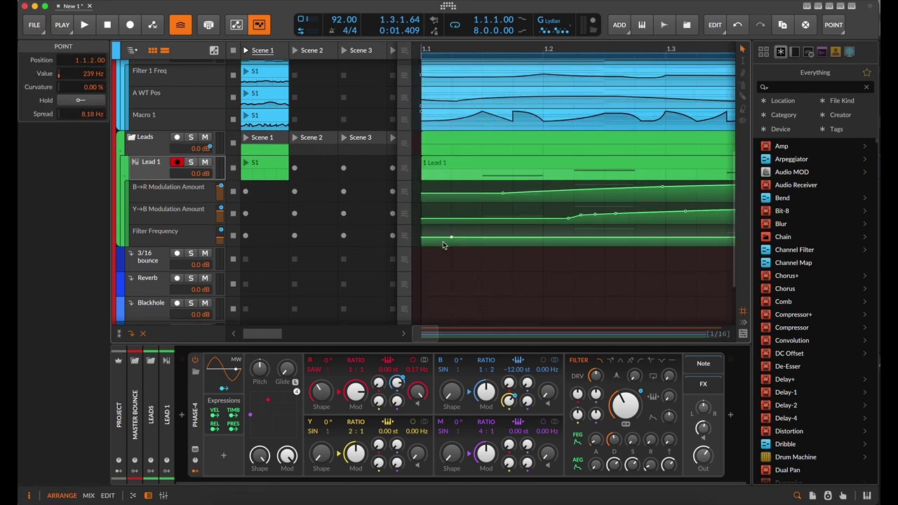
click(422, 243)
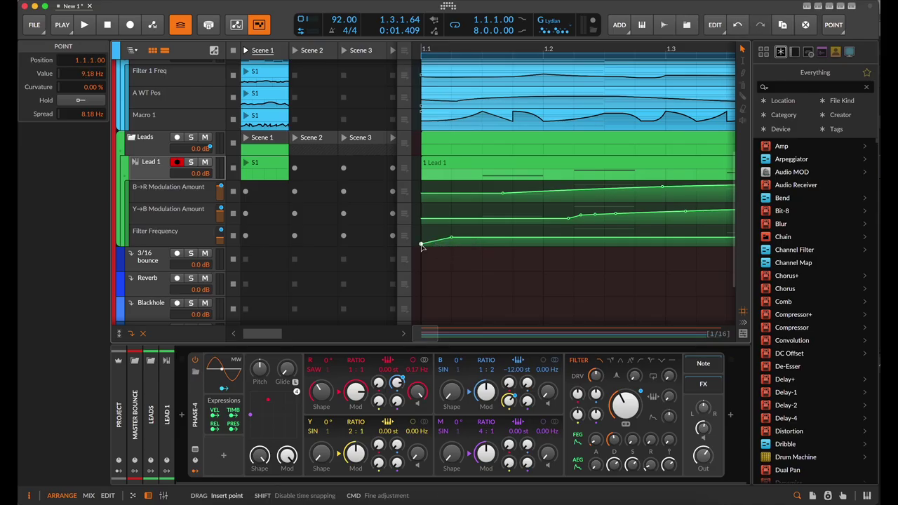
Try to select the filter frequency ramp from 1.1.1.00 to 1.1.2.00 in its automation lane
scroll(468, 244, down, 6)
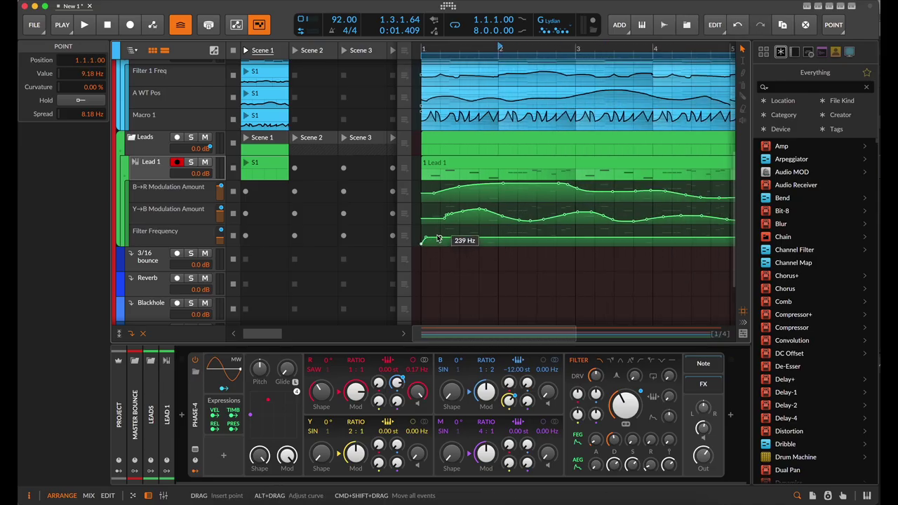
scroll(437, 240, down, 4)
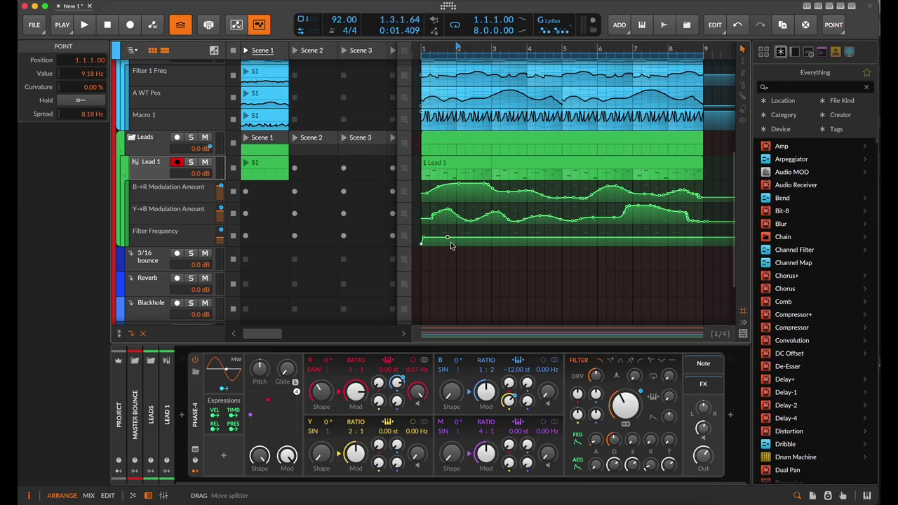
scroll(452, 245, up, 4)
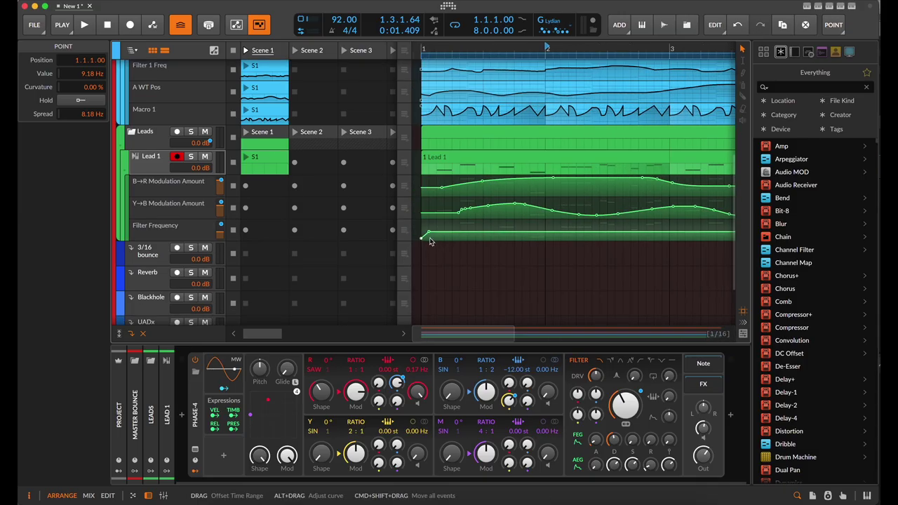
drag(429, 238, 423, 237)
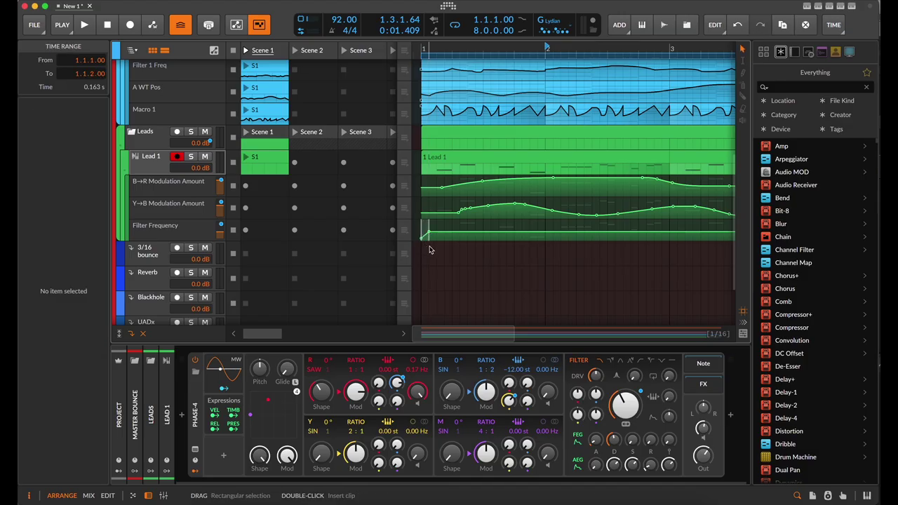
scroll(426, 238, up, 5)
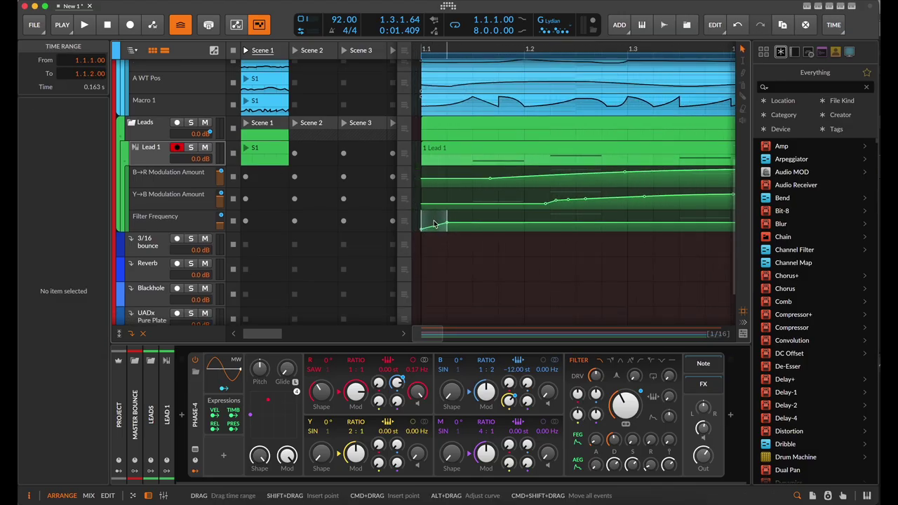
click(434, 223)
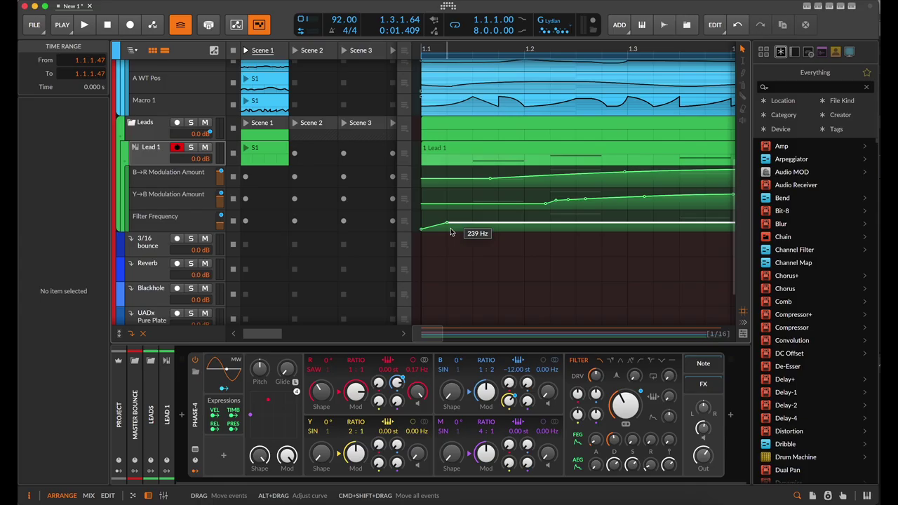
drag(451, 232, 422, 231)
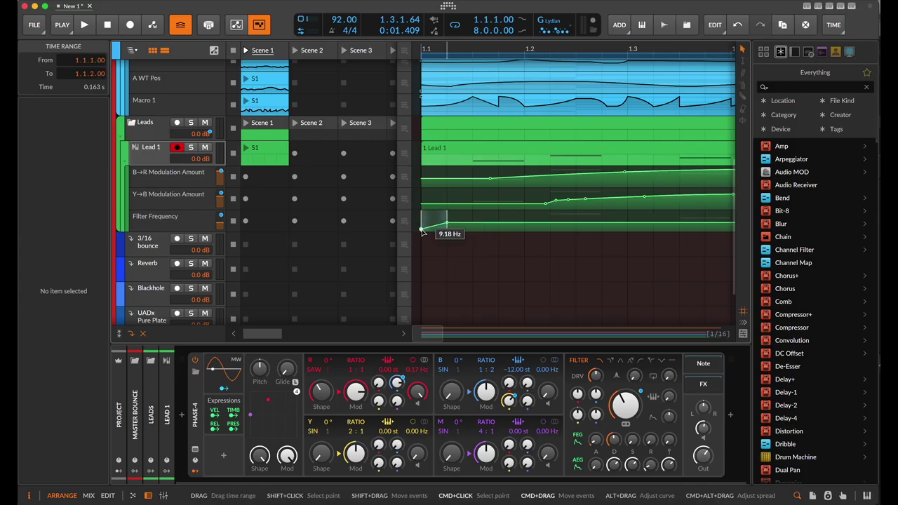
click(433, 227)
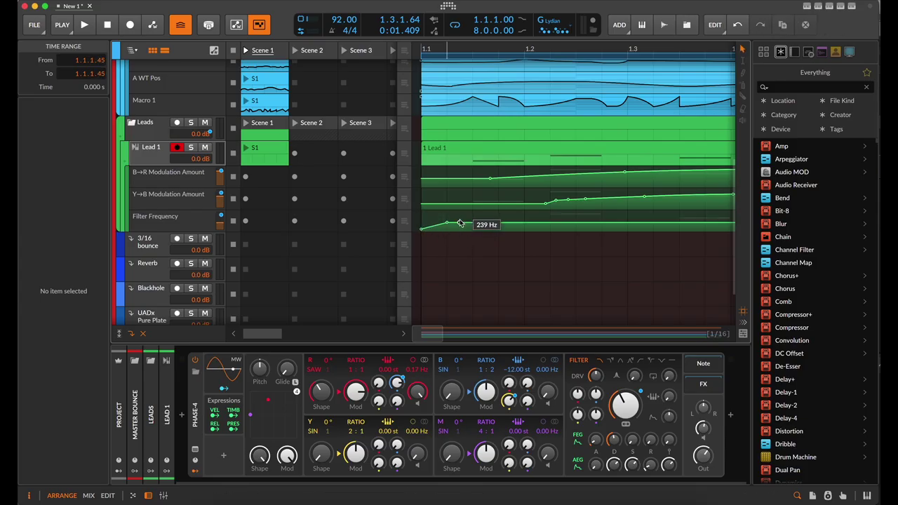
drag(424, 218, 452, 228)
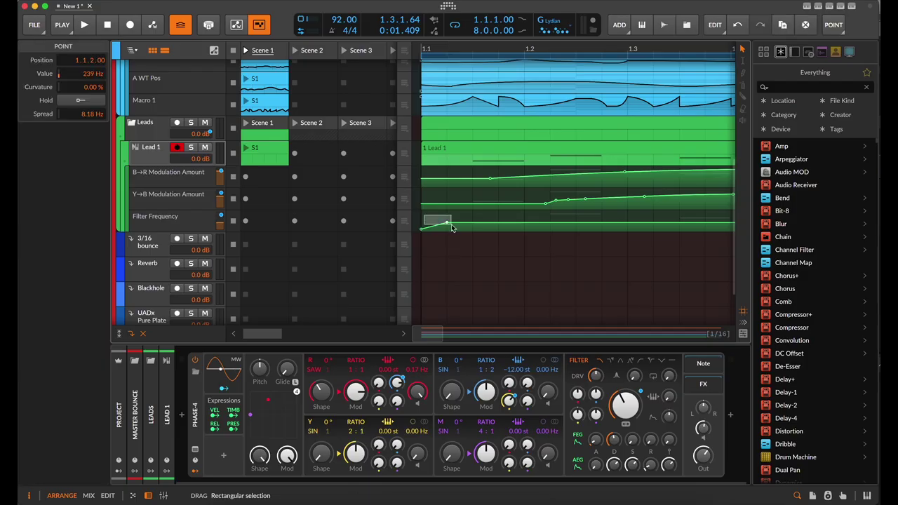
Show automation curves on the main tracks and select 1.1.1.00 to 1.1.2.00 of Lead 1's filter frequency curve
click(446, 160)
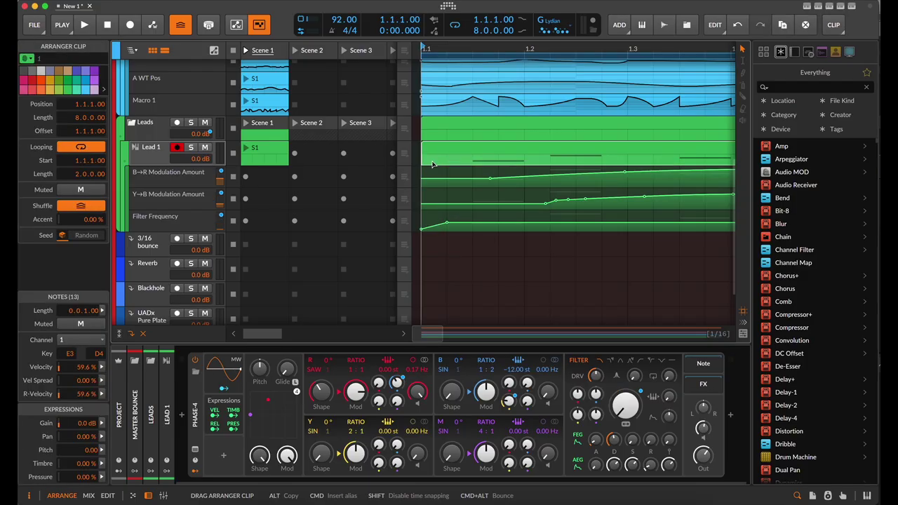
key(a)
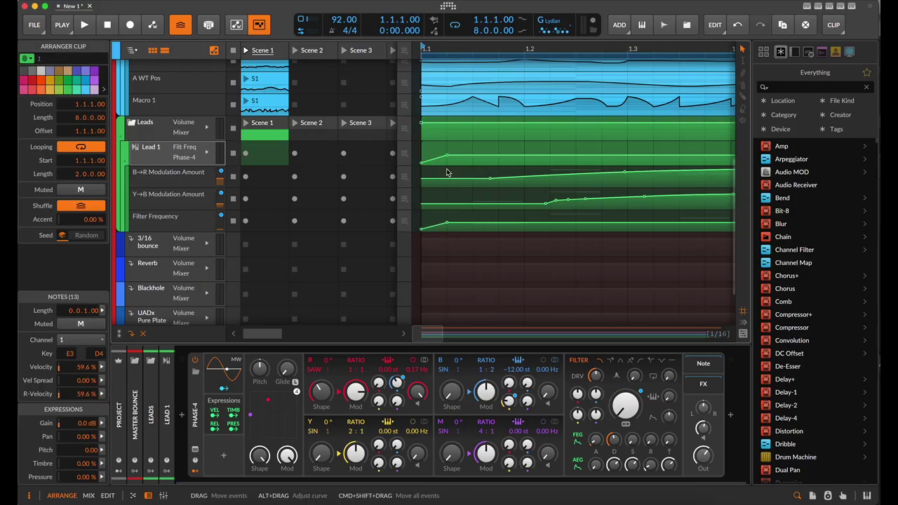
drag(447, 167, 423, 176)
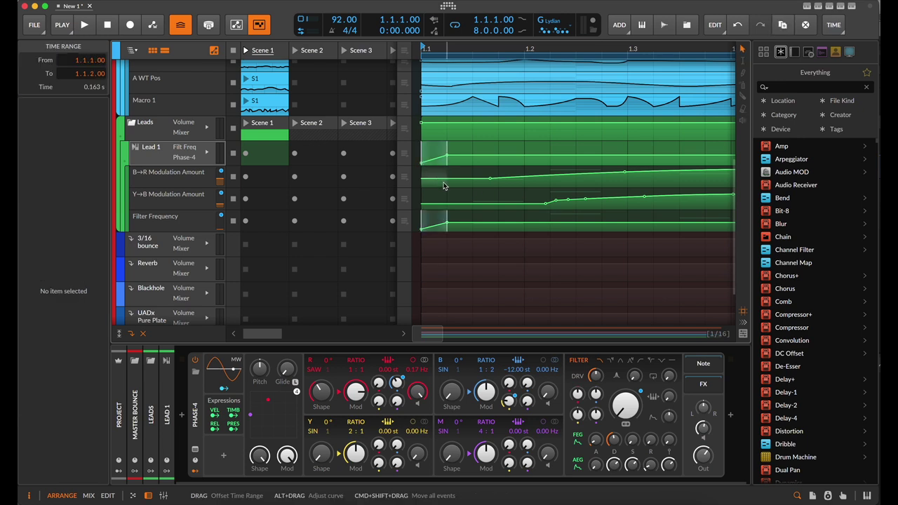
scroll(441, 150, up, 1)
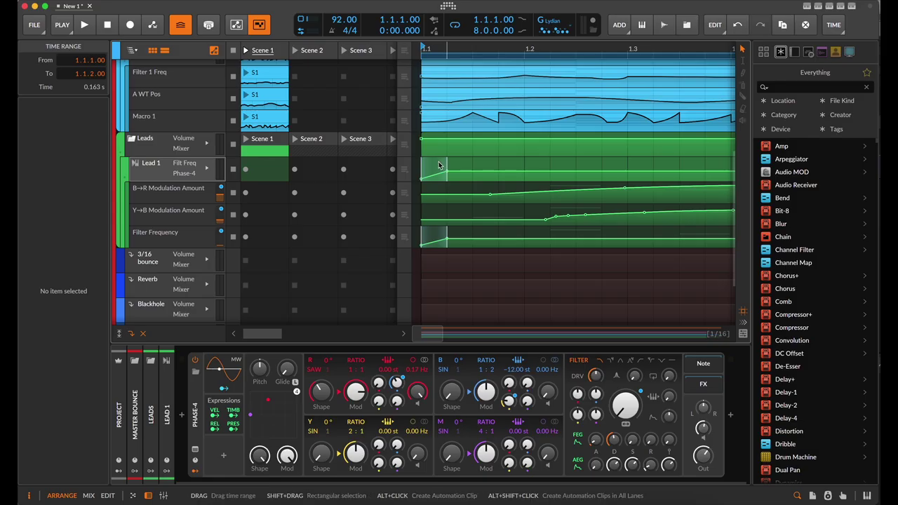
Try to isolate Lead 1's filter frequency ramp with the Time Selection and Knife tools, and return to the Pointer tool
click(440, 173)
drag(447, 182, 422, 179)
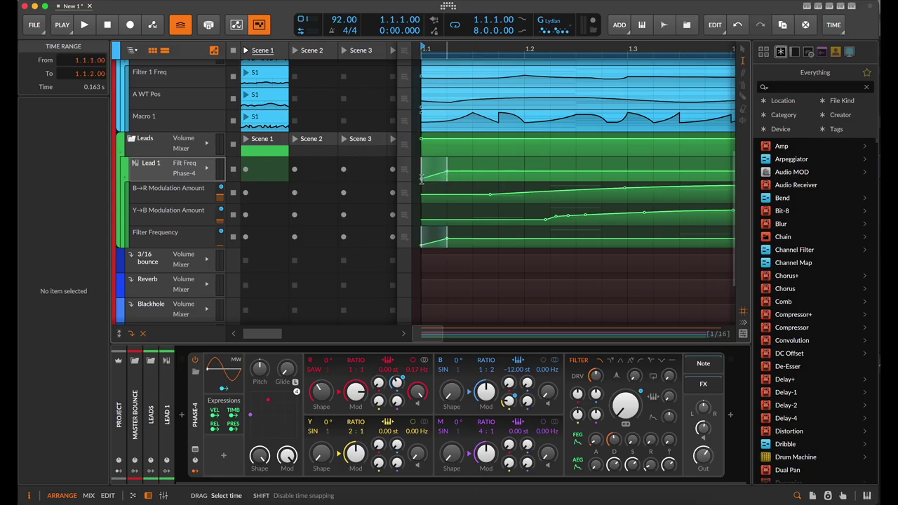
mouse_move(426, 183)
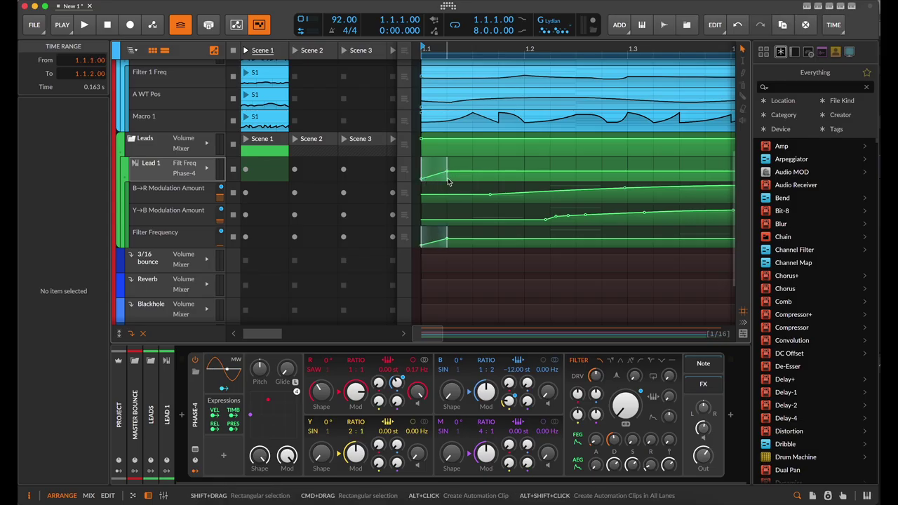
click(449, 173)
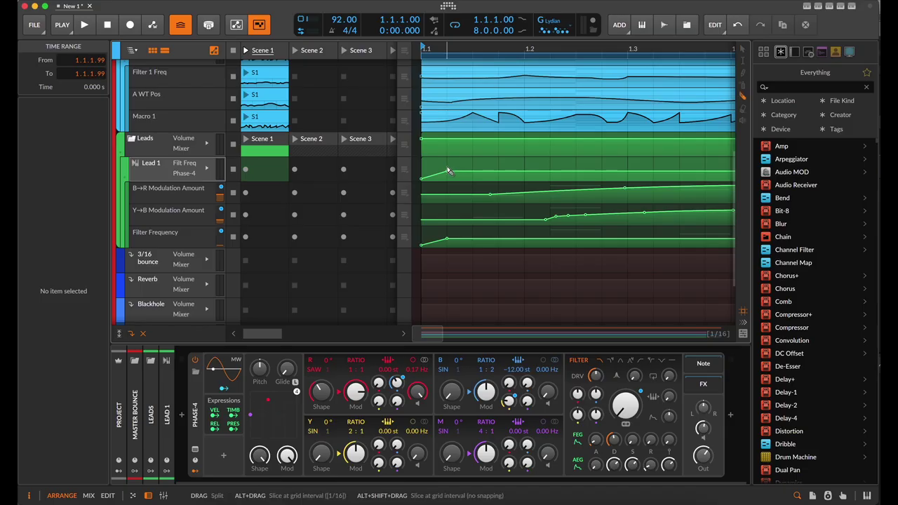
click(448, 170)
key(1)
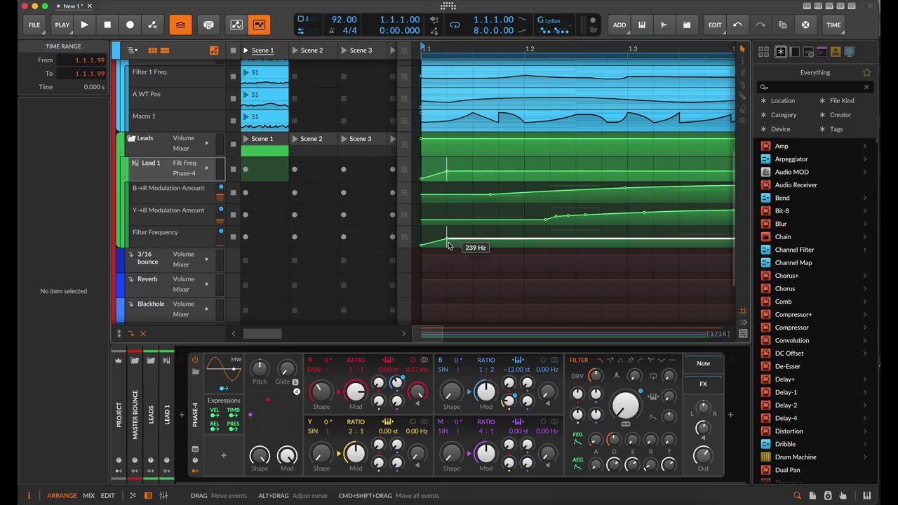
scroll(481, 237, down, 10)
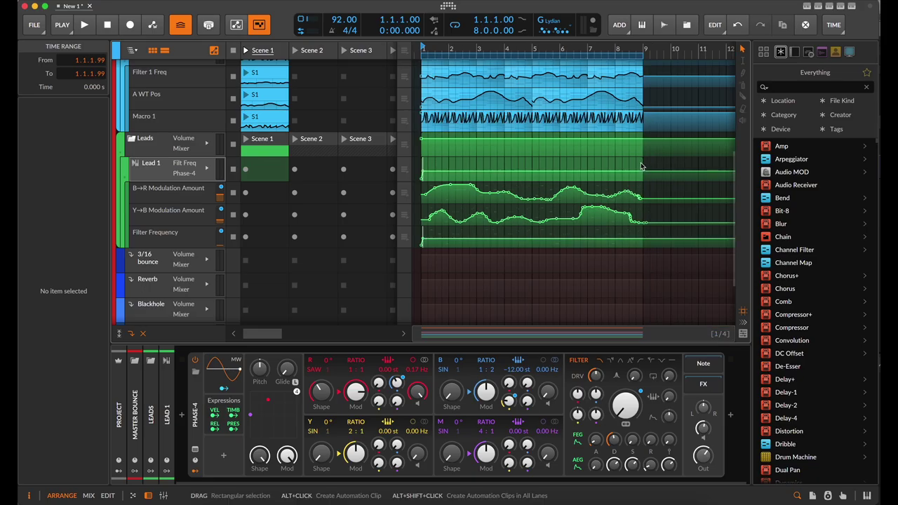
drag(644, 168, 512, 174)
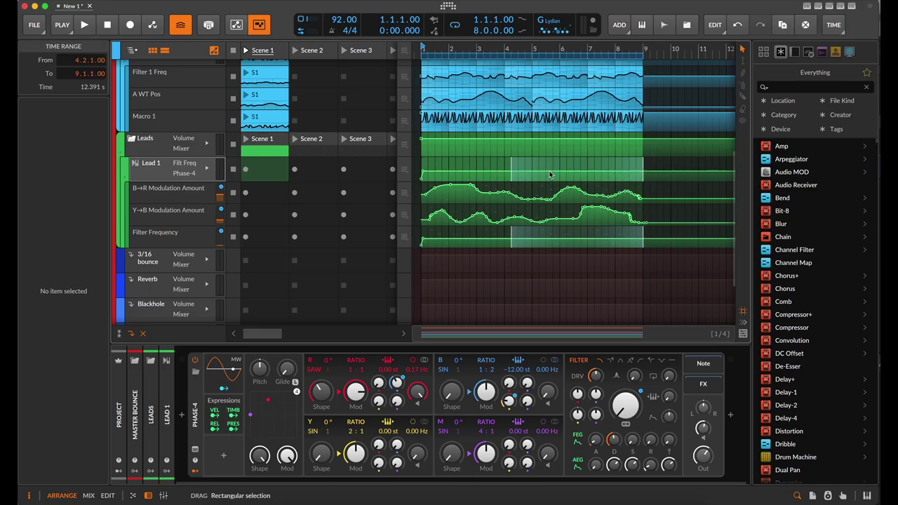
click(652, 169)
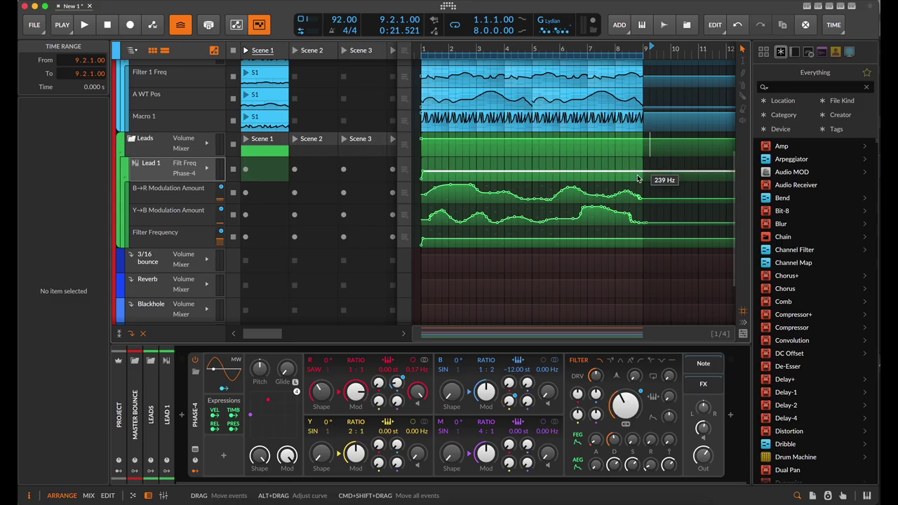
scroll(456, 240, up, 3)
scroll(456, 240, left, 2)
scroll(456, 240, down, 1)
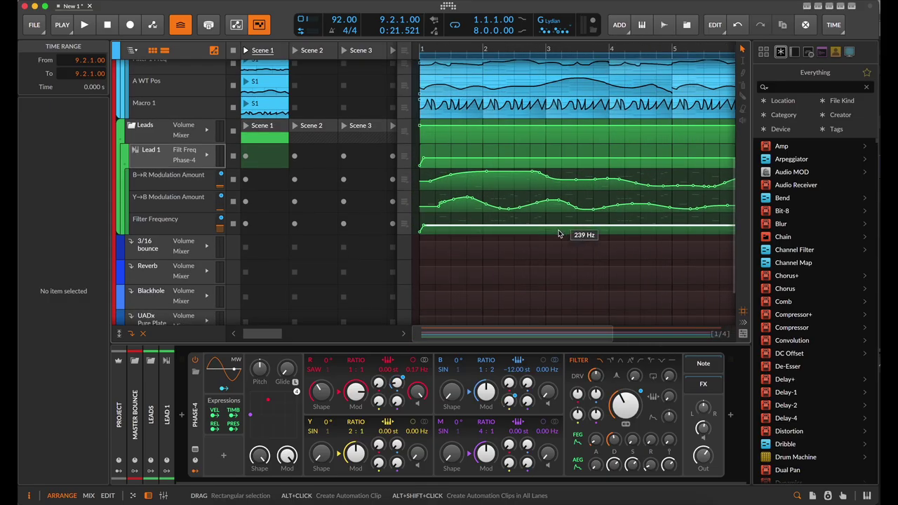
scroll(622, 231, down, 3)
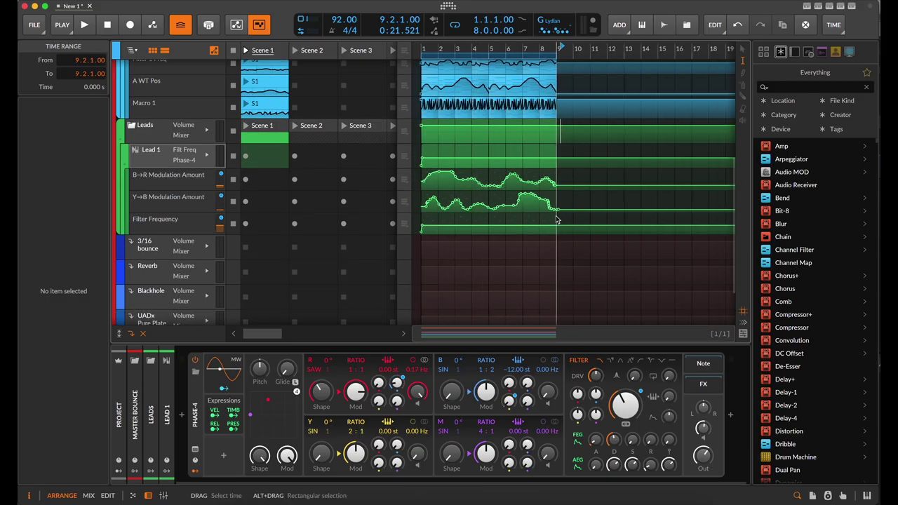
drag(556, 224, 524, 225)
click(573, 221)
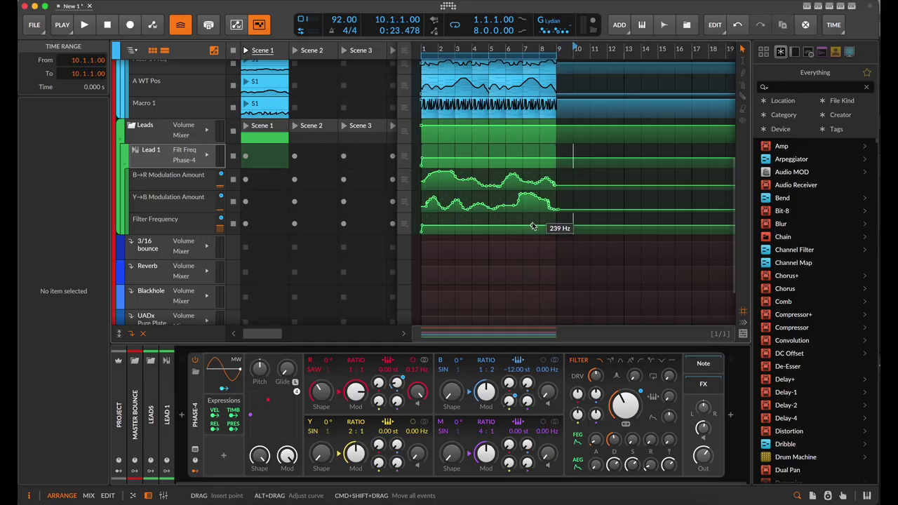
drag(555, 221, 504, 222)
scroll(531, 218, down, 4)
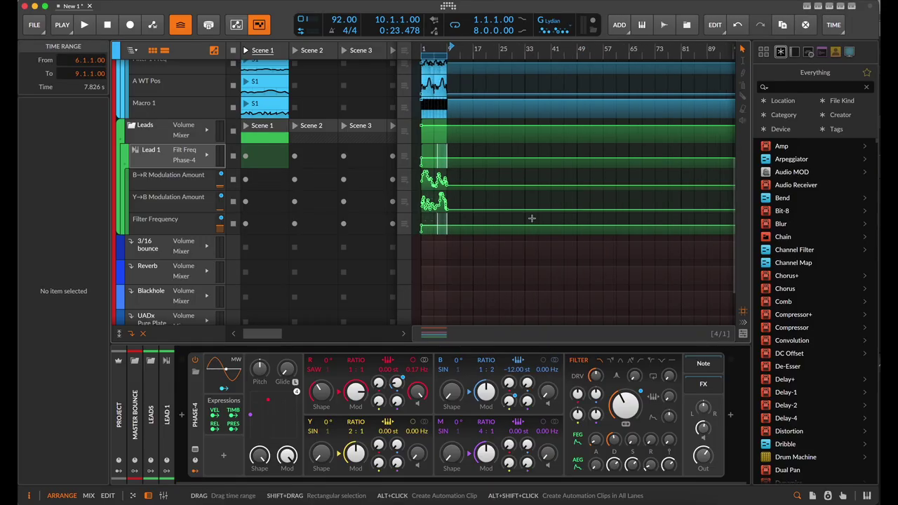
scroll(421, 223, up, 1)
scroll(423, 224, up, 6)
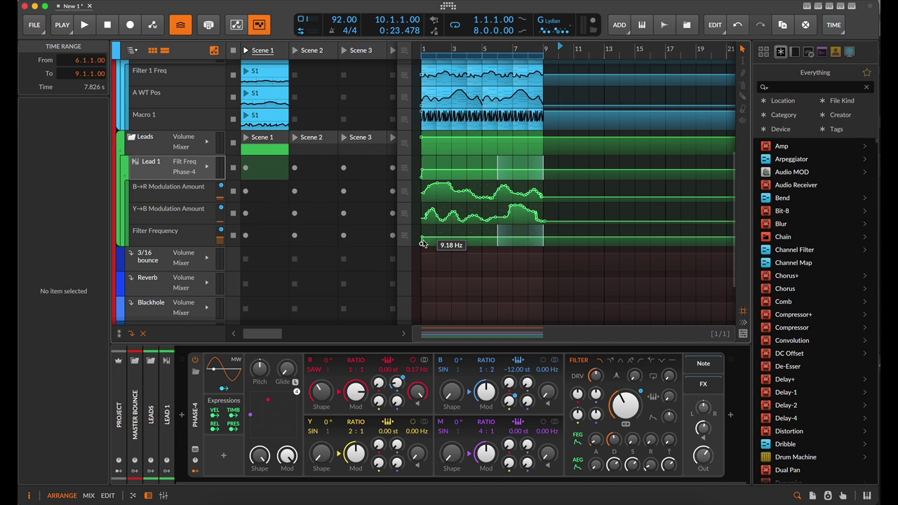
Select Lead 1's Filter Frequency ramp from 1.1.1.00 to 1.1.2.00 and duplicate it repeatedly up to 1.2.4.00
scroll(425, 239, up, 4)
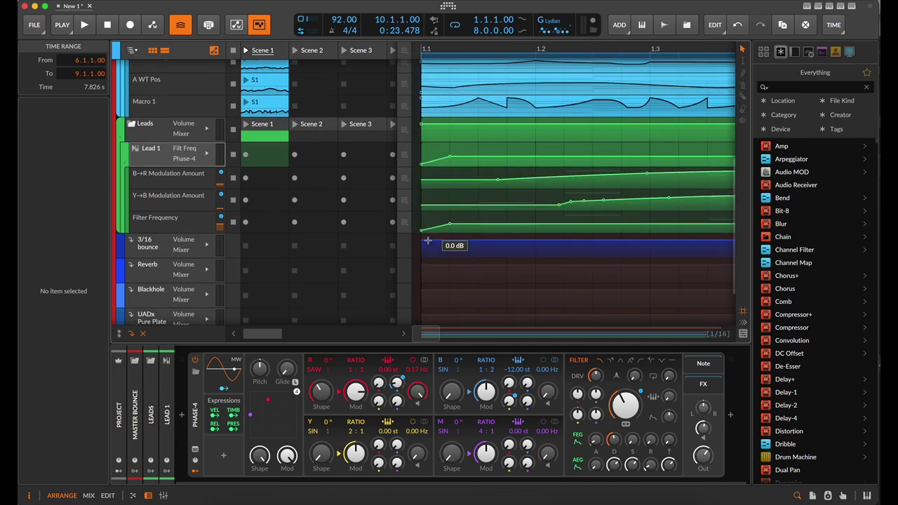
drag(423, 226, 450, 230)
key(super+d)
key(super+d)
key(super+d)
key(super+d)
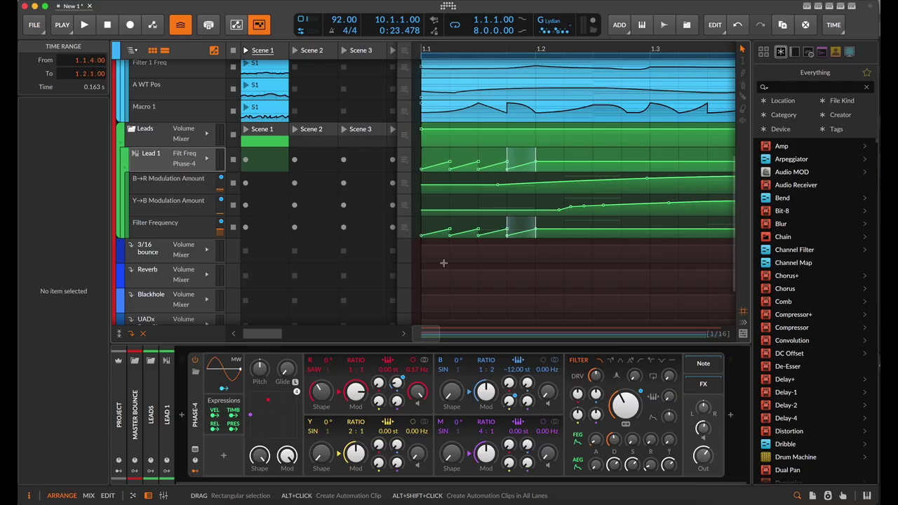
scroll(443, 263, down, 2)
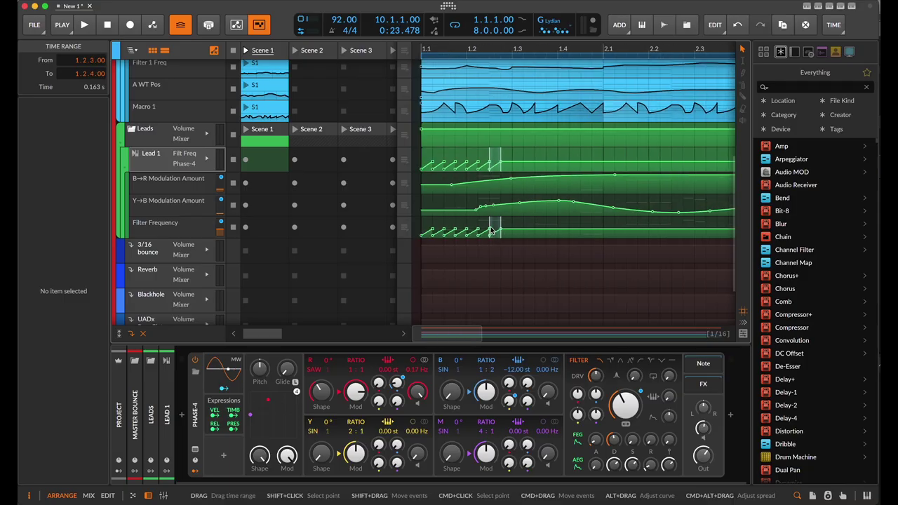
mouse_move(494, 232)
mouse_down()
mouse_move(426, 232)
mouse_move(431, 226)
mouse_up()
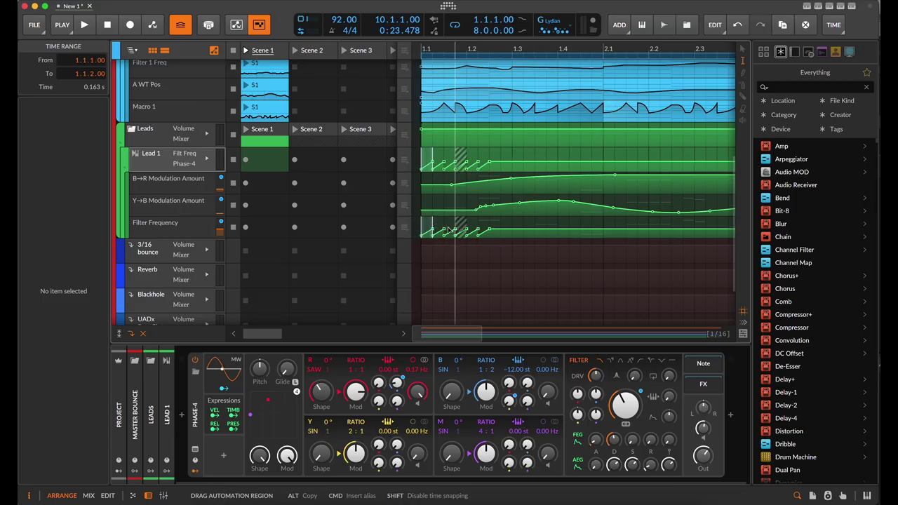
scroll(432, 228, up, 5)
scroll(432, 225, left, 2)
scroll(433, 226, down, 1)
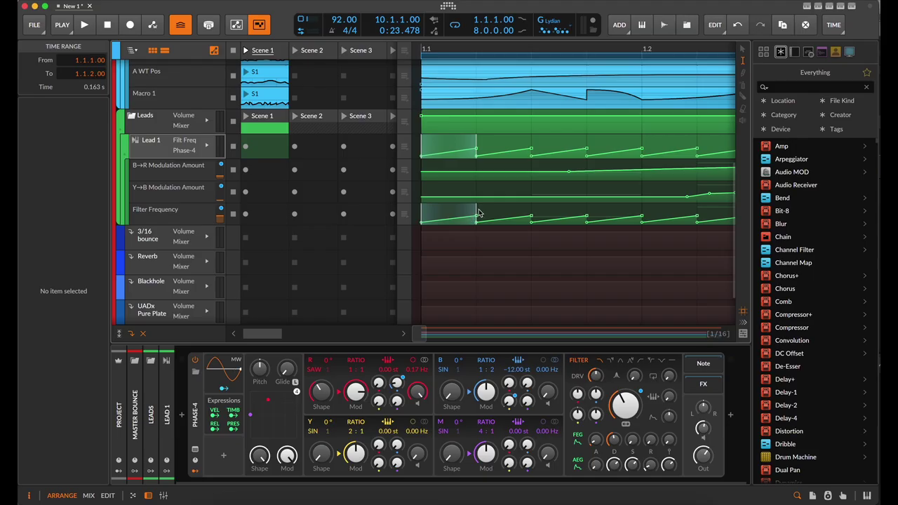
scroll(485, 215, down, 4)
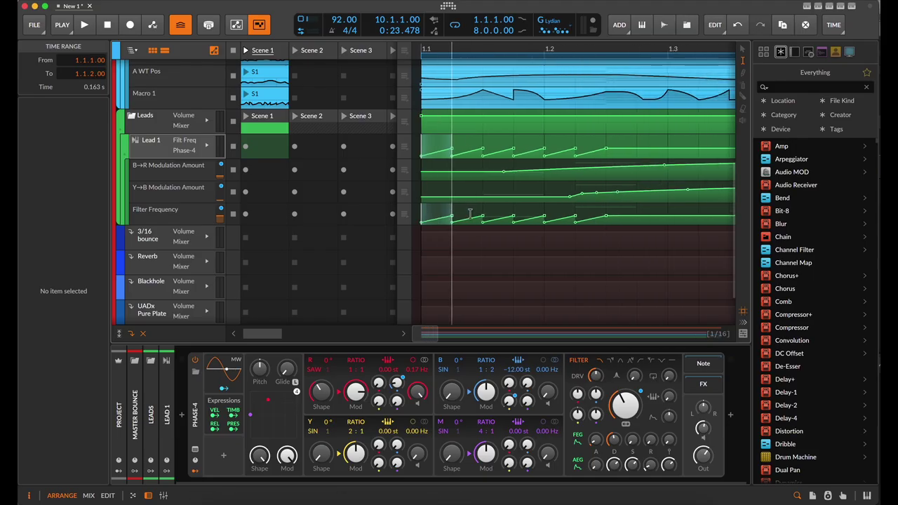
Select the Filter Frequency ramps from 1.1.1.00 to 1.2.2.00 and duplicate them repeatedly up to 9.1.3.00
drag(544, 224, 420, 223)
key(super+d)
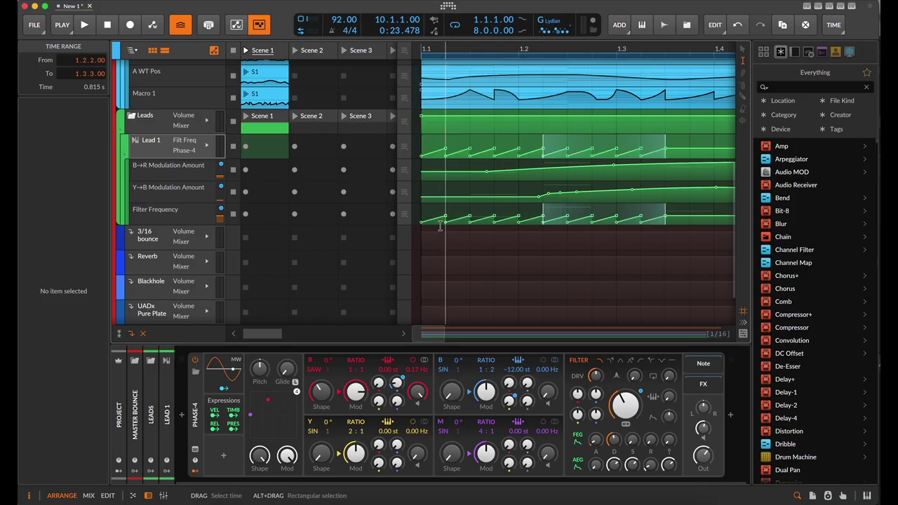
scroll(440, 228, down, 3)
key(super+d)
key(super+d)
key(super+d)
key(super+d)
key(super+d)
key(super+d)
scroll(440, 228, down, 4)
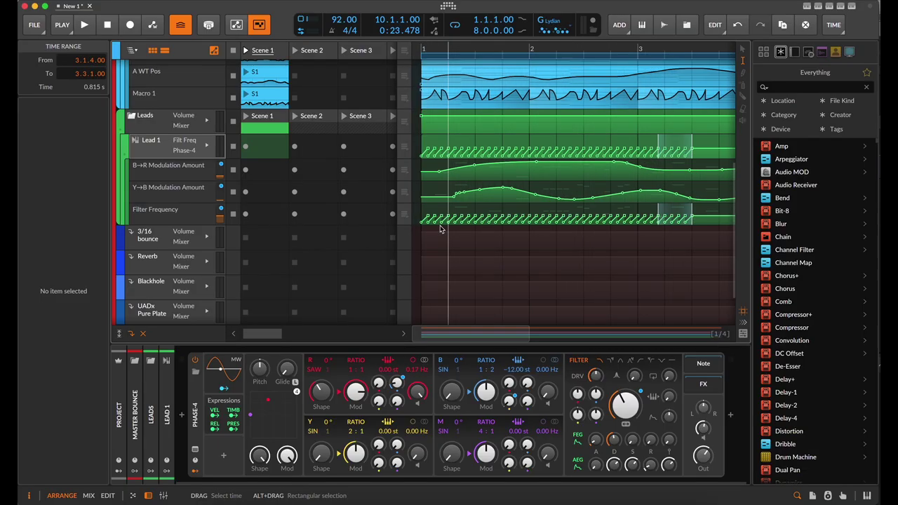
key(super+d)
key(super+d)
key(super+d)
key(super+d)
key(super+d)
scroll(441, 228, down, 3)
key(super+d)
key(super+d)
scroll(440, 228, down, 2)
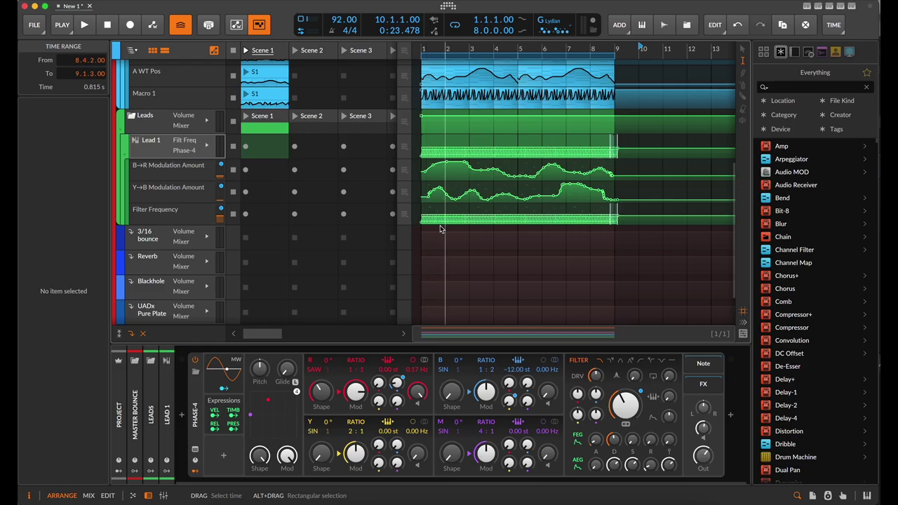
Play the arrangement from 1.1.1.00 to audition the repeating filter ramps on Lead 1
key(space)
click(423, 50)
key(space)
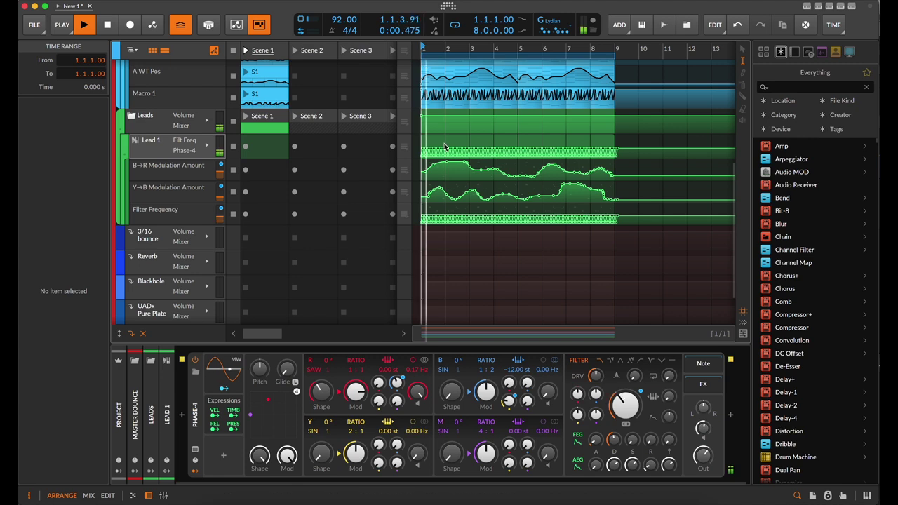
scroll(435, 226, up, 3)
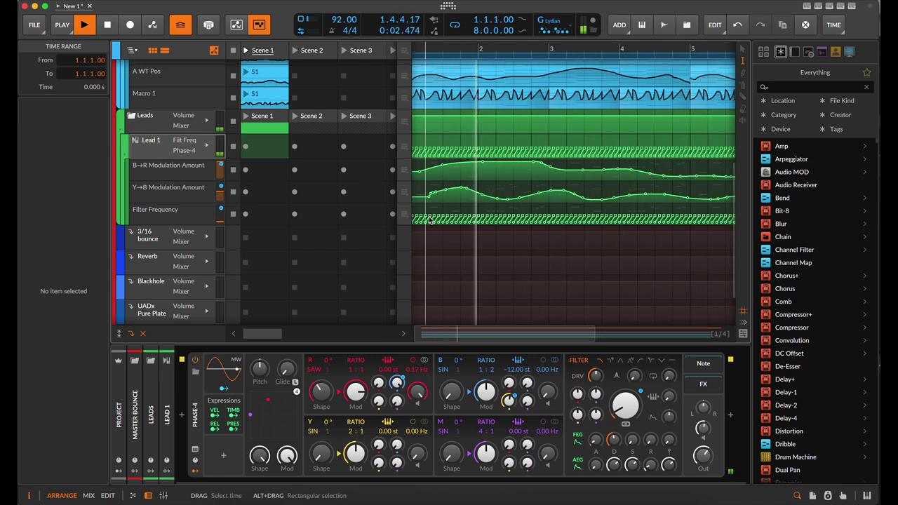
scroll(430, 218, down, 3)
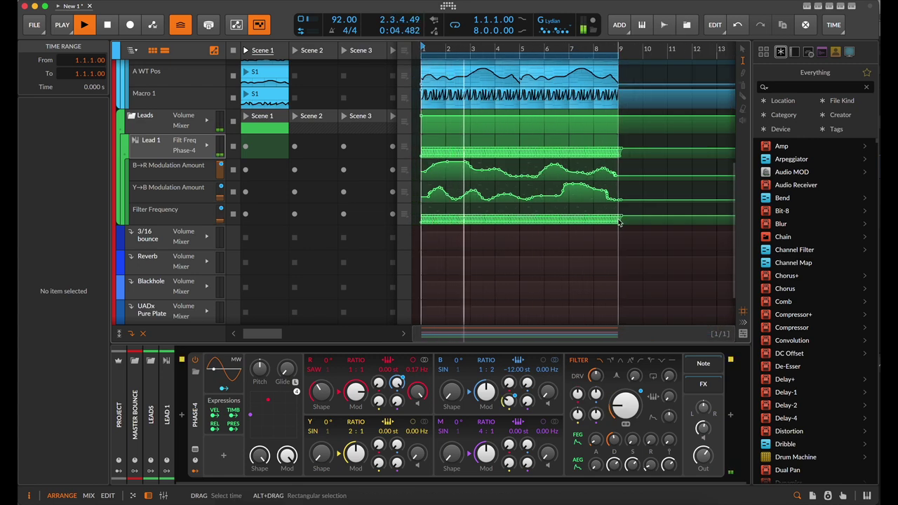
Select Lead 1's Filter Frequency automation from 1.1.1.00 to 9.1.1.00 and stretch its end to 18.1.1.00
drag(582, 218, 427, 223)
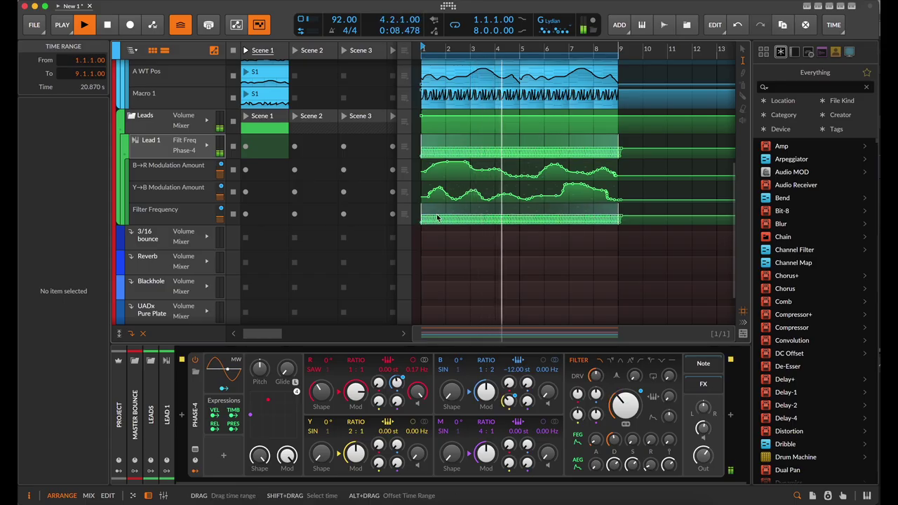
scroll(458, 215, down, 4)
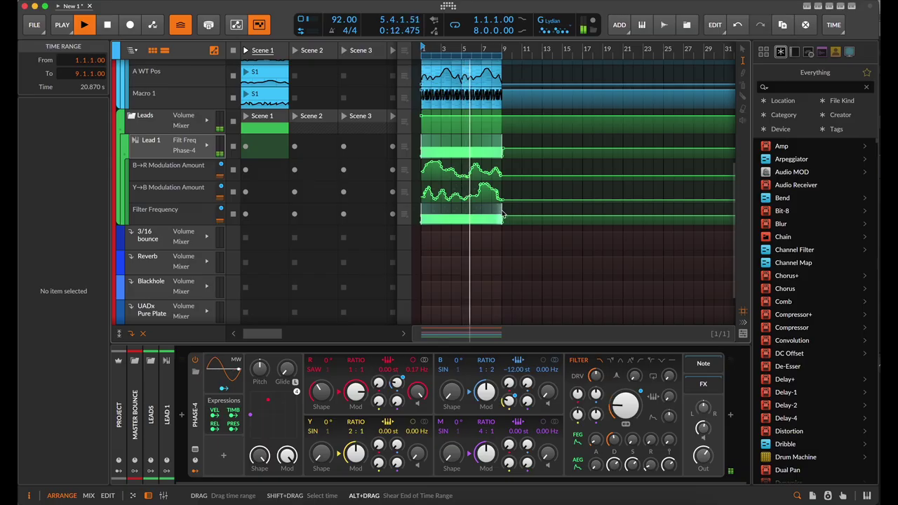
scroll(502, 214, up, 3)
drag(500, 214, 705, 214)
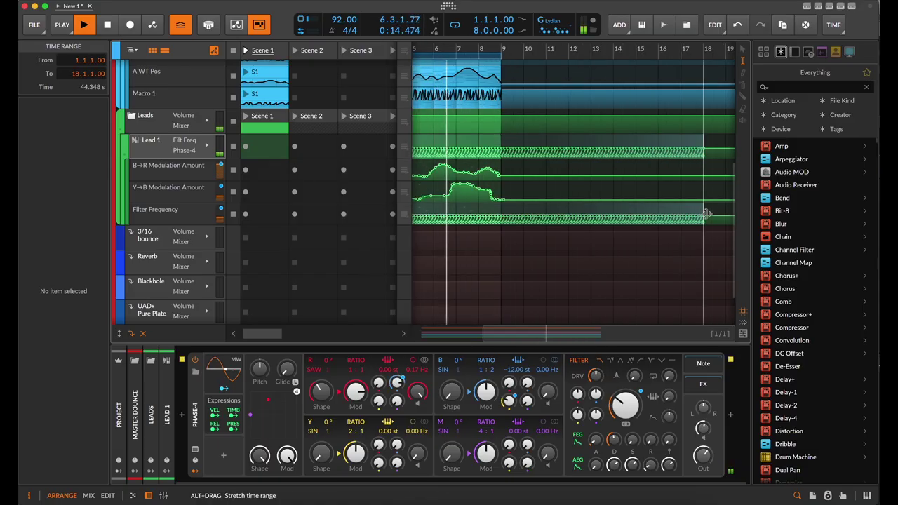
Stretch the end of the selected Filter Frequency automation further to 20.3.1.00
scroll(514, 219, up, 3)
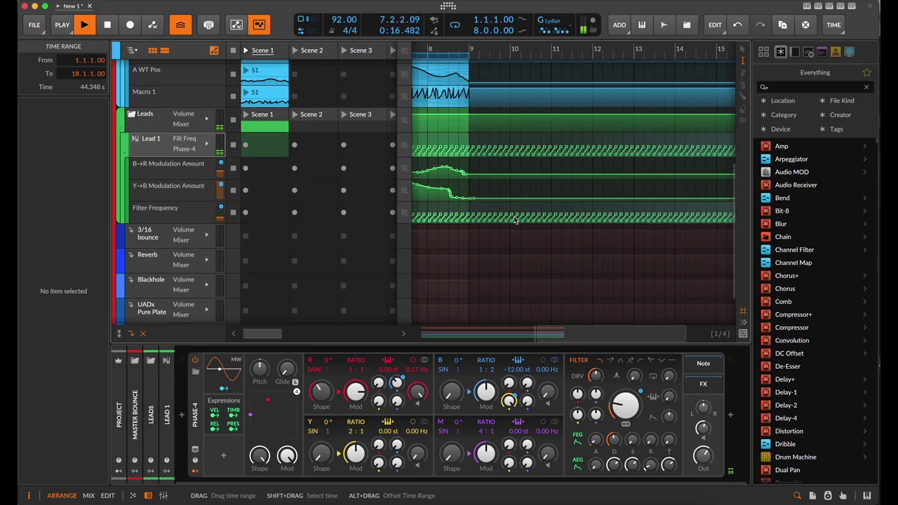
scroll(583, 211, right, 5)
scroll(648, 203, down, 1)
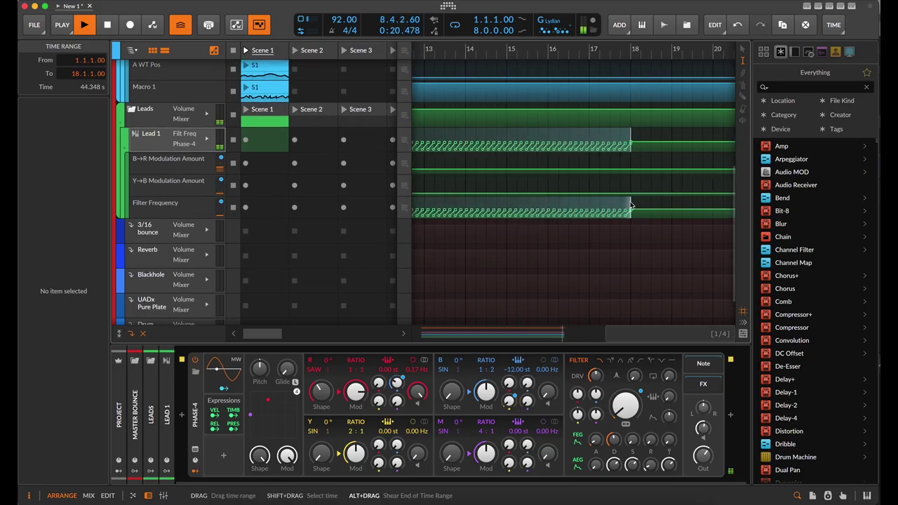
click(634, 204)
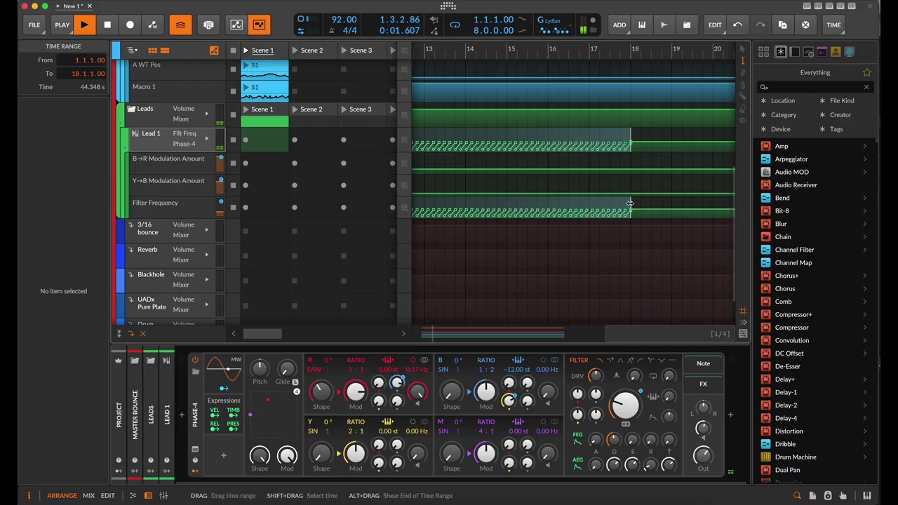
drag(630, 203, 736, 201)
Select all Filter Frequency points on Lead 1 and shift them together so the first sits at 1.1.1.68 and 242 Hz
scroll(593, 209, left, 8)
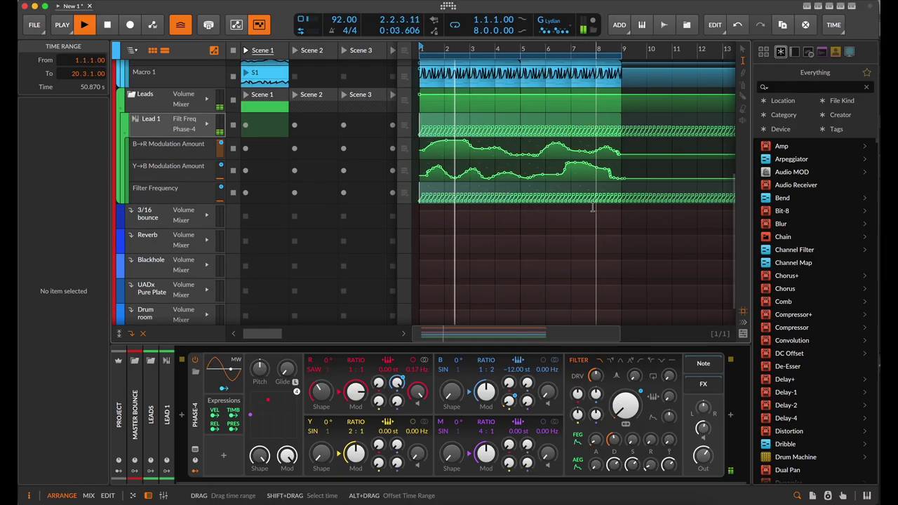
scroll(455, 214, up, 5)
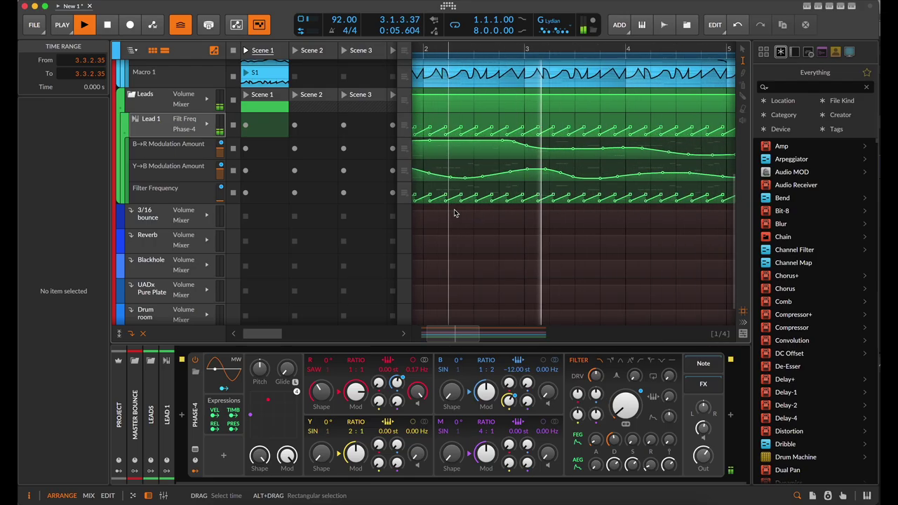
scroll(454, 212, up, 2)
drag(435, 216, 472, 222)
click(457, 218)
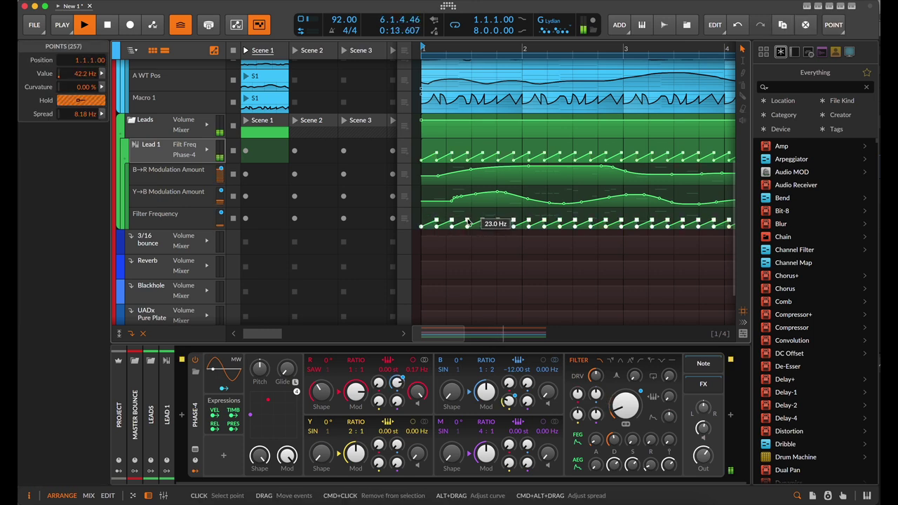
drag(468, 223, 474, 217)
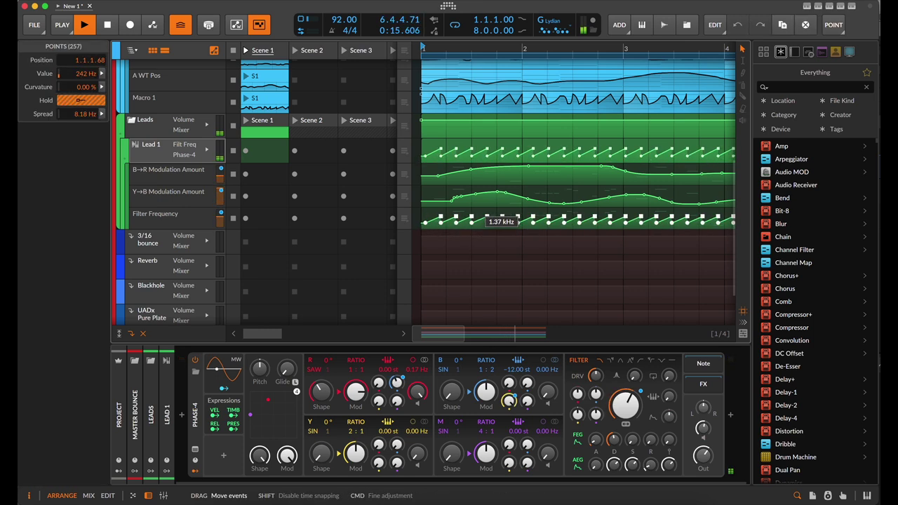
Listen to the loop with the shifted filter ramps while reviewing the tracks, and stop playback
scroll(535, 234, down, 5)
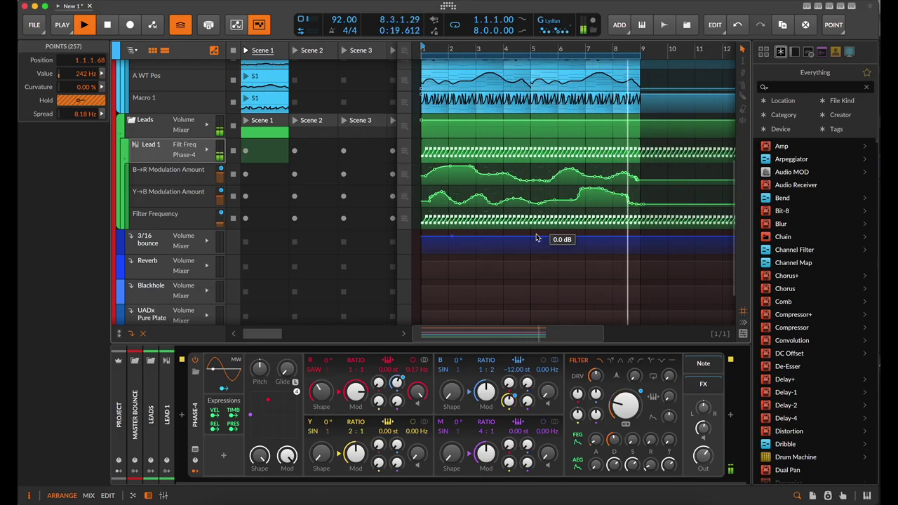
scroll(536, 237, down, 2)
scroll(470, 239, up, 2)
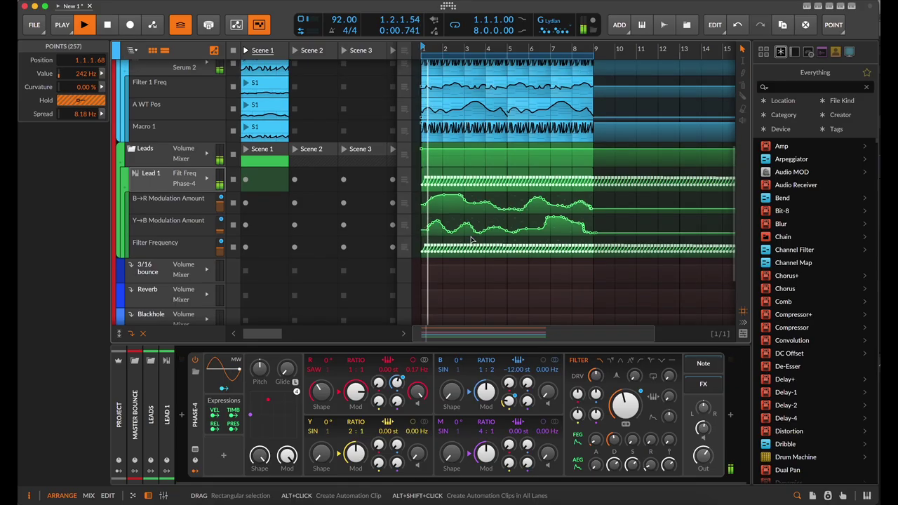
scroll(472, 240, up, 5)
scroll(470, 235, down, 7)
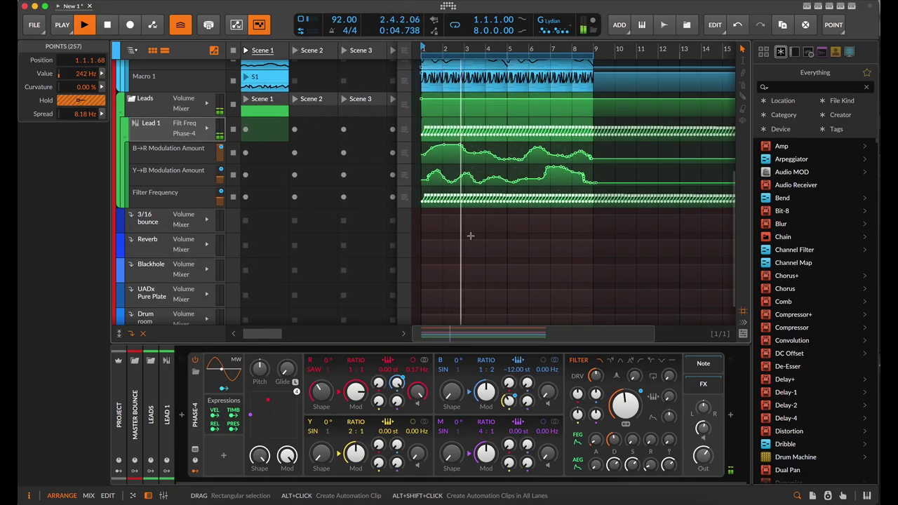
key(space)
Stop playback and delete the selected Filter Frequency automation points on Lead 1
click(616, 278)
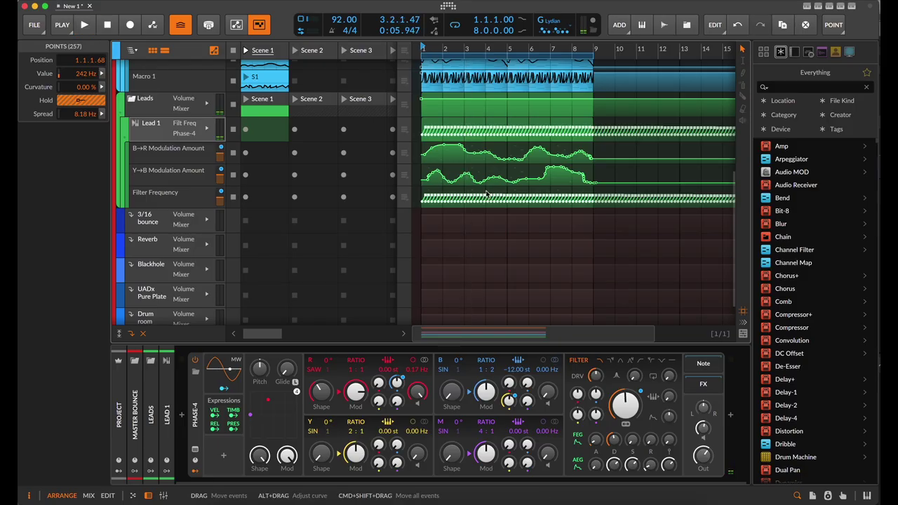
right_click(484, 198)
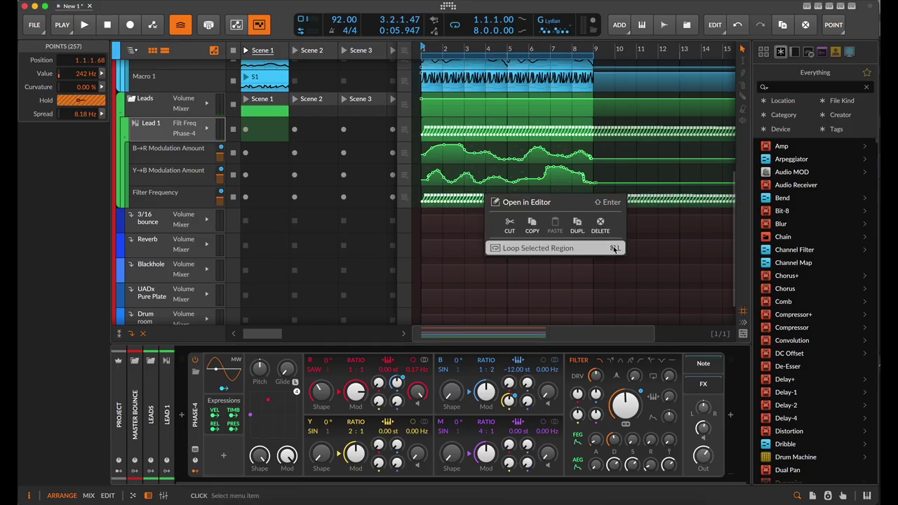
click(591, 232)
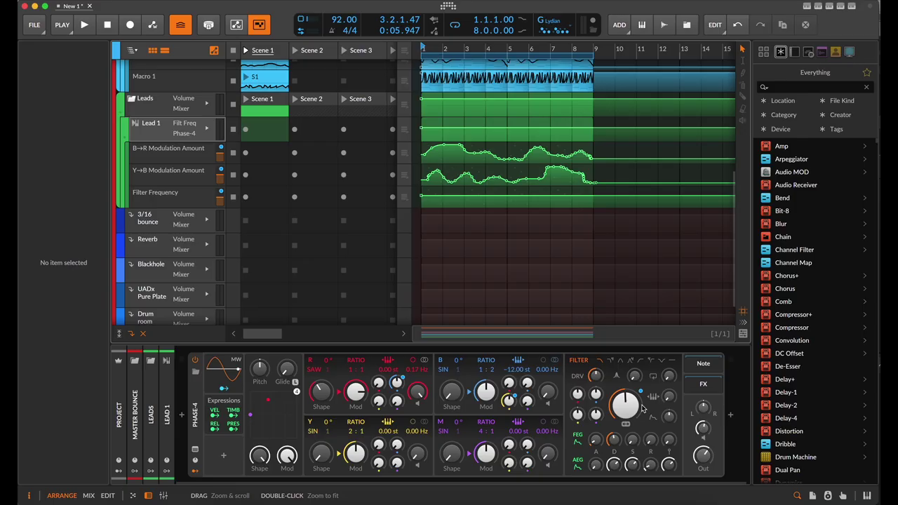
Add an LFO modulator to Lead 1's Phase-4 synth
click(223, 456)
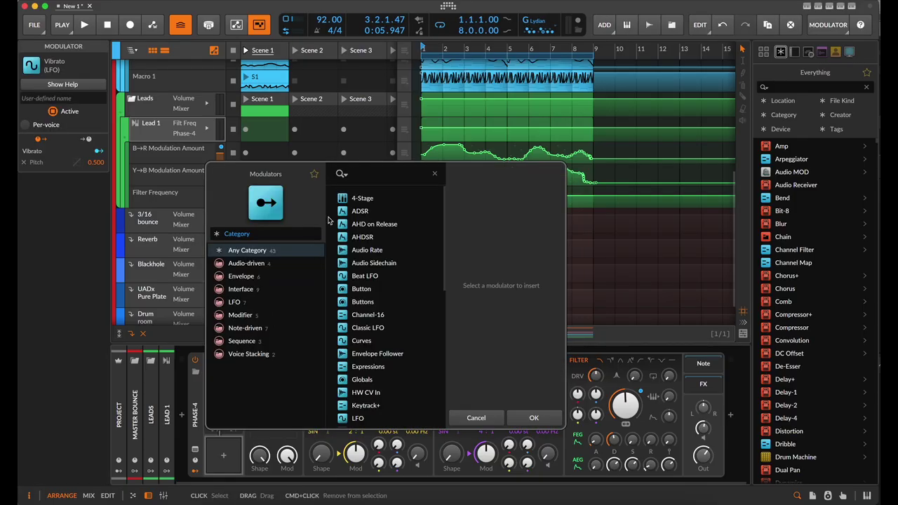
text(lfo)
click(358, 199)
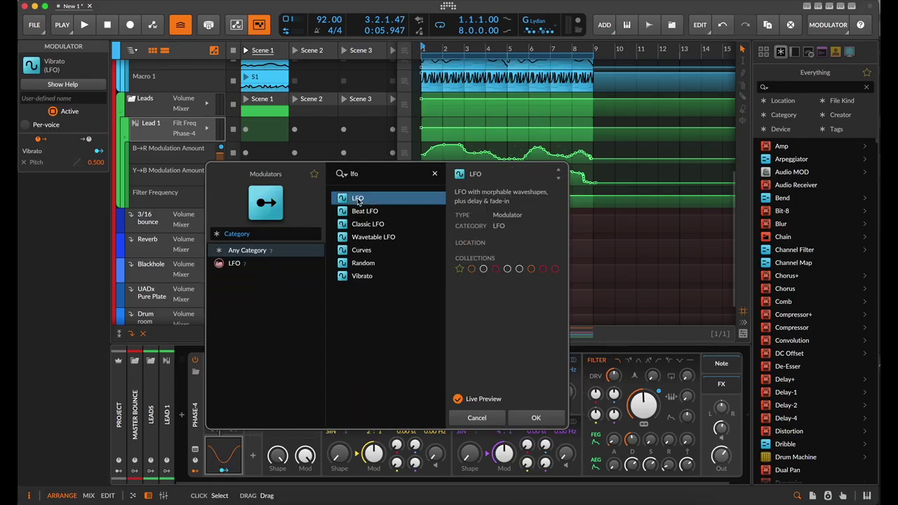
click(536, 419)
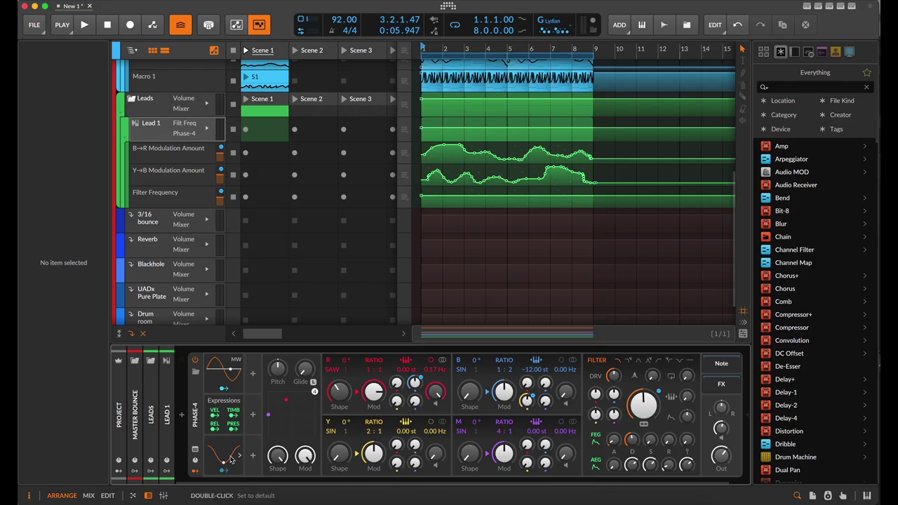
Expand the new LFO's settings and change its timebase from Hertz to 8th note
click(228, 459)
click(311, 376)
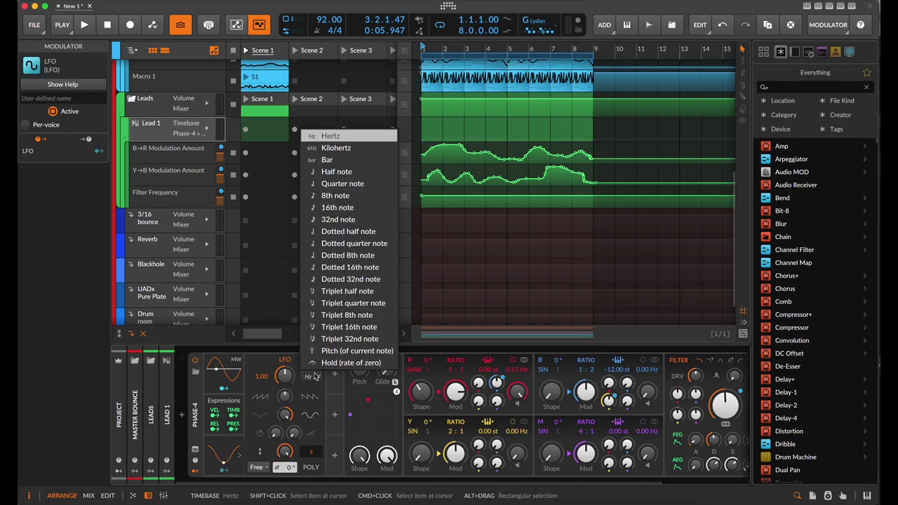
click(344, 210)
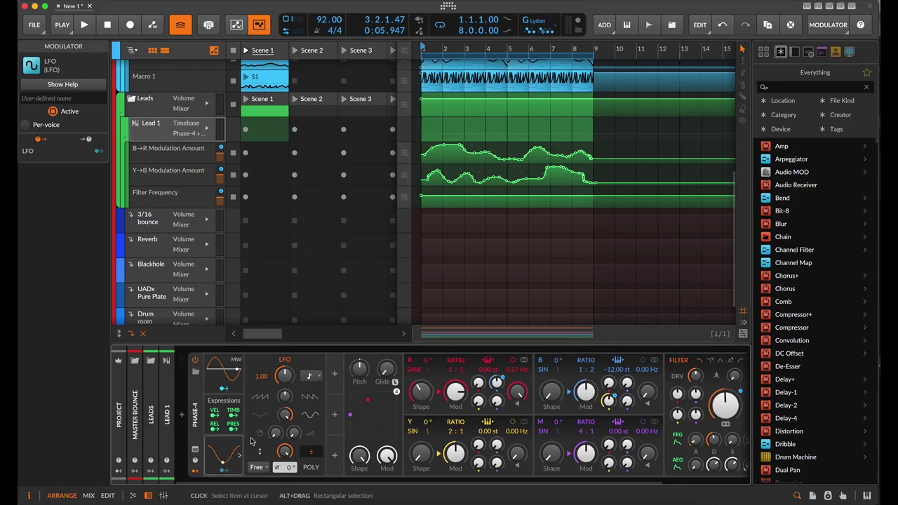
click(312, 379)
click(342, 195)
Lower the Phase-4 filter frequency and map the LFO to it with a modulation amount of 37.98
drag(724, 398, 725, 414)
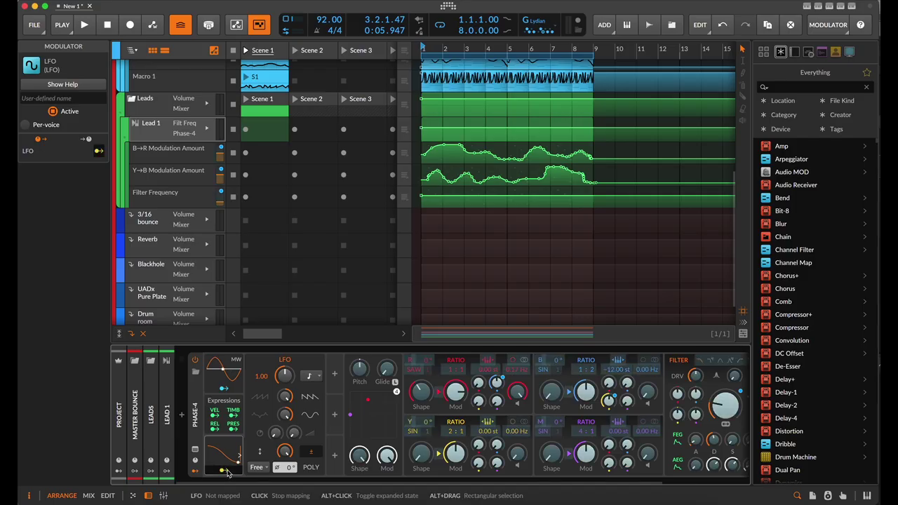
scroll(657, 415, right, 5)
drag(657, 415, 657, 413)
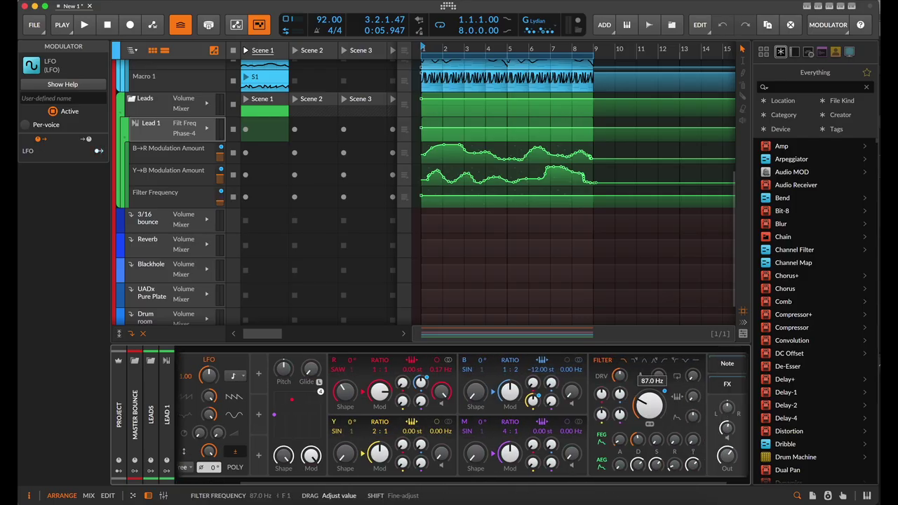
scroll(244, 465, left, 5)
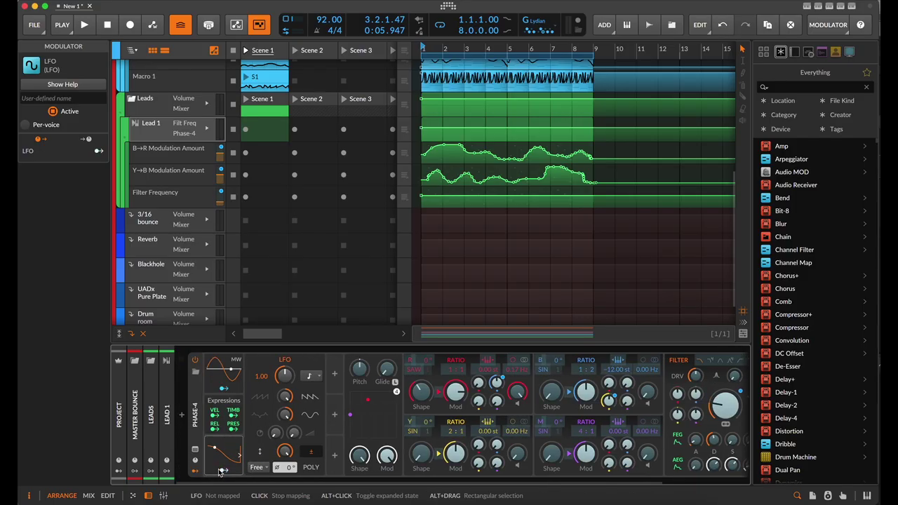
scroll(295, 437, right, 7)
drag(618, 406, 618, 401)
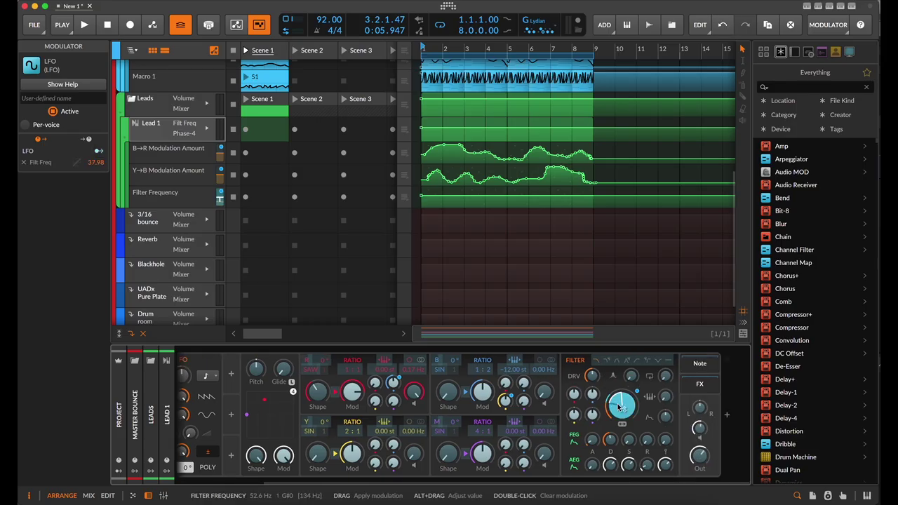
Play the loop, reduce the LFO's filter modulation amount to 31.13 and set its timebase to 16th note
key(space)
scroll(576, 399, left, 7)
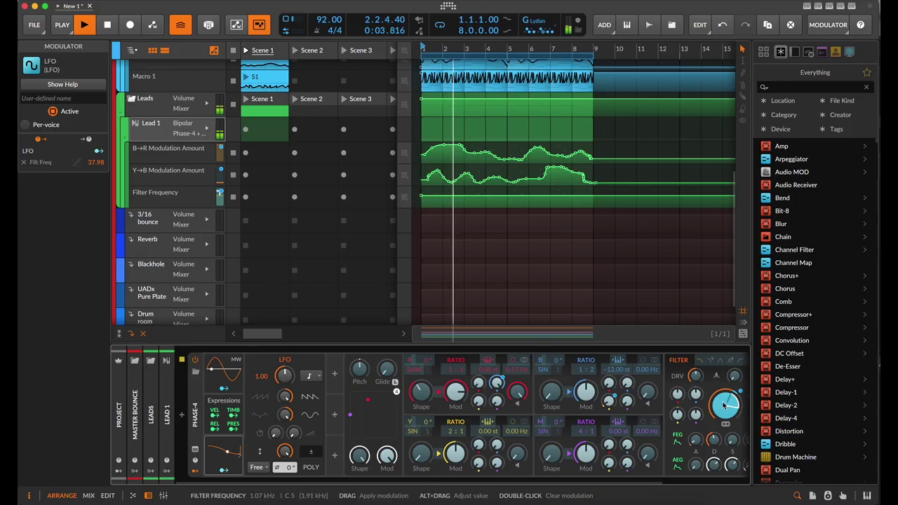
drag(726, 404, 730, 420)
key(Escape)
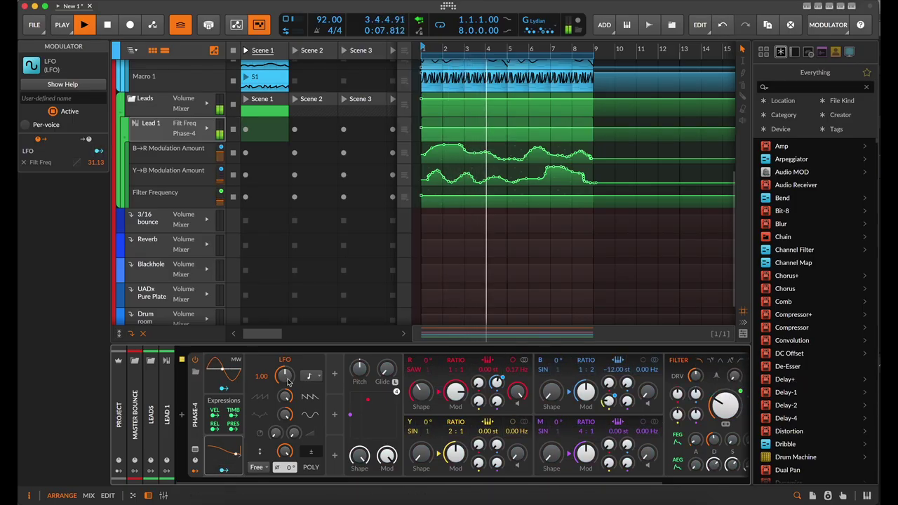
click(309, 375)
click(360, 207)
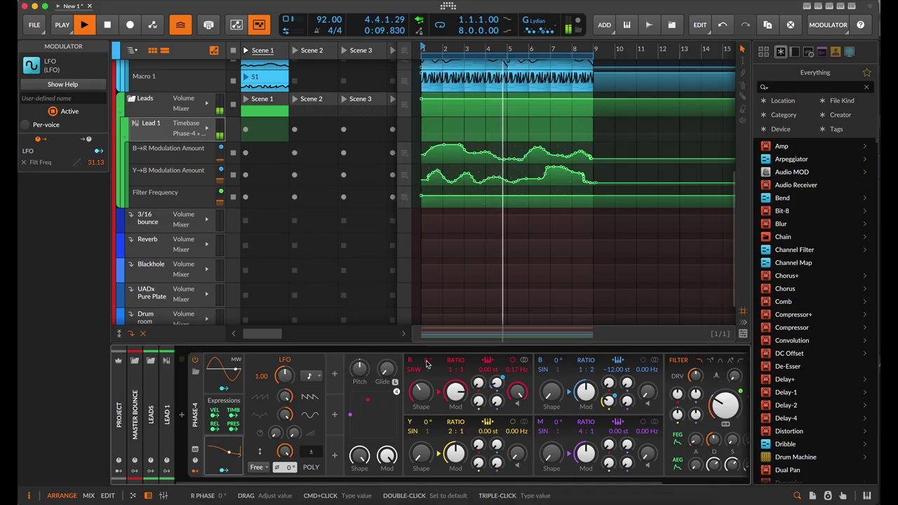
Delete Lead 1's Filter Frequency automation lane and set the Phase-4 filter frequency to 107 Hz
right_click(725, 411)
click(733, 425)
right_click(730, 410)
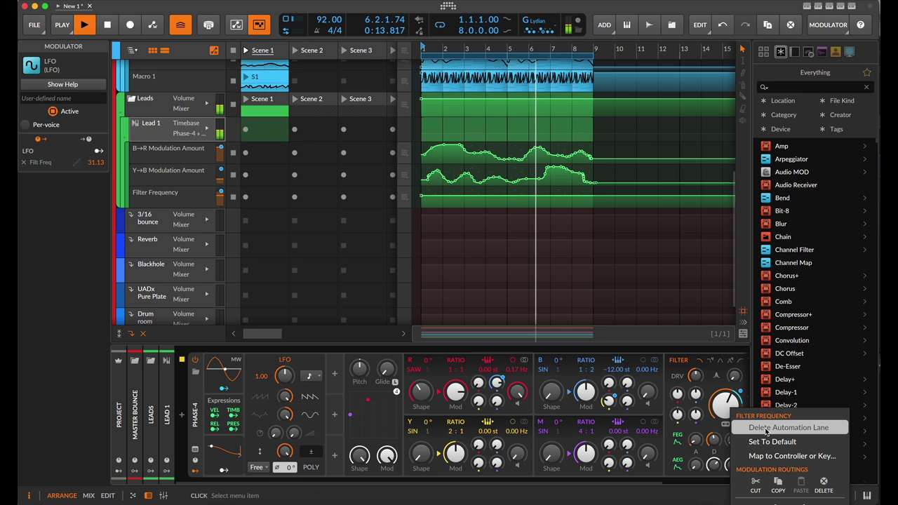
click(747, 426)
drag(692, 407, 692, 448)
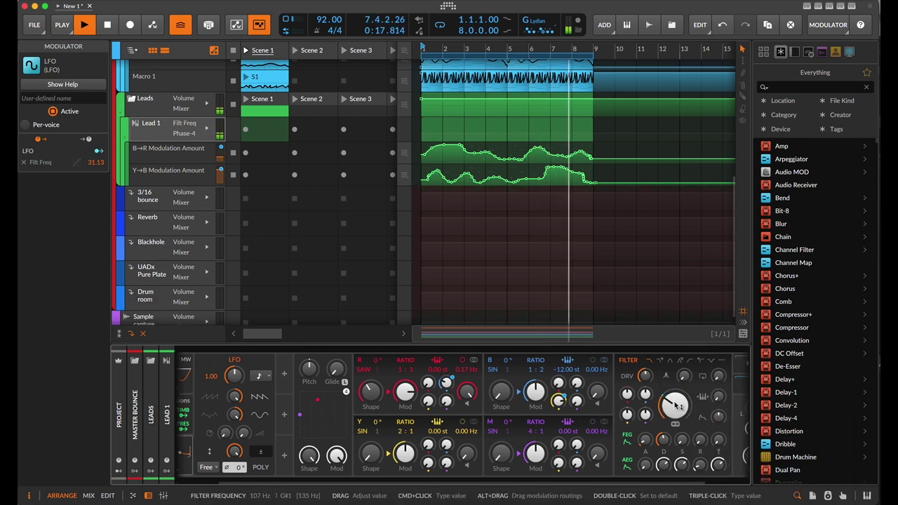
Set the LFO's trigger mode to Sync so that it follows the playback position
scroll(541, 407, left, 2)
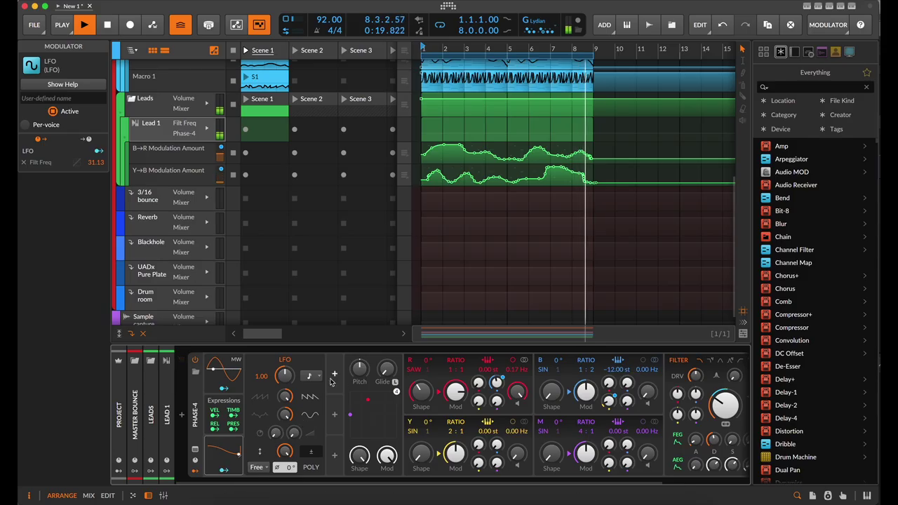
click(259, 468)
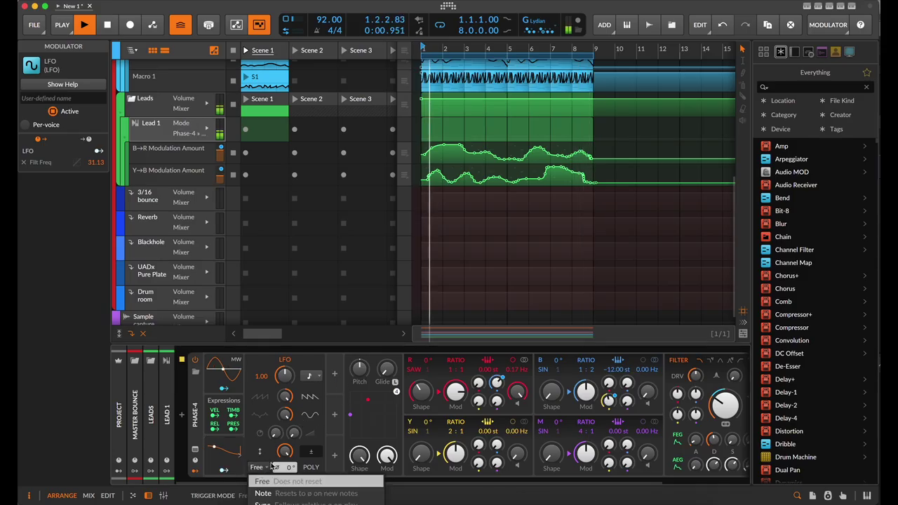
click(263, 502)
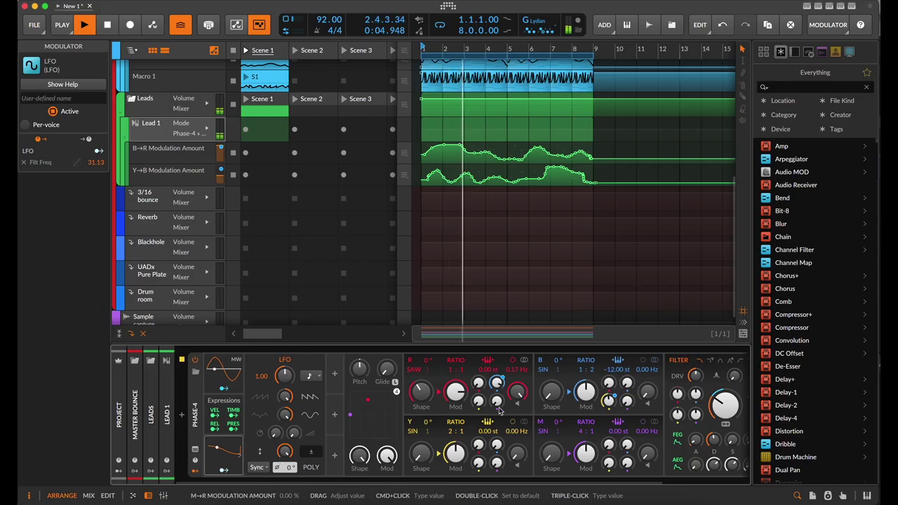
Set the Y oscillator's modulation from M to 8.26 %, raise its modulation from R, and switch its algorithm to DBL
scroll(433, 476, right, 3)
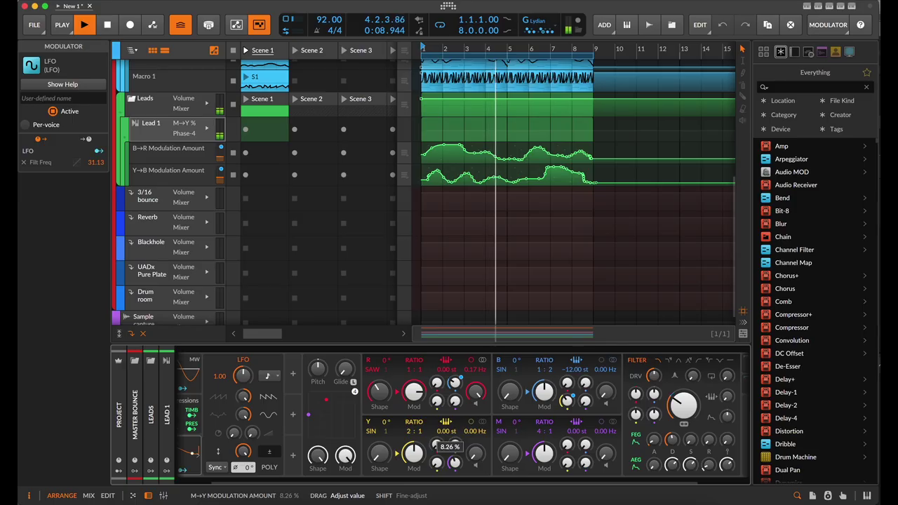
drag(437, 445, 436, 441)
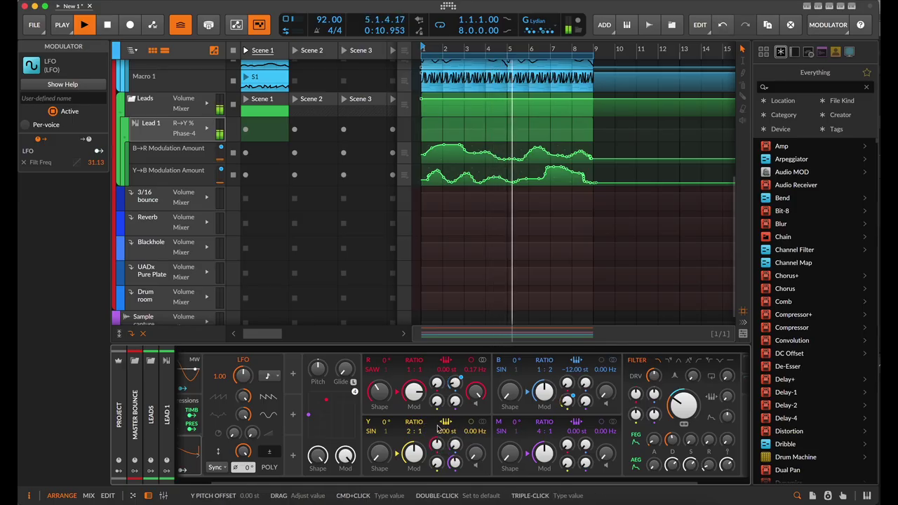
click(374, 430)
click(373, 432)
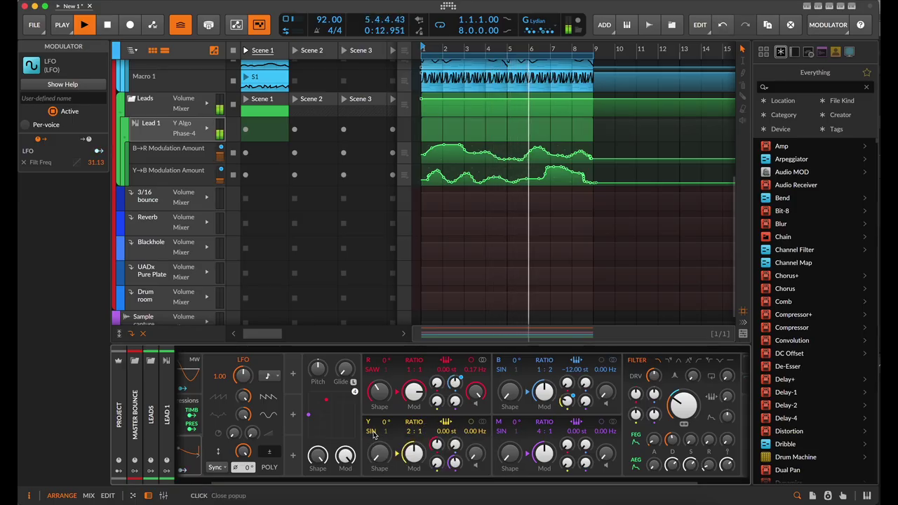
click(373, 432)
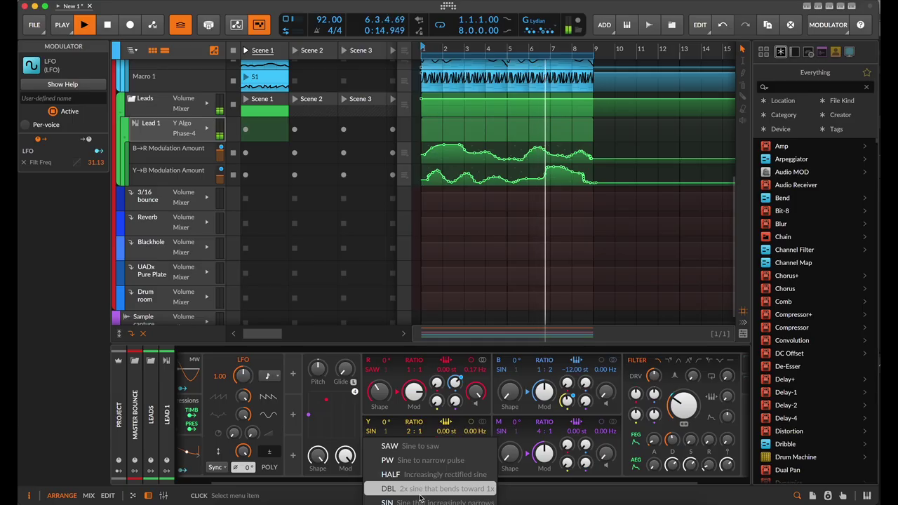
click(419, 491)
Raise the Shape amounts of the Y, R, B and M oscillators and adjust the Mod amounts of R and M
drag(378, 453, 379, 448)
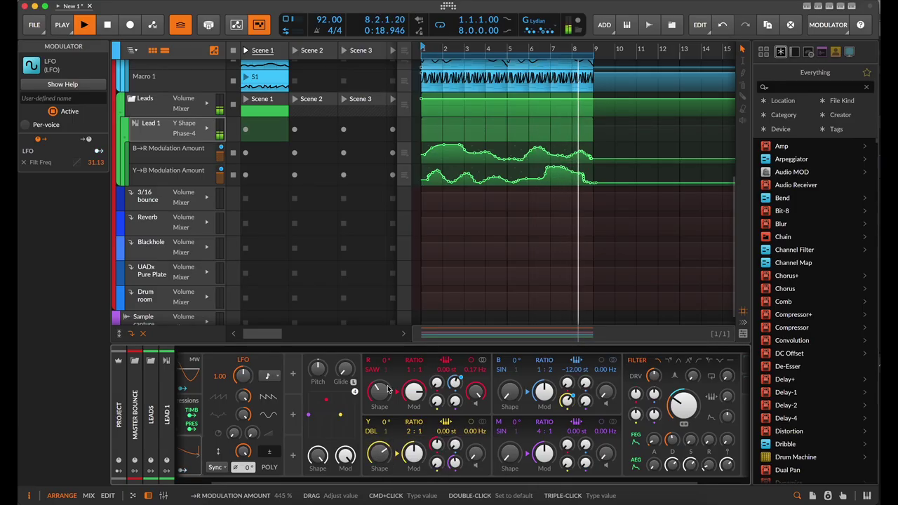
drag(379, 392, 414, 399)
drag(509, 393, 510, 370)
drag(510, 455, 545, 446)
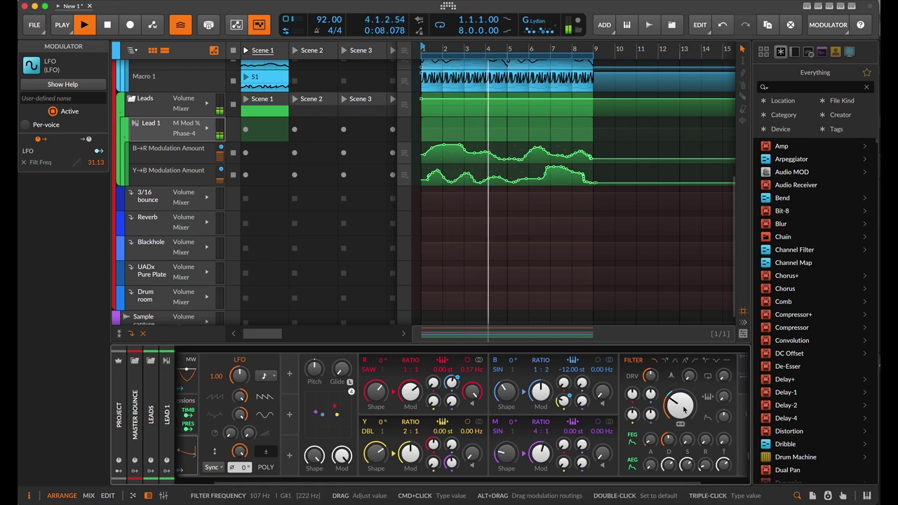
Insert a Delay+ effect after Phase-4 on Lead 1 and view it in the device chain
scroll(701, 410, right, 3)
double_click(727, 417)
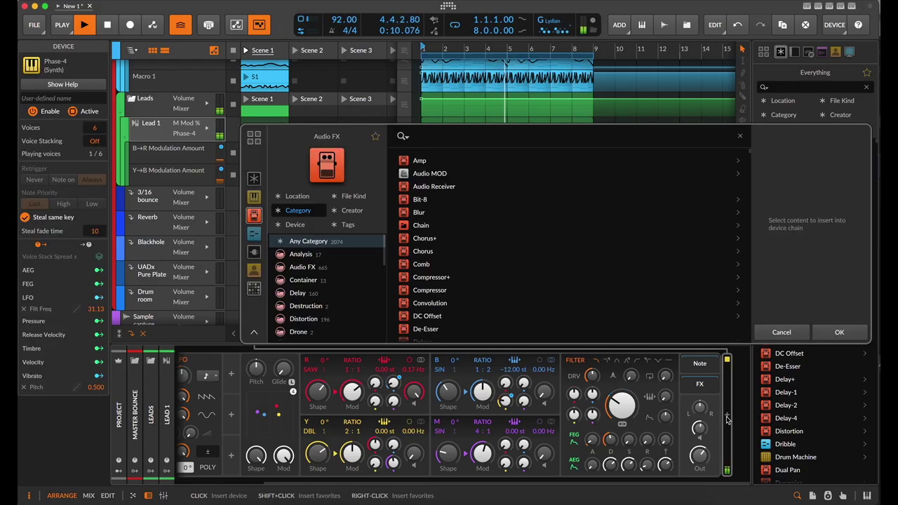
text(del)
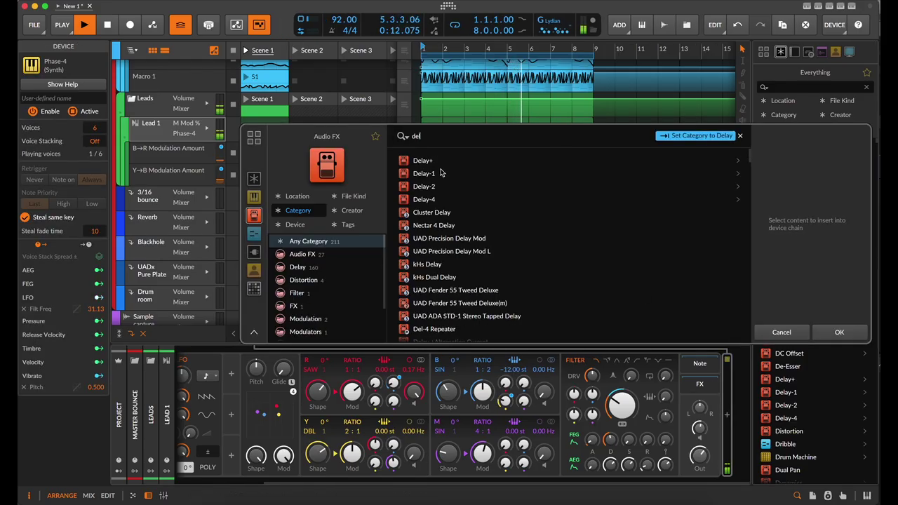
key(Return)
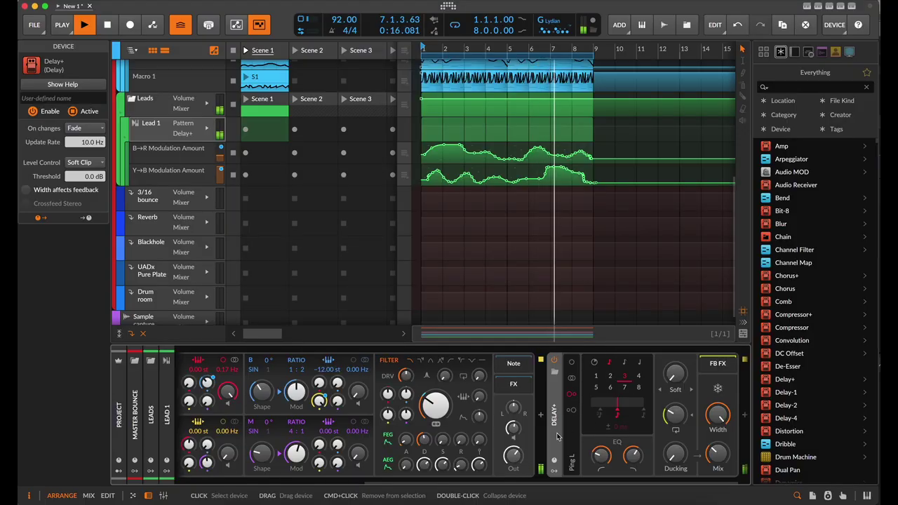
scroll(557, 436, left, 1)
scroll(567, 434, right, 2)
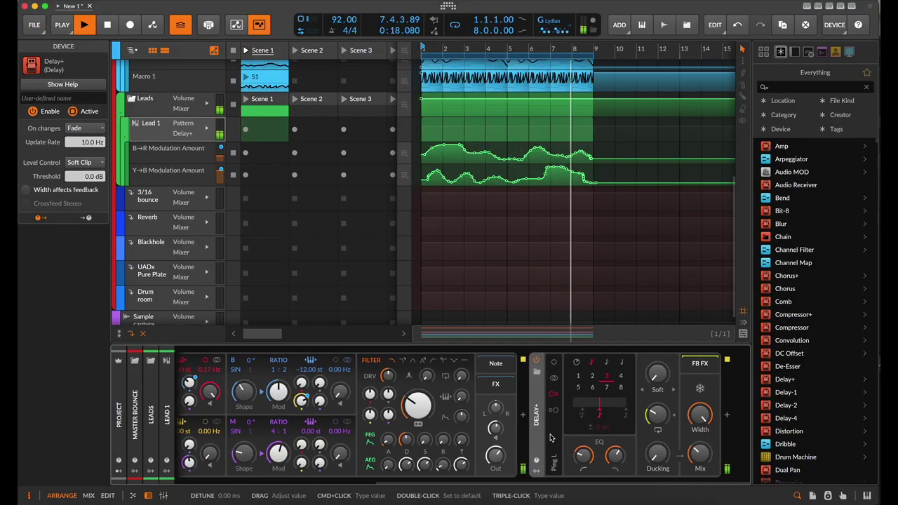
Reshape the LFO waveform with a tilt of about 45.8 % and a curve of about -62.7 % while the loop plays
scroll(551, 438, left, 10)
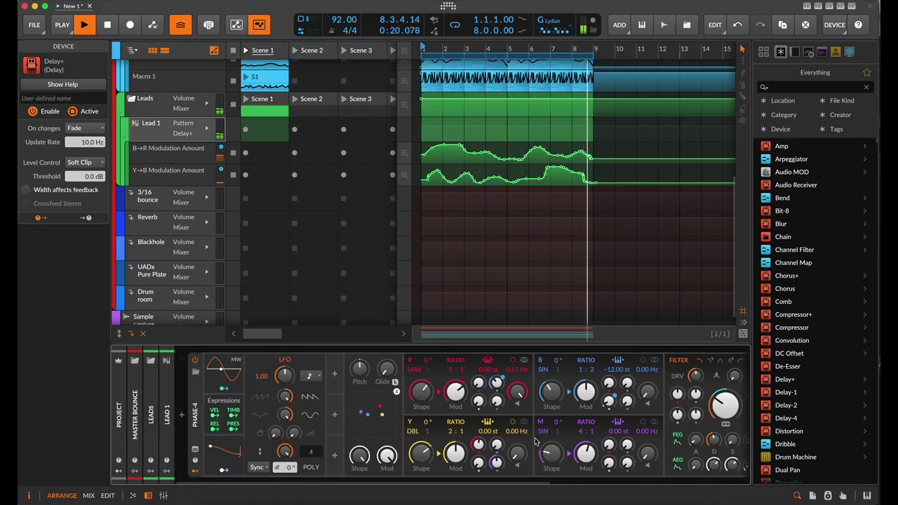
drag(285, 397, 285, 414)
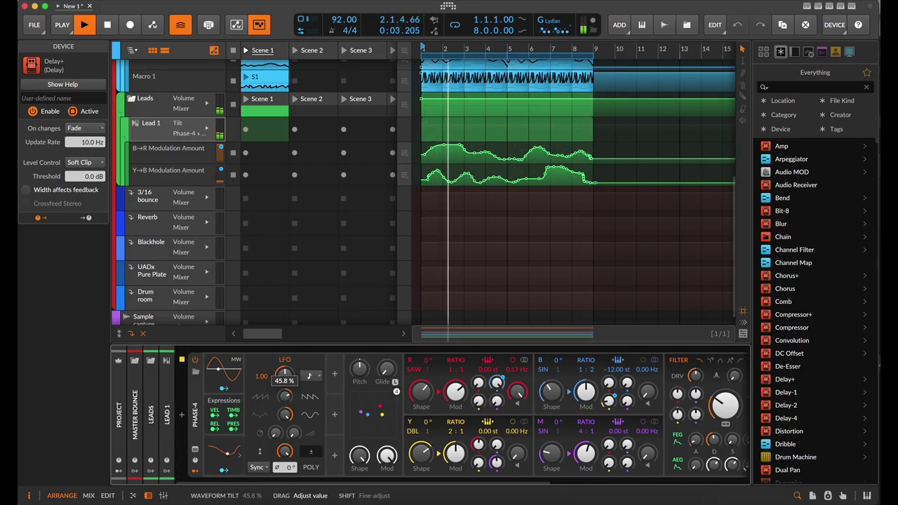
drag(284, 376, 284, 397)
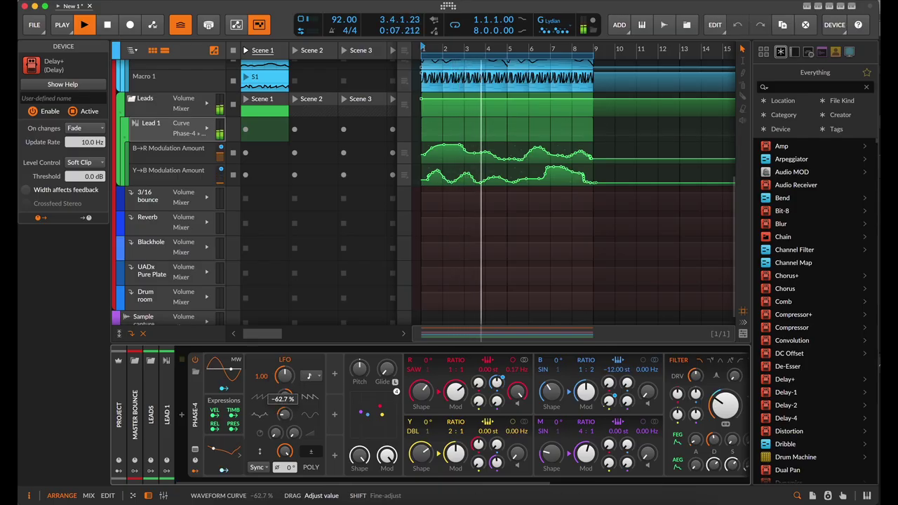
drag(284, 414, 284, 414)
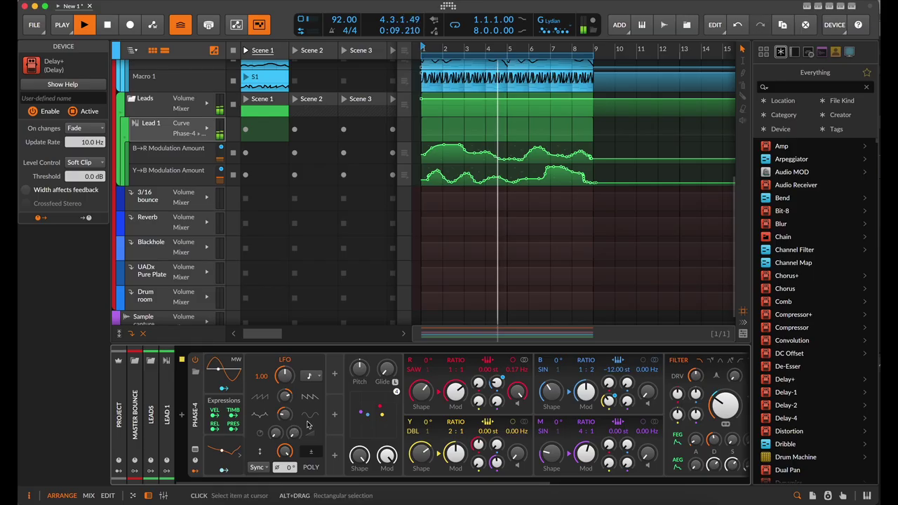
scroll(512, 244, up, 1)
scroll(511, 244, down, 2)
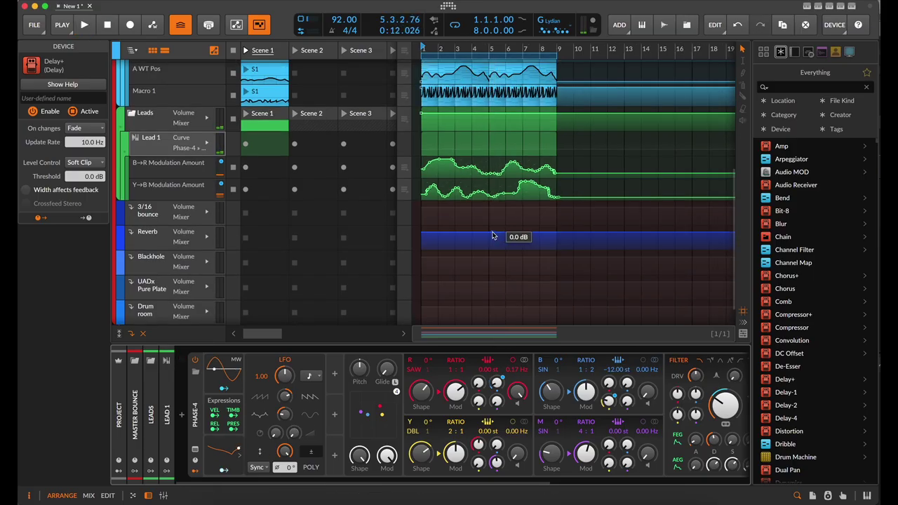
Look over the eight-bar arrangement, examining the drum, bass and pad tracks, Lead 1's modulation automation and the effect tracks
scroll(493, 235, up, 5)
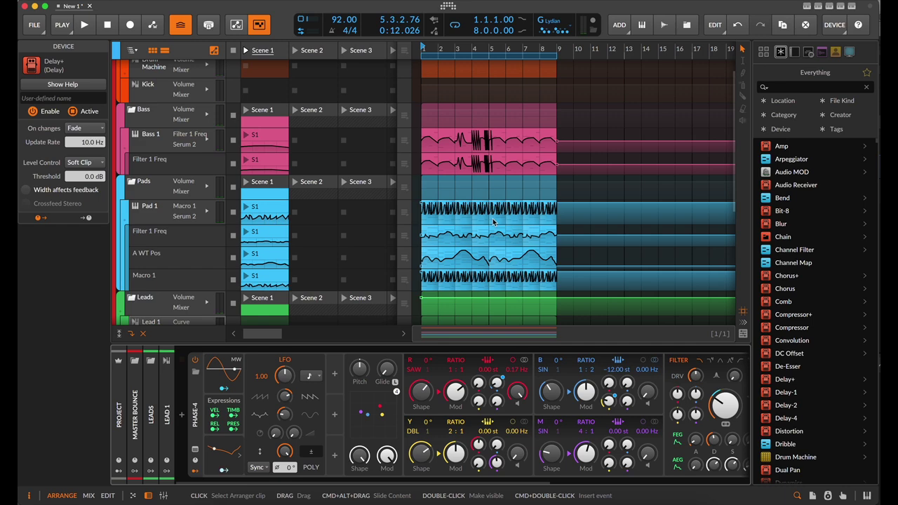
scroll(504, 145, up, 3)
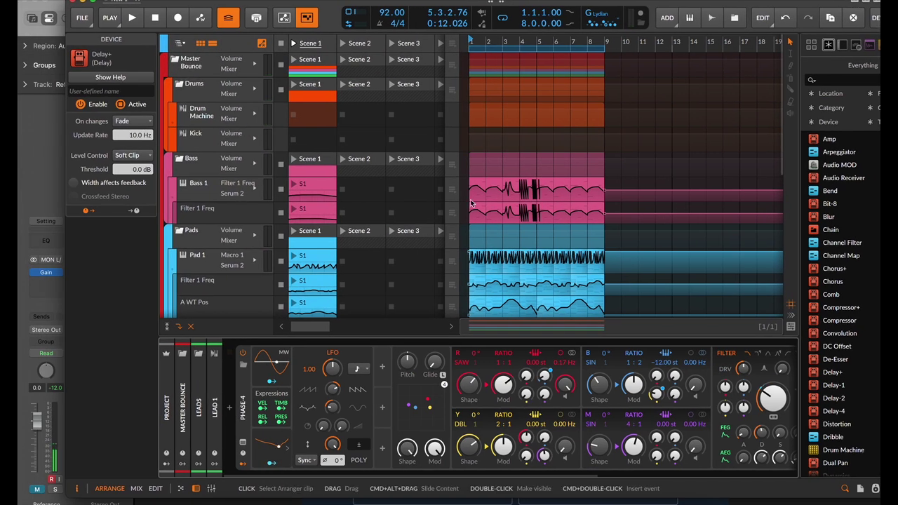
scroll(422, 207, down, 15)
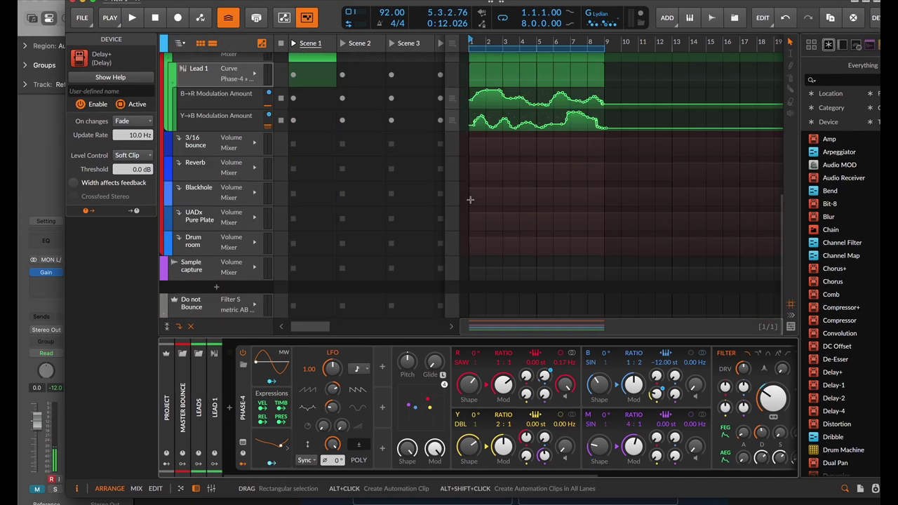
scroll(512, 145, up, 15)
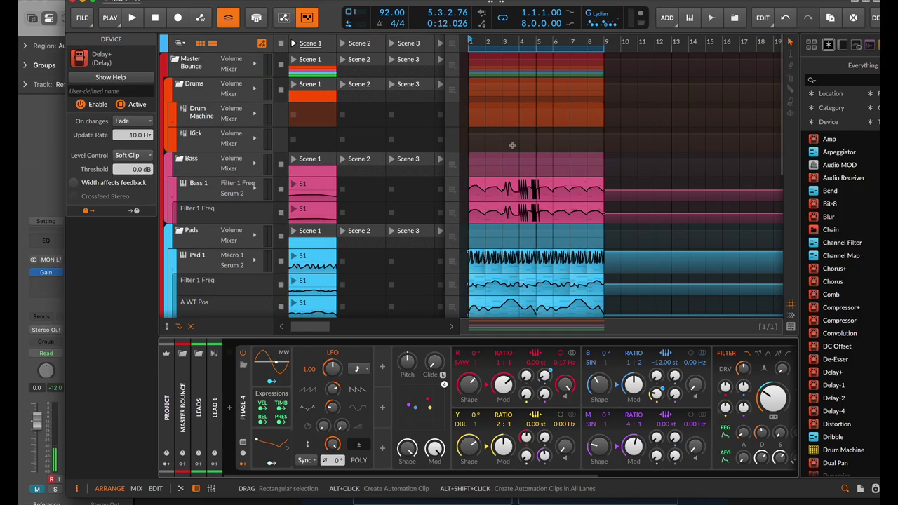
scroll(512, 145, down, 3)
scroll(511, 149, up, 5)
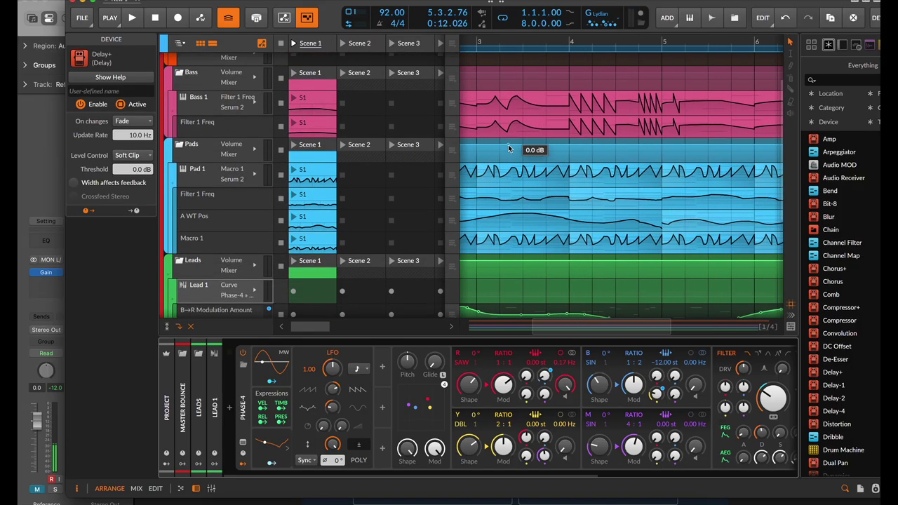
scroll(525, 140, down, 5)
scroll(526, 140, down, 4)
click(501, 219)
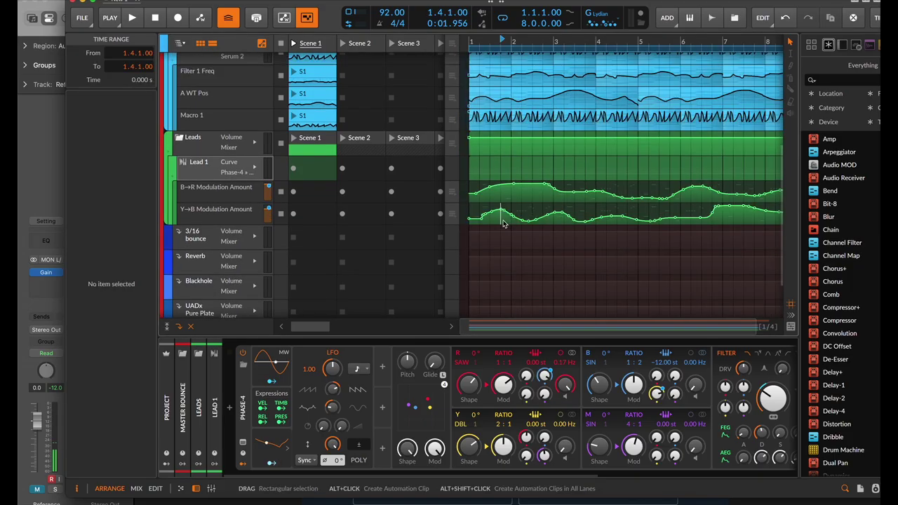
drag(512, 225, 522, 227)
scroll(473, 218, up, 1)
scroll(473, 215, up, 6)
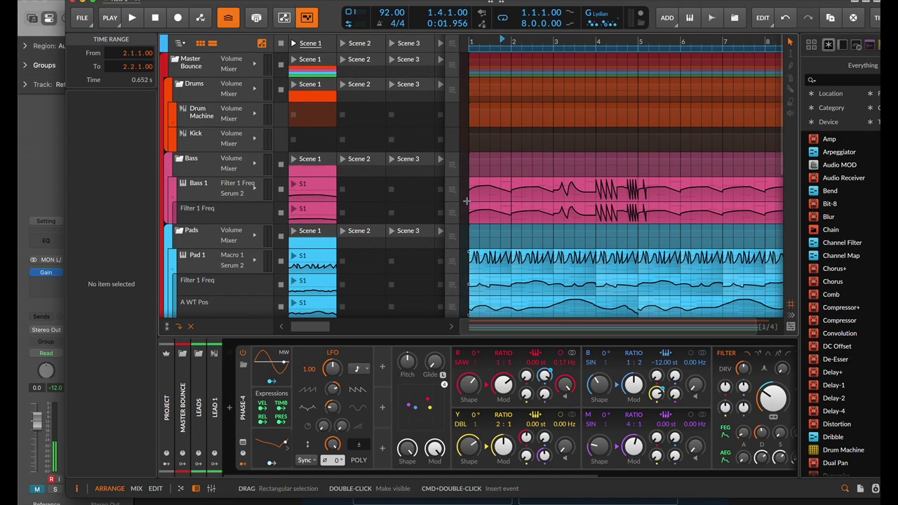